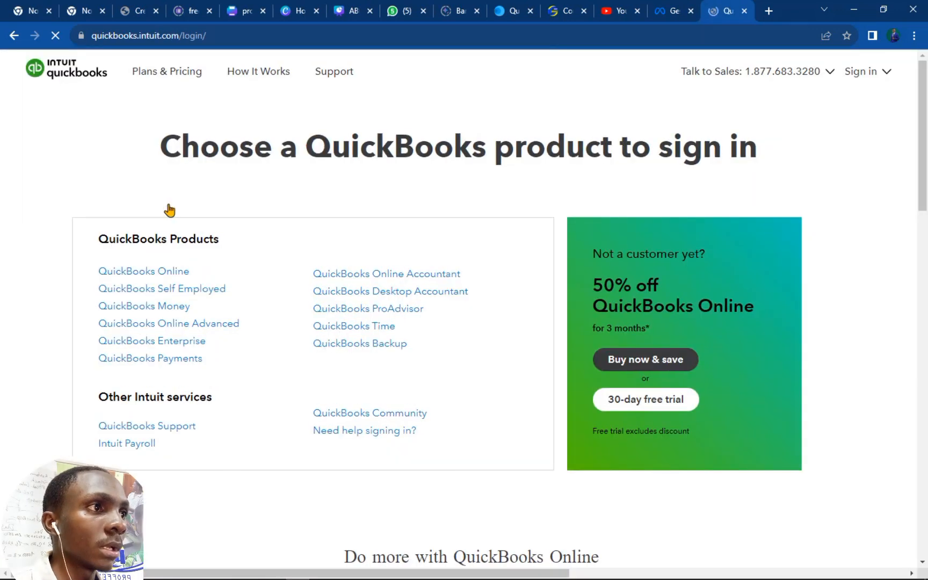
Open the QuickBooks Online sign-in page and have it translated into English.
{"action": "scroll", "coordinate": [481, 447], "scroll_direction": "down", "scroll_amount": 15}
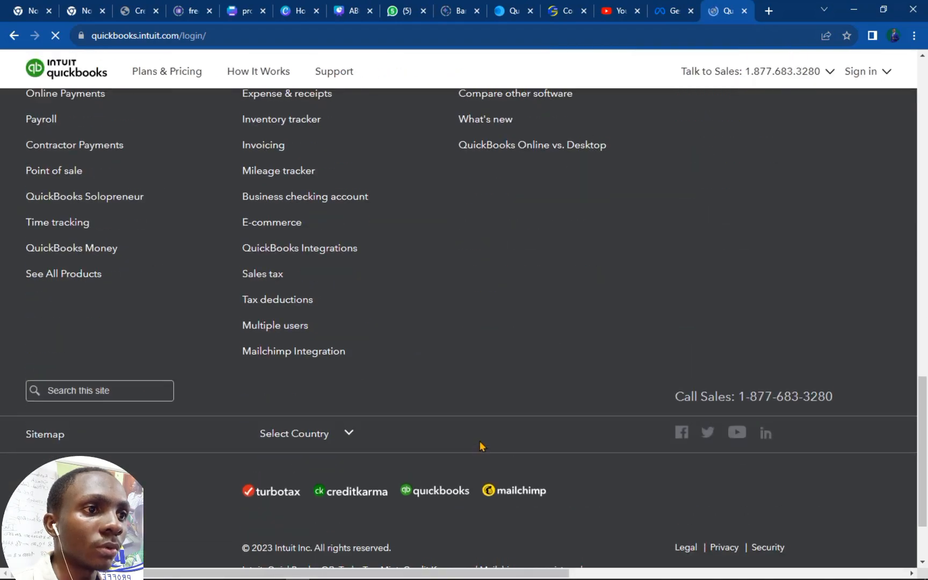
{"action": "scroll", "coordinate": [481, 442], "scroll_direction": "up", "scroll_amount": 10}
{"action": "scroll", "coordinate": [480, 442], "scroll_direction": "up", "scroll_amount": 6}
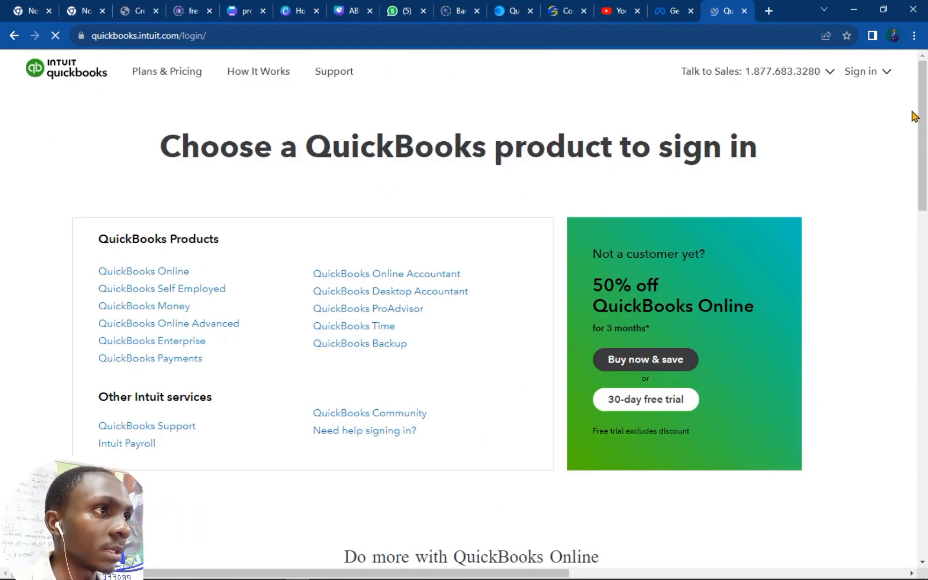
{"action": "left_click", "coordinate": [886, 75]}
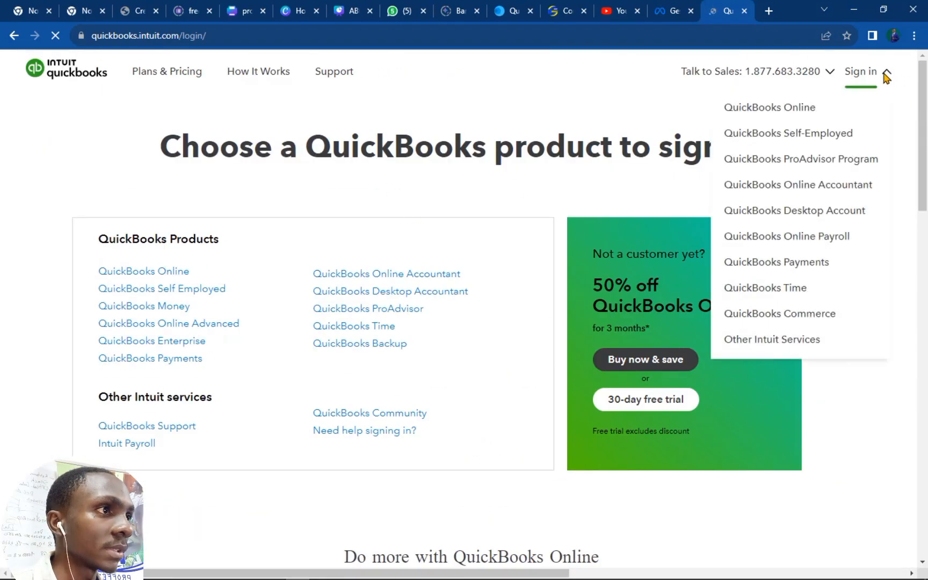
{"action": "left_click", "coordinate": [759, 109]}
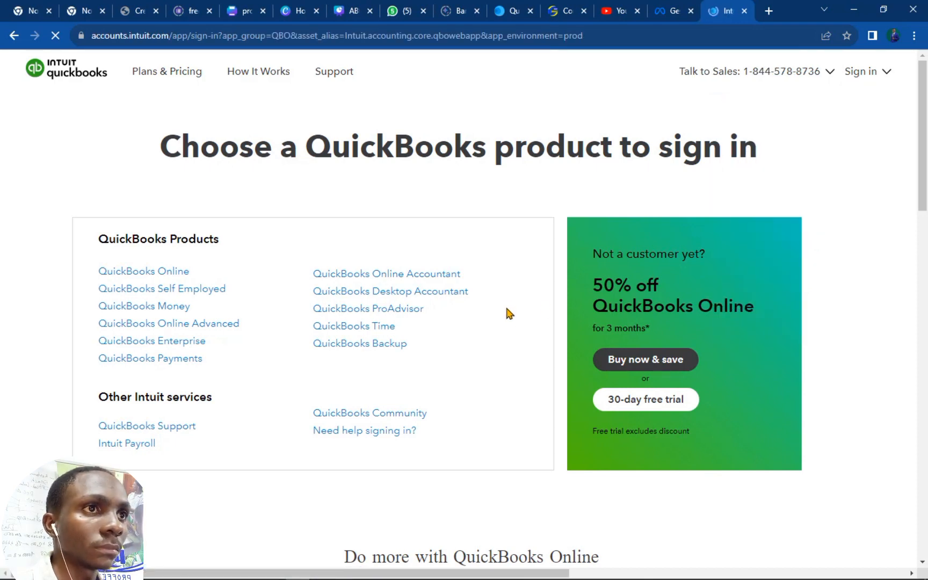
{"action": "left_click", "coordinate": [745, 70]}
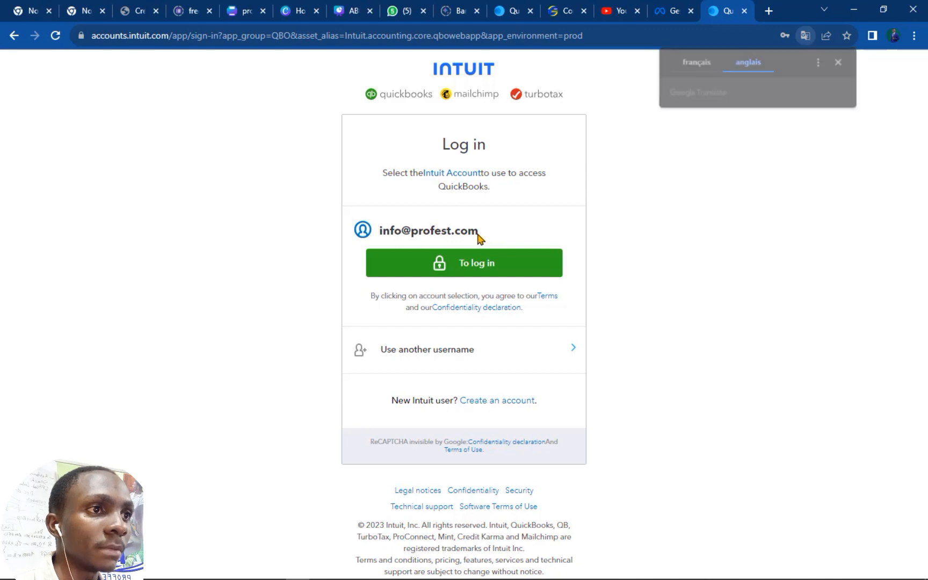
Log in to QuickBooks Online with the remembered account and its saved password.
{"action": "left_click_drag", "start_coordinate": [479, 232], "coordinate": [380, 231]}
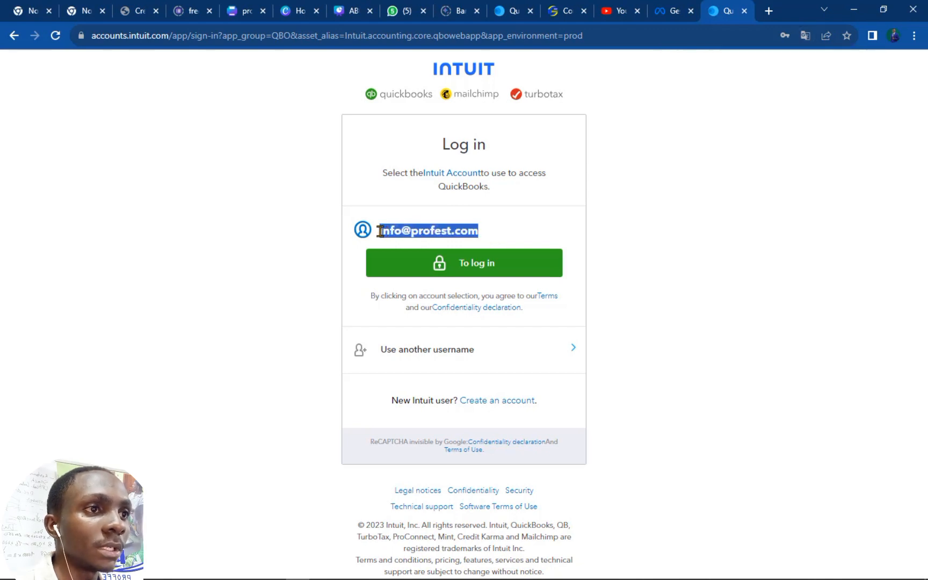
{"action": "left_click", "coordinate": [427, 232]}
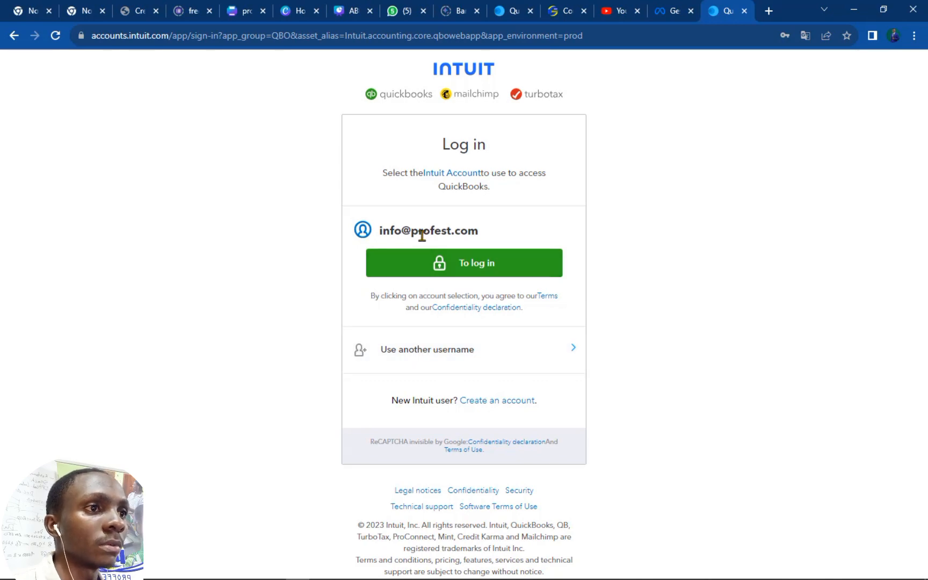
{"action": "left_click_drag", "start_coordinate": [480, 232], "coordinate": [379, 230]}
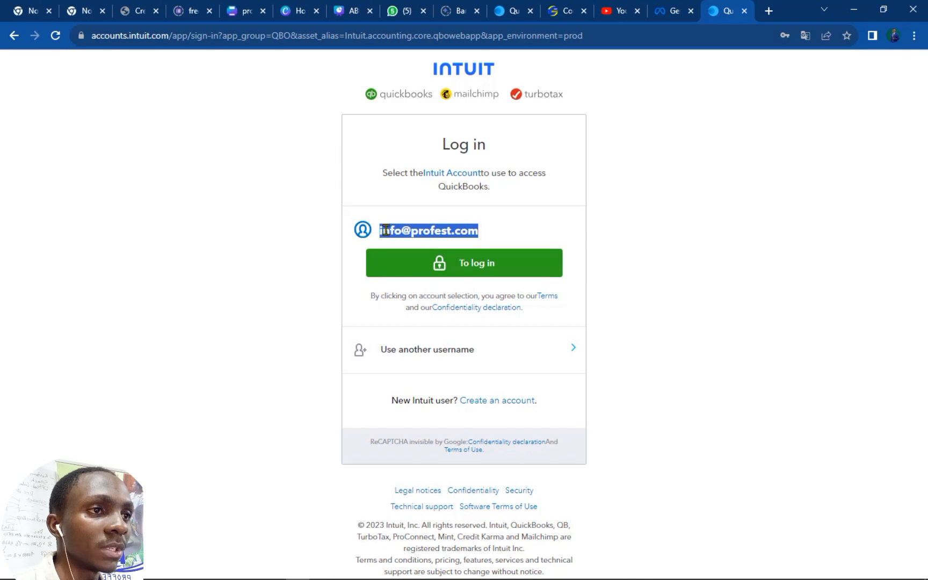
{"action": "left_click", "coordinate": [414, 231]}
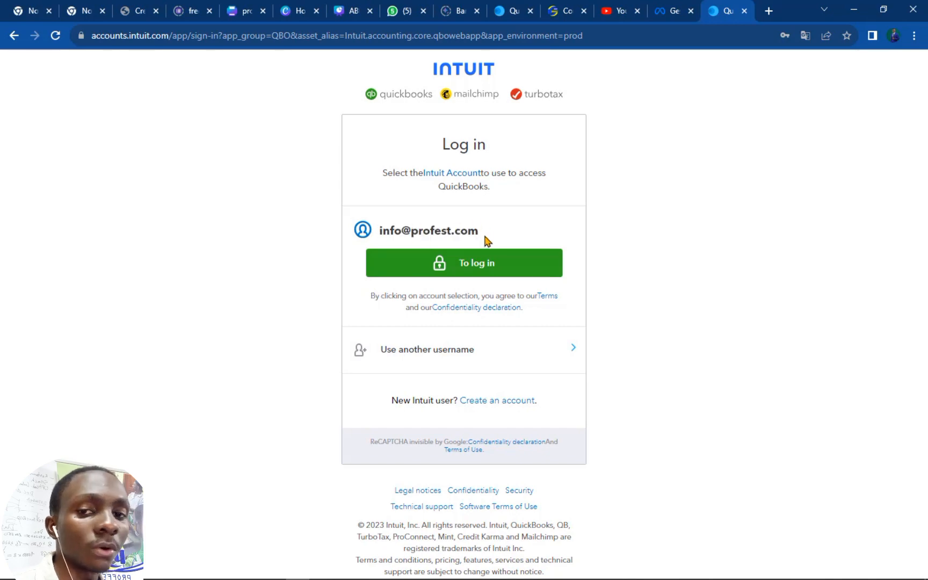
{"action": "left_click", "coordinate": [466, 269]}
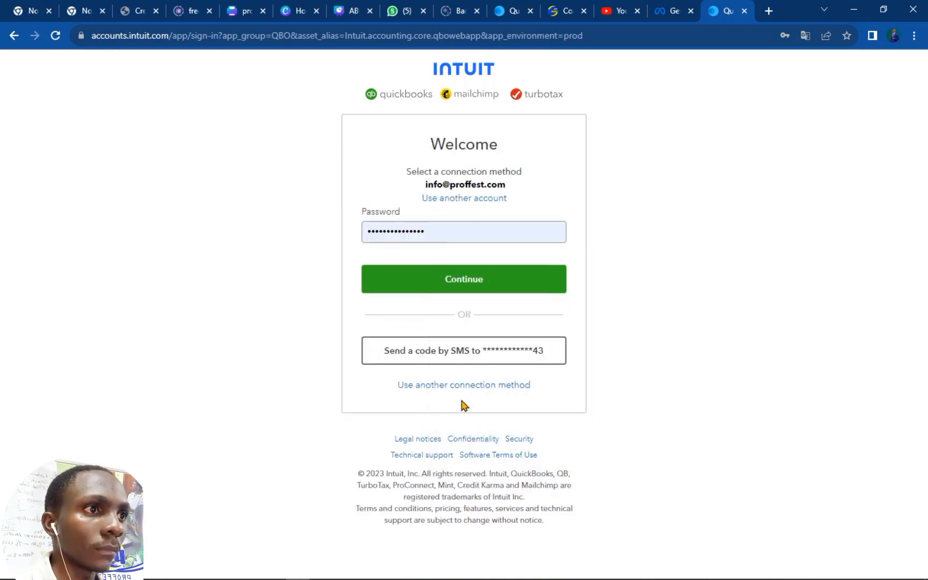
{"action": "left_click_drag", "start_coordinate": [433, 236], "coordinate": [362, 232]}
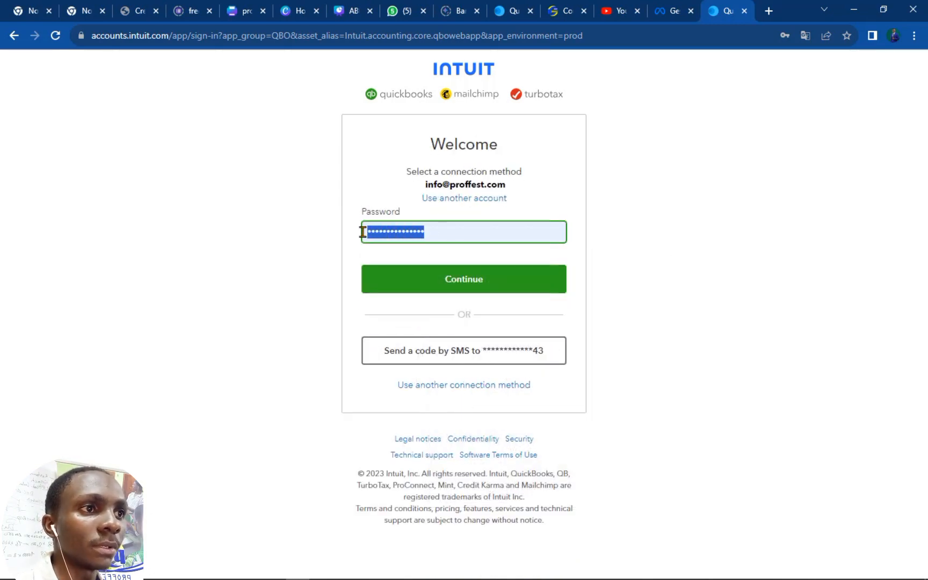
{"action": "left_click", "coordinate": [504, 184]}
{"action": "left_click_drag", "start_coordinate": [504, 184], "coordinate": [419, 184]}
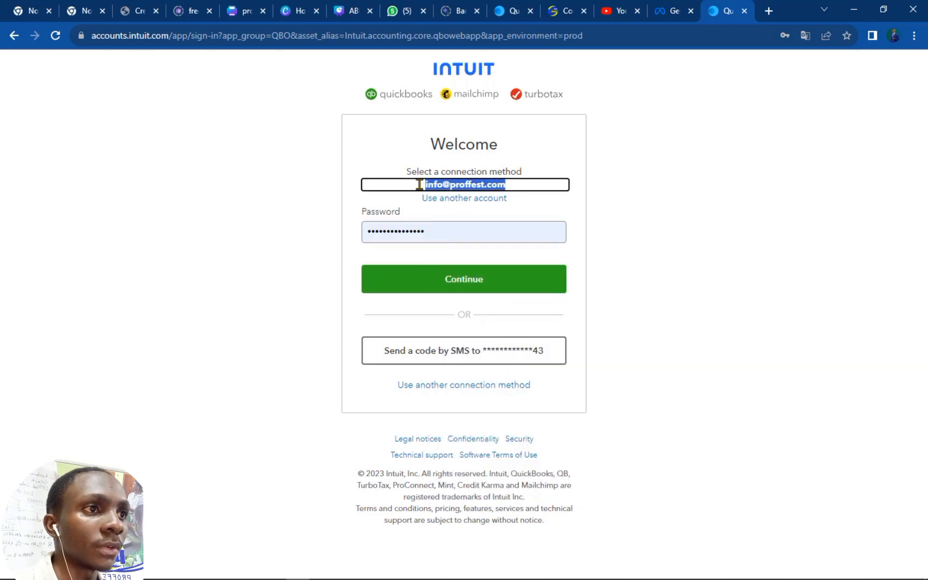
{"action": "left_click", "coordinate": [466, 233]}
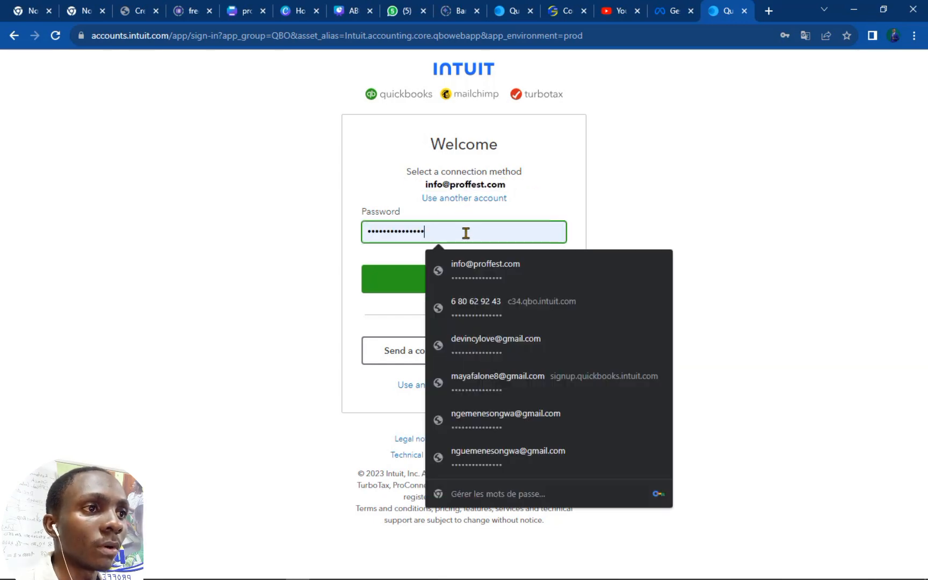
{"action": "left_click", "coordinate": [394, 283]}
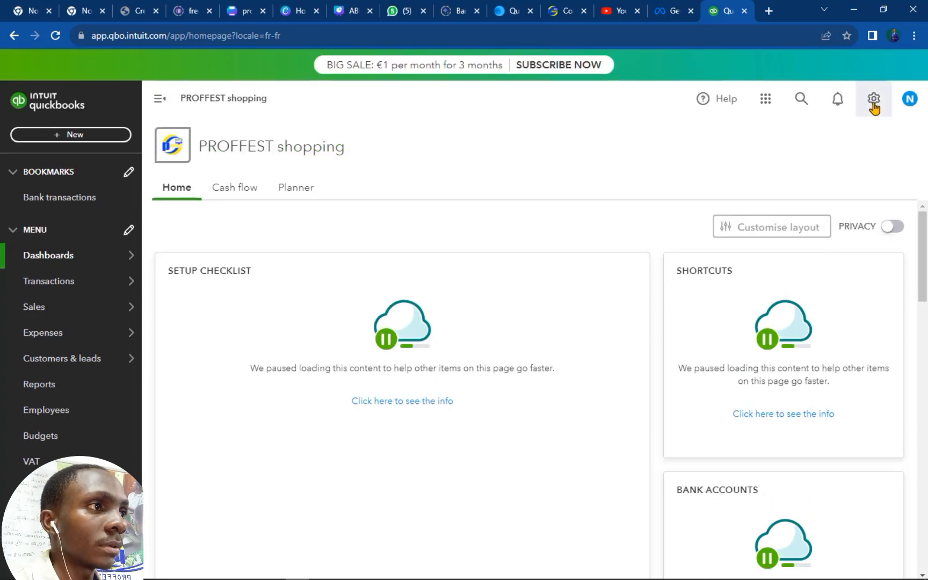
Dismiss the invoice customisation prompt and look over the home dashboard and the kinds of new records available.
{"action": "left_click", "coordinate": [873, 100]}
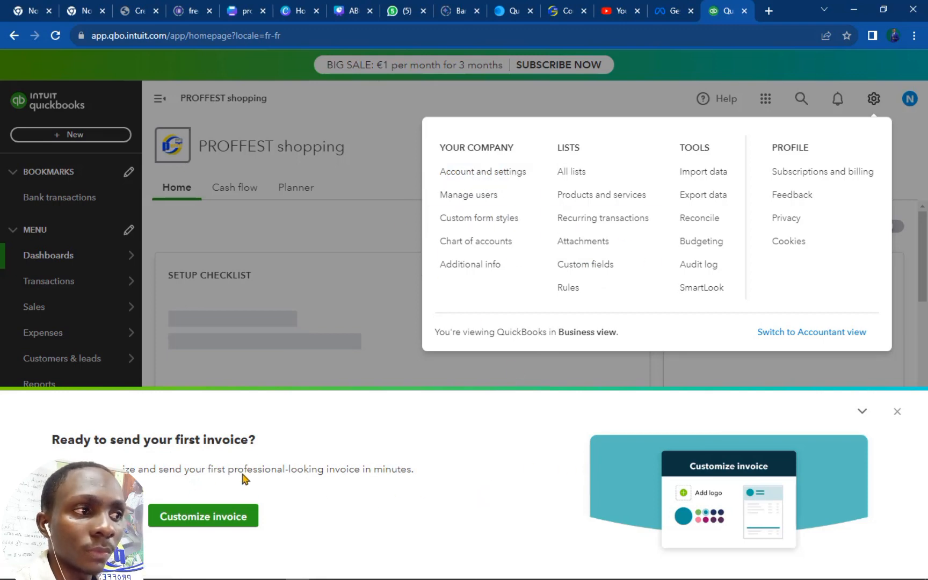
{"action": "left_click", "coordinate": [897, 411]}
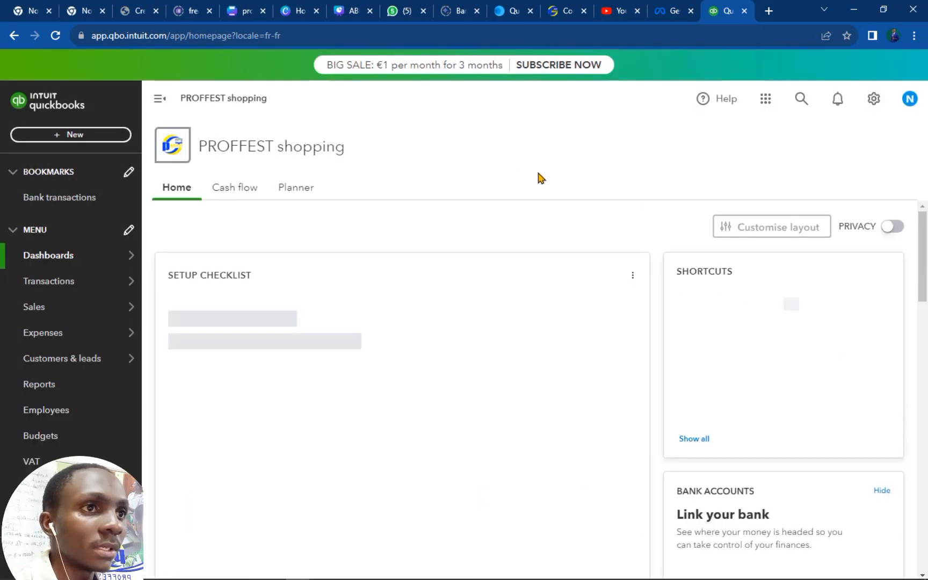
{"action": "scroll", "coordinate": [564, 371], "scroll_direction": "down", "scroll_amount": 5}
{"action": "scroll", "coordinate": [564, 370], "scroll_direction": "up", "scroll_amount": 5}
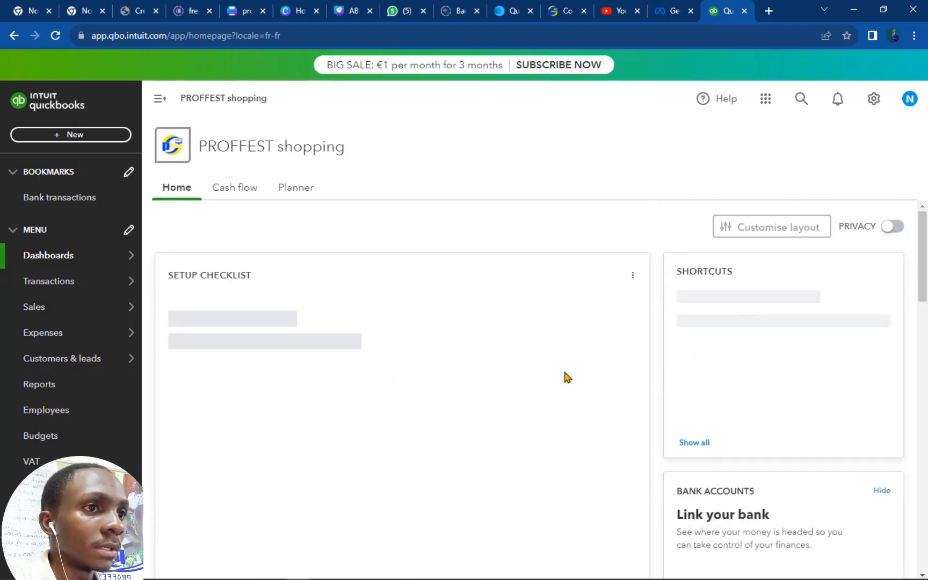
{"action": "scroll", "coordinate": [545, 429], "scroll_direction": "down", "scroll_amount": 3}
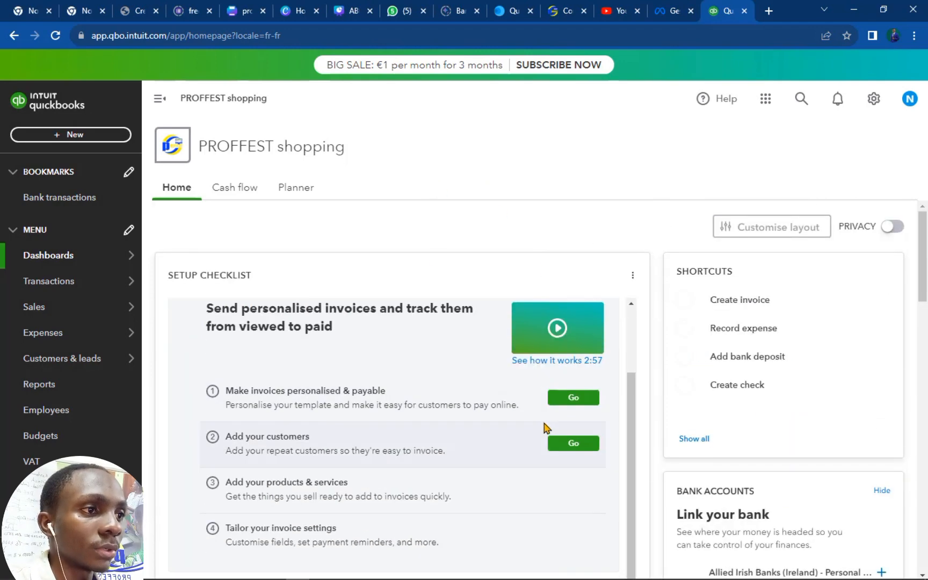
{"action": "scroll", "coordinate": [741, 429], "scroll_direction": "down", "scroll_amount": 10}
{"action": "scroll", "coordinate": [740, 418], "scroll_direction": "up", "scroll_amount": 10}
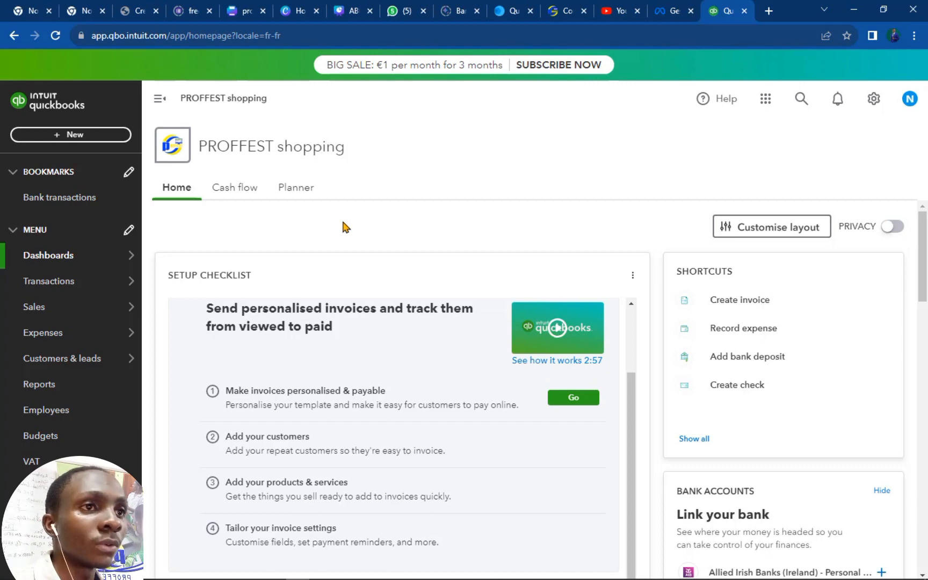
{"action": "left_click", "coordinate": [61, 138]}
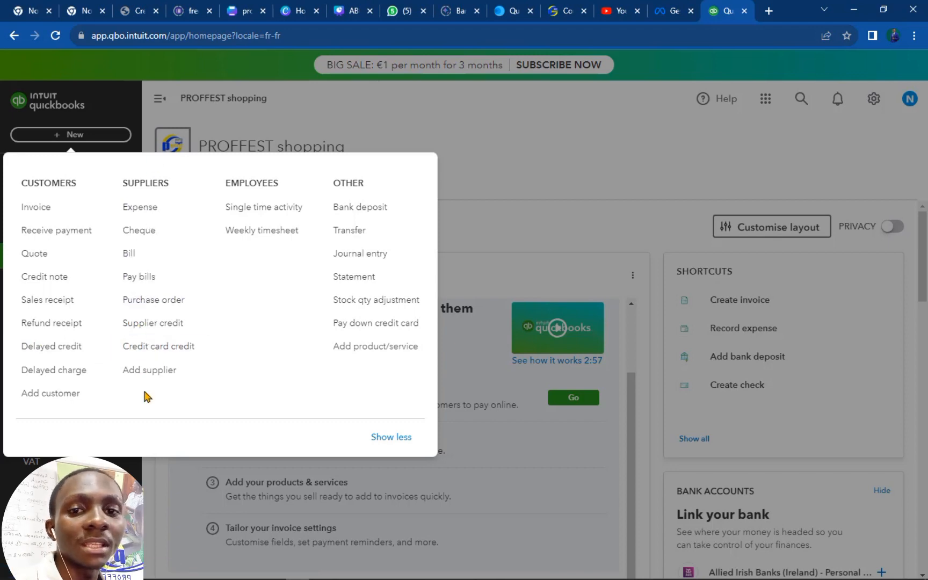
{"action": "left_click", "coordinate": [562, 201]}
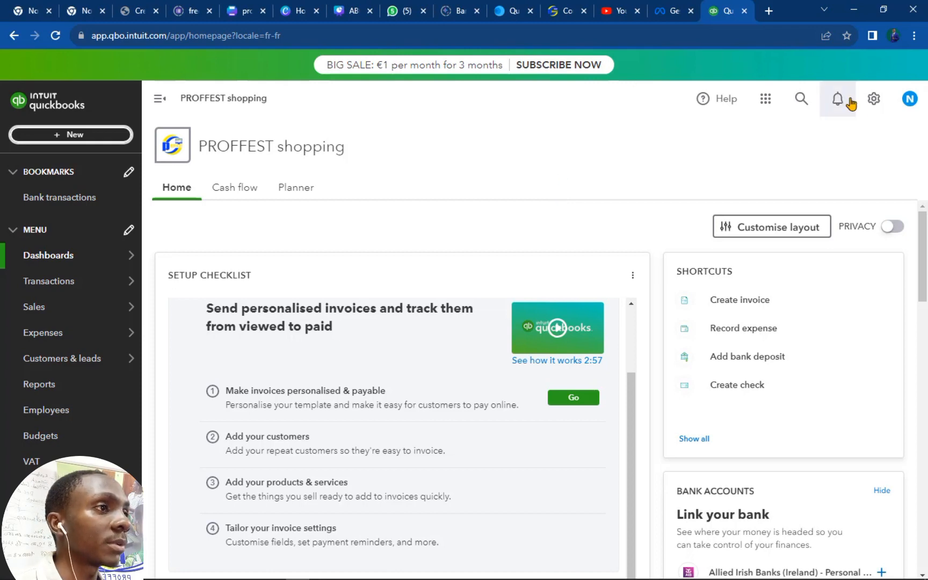
Open the company's chart of accounts and look through the listed accounts.
{"action": "left_click", "coordinate": [875, 100]}
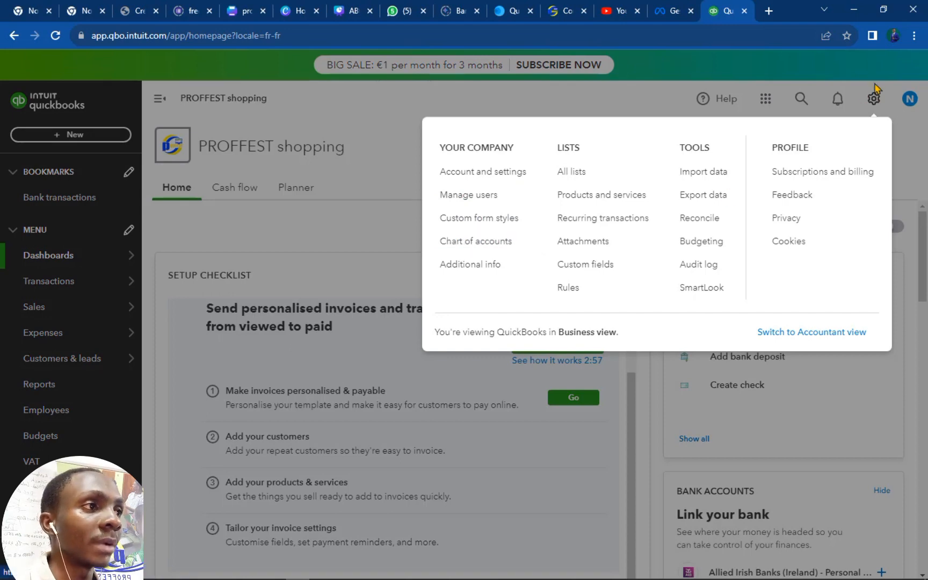
{"action": "left_click", "coordinate": [478, 243]}
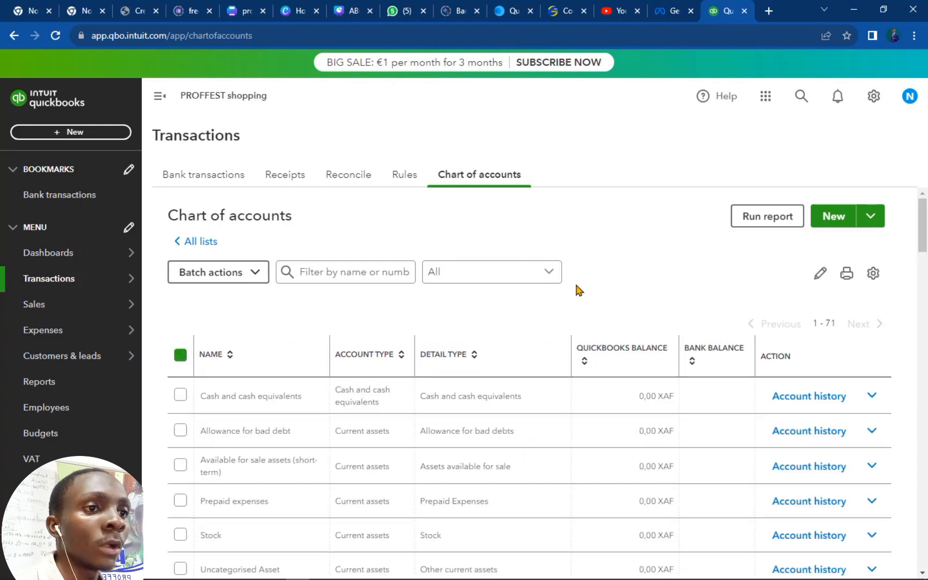
{"action": "scroll", "coordinate": [577, 290], "scroll_direction": "down", "scroll_amount": 4}
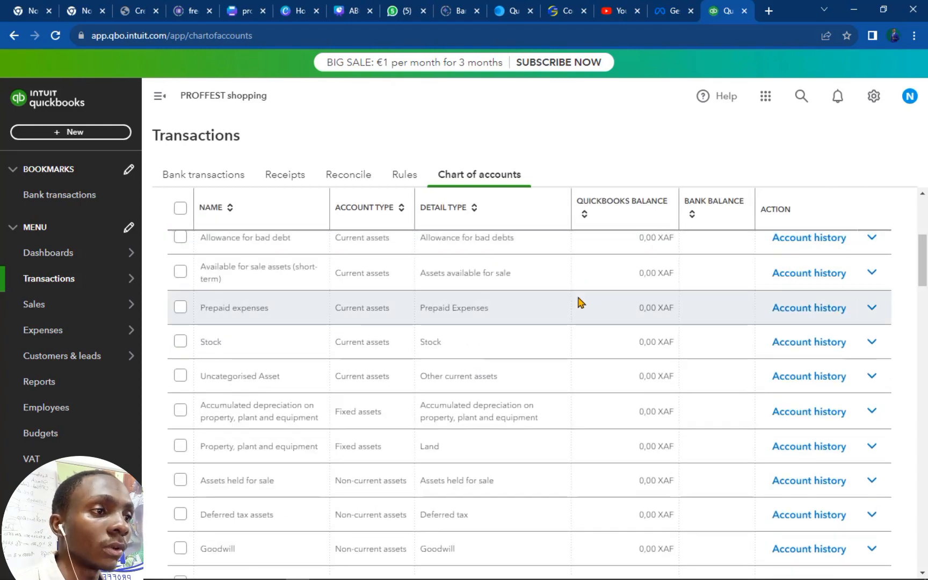
{"action": "scroll", "coordinate": [578, 302], "scroll_direction": "down", "scroll_amount": 5}
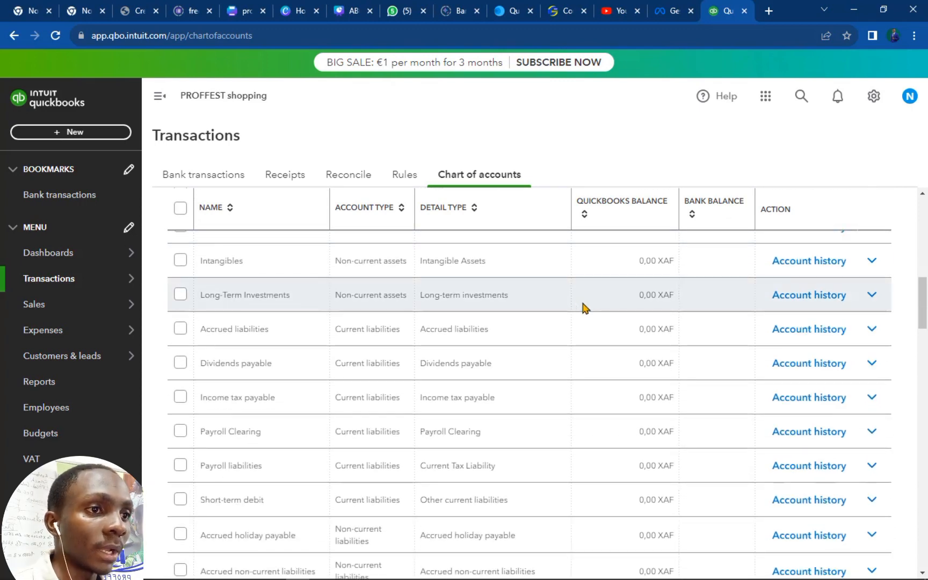
{"action": "scroll", "coordinate": [507, 382], "scroll_direction": "down", "scroll_amount": 10}
{"action": "scroll", "coordinate": [506, 382], "scroll_direction": "up", "scroll_amount": 5}
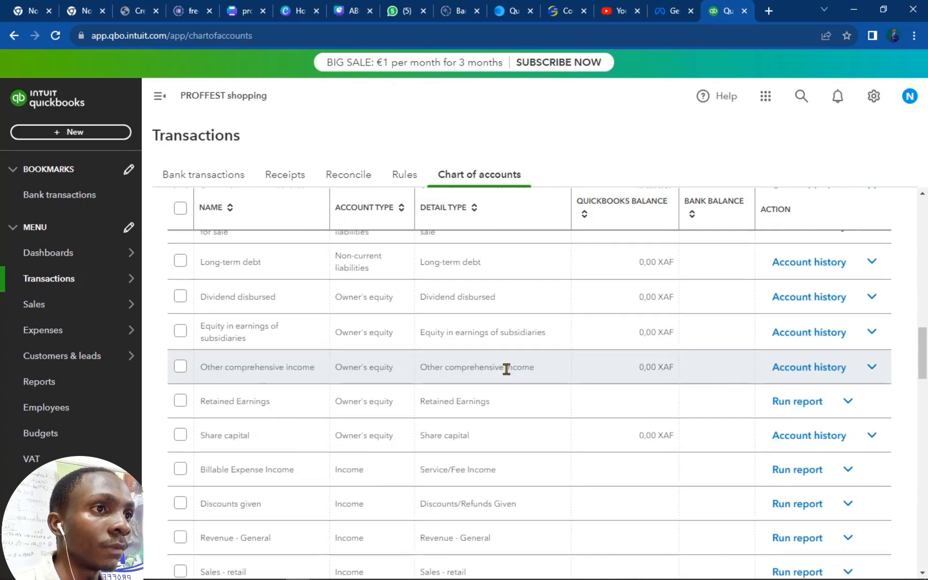
{"action": "scroll", "coordinate": [506, 368], "scroll_direction": "up", "scroll_amount": 6}
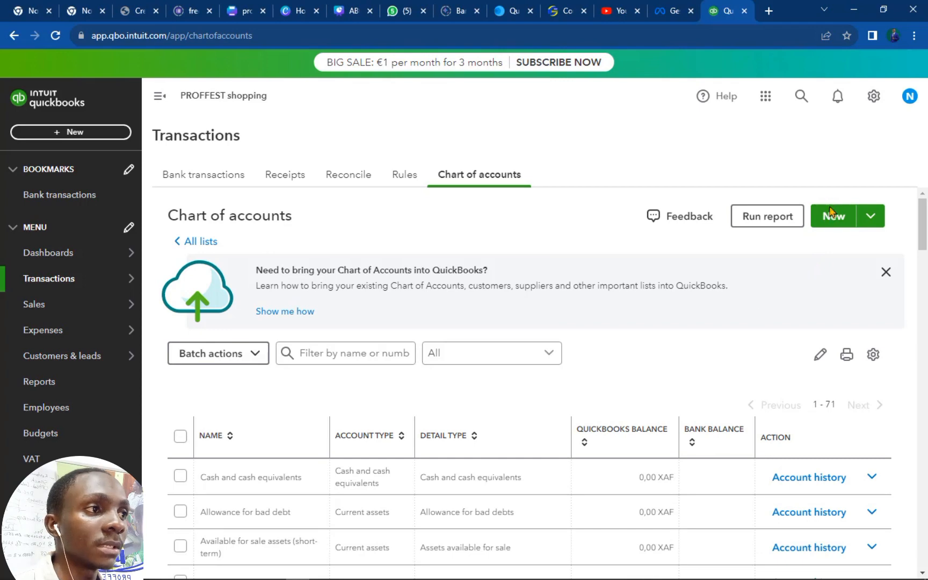
{"action": "left_click", "coordinate": [831, 212]}
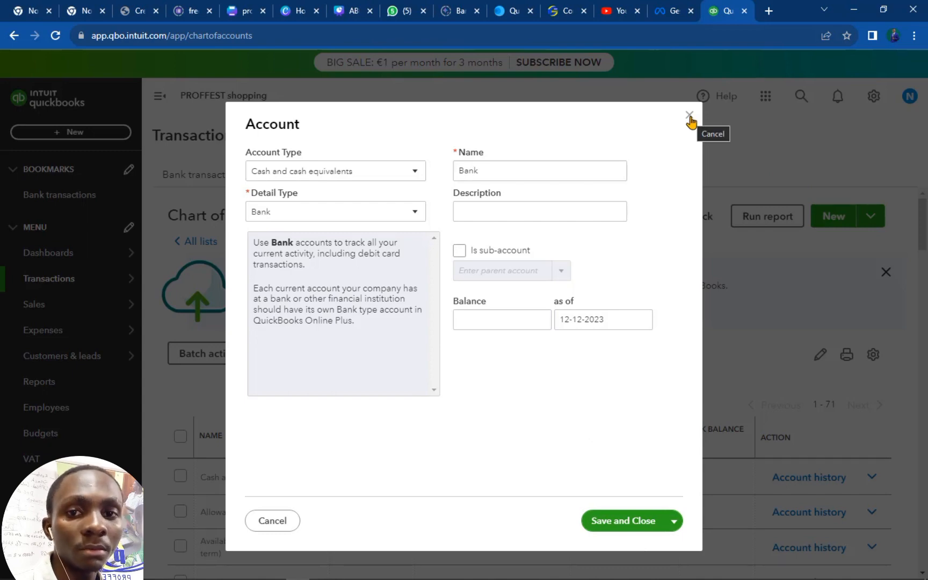
{"action": "left_click", "coordinate": [689, 116]}
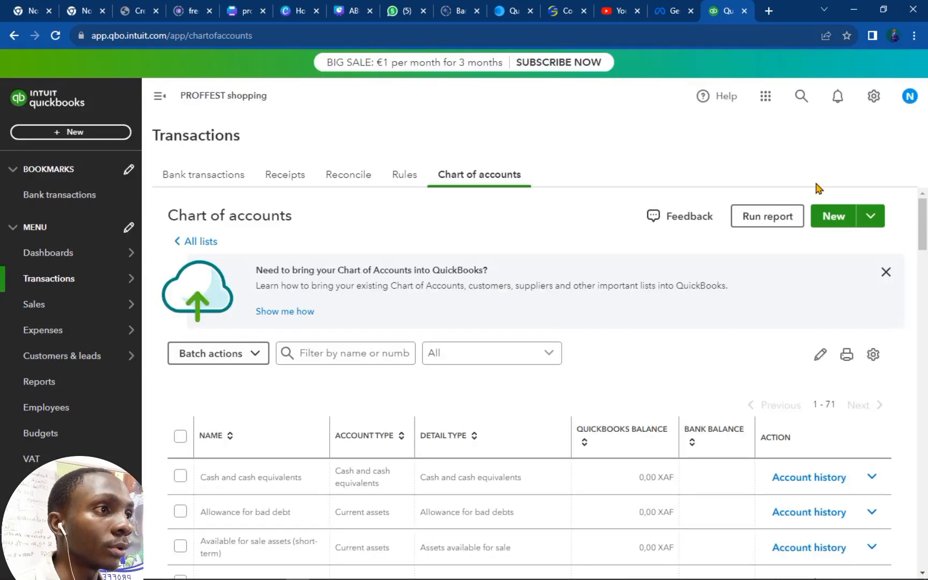
{"action": "left_click", "coordinate": [866, 223]}
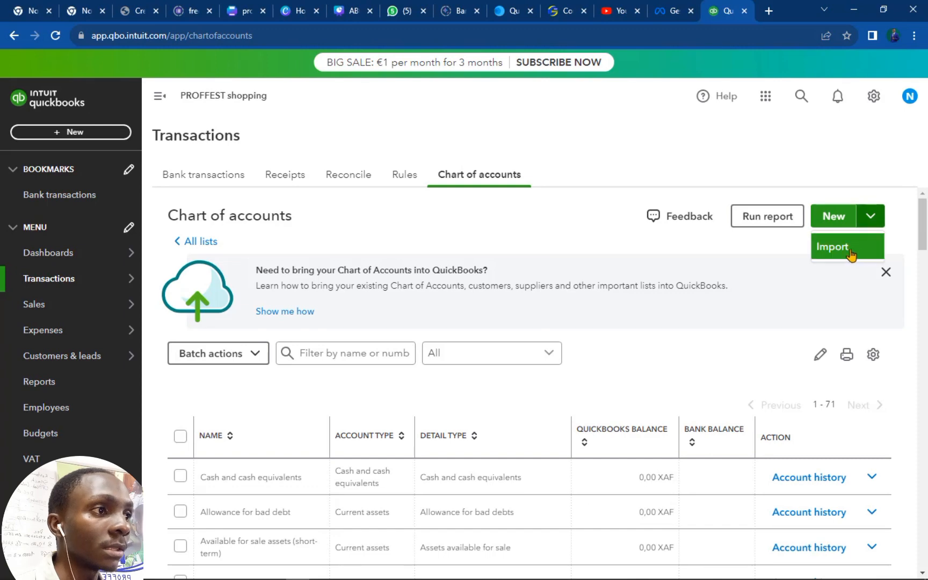
{"action": "left_click", "coordinate": [774, 248]}
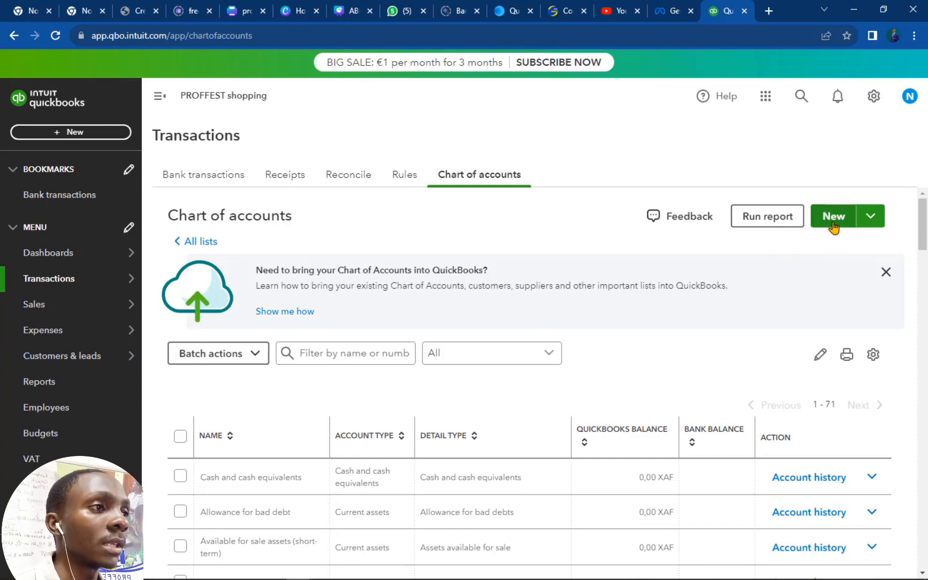
Start a new account in the chart of accounts and review the available account types and detail types.
{"action": "left_click", "coordinate": [834, 226]}
{"action": "left_click", "coordinate": [419, 175]}
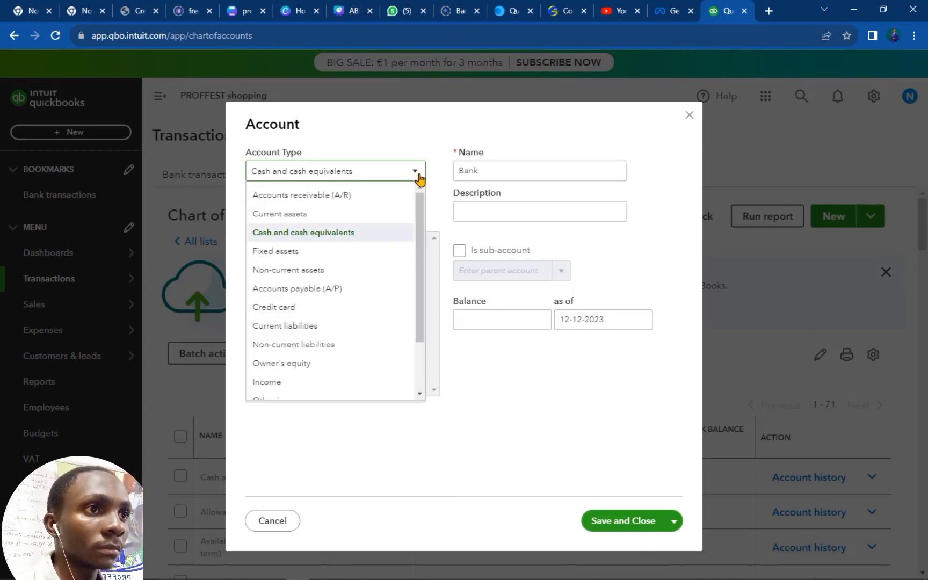
{"action": "left_click", "coordinate": [418, 175]}
{"action": "left_click", "coordinate": [418, 215]}
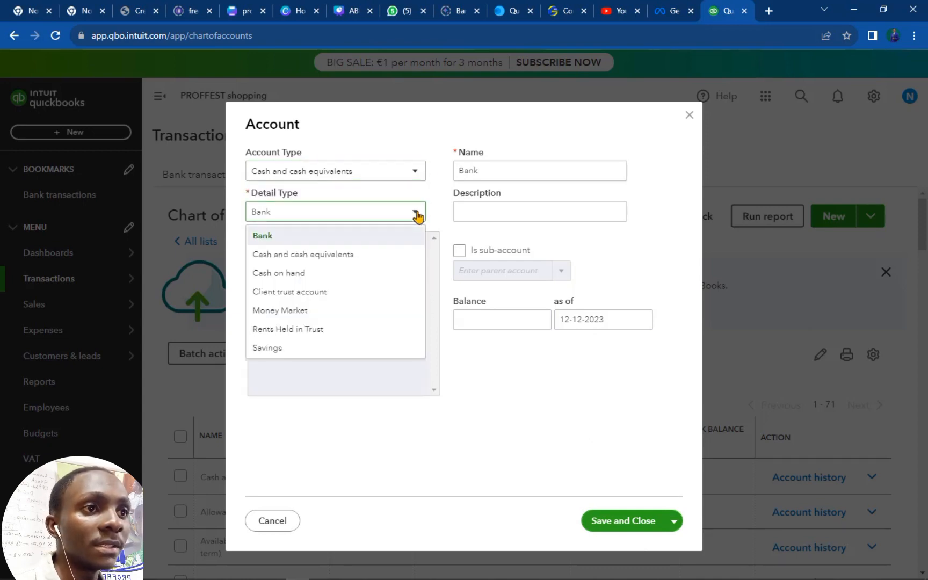
{"action": "left_click", "coordinate": [418, 214]}
{"action": "double_click", "coordinate": [514, 172]}
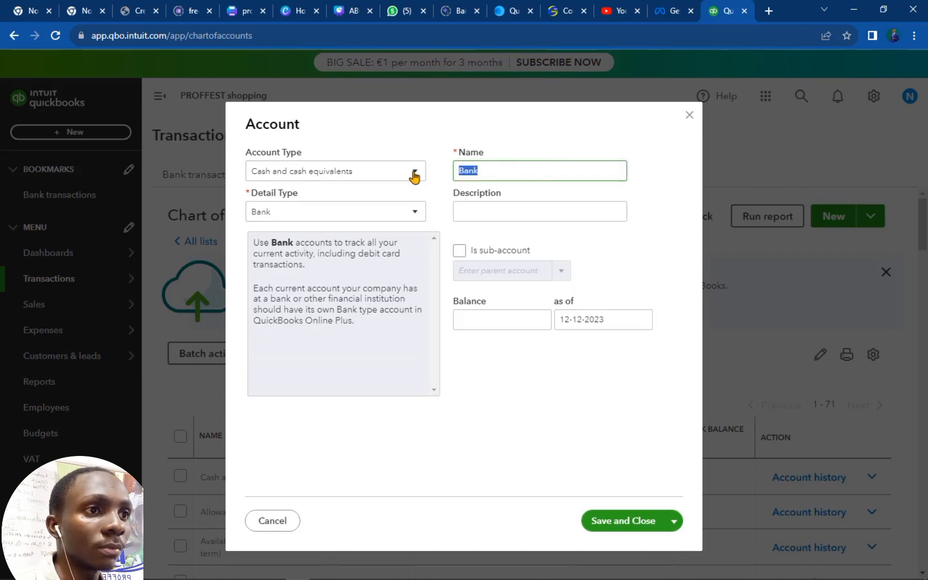
Set the new account's type to Income and its detail type to Sales of Product Income.
{"action": "left_click", "coordinate": [414, 176]}
{"action": "left_click_drag", "start_coordinate": [422, 238], "coordinate": [344, 339]}
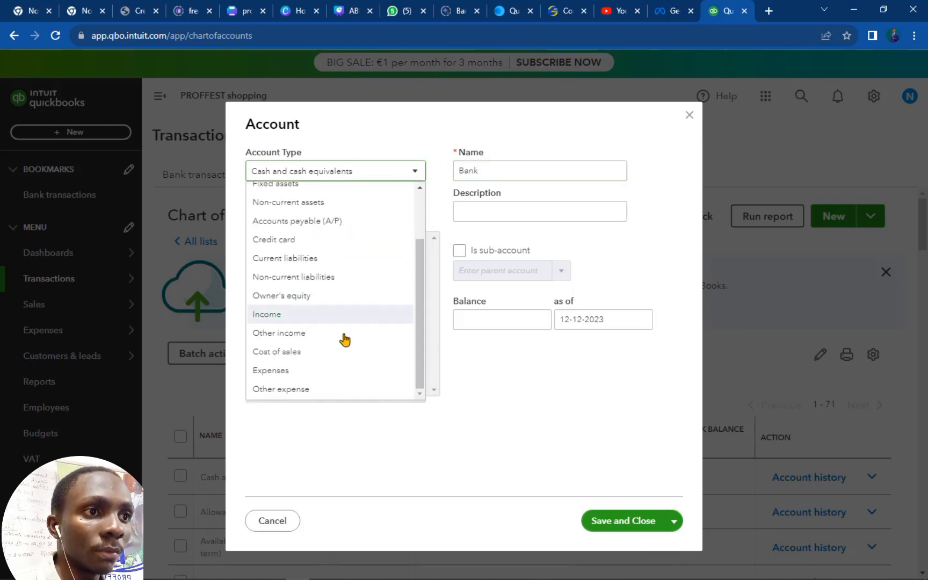
{"action": "left_click", "coordinate": [301, 315]}
{"action": "left_click", "coordinate": [417, 214]}
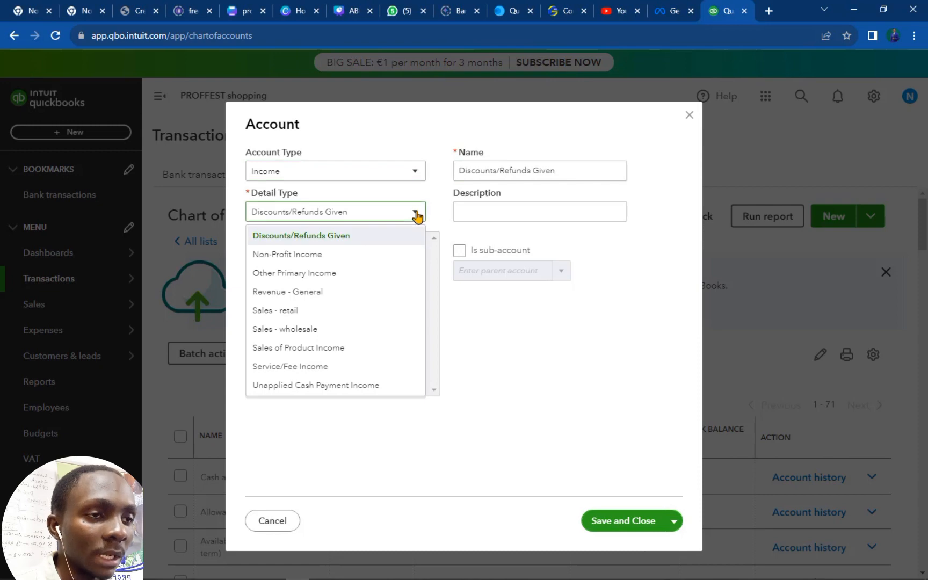
{"action": "left_click", "coordinate": [293, 352]}
{"action": "triple_click", "coordinate": [564, 170]}
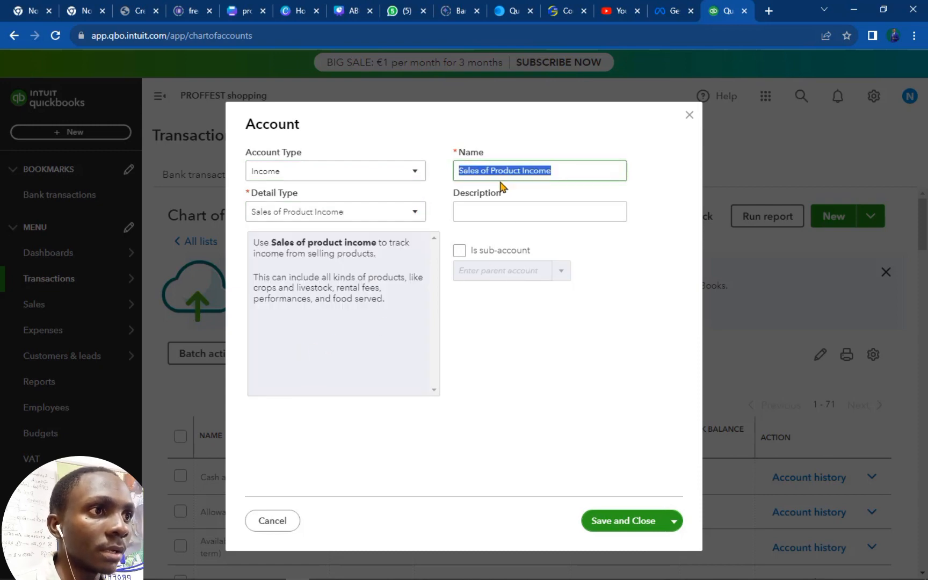
{"action": "left_click", "coordinate": [459, 172]}
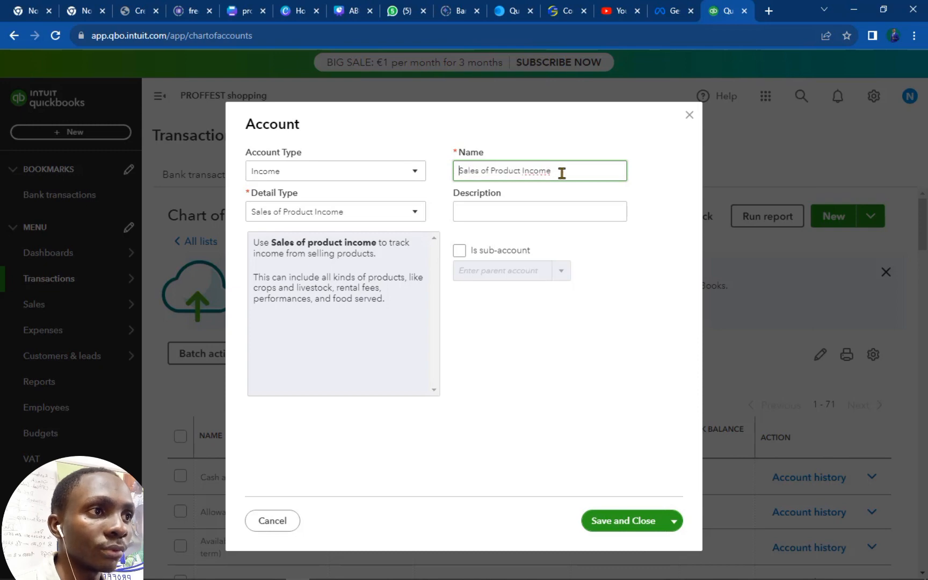
{"action": "mouse_move", "coordinate": [571, 173]}
{"action": "left_mouse_down"}
{"action": "mouse_move", "coordinate": [493, 169]}
{"action": "mouse_move", "coordinate": [453, 180]}
{"action": "mouse_move", "coordinate": [564, 170]}
{"action": "left_mouse_up"}
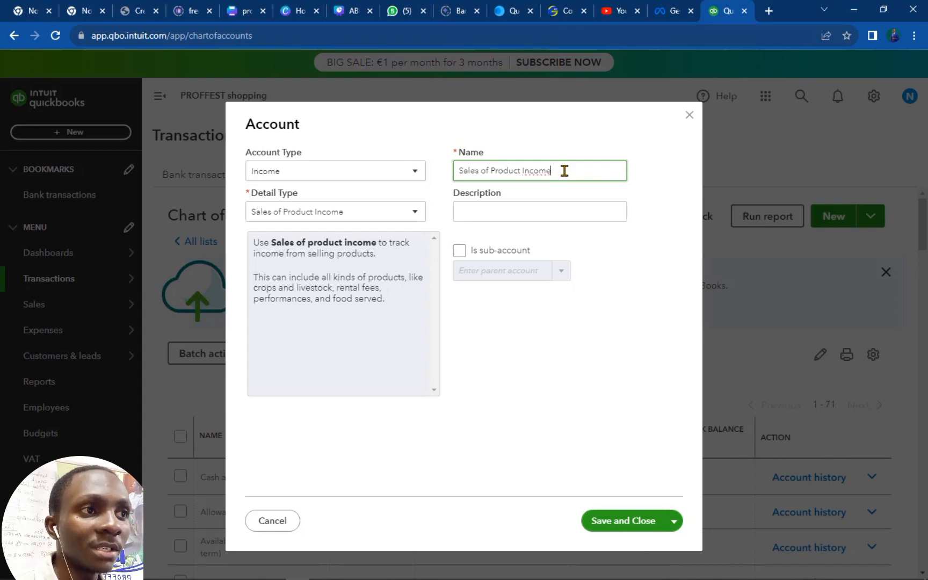
Enable the sub-account option to look at the possible parent accounts, and disable it again.
{"action": "left_click", "coordinate": [535, 212]}
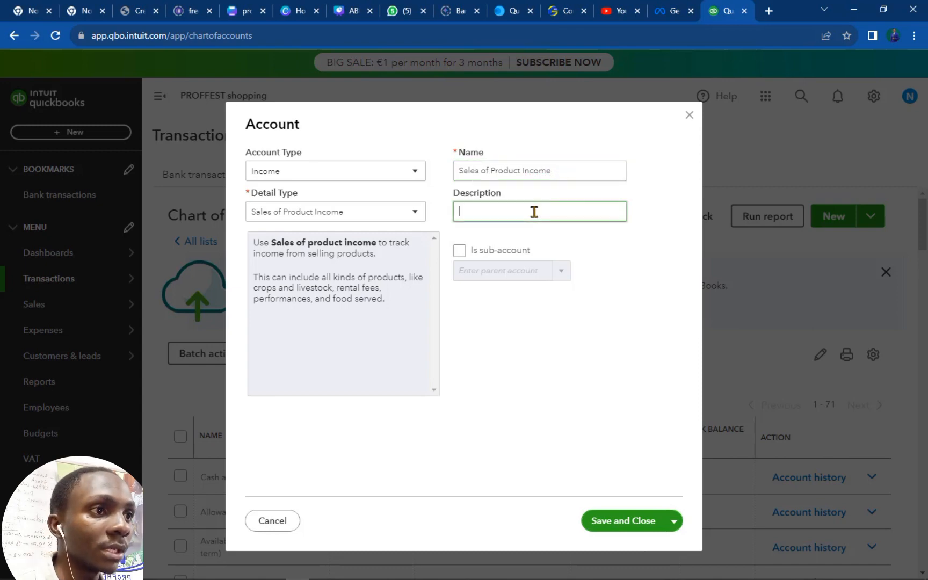
{"action": "left_click", "coordinate": [465, 253]}
{"action": "left_click", "coordinate": [559, 272]}
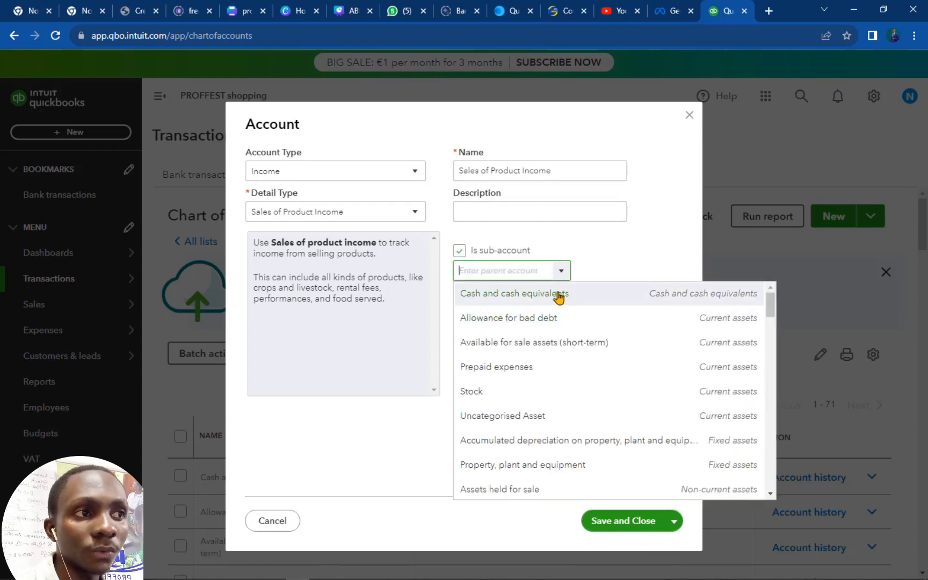
{"action": "left_click", "coordinate": [562, 274]}
{"action": "left_click", "coordinate": [459, 251]}
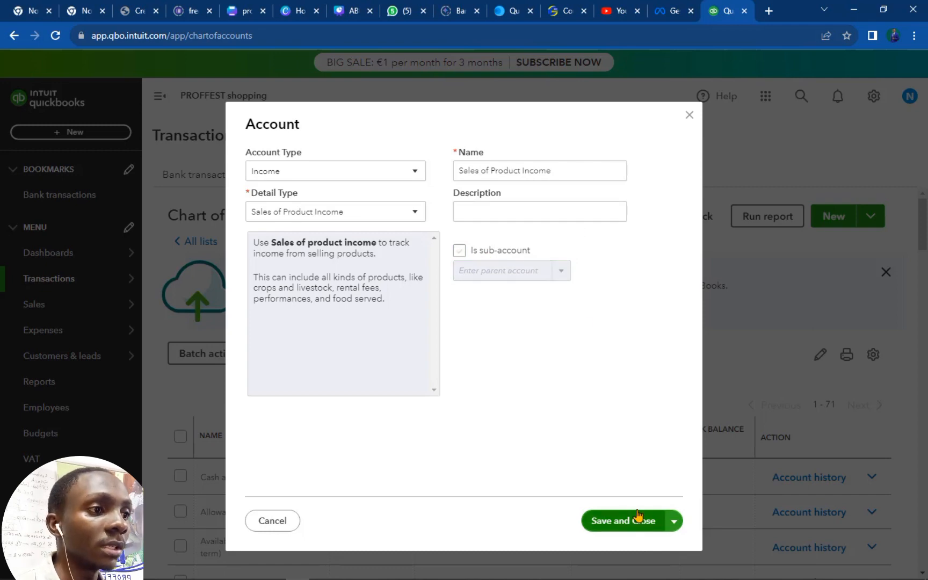
Try to save the Sales of Product Income account with the Save and New option.
{"action": "left_click", "coordinate": [673, 521]}
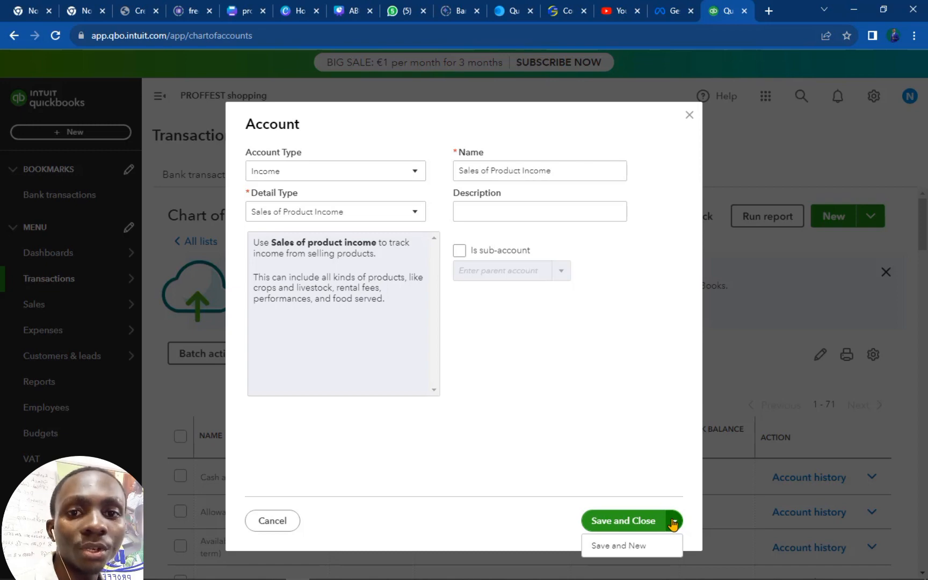
{"action": "left_click", "coordinate": [625, 547]}
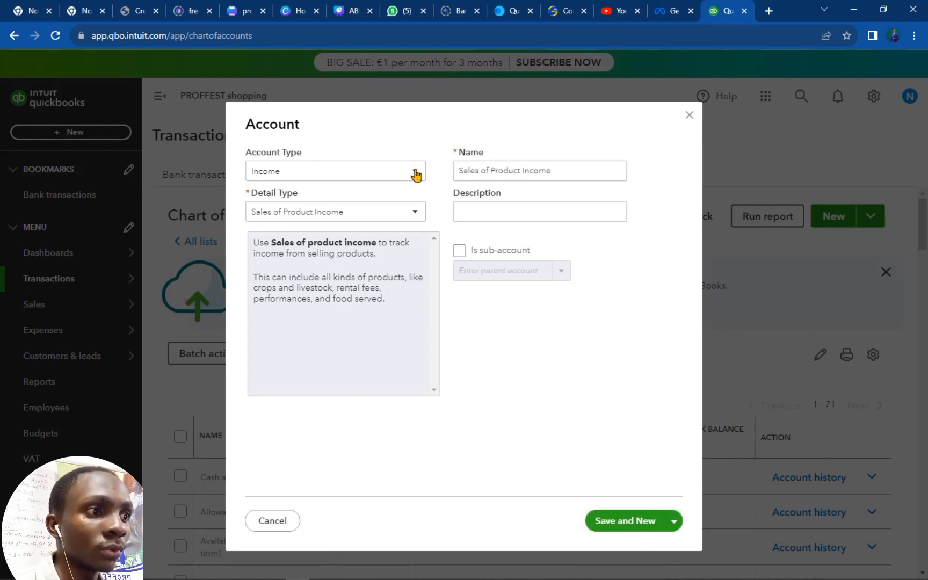
{"action": "left_click", "coordinate": [635, 524]}
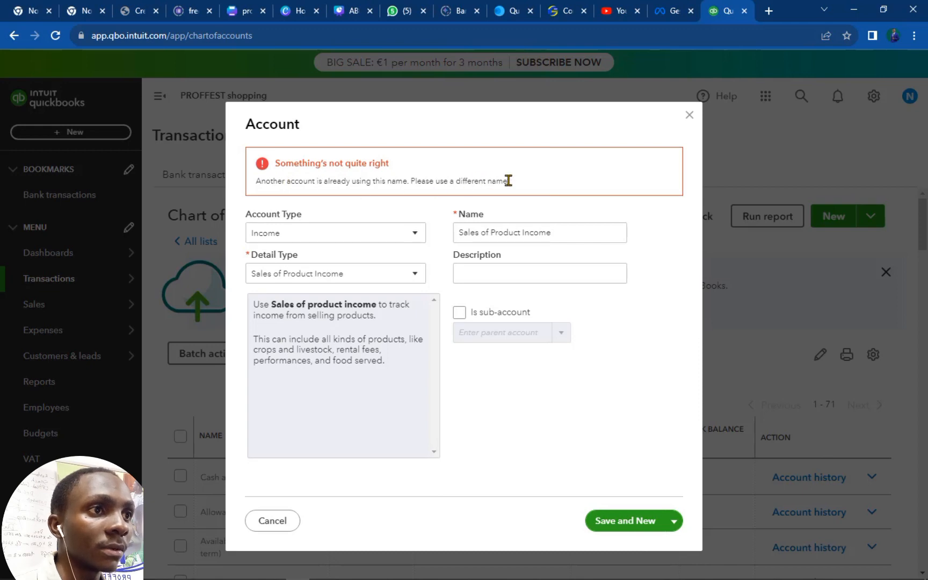
Replace the duplicate account name with "Income from services".
{"action": "left_click", "coordinate": [564, 232]}
{"action": "left_click_drag", "start_coordinate": [522, 233], "coordinate": [451, 234]}
{"action": "key", "text": "BackSpace"}
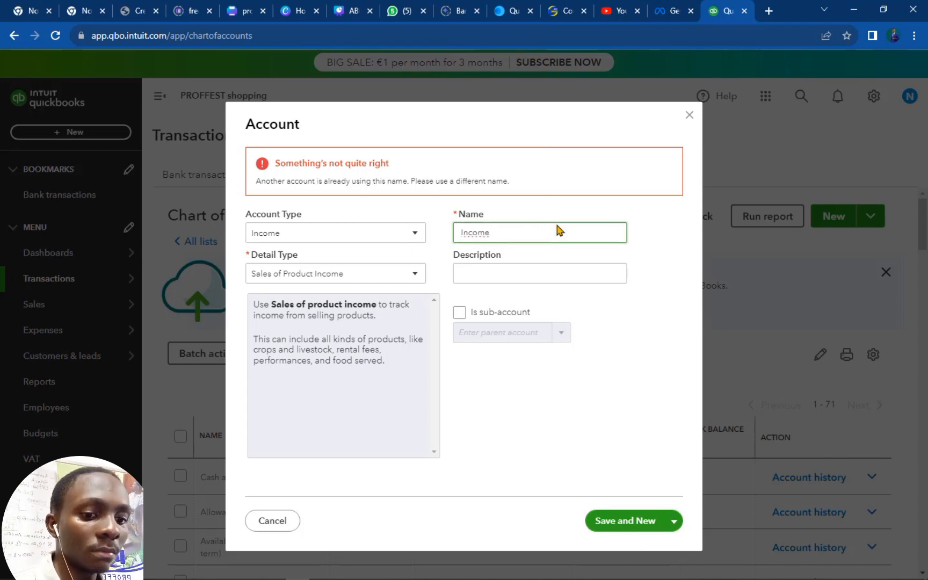
{"action": "type", "text": "from serv"}
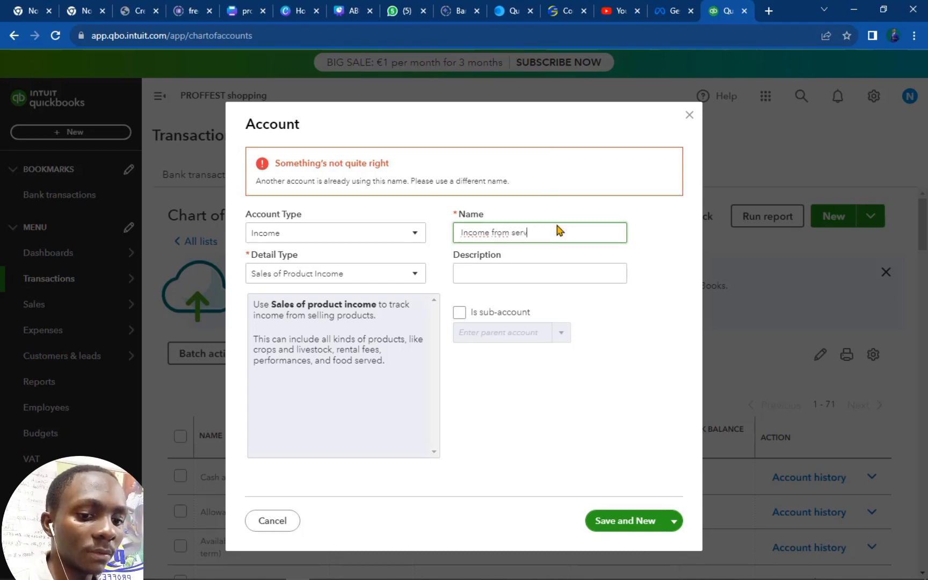
{"action": "type", "text": "ices"}
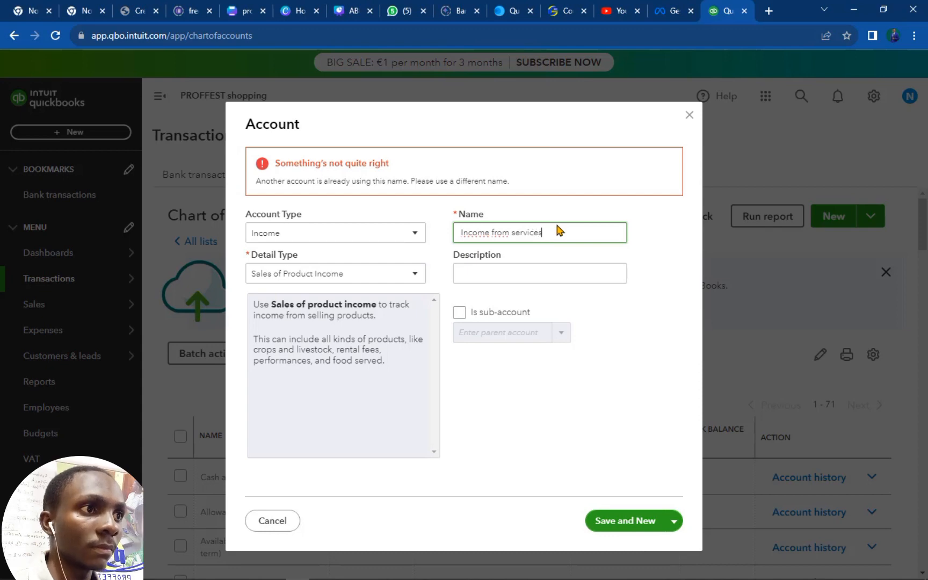
Change the detail type to Service/Fee Income and name the account "Income from services".
{"action": "left_click", "coordinate": [416, 273]}
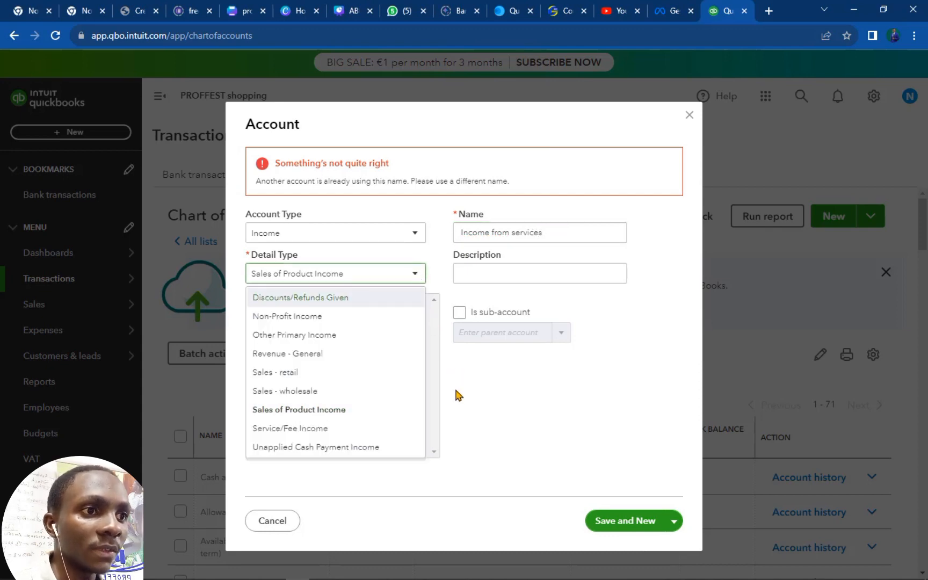
{"action": "left_click", "coordinate": [304, 431]}
{"action": "left_click", "coordinate": [521, 234]}
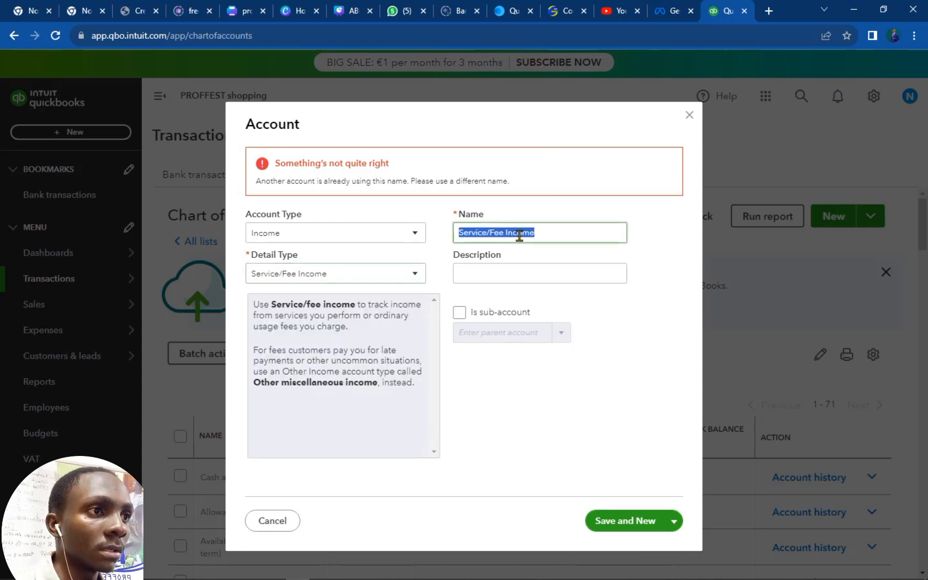
{"action": "left_click", "coordinate": [506, 234]}
{"action": "key", "text": "shift+Home"}
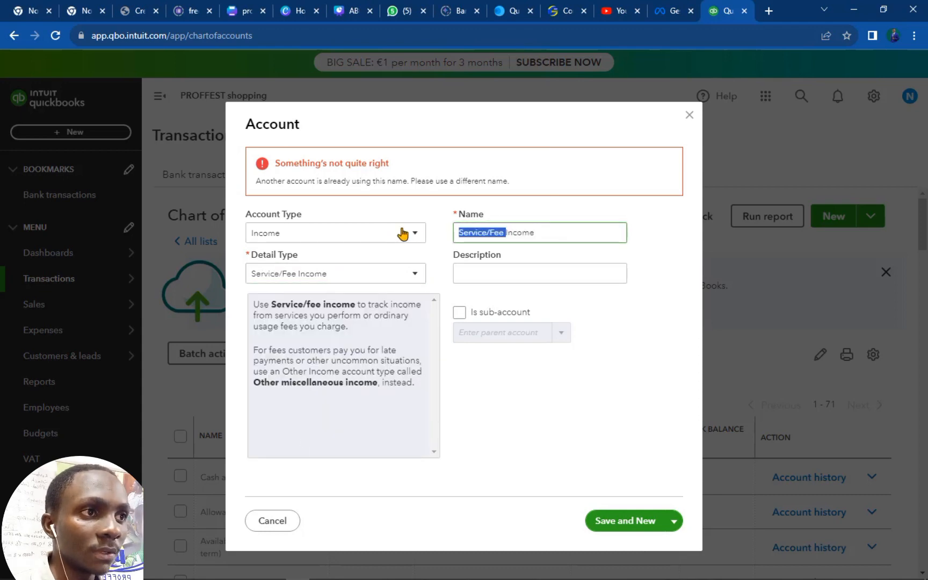
{"action": "key", "text": "BackSpace"}
{"action": "left_click", "coordinate": [552, 233]}
{"action": "type", "text": "f"}
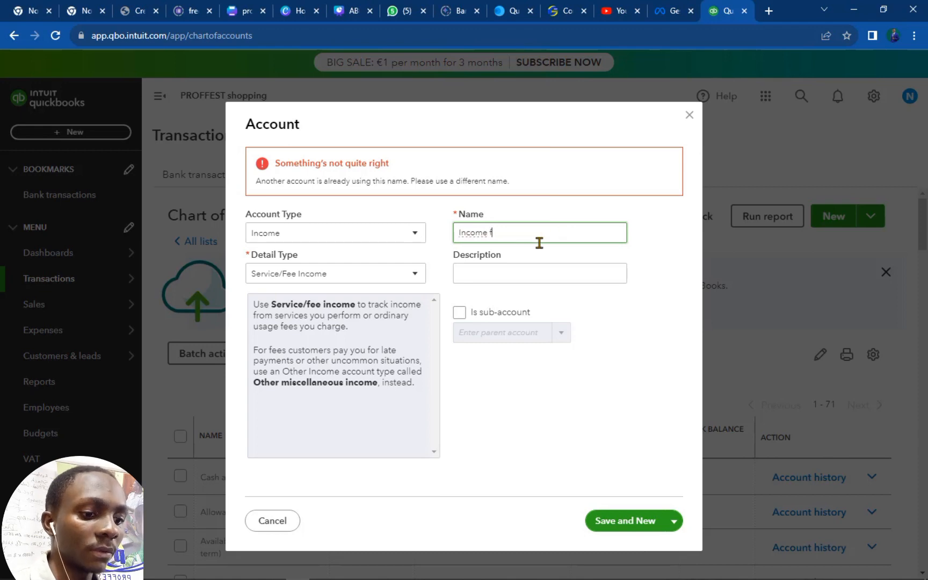
{"action": "type", "text": "rom servi"}
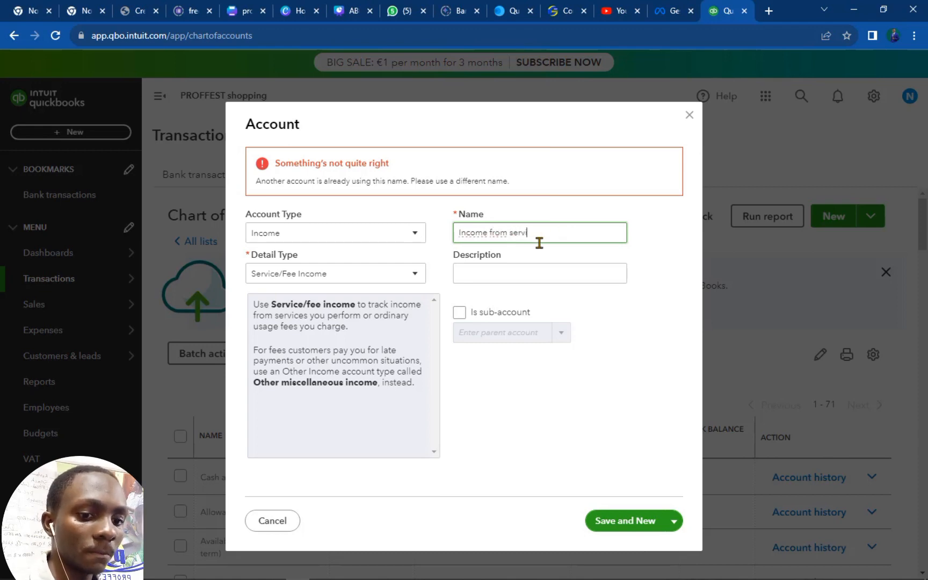
{"action": "type", "text": "ces"}
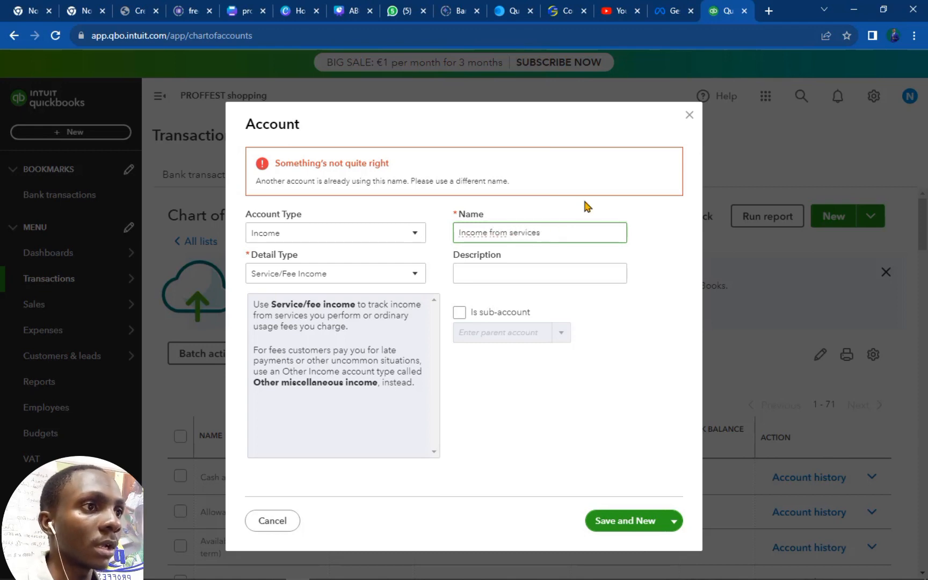
Save the Income from services account and cancel the blank account form that follows.
{"action": "left_click", "coordinate": [632, 523]}
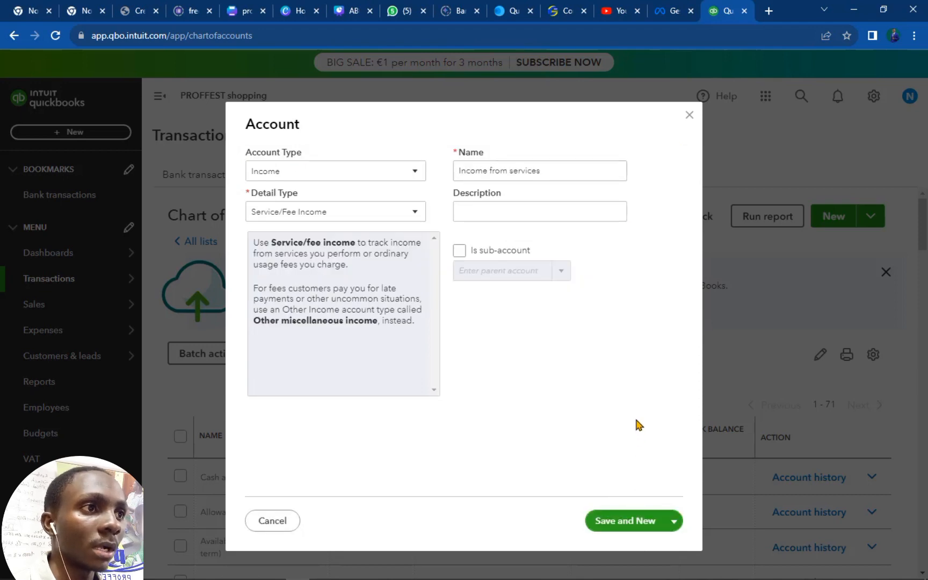
{"action": "left_click", "coordinate": [621, 522]}
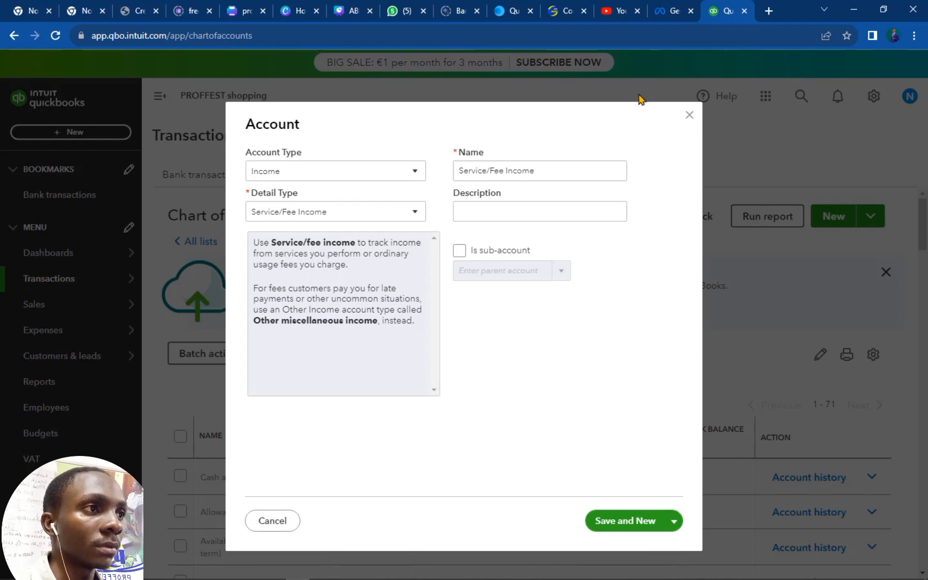
{"action": "left_click", "coordinate": [296, 527]}
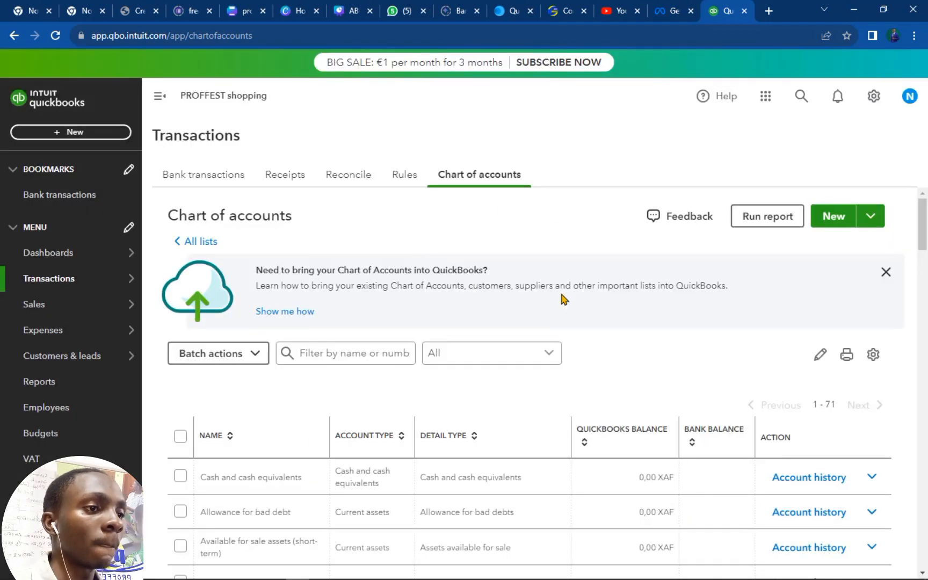
Look through the whole chart of accounts list and return to its beginning.
{"action": "scroll", "coordinate": [556, 422], "scroll_direction": "down", "scroll_amount": 20}
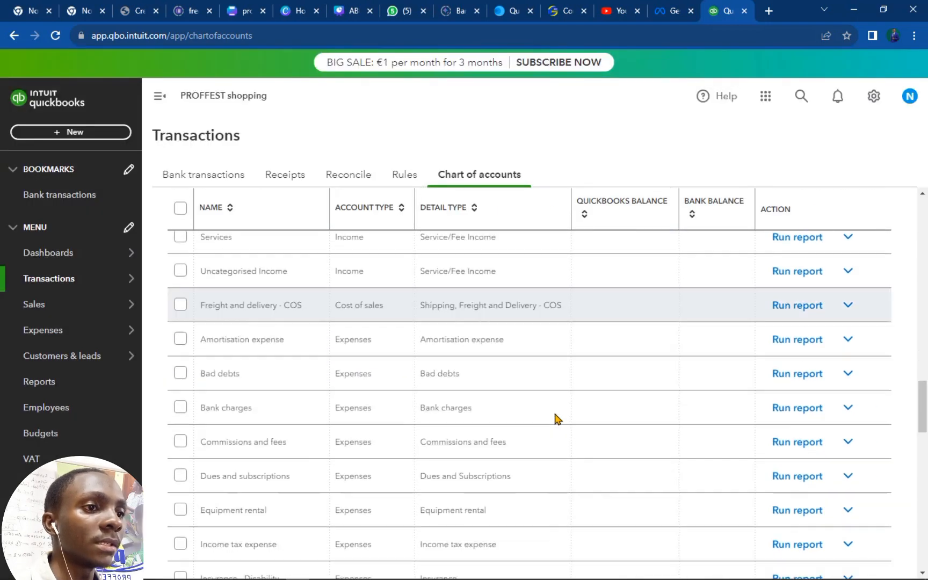
{"action": "scroll", "coordinate": [555, 419], "scroll_direction": "down", "scroll_amount": 15}
{"action": "scroll", "coordinate": [548, 410], "scroll_direction": "up", "scroll_amount": 7}
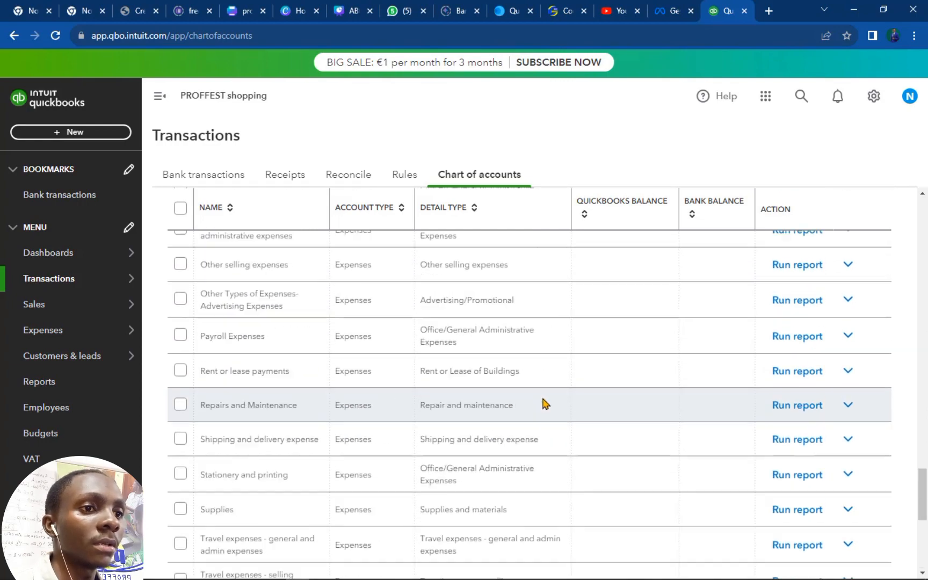
{"action": "scroll", "coordinate": [545, 403], "scroll_direction": "up", "scroll_amount": 20}
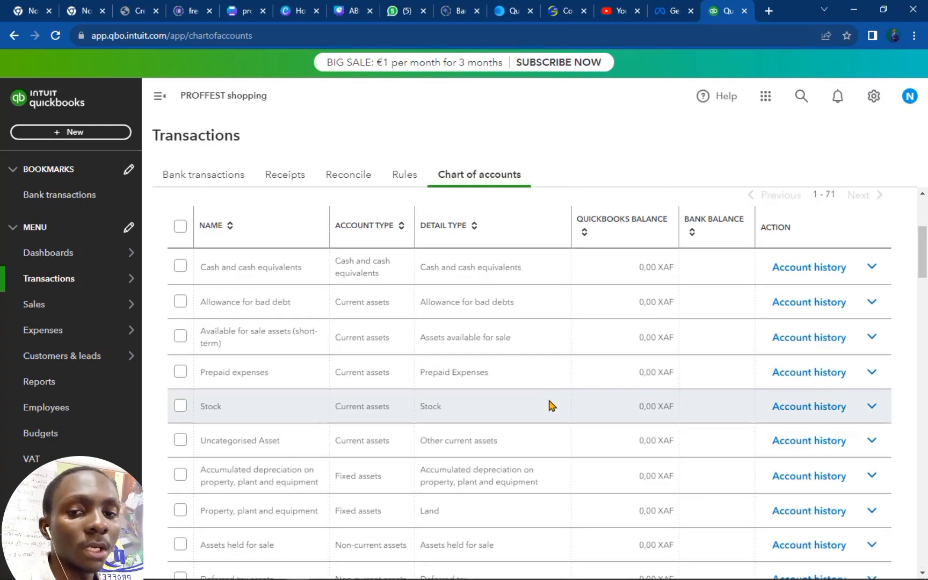
{"action": "scroll", "coordinate": [549, 397], "scroll_direction": "up", "scroll_amount": 4}
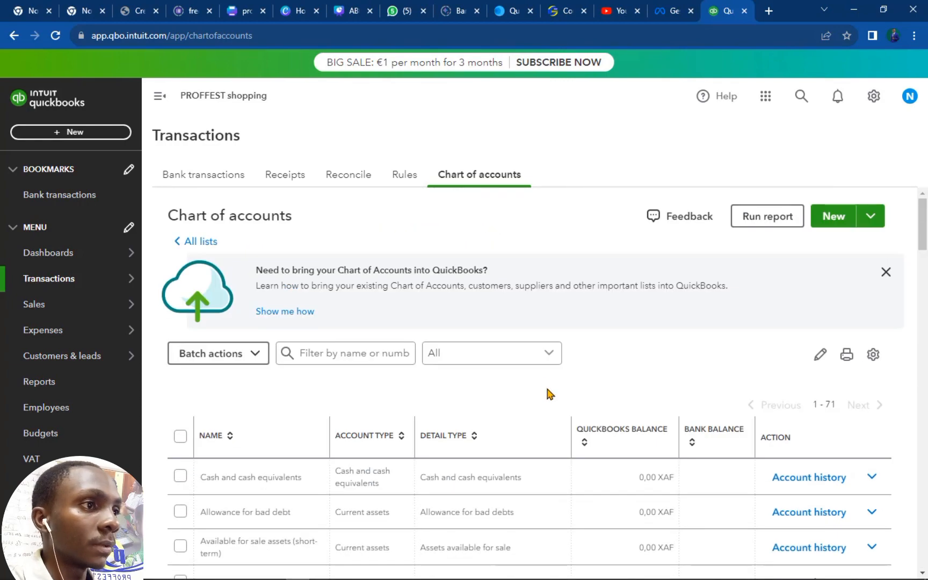
Go to the company's Products and services list and start adding a new product of type Inventory.
{"action": "left_click", "coordinate": [875, 102]}
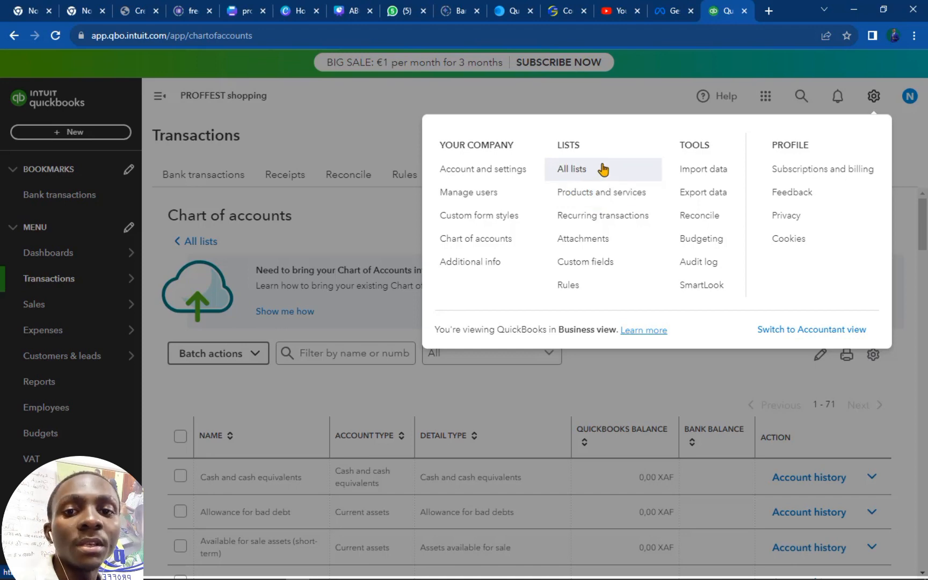
{"action": "left_click", "coordinate": [594, 192]}
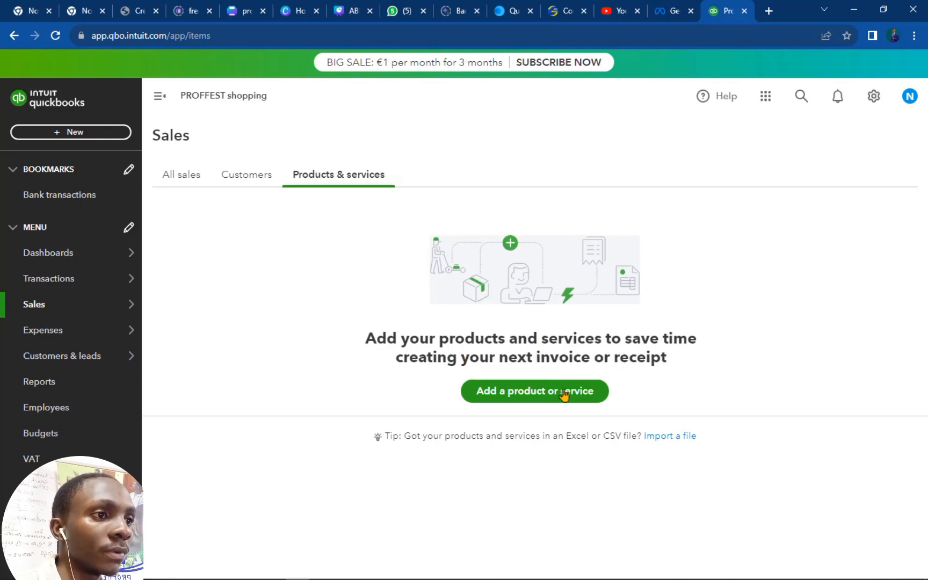
{"action": "left_click", "coordinate": [524, 399]}
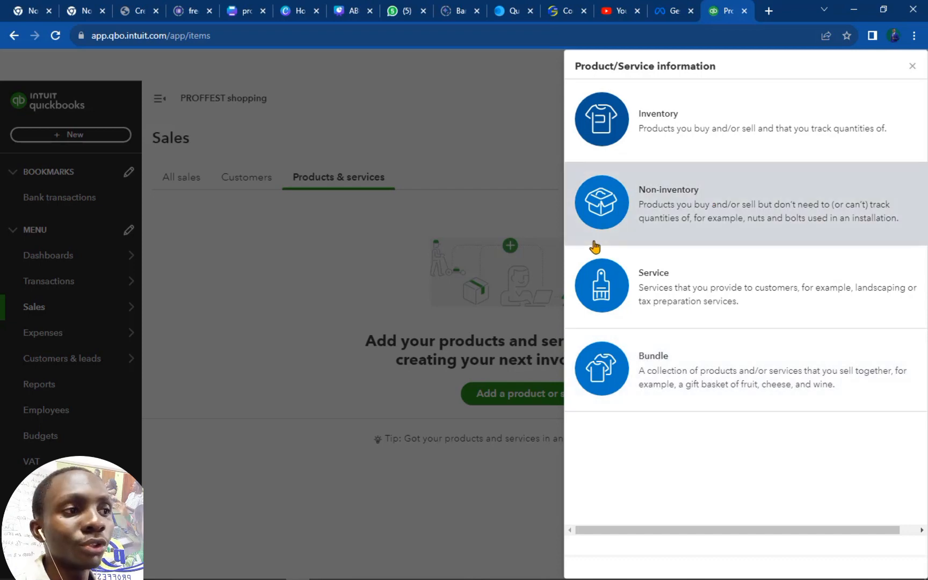
{"action": "left_click", "coordinate": [695, 141]}
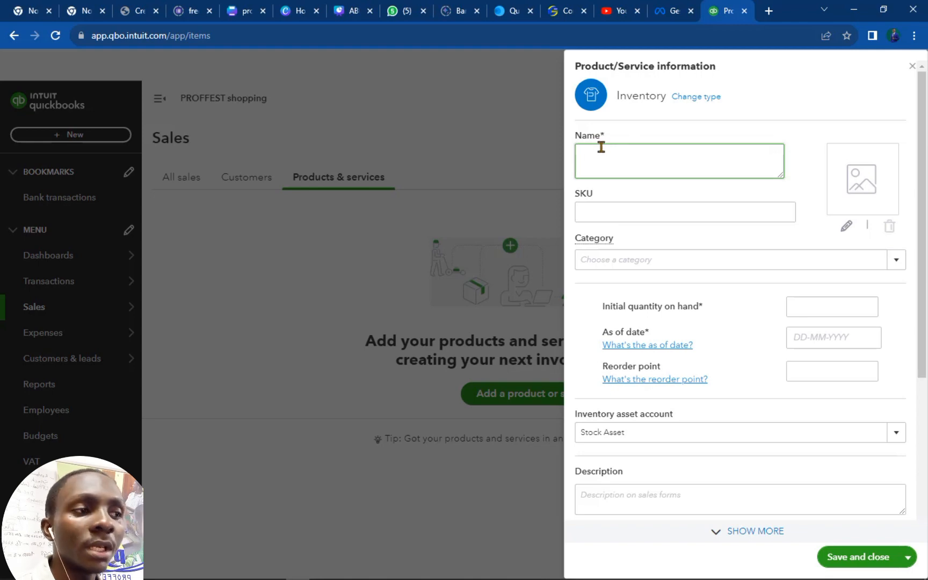
Name the new inventory product "Hoursly watch black".
{"action": "type", "text": "hour"}
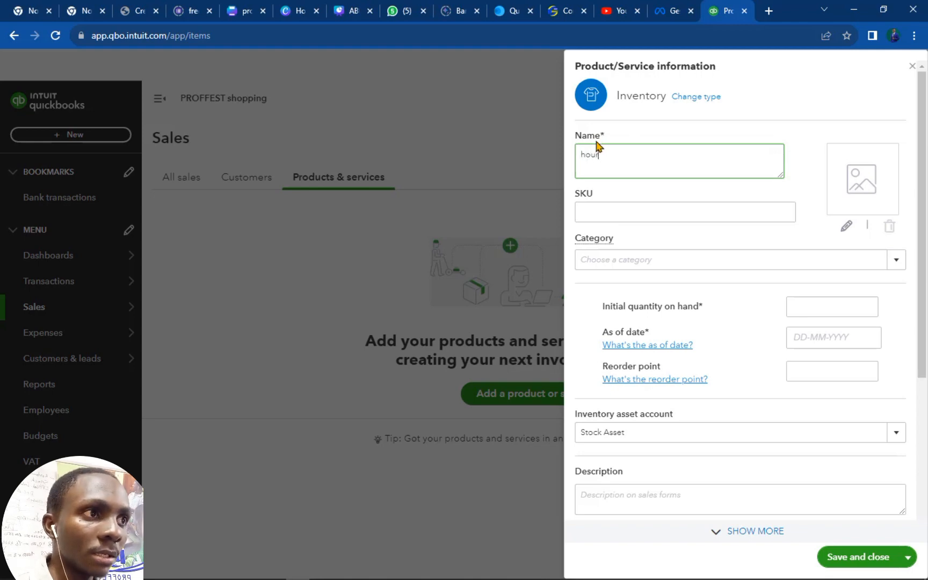
{"action": "key", "text": "BackSpace"}
{"action": "key", "text": "BackSpace"}
{"action": "key", "text": "BackSpace"}
{"action": "key", "text": "BackSpace"}
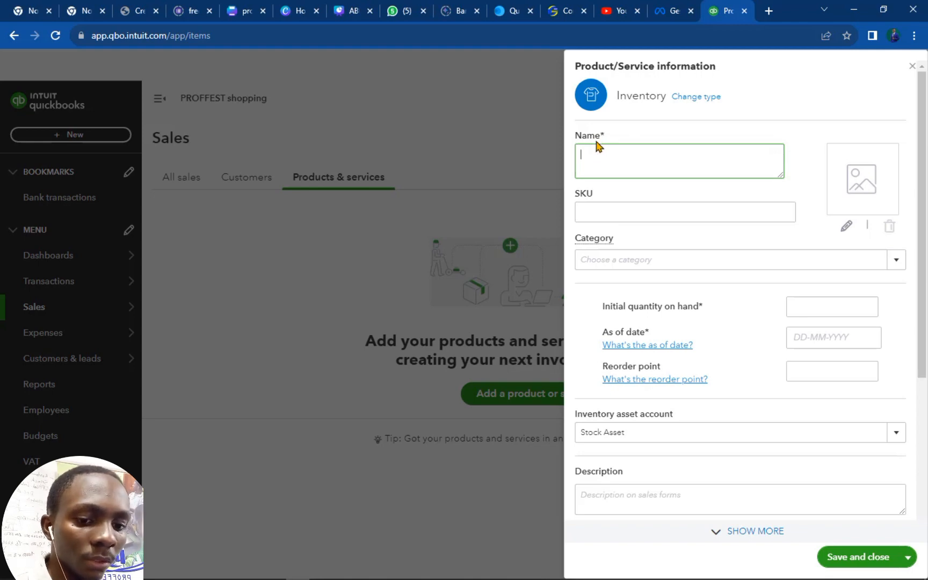
{"action": "type", "text": "Hou"}
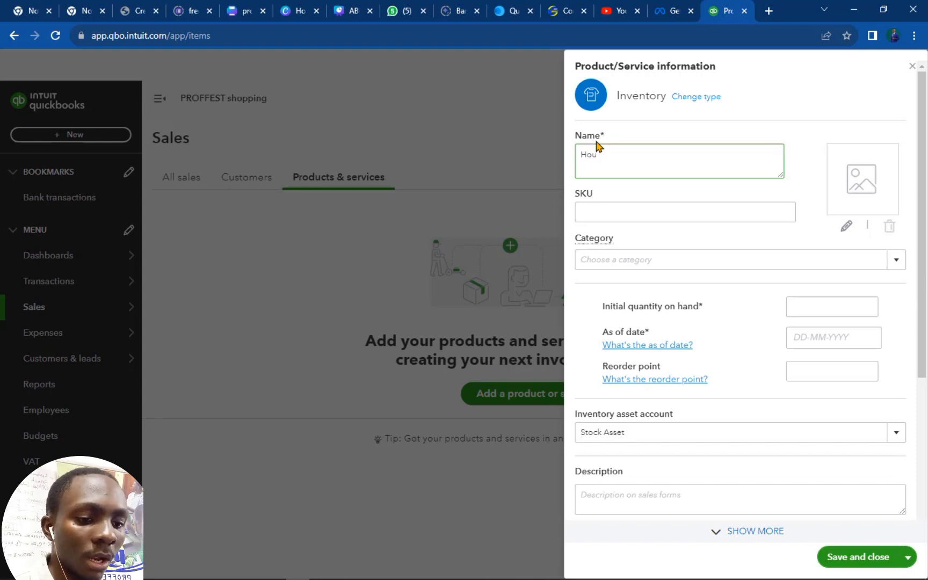
{"action": "type", "text": "rly"}
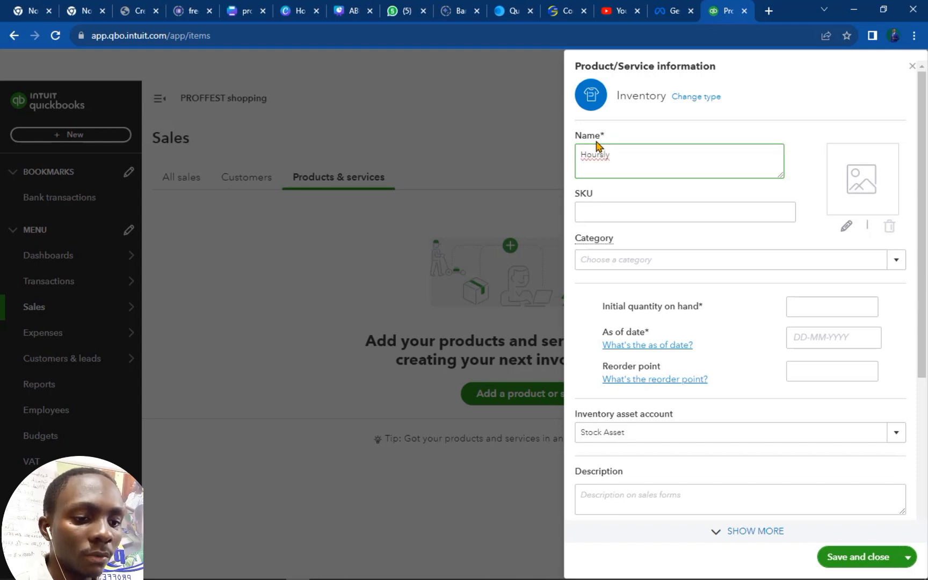
{"action": "type", "text": " wat"}
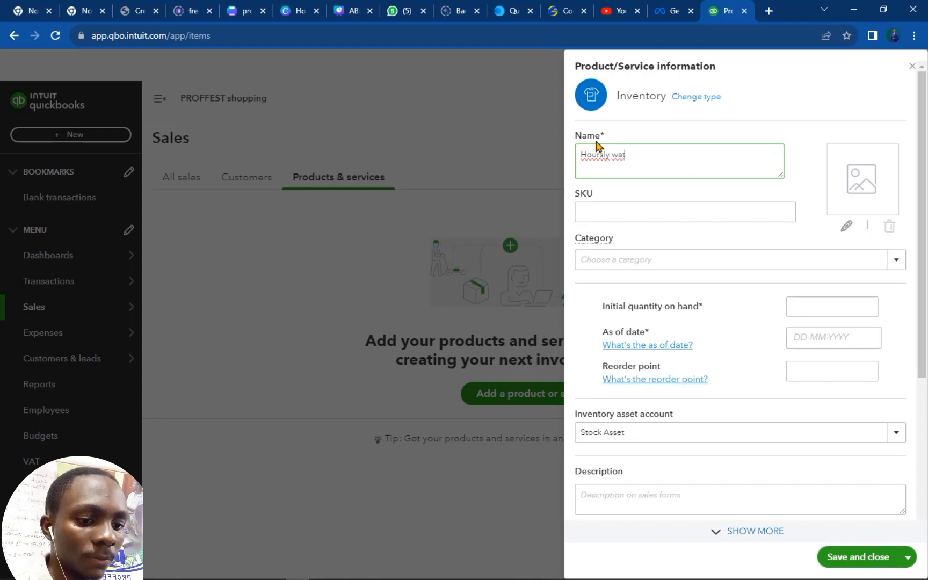
{"action": "type", "text": "ch b"}
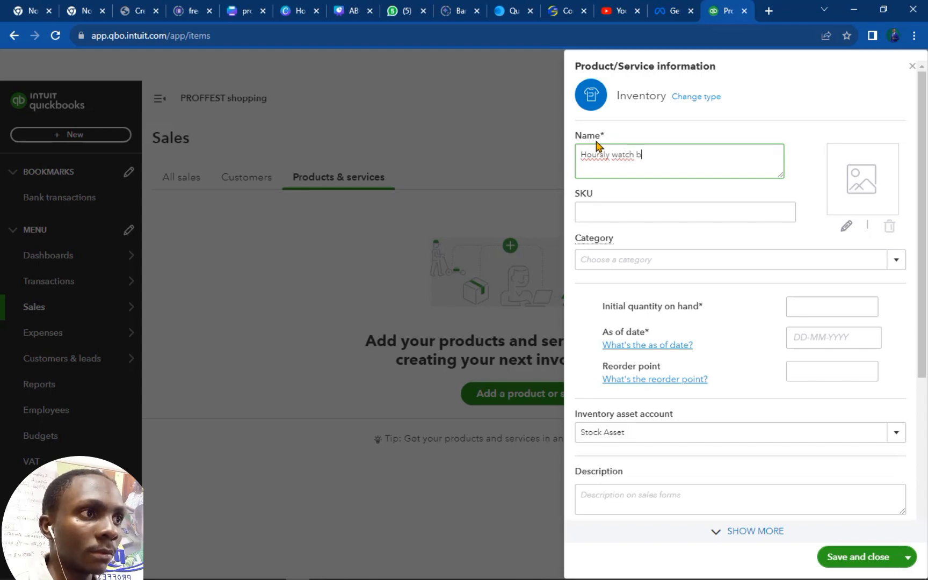
{"action": "type", "text": "lac"}
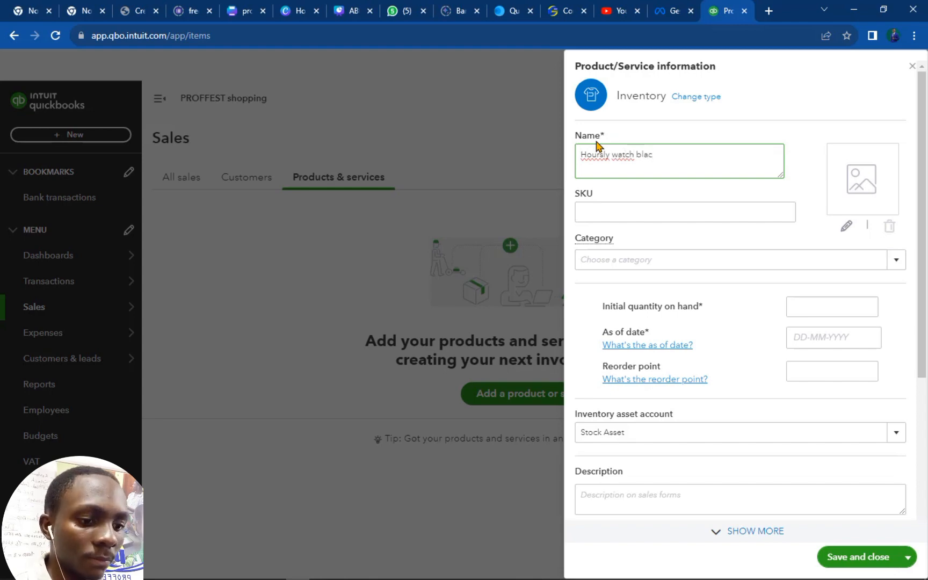
{"action": "type", "text": "k"}
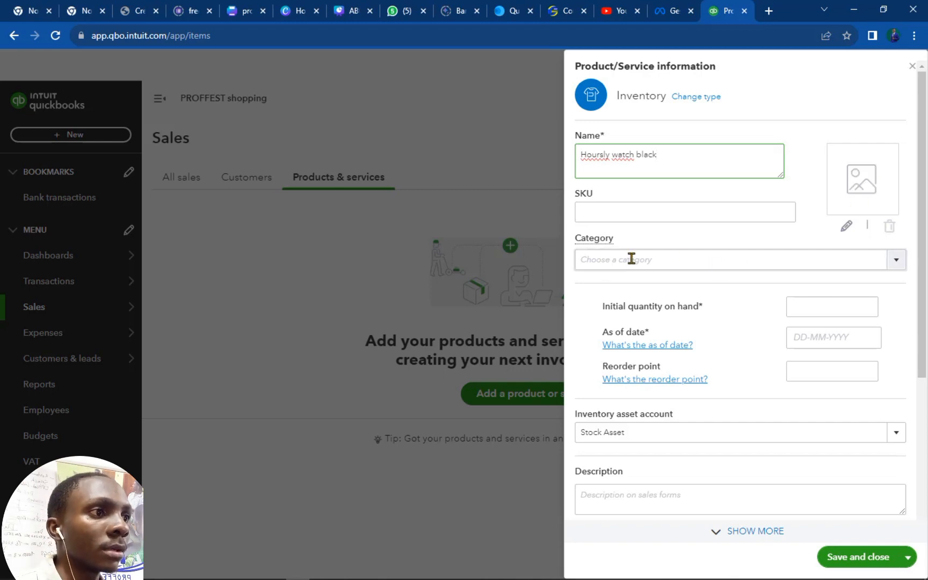
Examine the product's category choices, initial quantity on hand field and as-of date calendar without entering anything.
{"action": "left_click", "coordinate": [895, 263]}
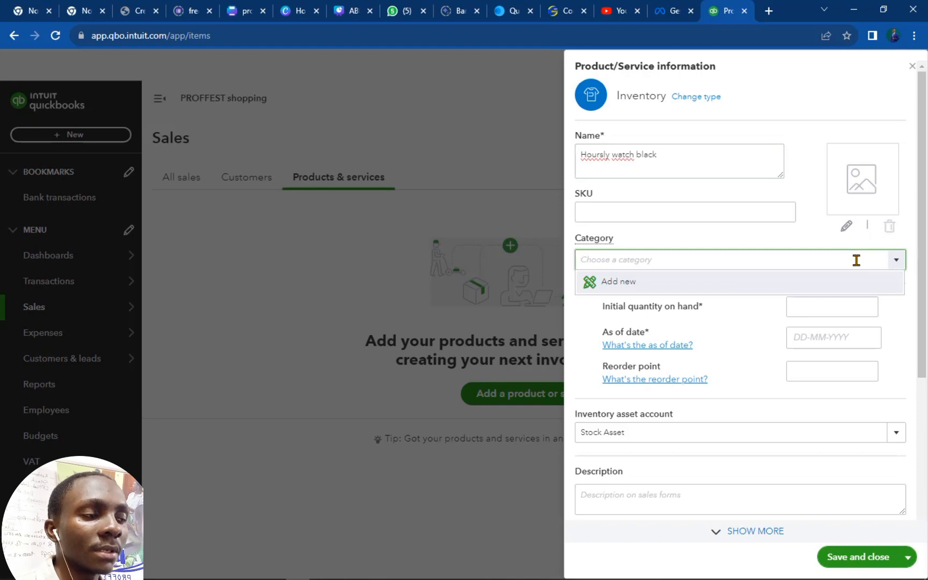
{"action": "left_click", "coordinate": [733, 240]}
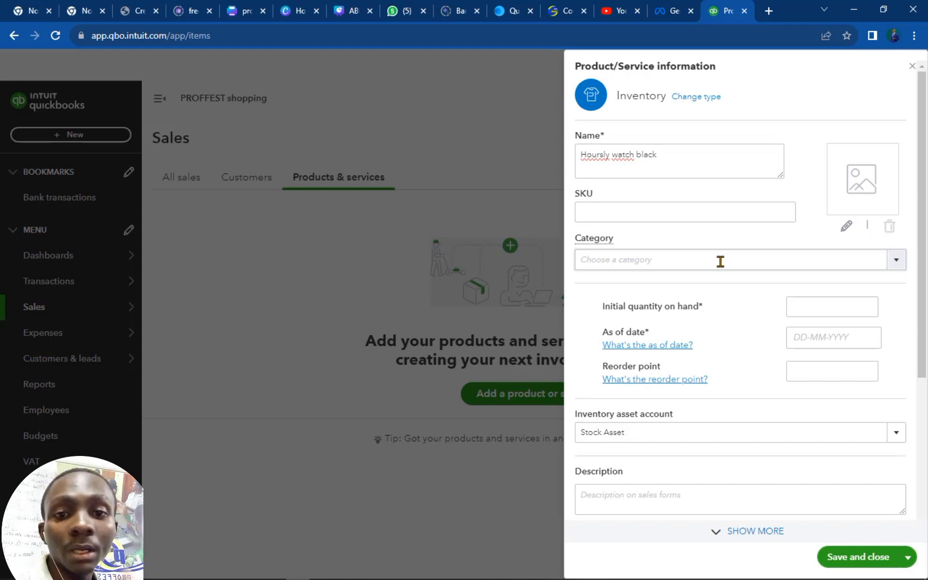
{"action": "left_click", "coordinate": [704, 165]}
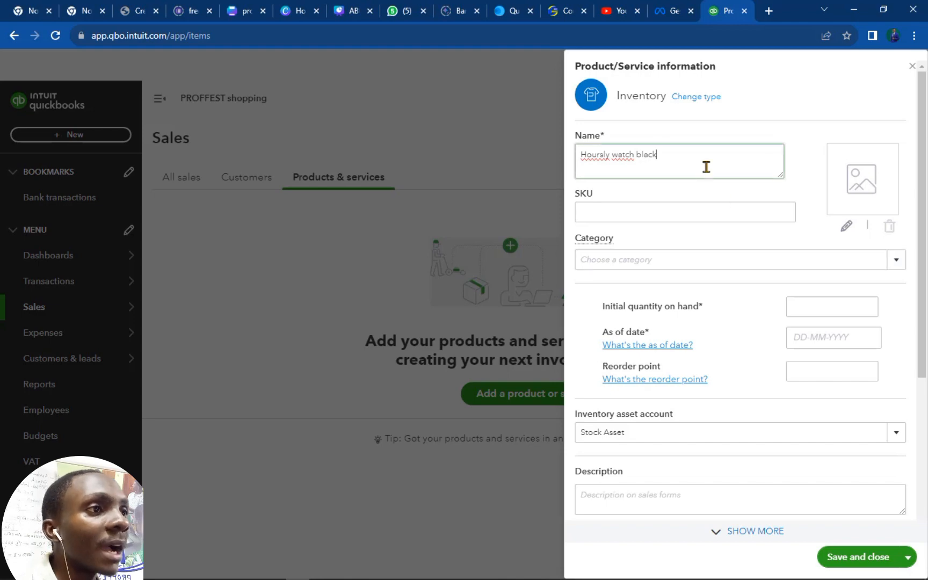
{"action": "key", "text": "ctrl+a"}
{"action": "left_click", "coordinate": [665, 263]}
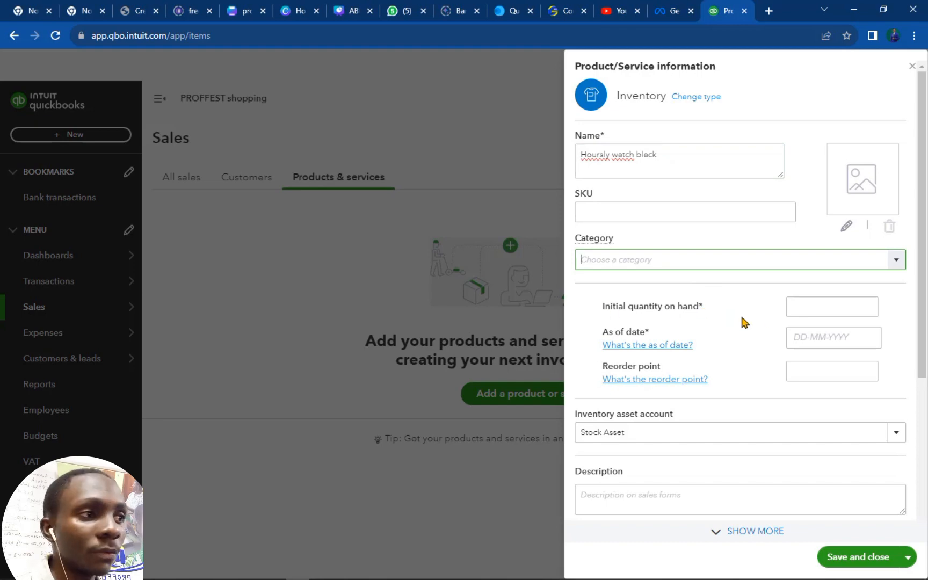
{"action": "left_click", "coordinate": [826, 310]}
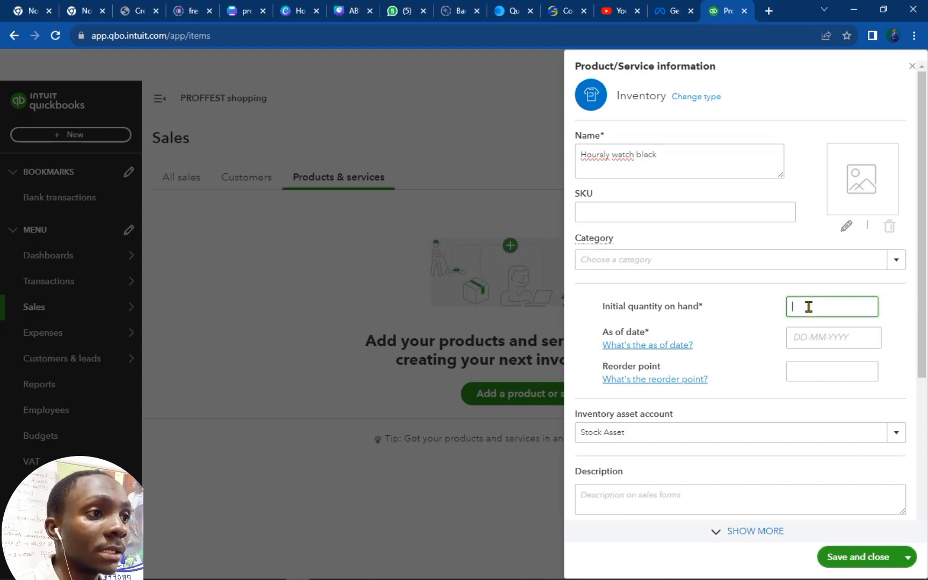
{"action": "left_click", "coordinate": [822, 341]}
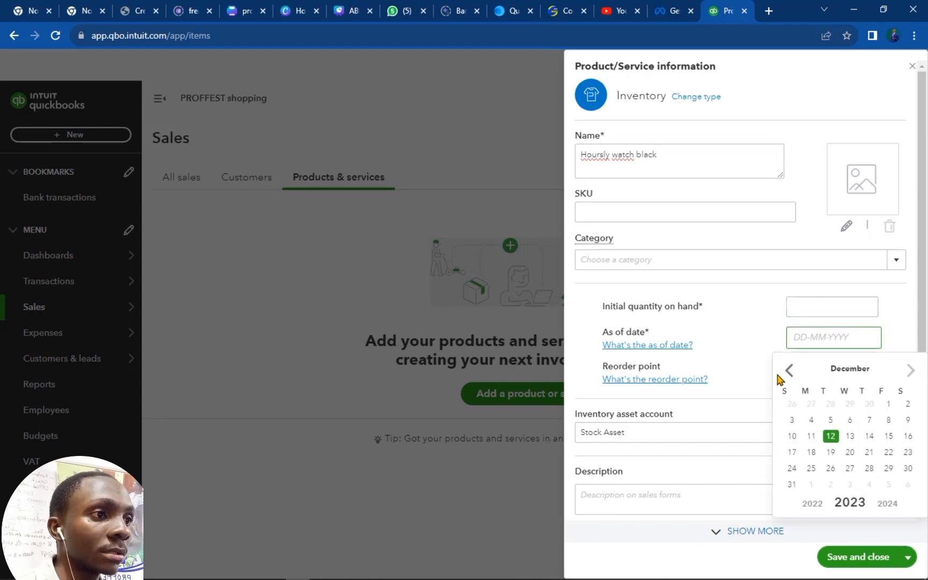
{"action": "left_click", "coordinate": [743, 377]}
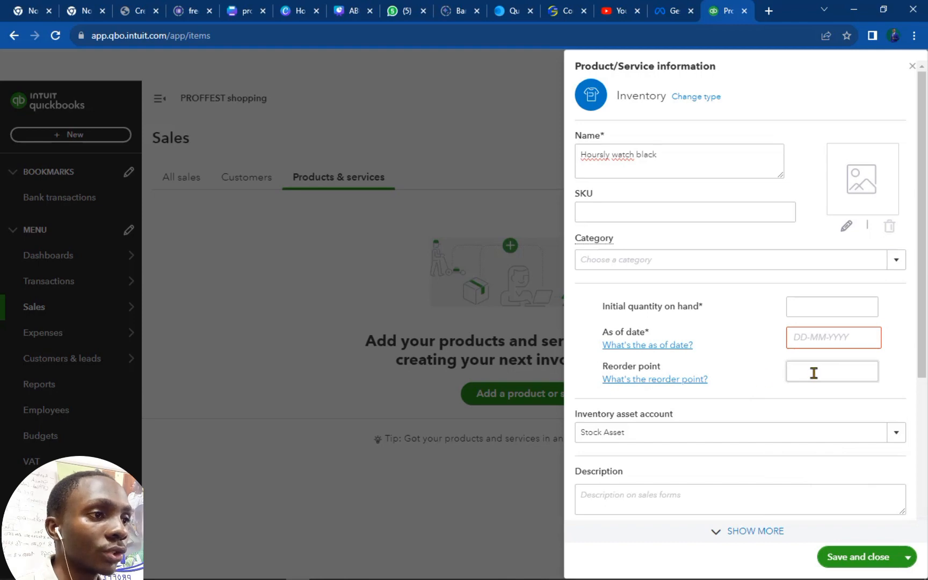
Check which inventory asset accounts are available for the product, keeping Stock Asset.
{"action": "scroll", "coordinate": [783, 388], "scroll_direction": "down", "scroll_amount": 3}
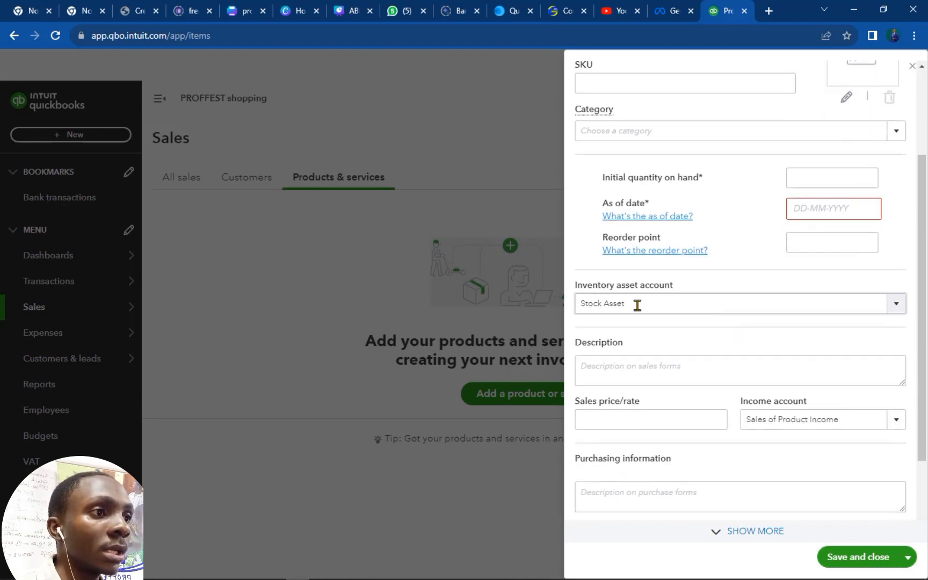
{"action": "left_click", "coordinate": [637, 305]}
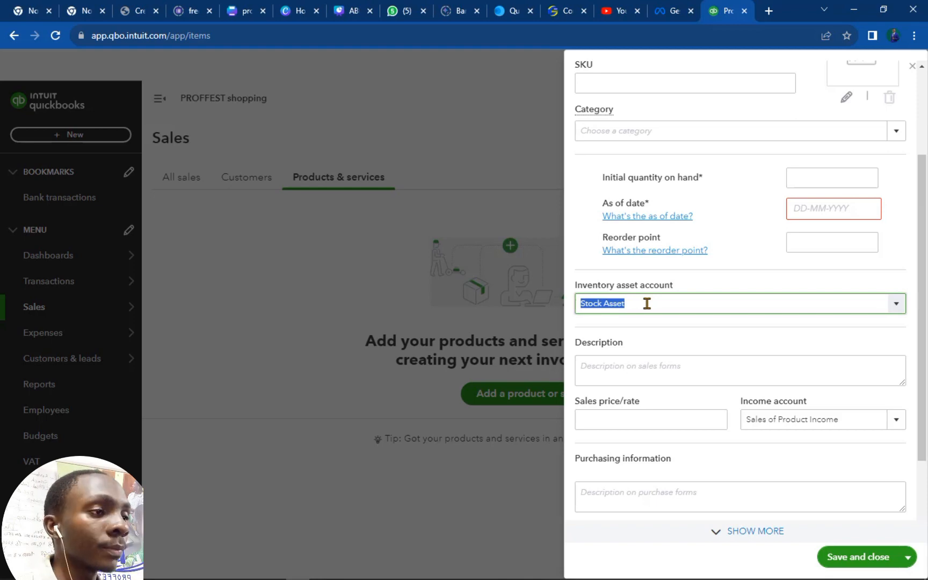
{"action": "left_click", "coordinate": [713, 332]}
{"action": "left_click", "coordinate": [896, 309]}
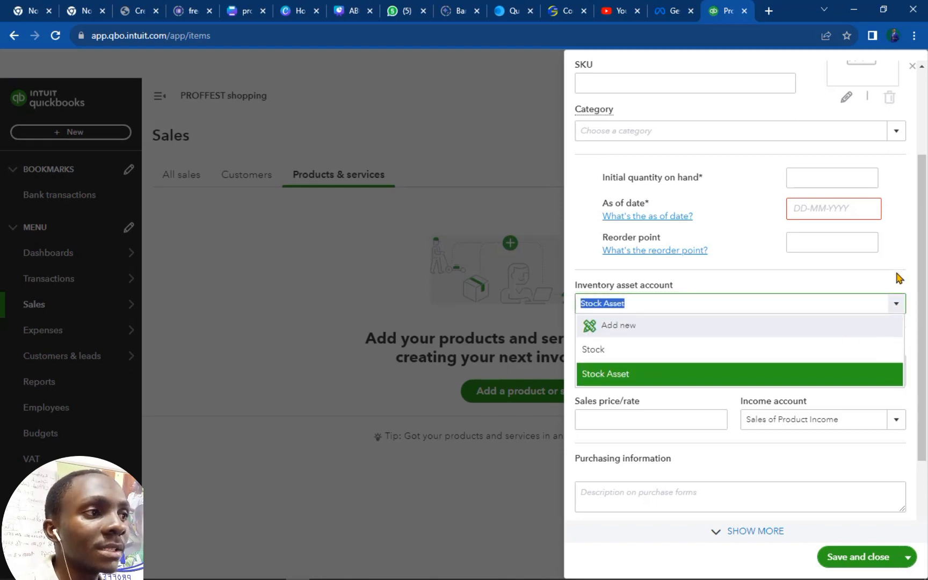
{"action": "left_click", "coordinate": [898, 278]}
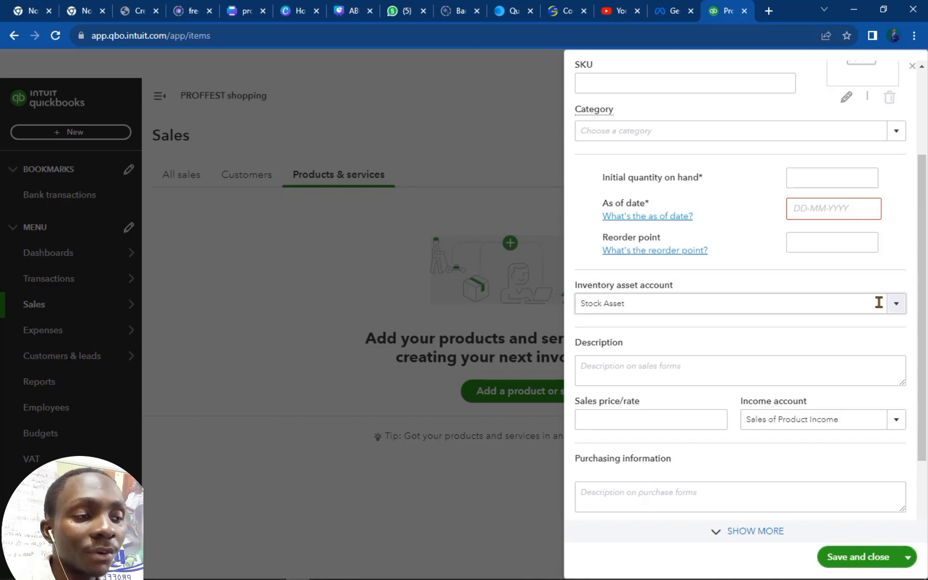
Set the product's sales price to 20000 and check the income account choices, keeping Sales of Product Income.
{"action": "left_click", "coordinate": [786, 379]}
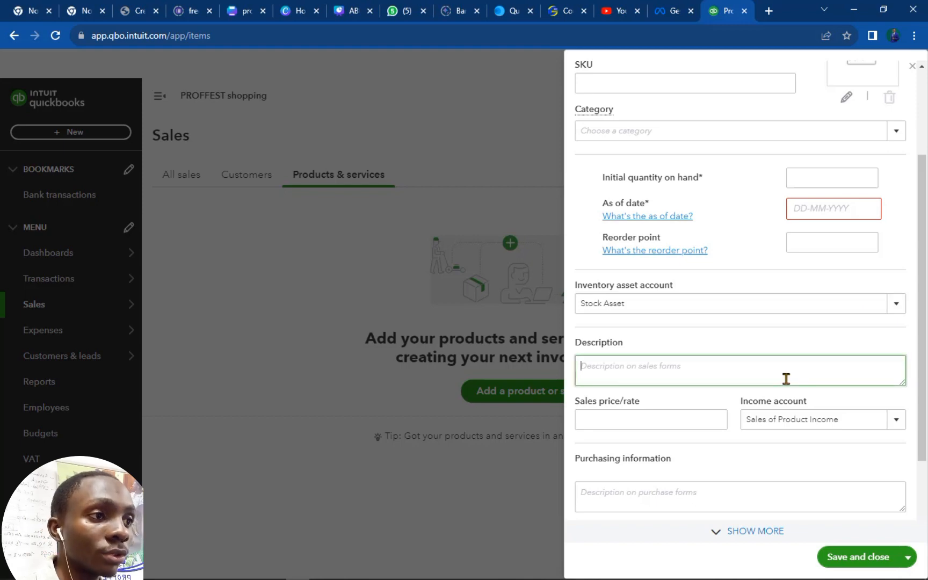
{"action": "left_click", "coordinate": [687, 420]}
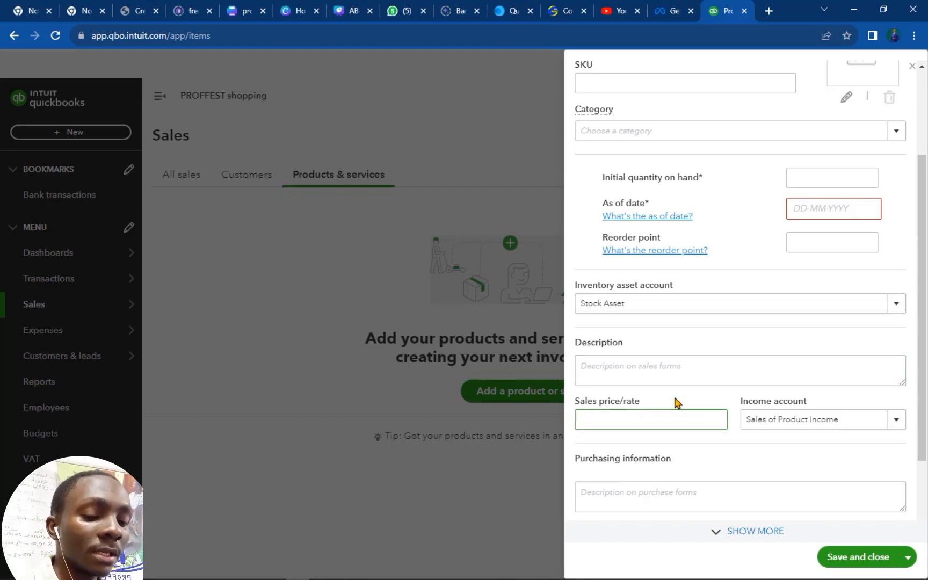
{"action": "type", "text": "20"}
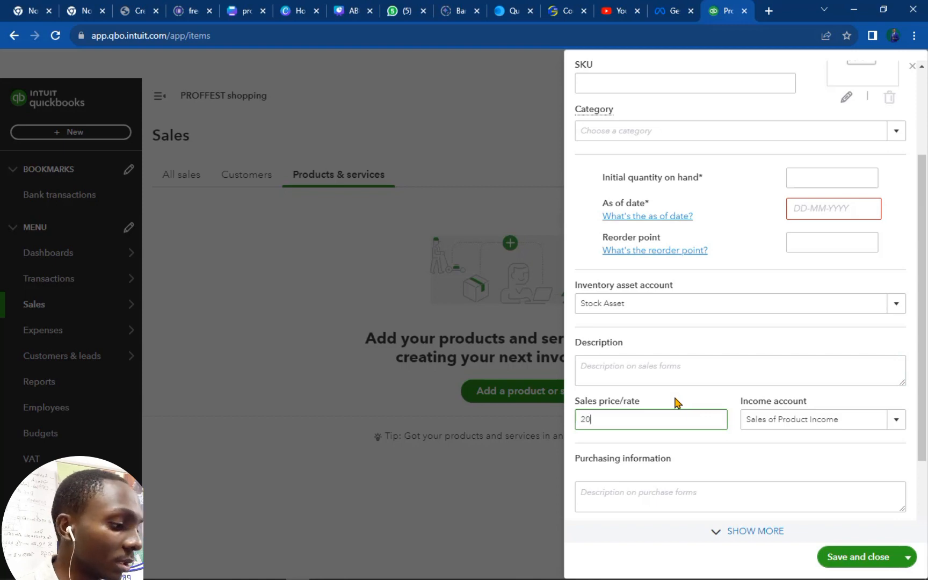
{"action": "type", "text": "000"}
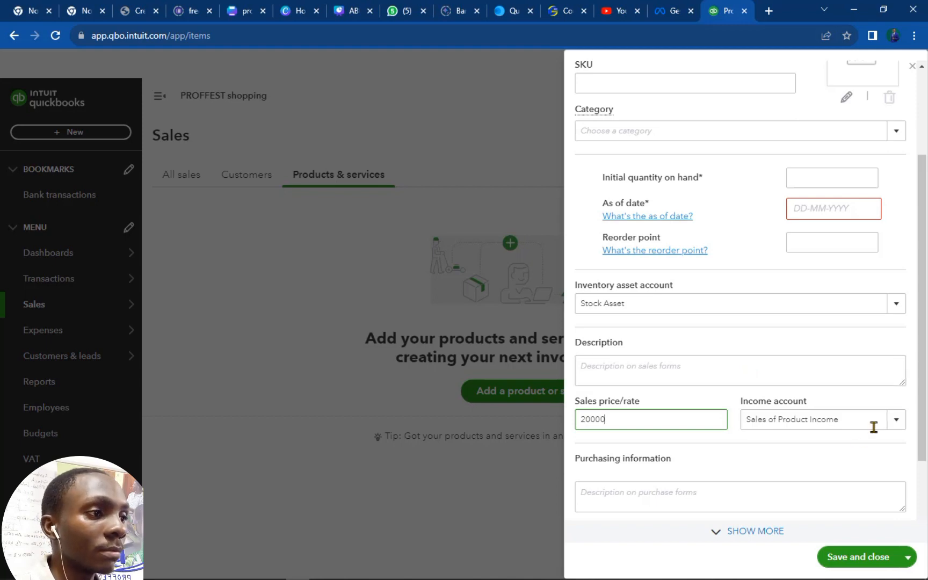
{"action": "left_click", "coordinate": [899, 427]}
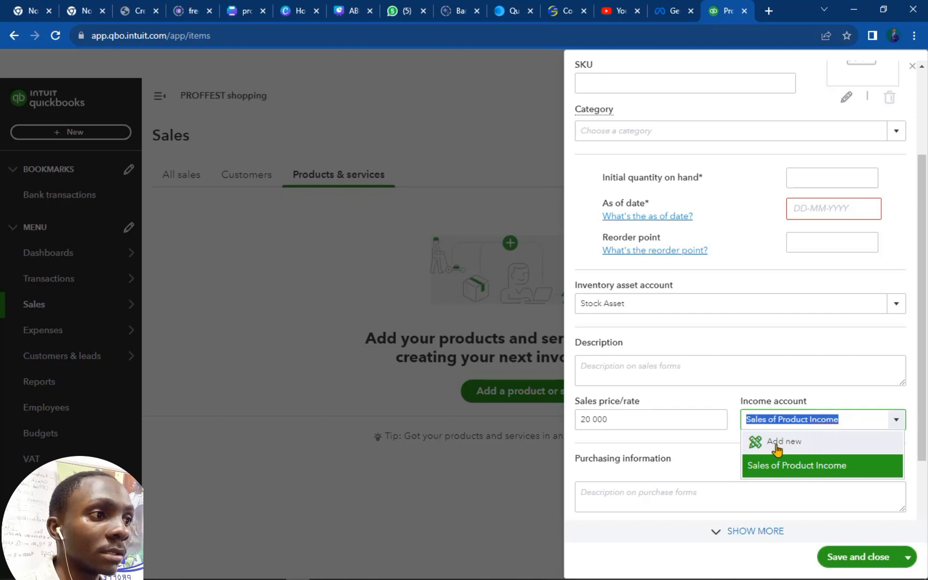
{"action": "left_click", "coordinate": [712, 451]}
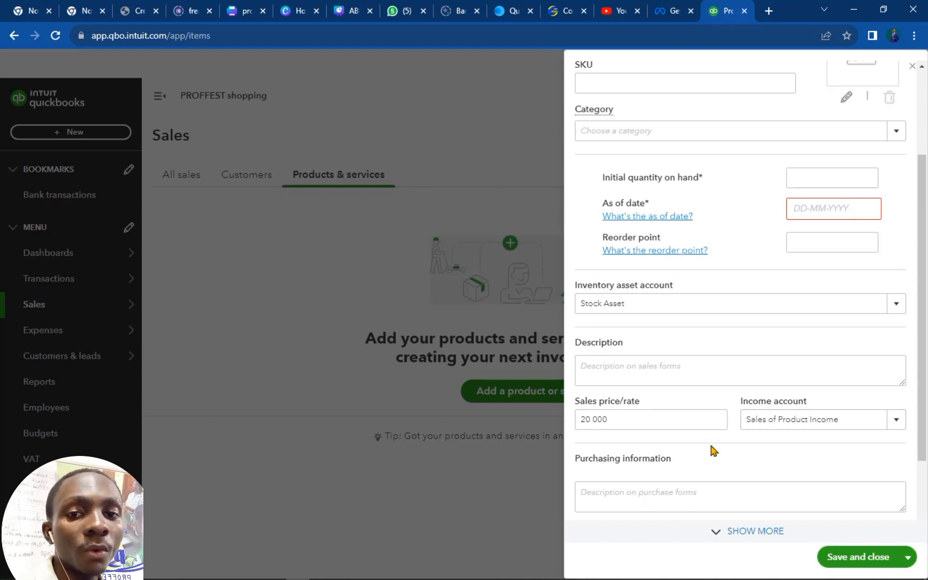
Set the product's purchase cost to 6000 in the purchasing information.
{"action": "scroll", "coordinate": [751, 448], "scroll_direction": "down", "scroll_amount": 2}
{"action": "left_click", "coordinate": [644, 400]}
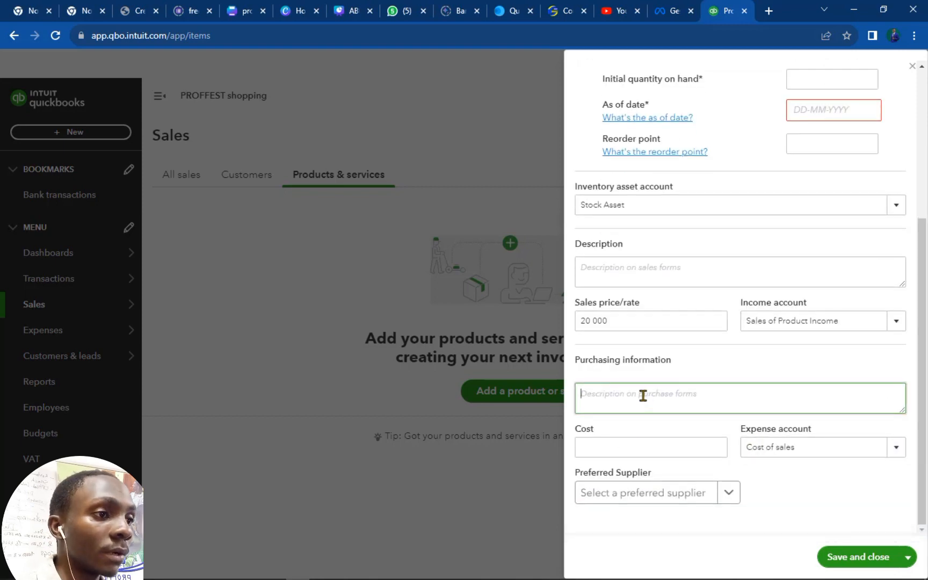
{"action": "left_click", "coordinate": [632, 448]}
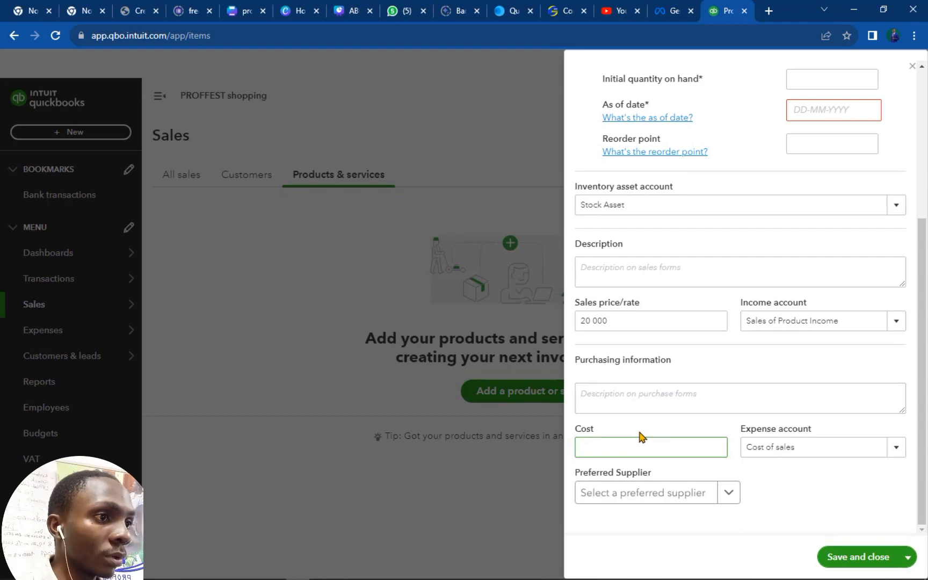
{"action": "type", "text": "6000"}
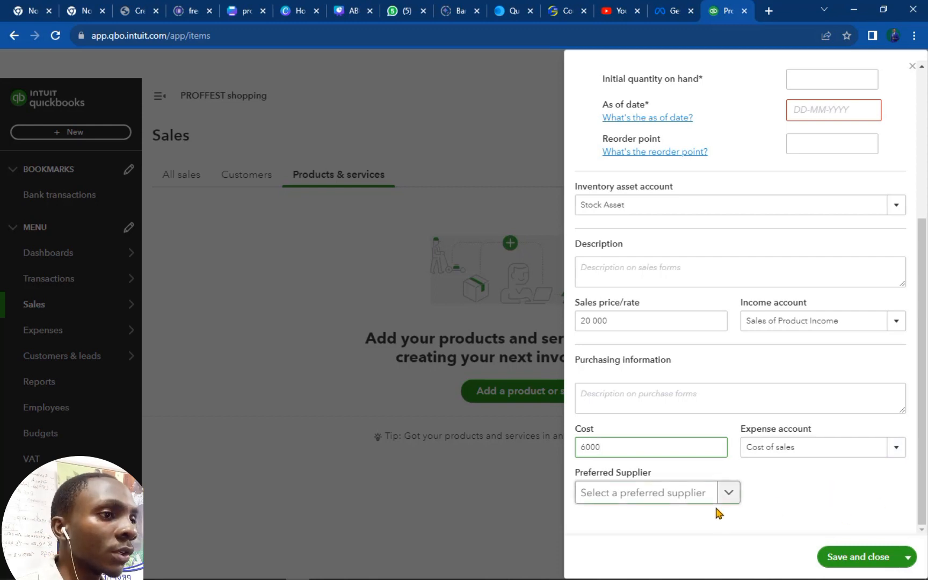
Check the available expense accounts and preferred supplier choices, keeping Cost of sales and no supplier.
{"action": "left_click", "coordinate": [899, 449]}
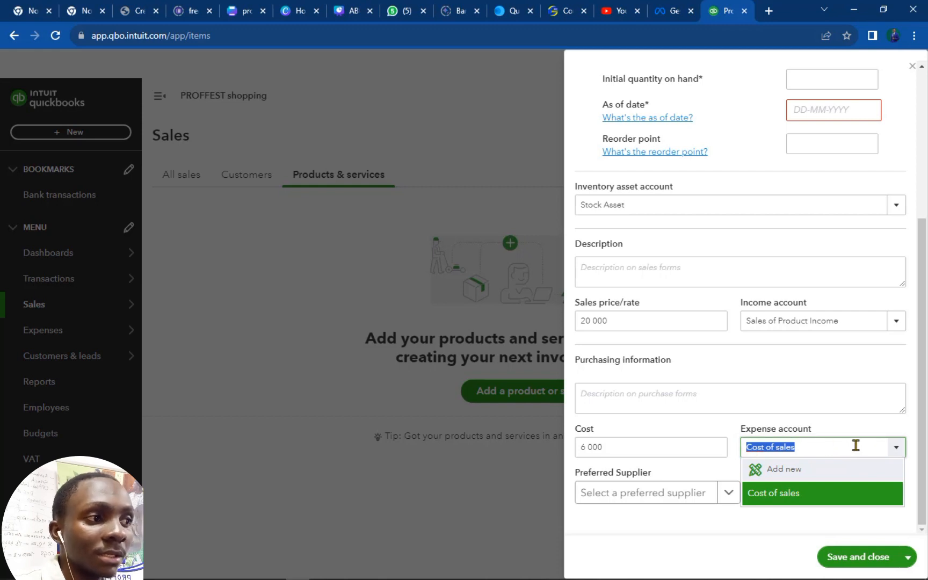
{"action": "left_click", "coordinate": [665, 475]}
{"action": "left_click", "coordinate": [733, 495]}
{"action": "left_click", "coordinate": [735, 496]}
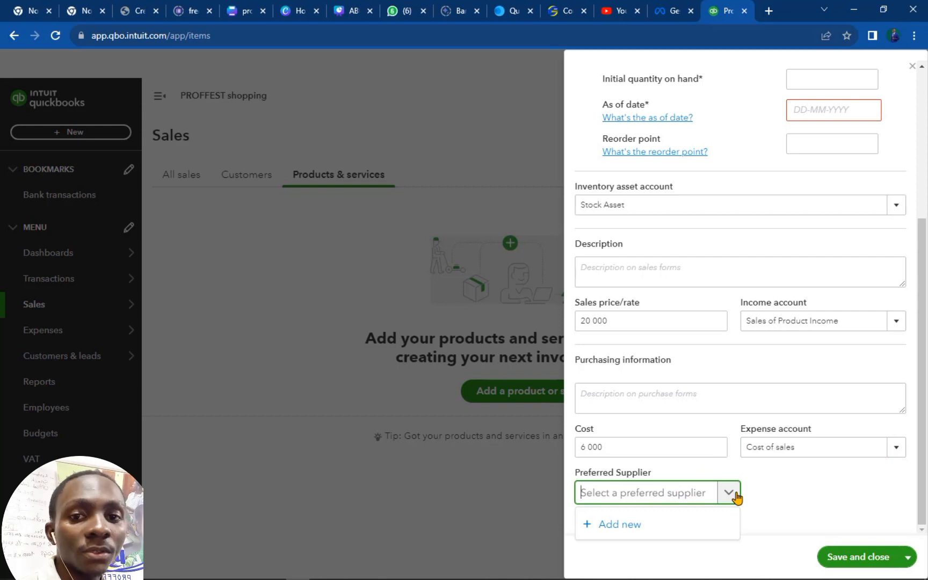
{"action": "left_click", "coordinate": [764, 491]}
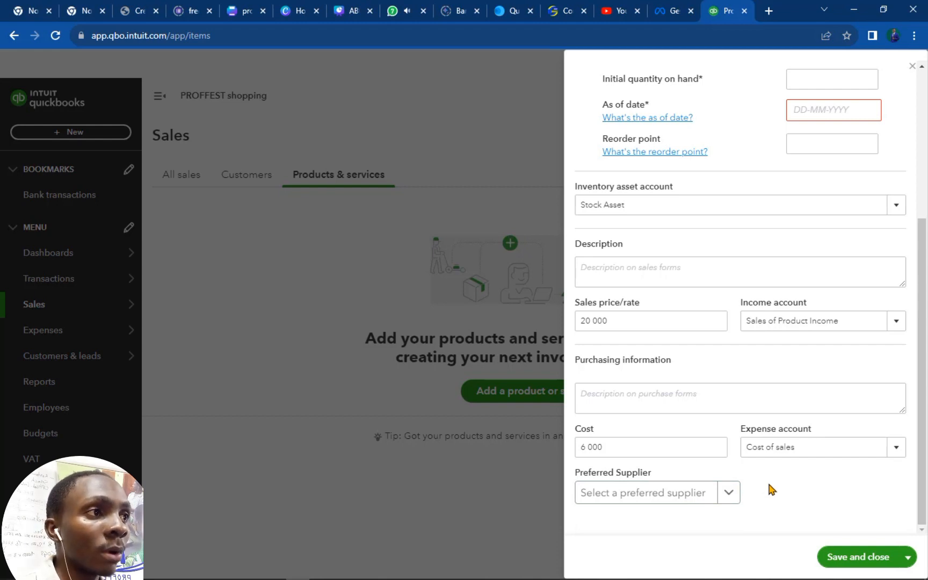
Recheck the preferred supplier choices without picking one, and try to save the product with the Save and new option.
{"action": "left_click", "coordinate": [729, 494]}
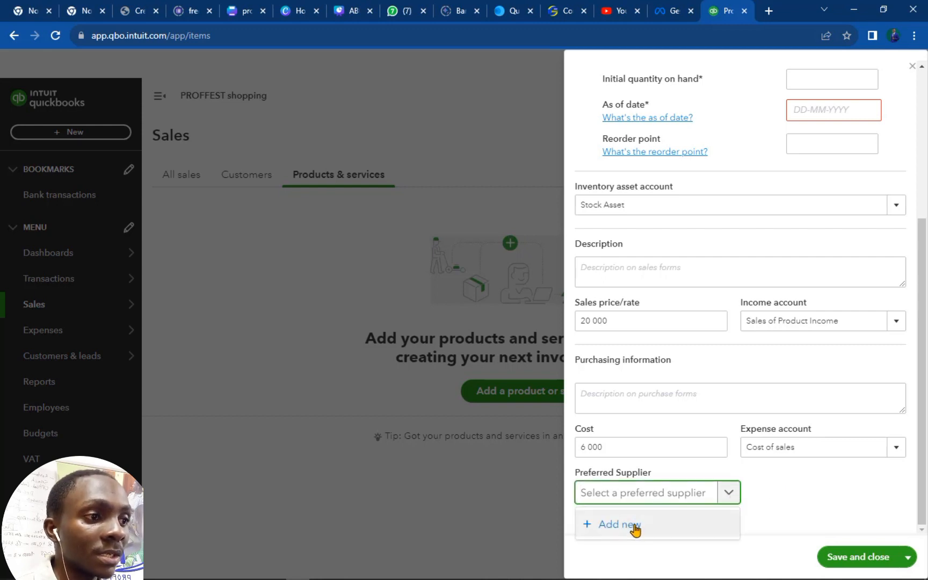
{"action": "left_click", "coordinate": [764, 496]}
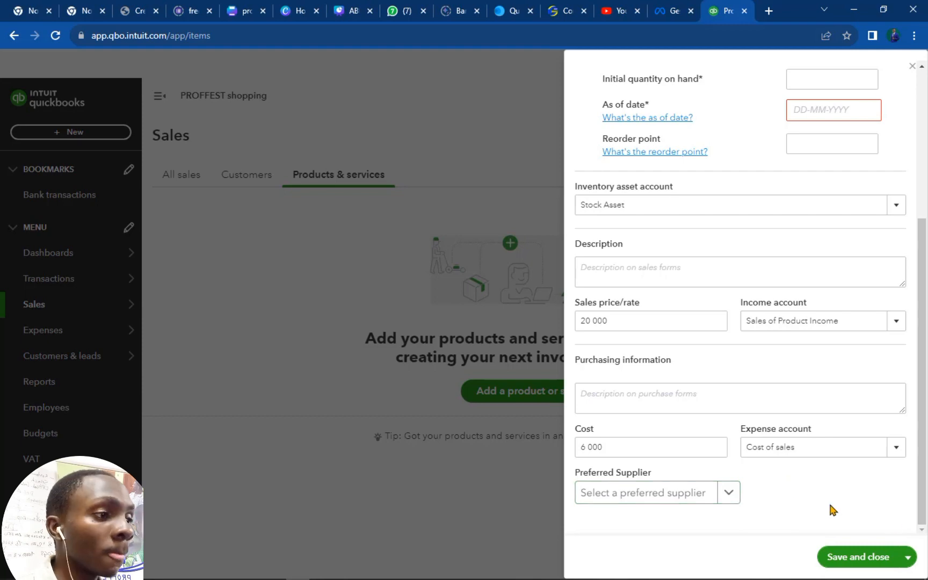
{"action": "left_click", "coordinate": [907, 556]}
{"action": "left_click", "coordinate": [869, 535]}
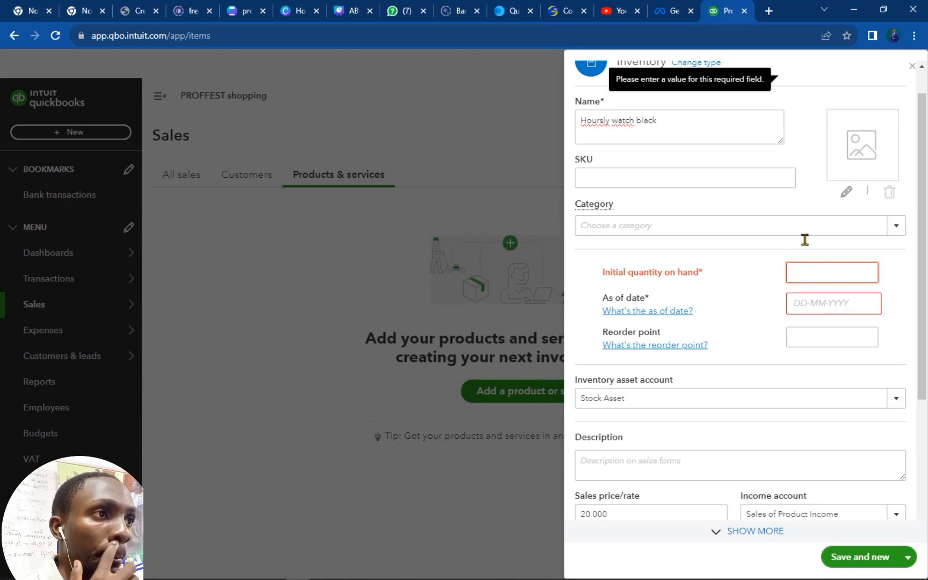
Set the initial quantity on hand to 0 and the as of date to 12-12-2023, and save the product, starting a new one.
{"action": "scroll", "coordinate": [803, 238], "scroll_direction": "up", "scroll_amount": 1}
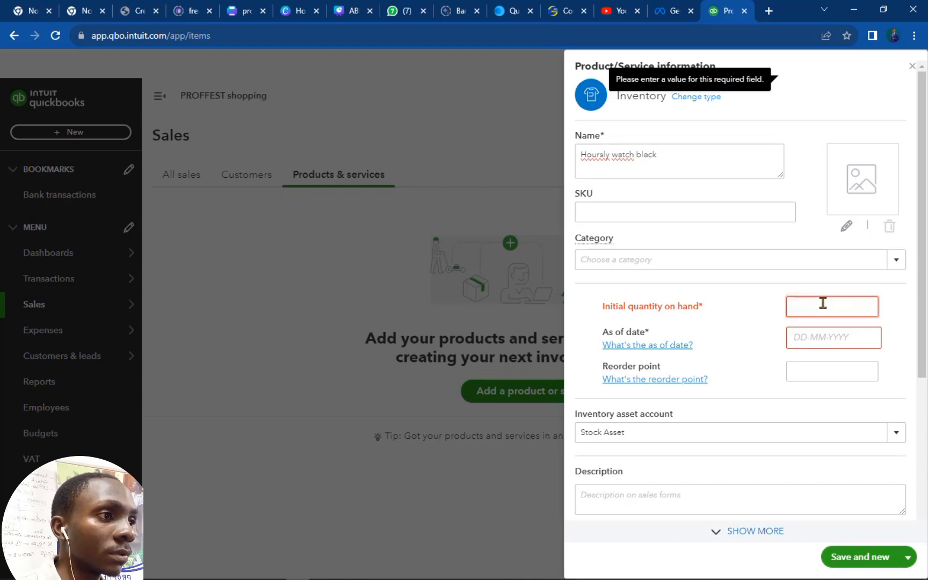
{"action": "type", "text": "0"}
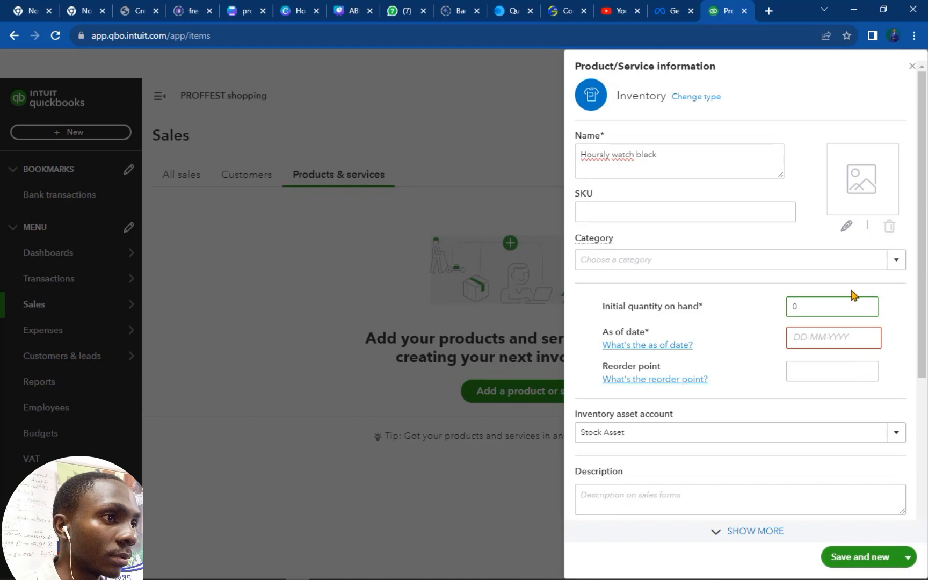
{"action": "left_click", "coordinate": [836, 338]}
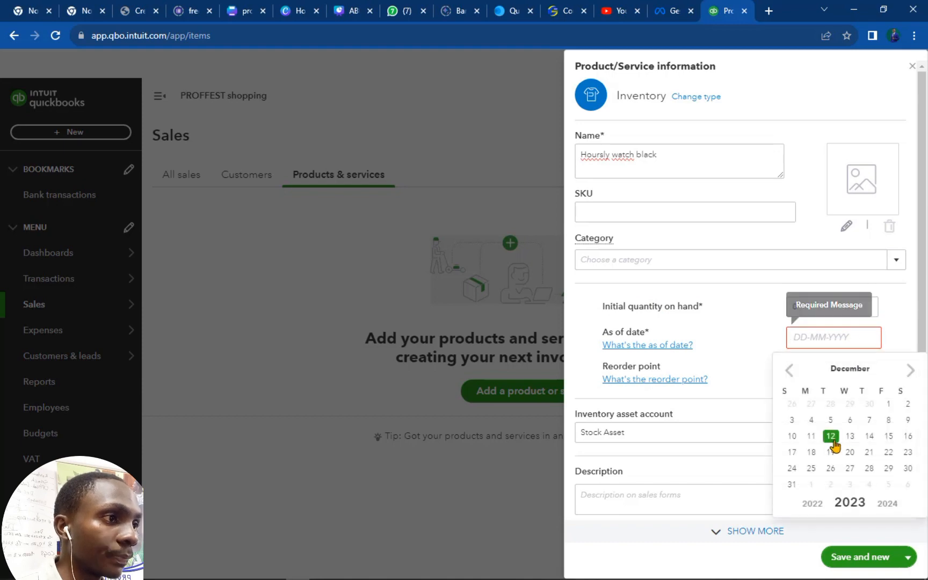
{"action": "left_click", "coordinate": [831, 440]}
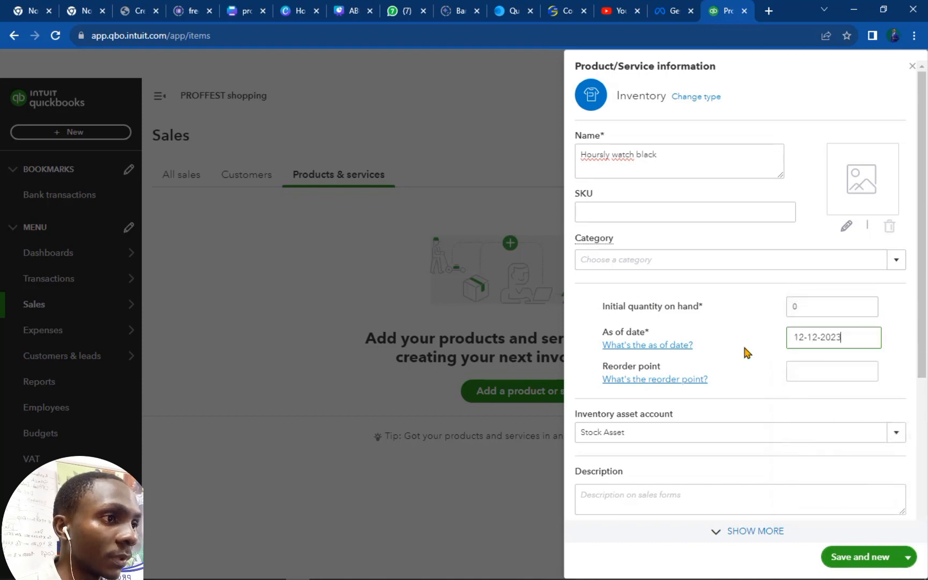
{"action": "left_click", "coordinate": [862, 557]}
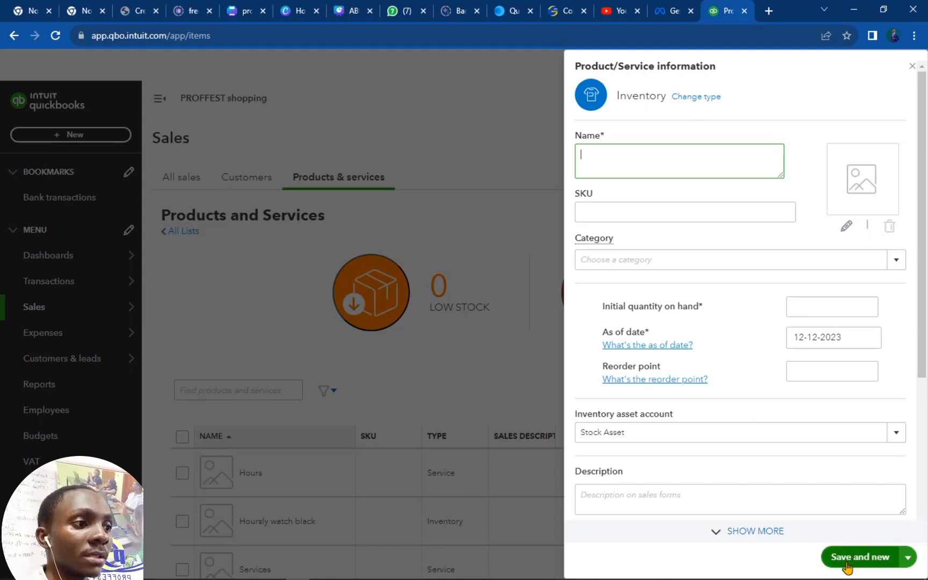
Review the item types, keep Inventory for the new item, and name it "hoursly watch dimon".
{"action": "left_click", "coordinate": [697, 98]}
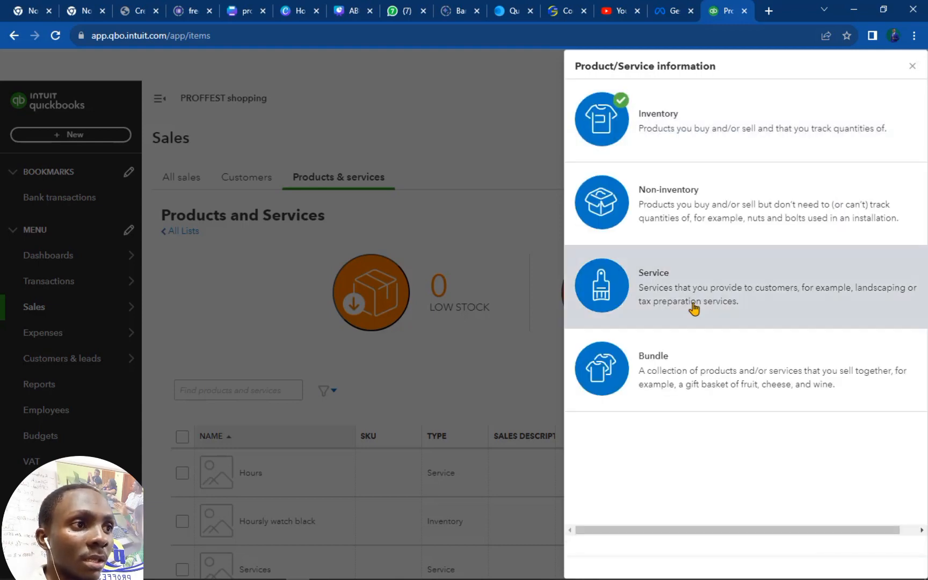
{"action": "left_click", "coordinate": [658, 141]}
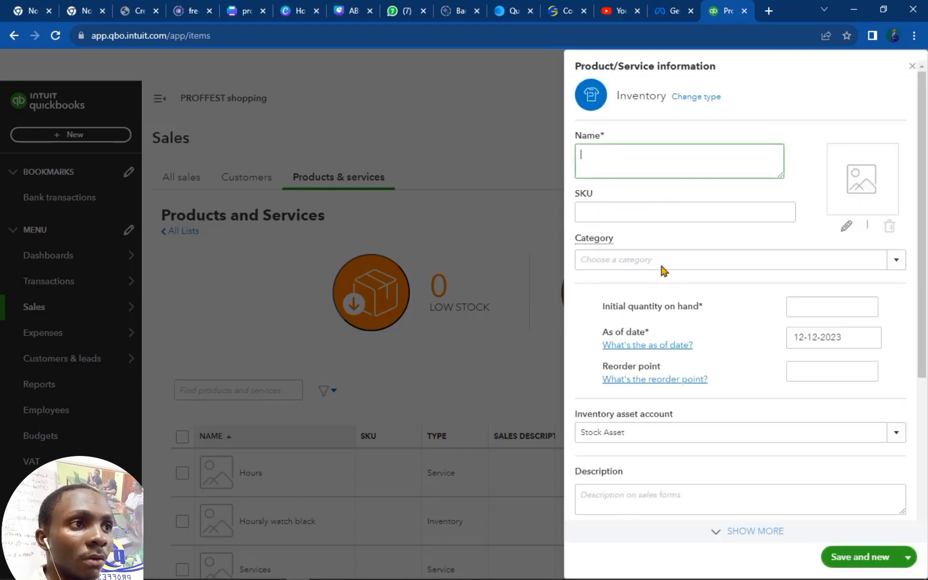
{"action": "type", "text": "hours"}
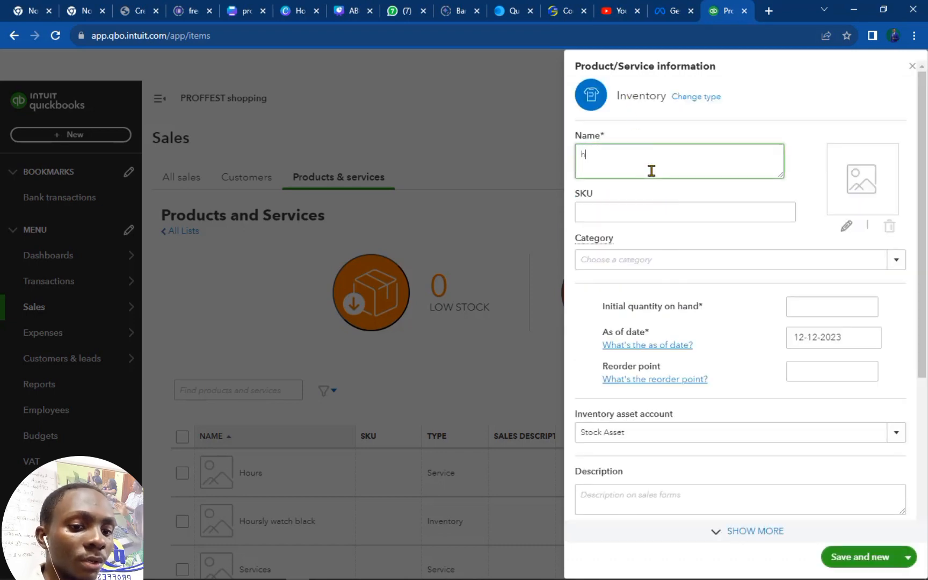
{"action": "type", "text": "ly a"}
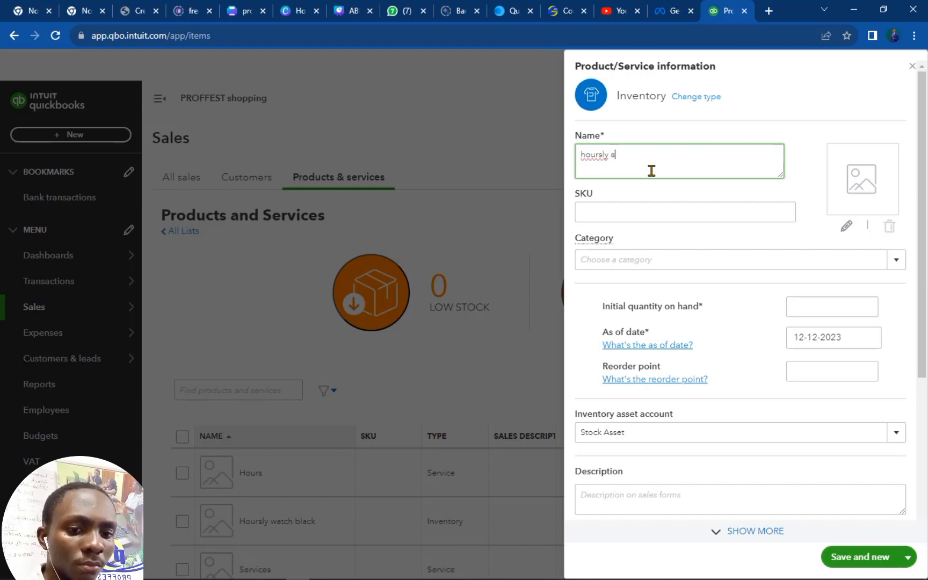
{"action": "key", "text": "BackSpace"}
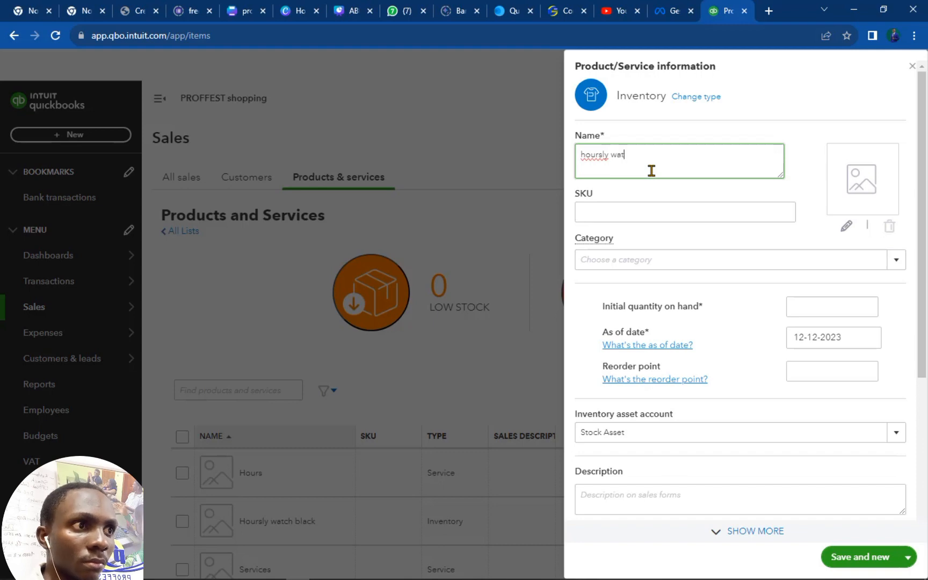
{"action": "type", "text": "ch"}
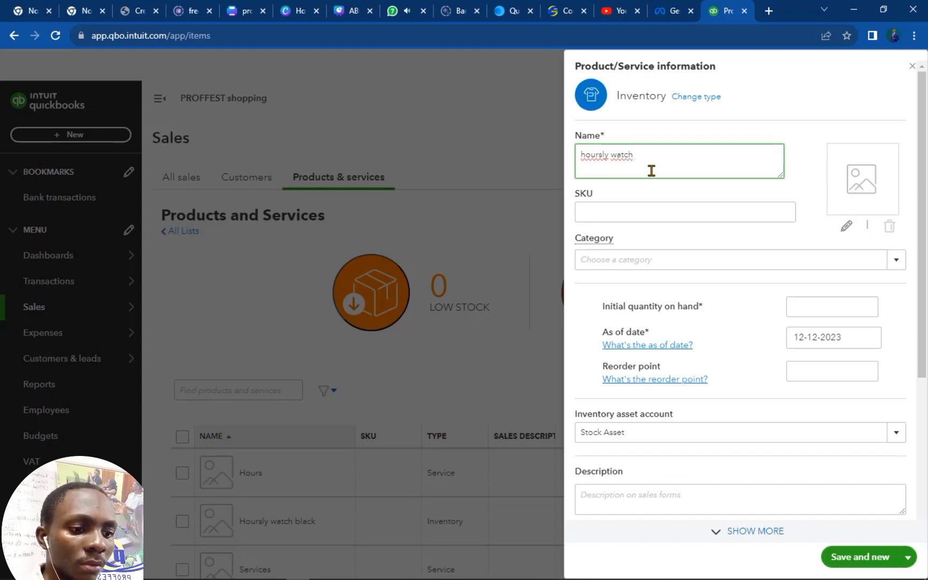
{"action": "type", "text": " b"}
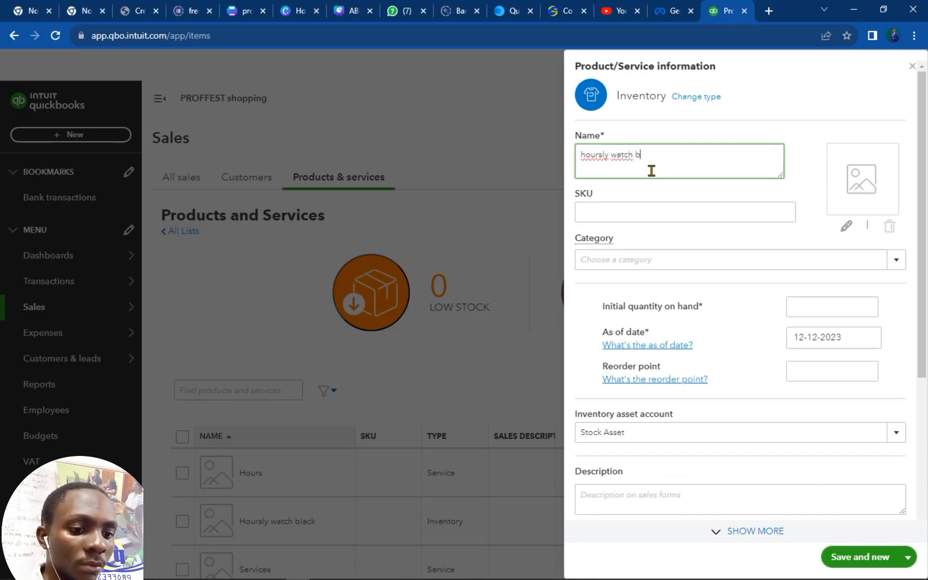
{"action": "type", "text": "imon"}
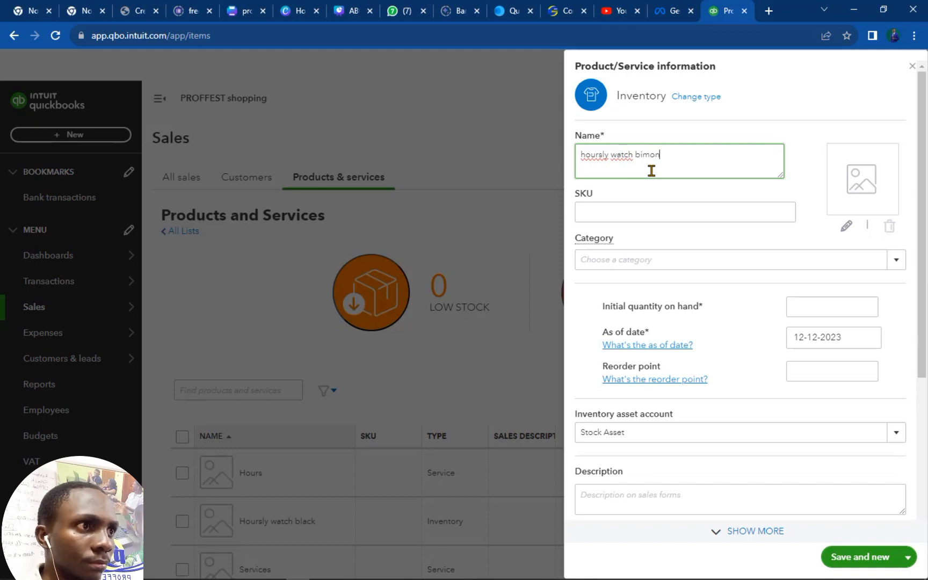
{"action": "left_click", "coordinate": [640, 151]}
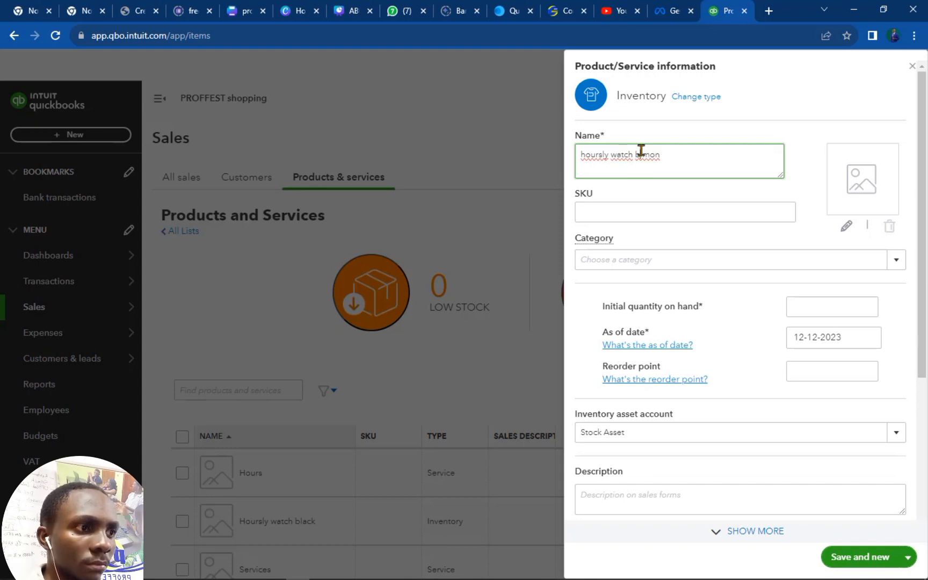
{"action": "key", "text": "BackSpace"}
{"action": "type", "text": "d"}
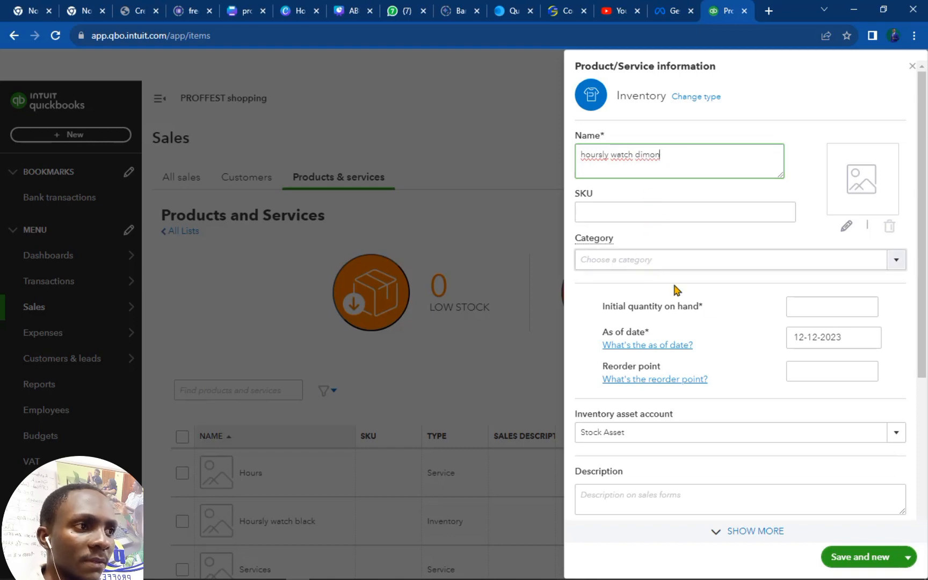
Enter initial quantity 0, sales price 20000 and cost 6000 for the dimon watch, and try to save it.
{"action": "left_click", "coordinate": [797, 303]}
{"action": "type", "text": "0"}
{"action": "scroll", "coordinate": [785, 314], "scroll_direction": "down", "scroll_amount": 4}
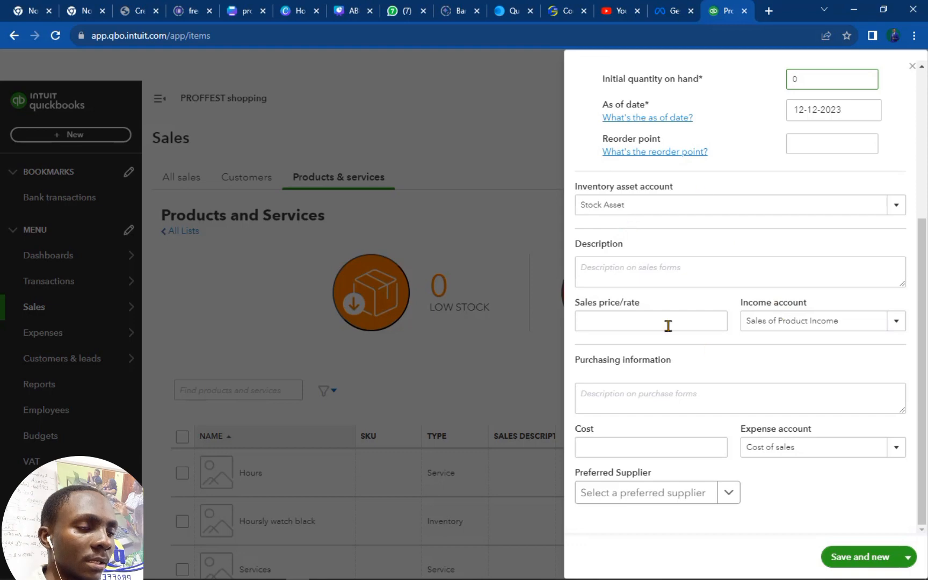
{"action": "left_click", "coordinate": [631, 325]}
{"action": "type", "text": "20000"}
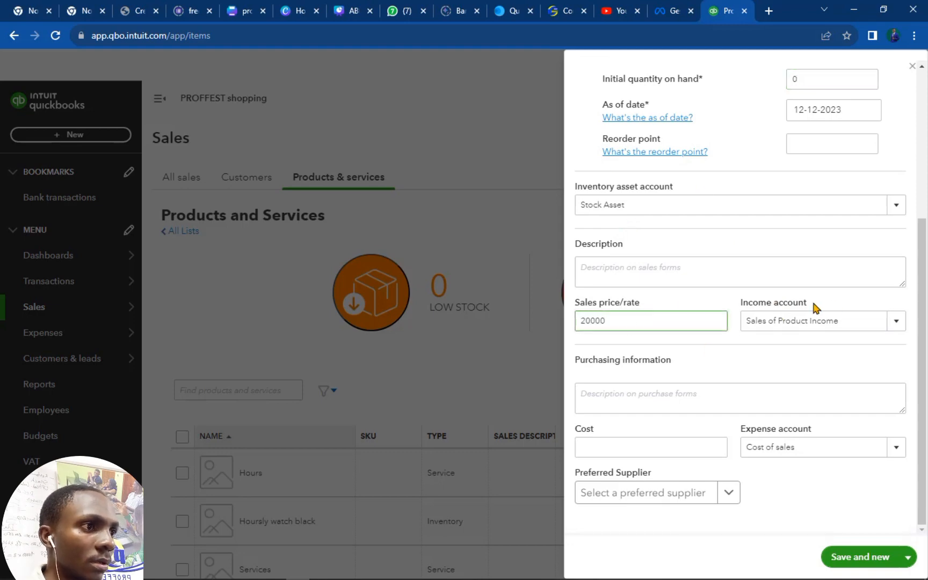
{"action": "left_click", "coordinate": [661, 443]}
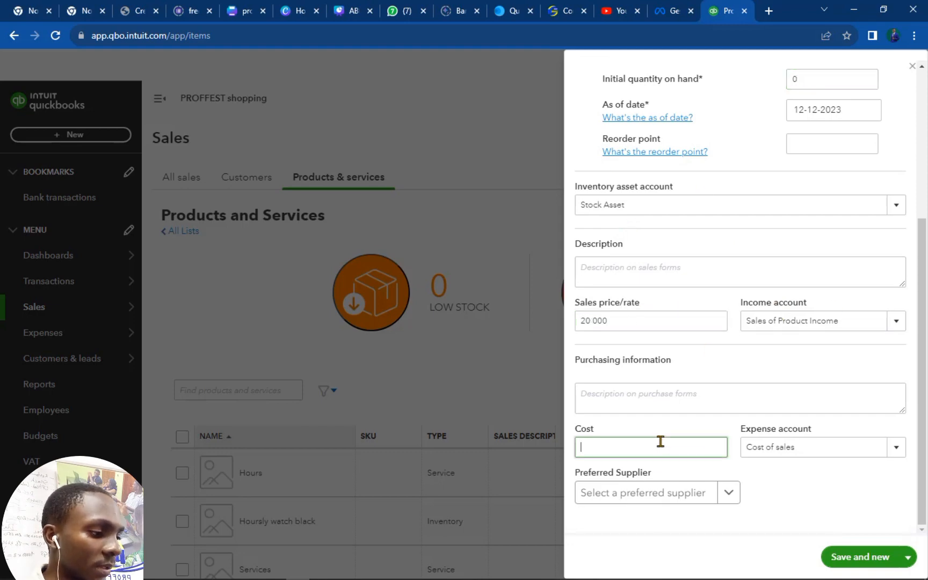
{"action": "type", "text": "6000"}
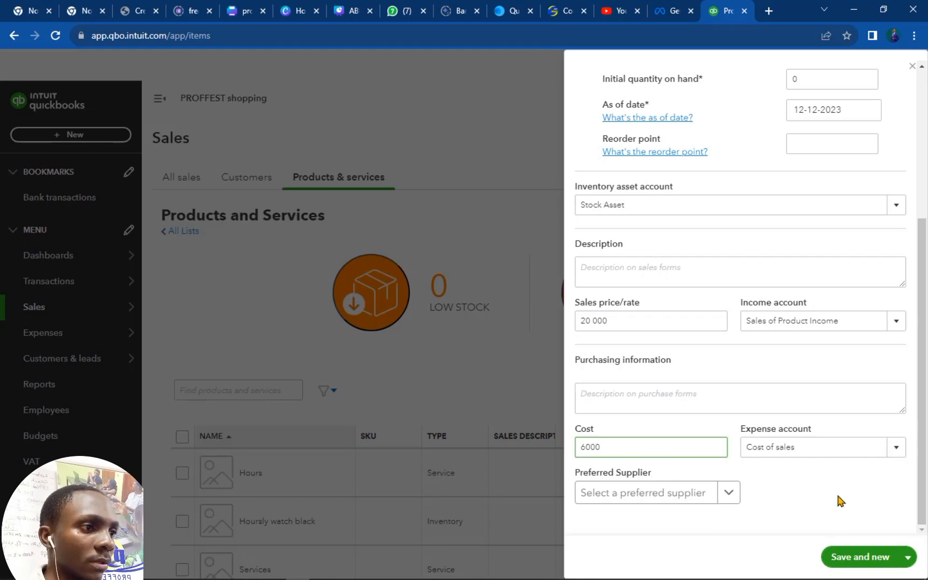
{"action": "left_click", "coordinate": [876, 560]}
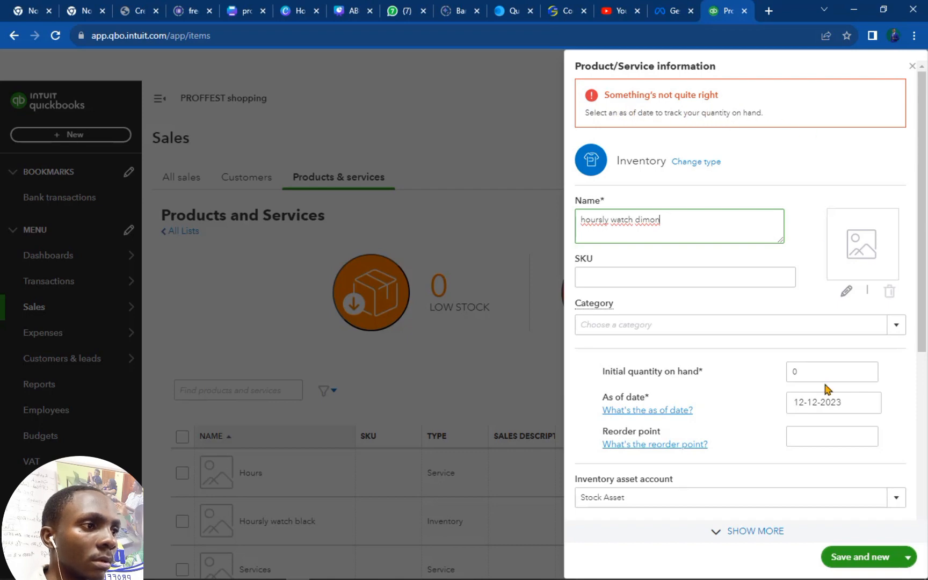
Reselect 12-12-2023 as the as of date and save the dimon watch, starting another new item.
{"action": "left_click", "coordinate": [851, 401]}
{"action": "left_click", "coordinate": [833, 502]}
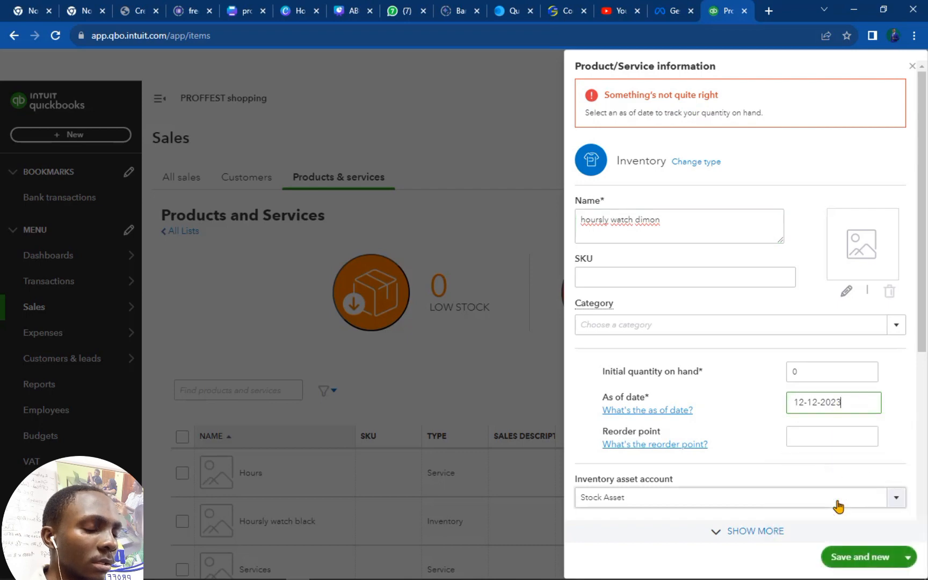
{"action": "scroll", "coordinate": [816, 419], "scroll_direction": "down", "scroll_amount": 5}
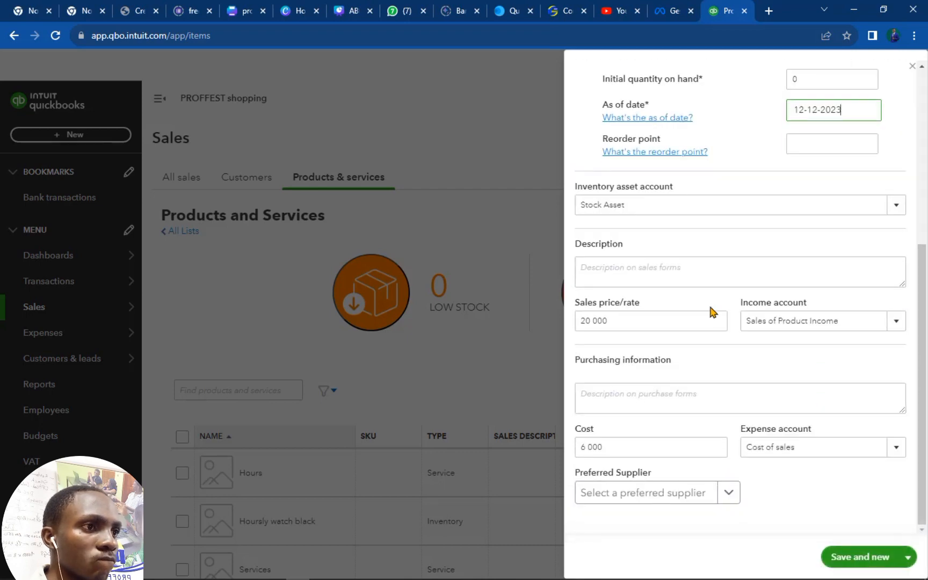
{"action": "left_click", "coordinate": [847, 557]}
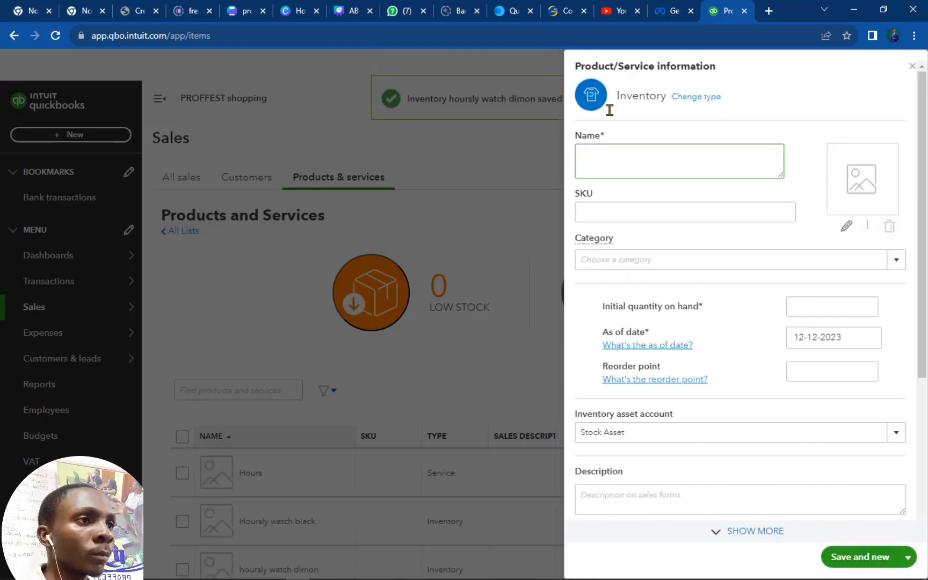
Change the new item's type to Service and name it "consultation".
{"action": "left_click", "coordinate": [703, 99]}
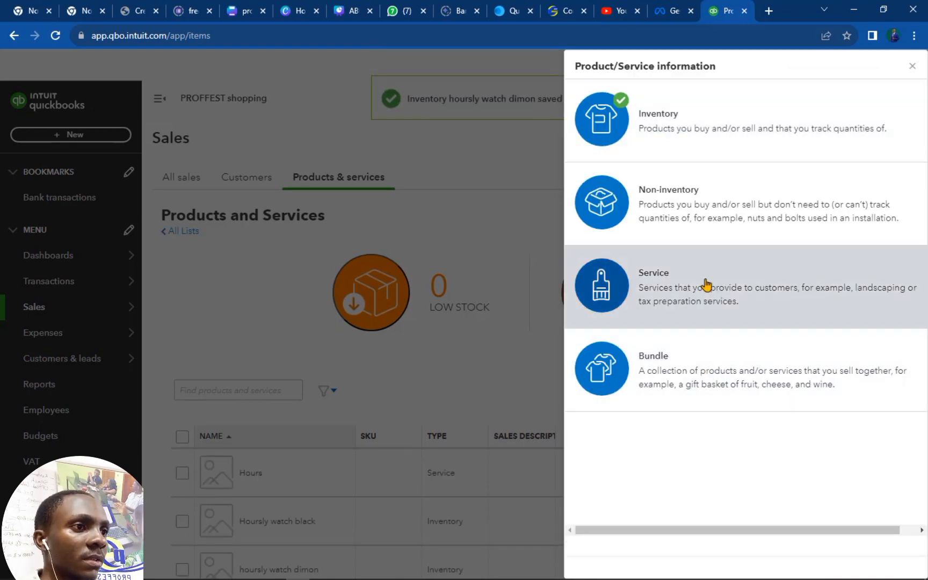
{"action": "left_click", "coordinate": [701, 286]}
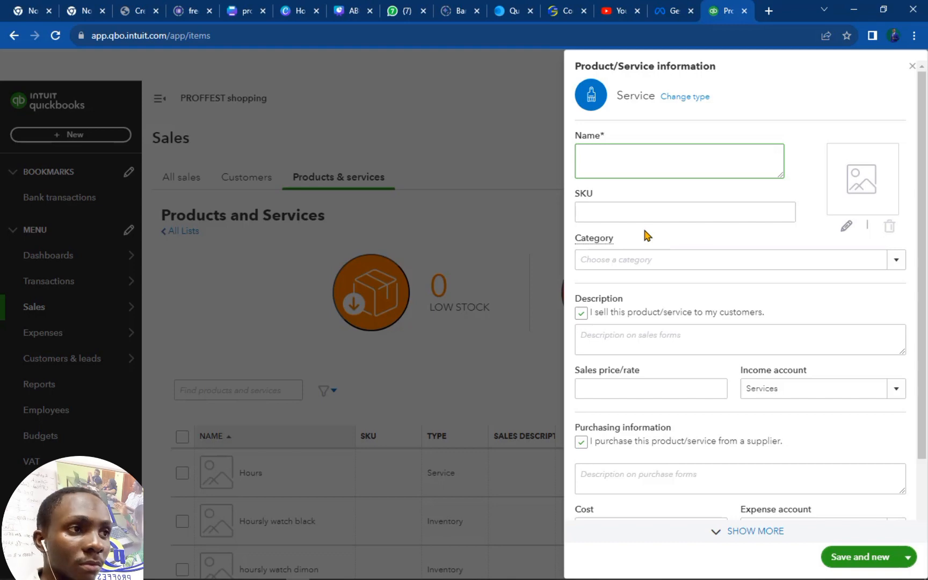
{"action": "type", "text": "consultation"}
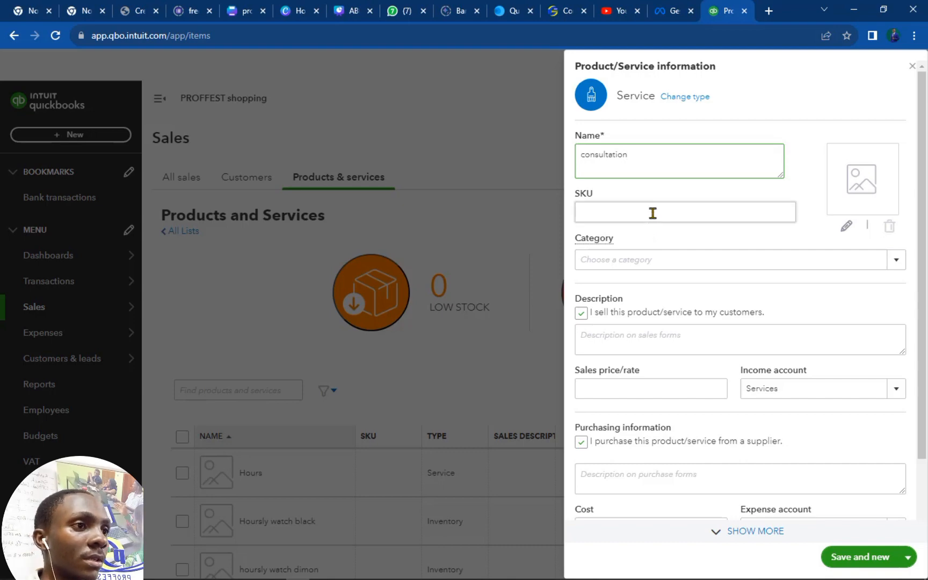
Set the consultation service's sales price to 5000, leaving its category and sales description empty.
{"action": "left_click", "coordinate": [641, 256]}
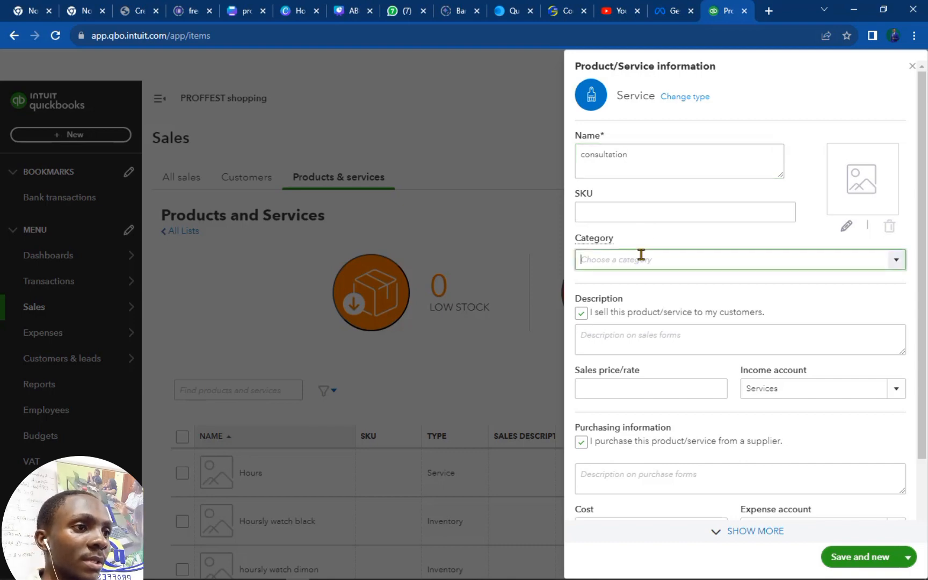
{"action": "left_click", "coordinate": [624, 342]}
{"action": "scroll", "coordinate": [601, 376], "scroll_direction": "down", "scroll_amount": 2}
{"action": "left_click", "coordinate": [615, 311]}
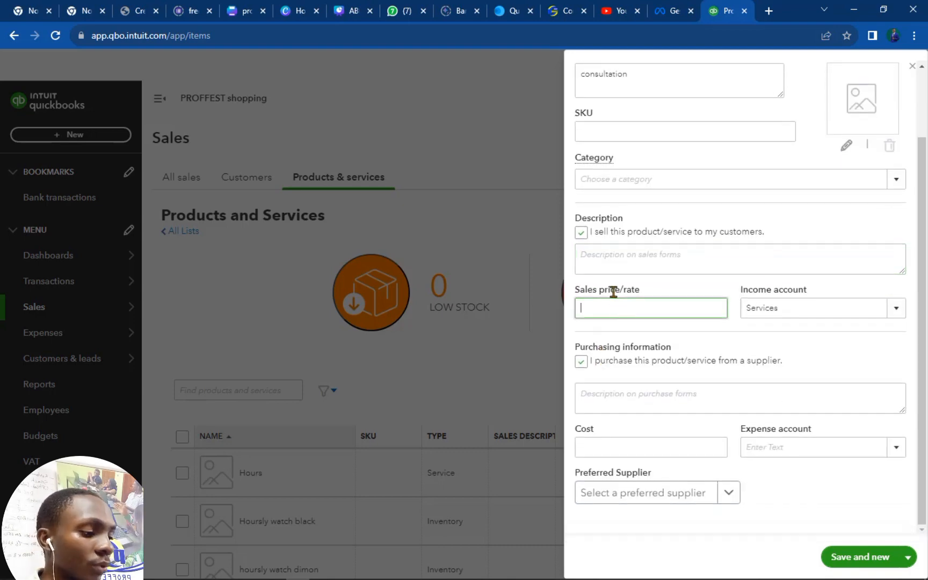
{"action": "type", "text": "5000"}
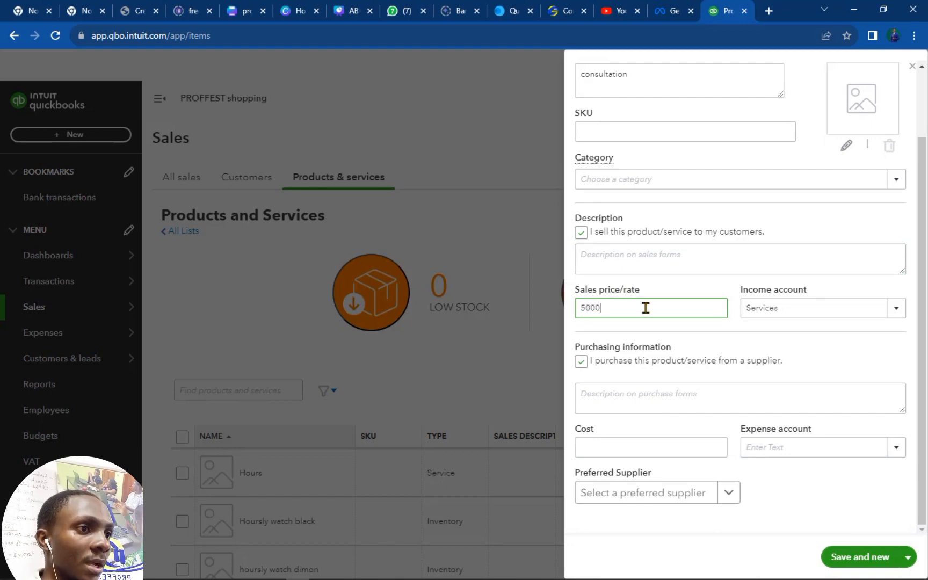
Set the consultation service's income account to Income from services and turn off its purchase-from-supplier option.
{"action": "left_click", "coordinate": [895, 312]}
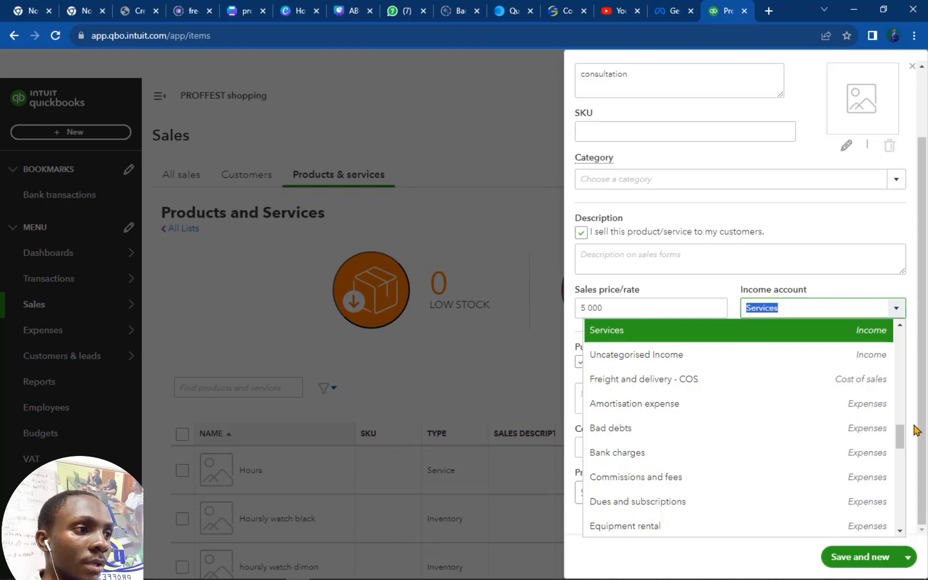
{"action": "left_click_drag", "start_coordinate": [901, 439], "coordinate": [900, 427]}
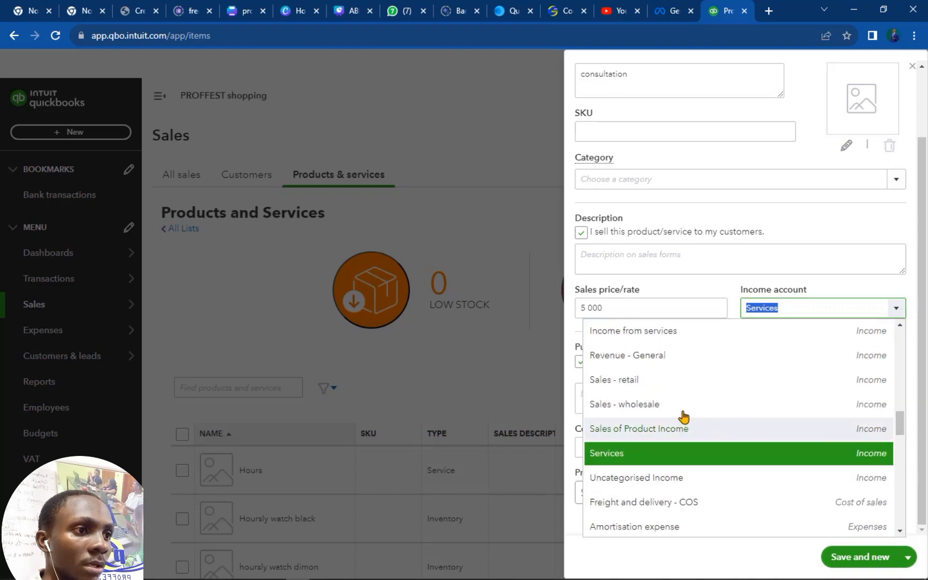
{"action": "scroll", "coordinate": [727, 392], "scroll_direction": "up", "scroll_amount": 1}
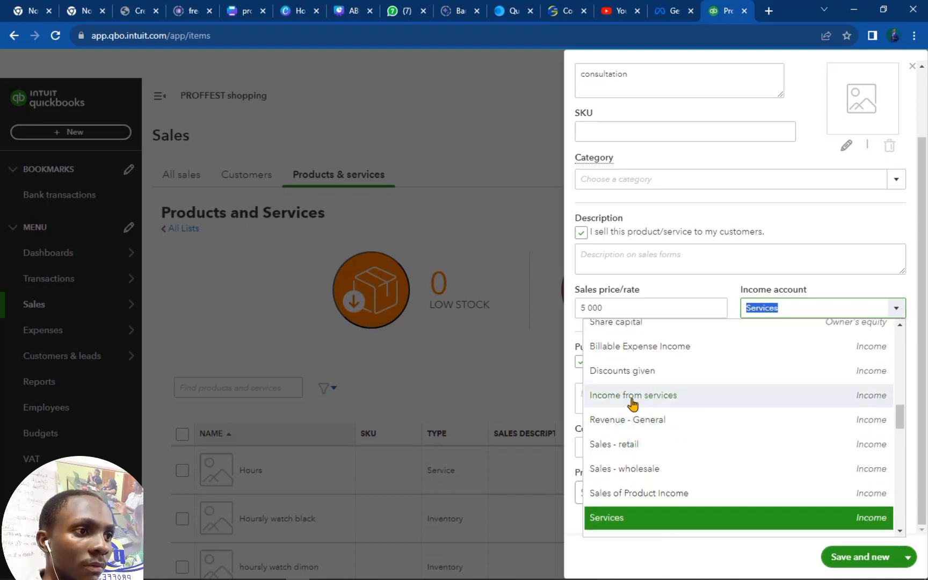
{"action": "left_click", "coordinate": [689, 406]}
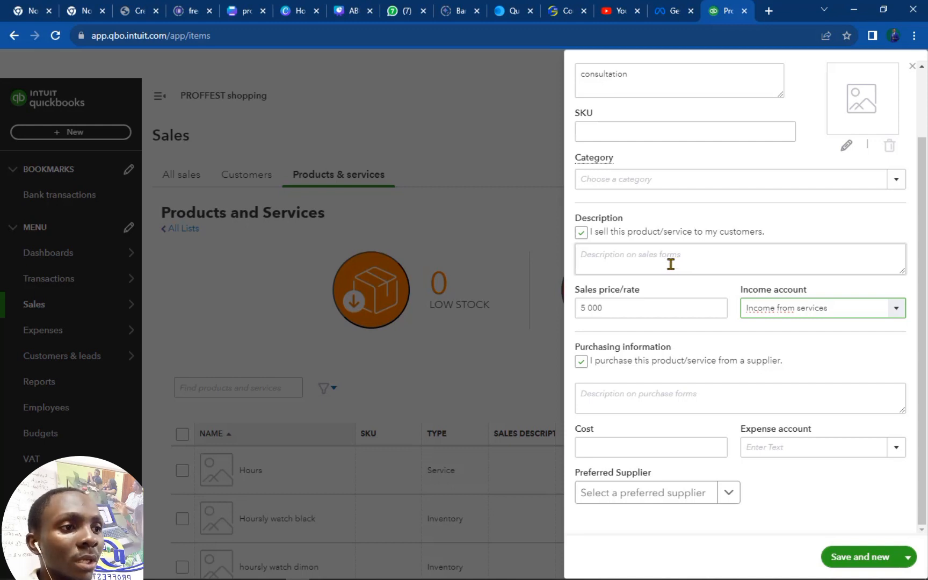
{"action": "left_click", "coordinate": [638, 447]}
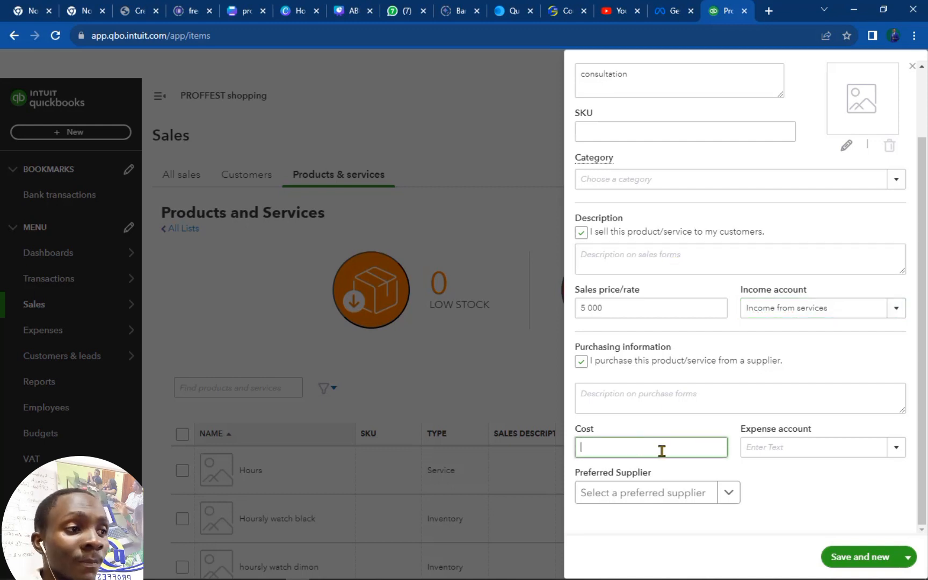
{"action": "left_click", "coordinate": [810, 452]}
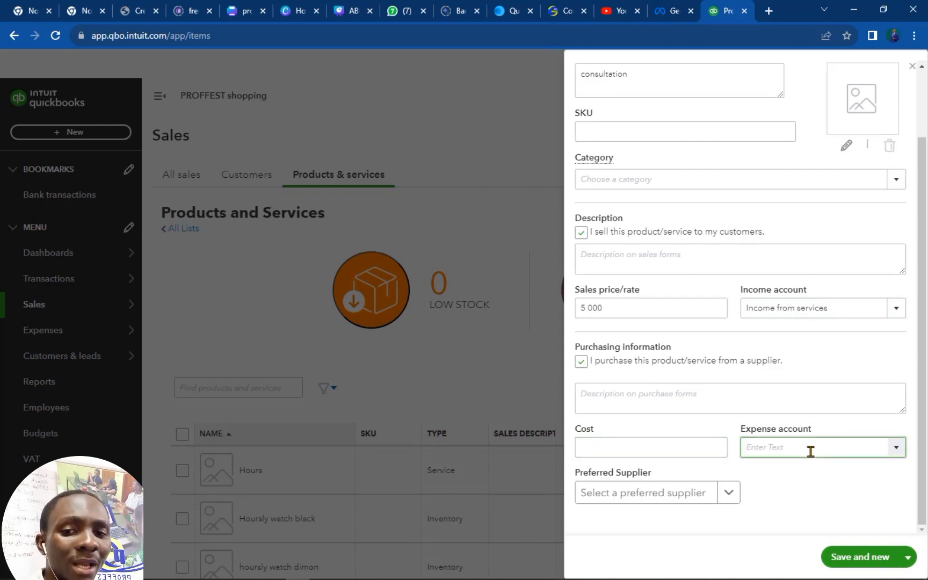
{"action": "left_click", "coordinate": [587, 363]}
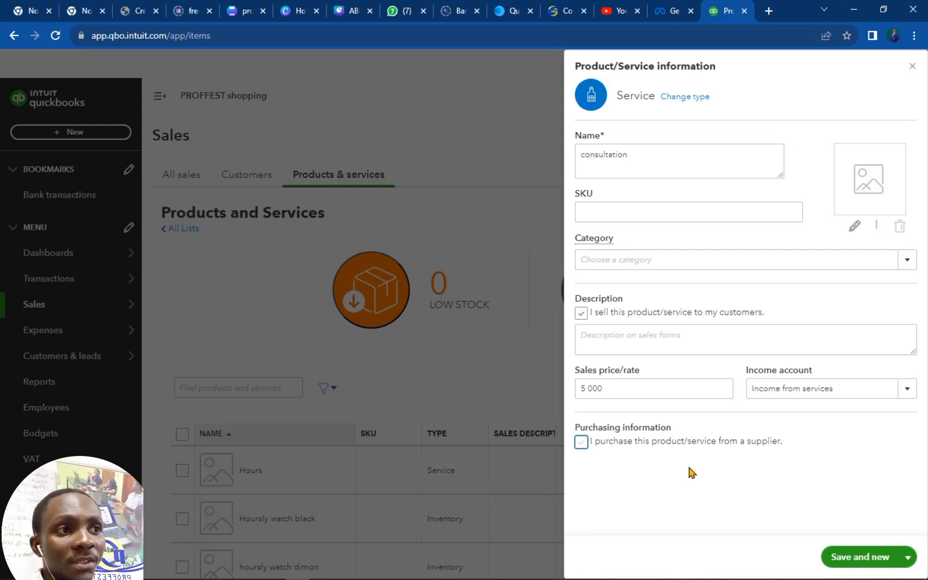
Try to save and close the new consultation service, and dismiss its form.
{"action": "left_click", "coordinate": [907, 556]}
{"action": "left_click", "coordinate": [870, 536]}
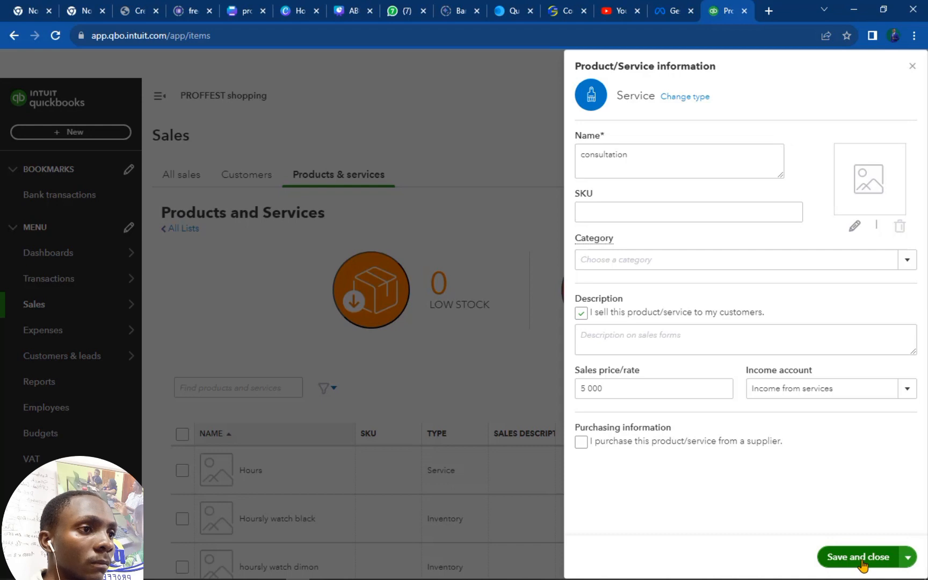
{"action": "left_click", "coordinate": [907, 561]}
{"action": "left_click", "coordinate": [869, 561]}
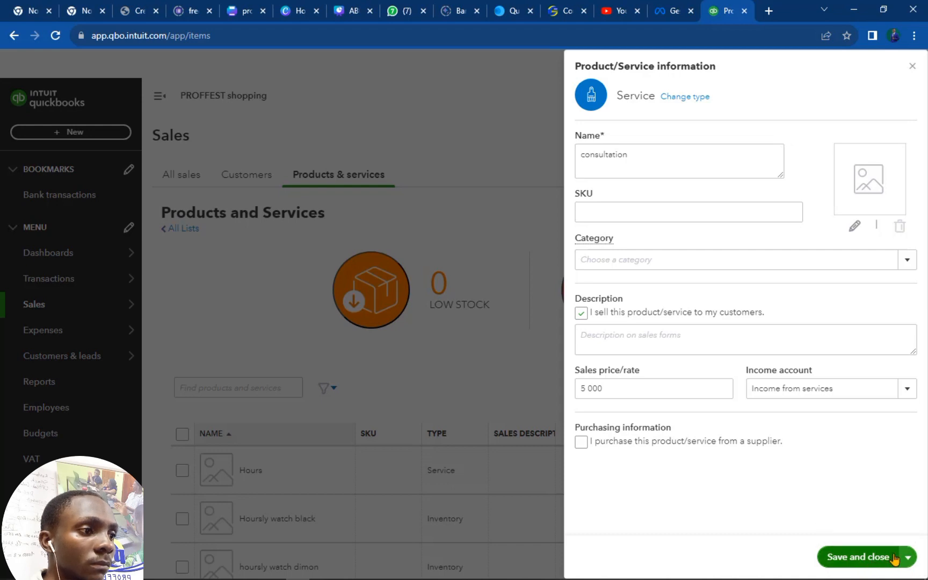
{"action": "left_click", "coordinate": [907, 557]}
{"action": "left_click", "coordinate": [854, 534]}
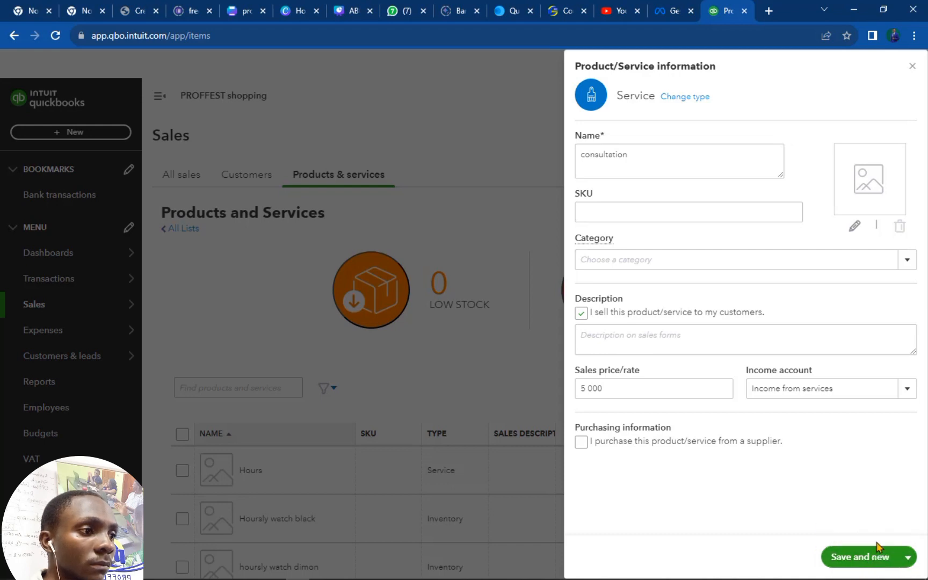
{"action": "left_click", "coordinate": [899, 558]}
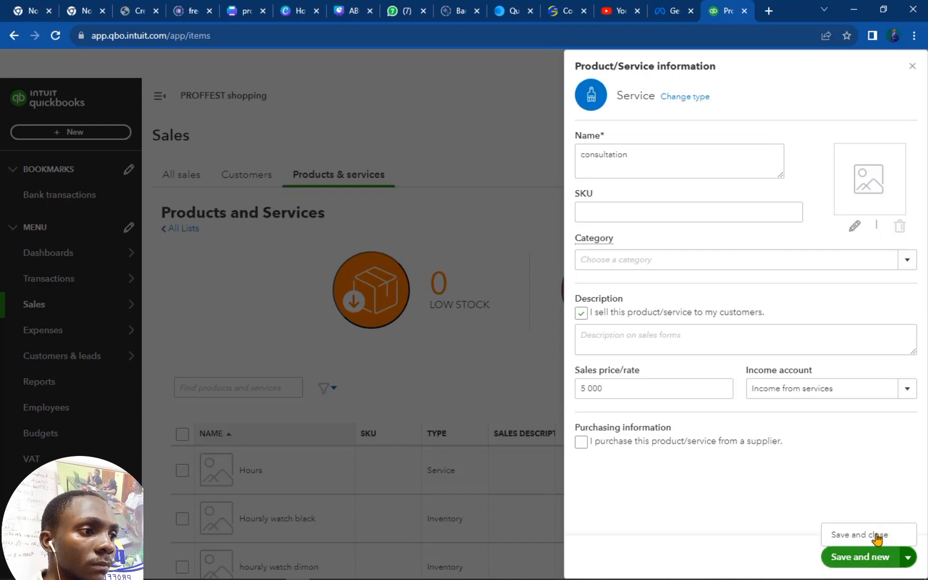
{"action": "left_click", "coordinate": [875, 535]}
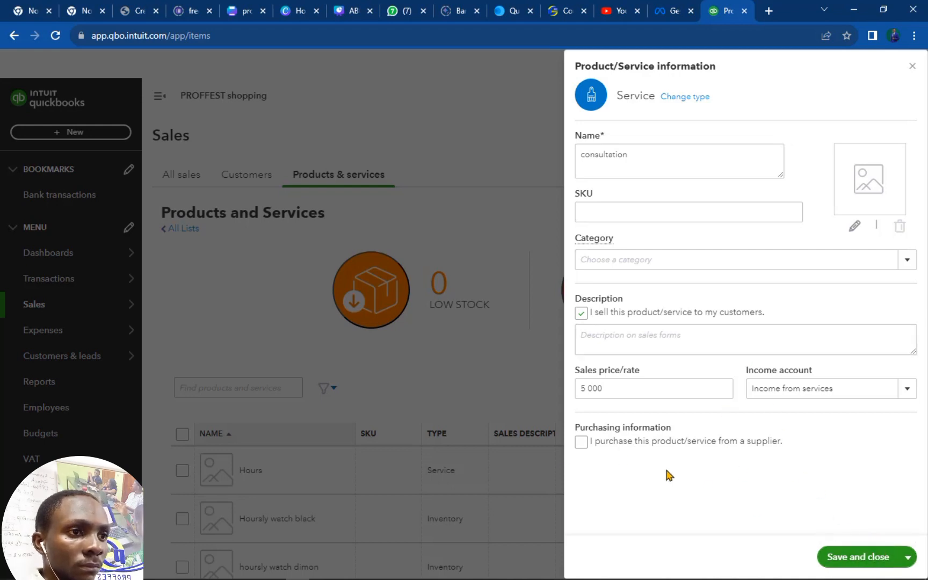
{"action": "double_click", "coordinate": [635, 160]}
{"action": "left_click", "coordinate": [655, 159]}
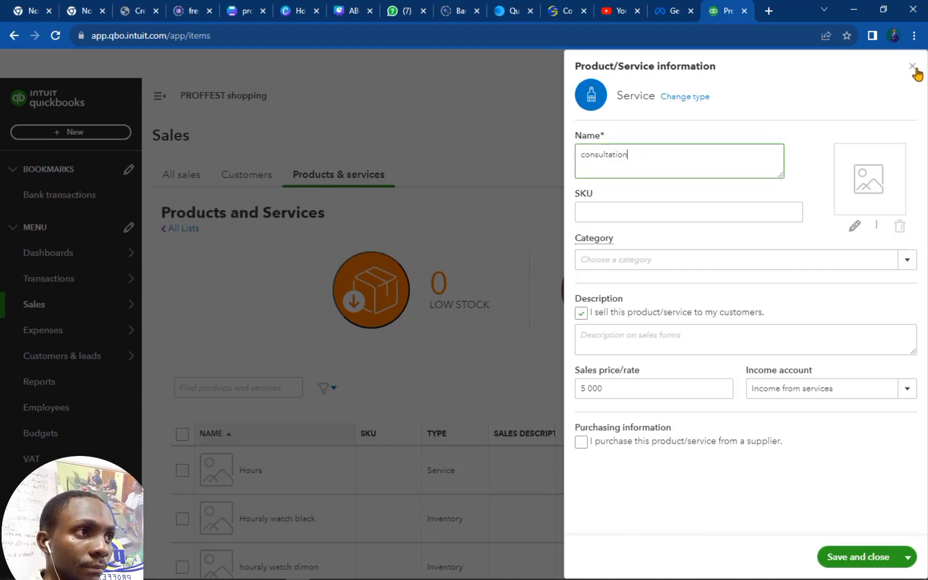
{"action": "left_click", "coordinate": [912, 66]}
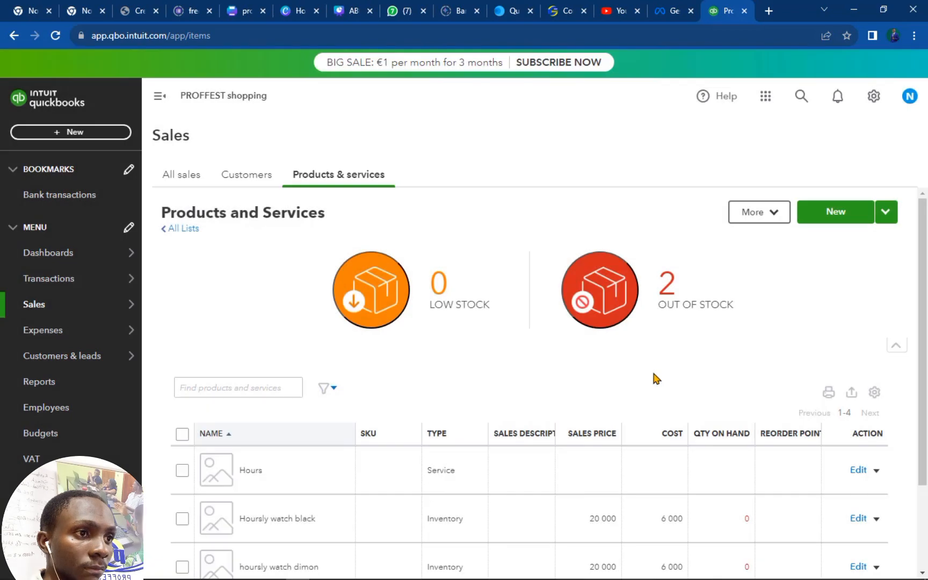
Edit the existing Services item, setting its sales price to 5000 and its name to "consultation", and save it.
{"action": "scroll", "coordinate": [654, 377], "scroll_direction": "down", "scroll_amount": 2}
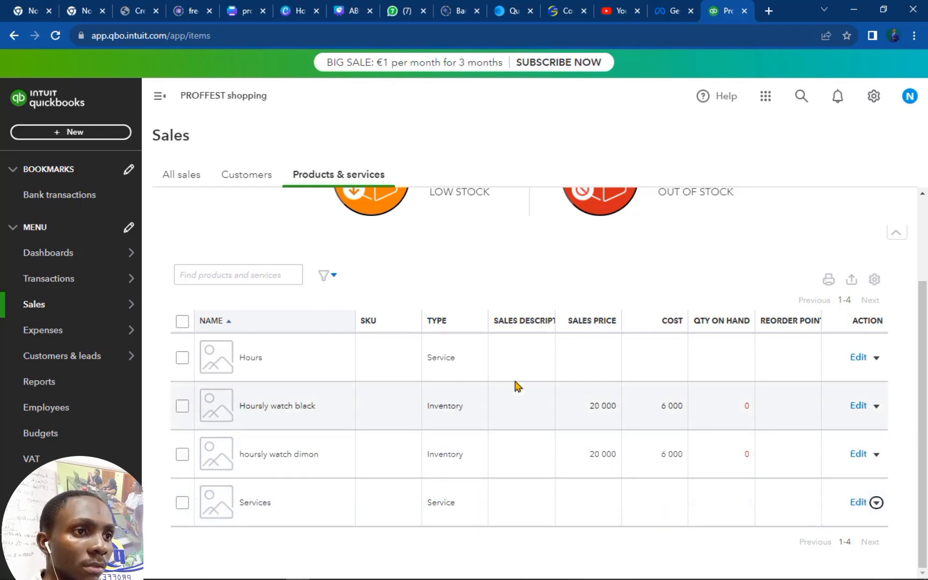
{"action": "left_click", "coordinate": [858, 502]}
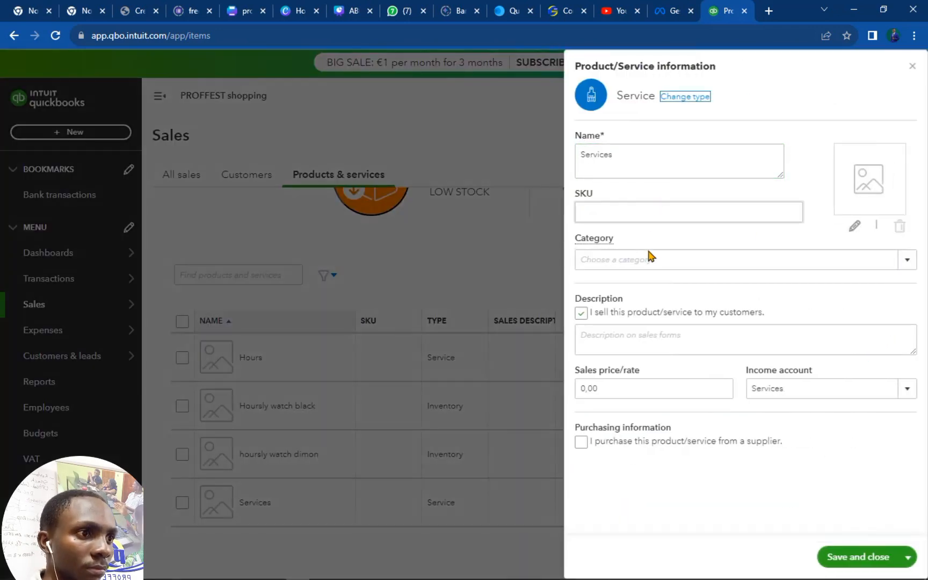
{"action": "left_click", "coordinate": [698, 388]}
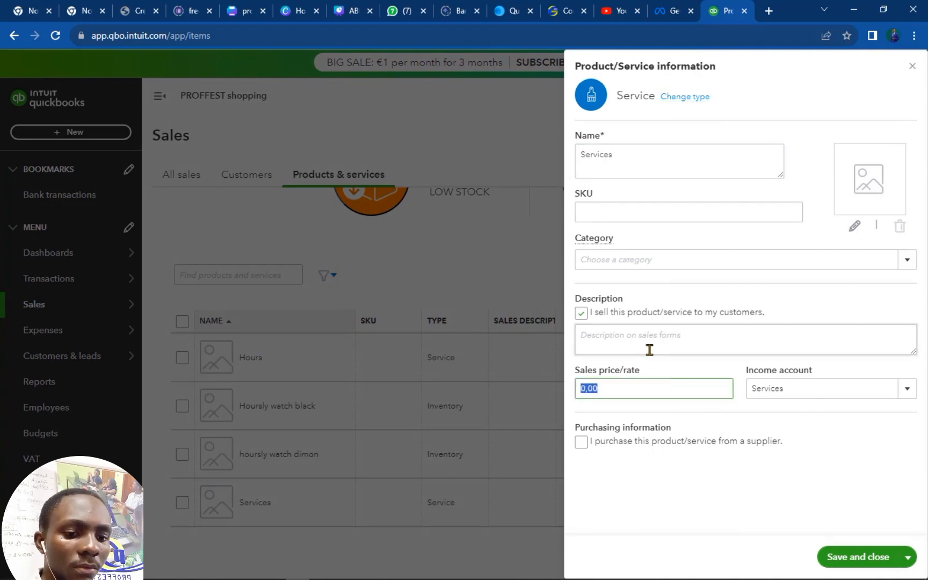
{"action": "type", "text": "c"}
{"action": "key", "text": "BackSpace"}
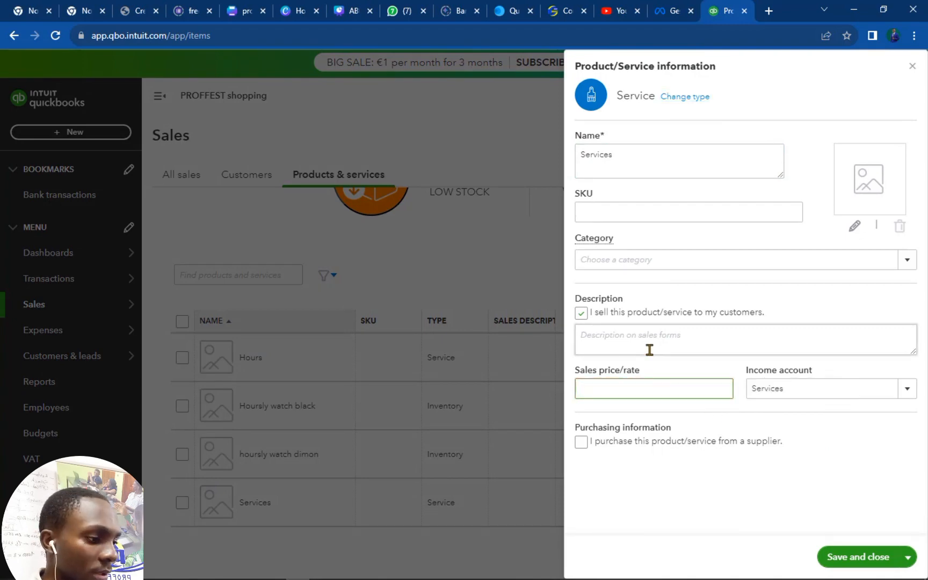
{"action": "double_click", "coordinate": [614, 156]}
{"action": "type", "text": "consul"}
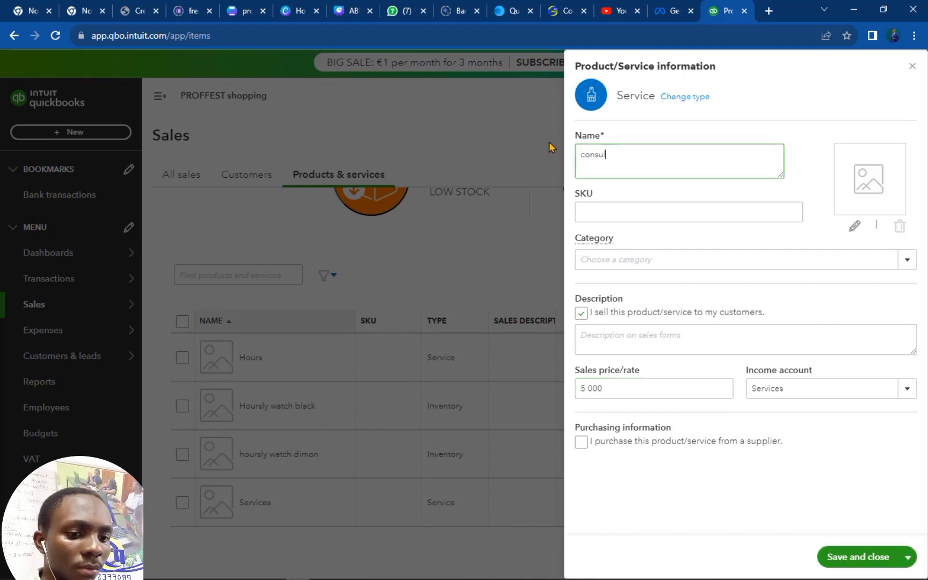
{"action": "type", "text": "tation"}
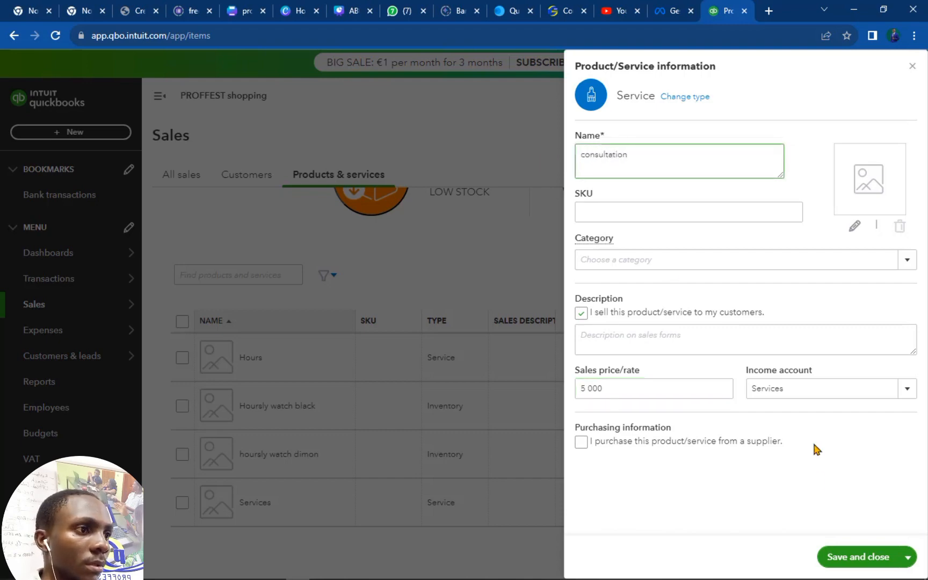
{"action": "left_click", "coordinate": [864, 559]}
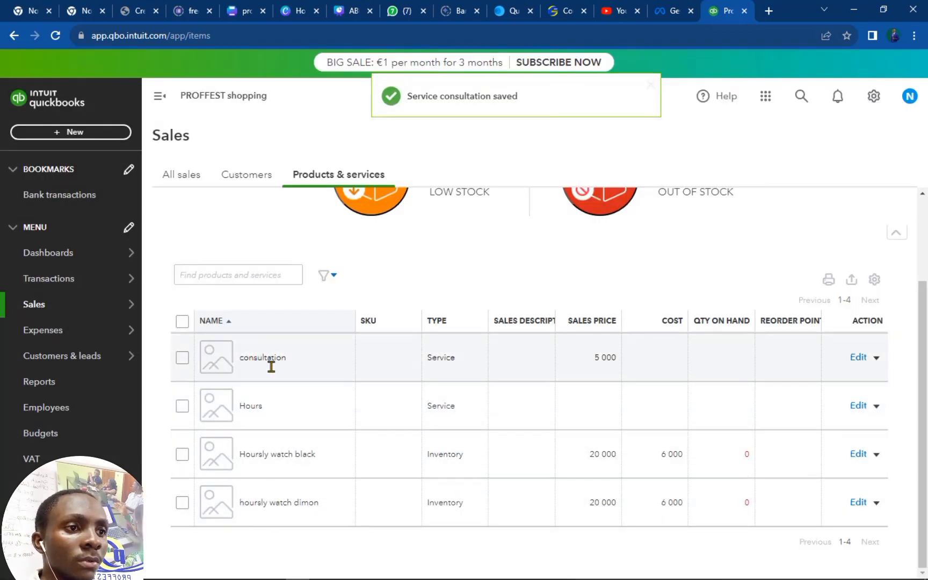
Review the products and services list and look at the file import page without importing anything.
{"action": "scroll", "coordinate": [425, 483], "scroll_direction": "up", "scroll_amount": 3}
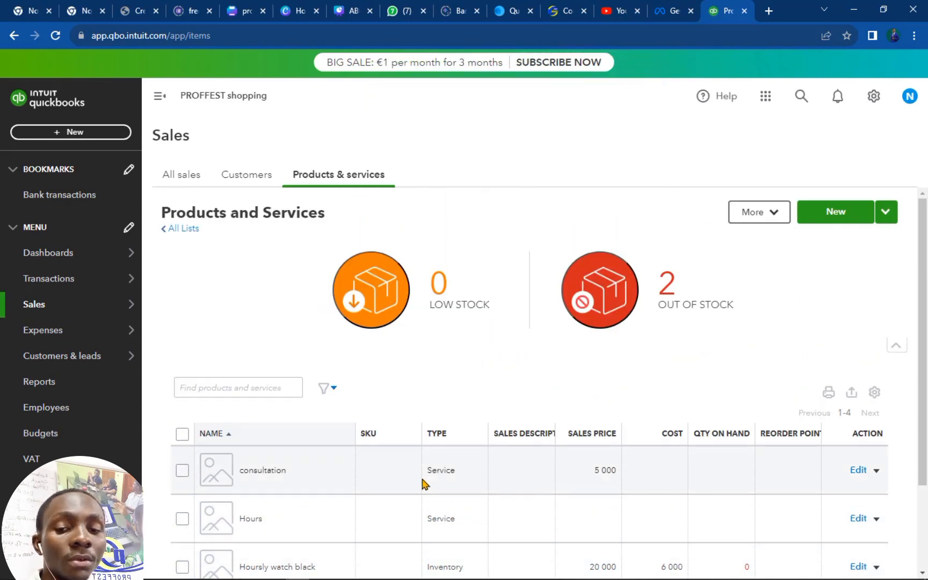
{"action": "scroll", "coordinate": [438, 461], "scroll_direction": "down", "scroll_amount": 2}
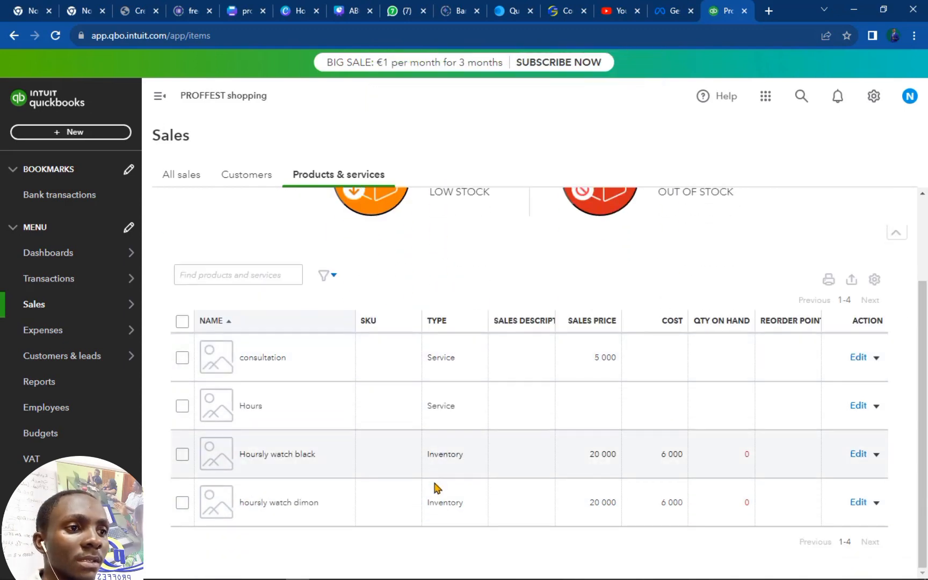
{"action": "scroll", "coordinate": [864, 499], "scroll_direction": "up", "scroll_amount": 2}
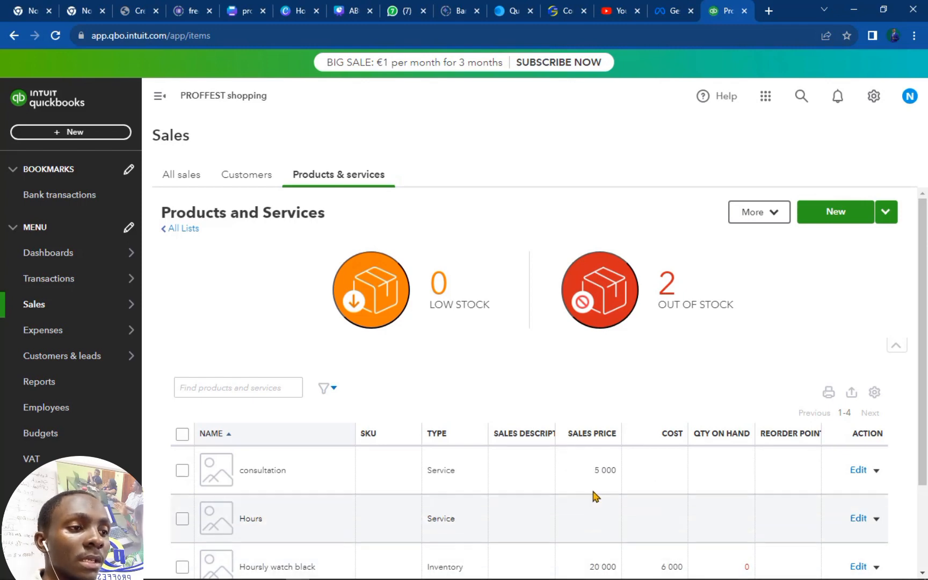
{"action": "scroll", "coordinate": [644, 499], "scroll_direction": "down", "scroll_amount": 2}
{"action": "scroll", "coordinate": [687, 501], "scroll_direction": "up", "scroll_amount": 2}
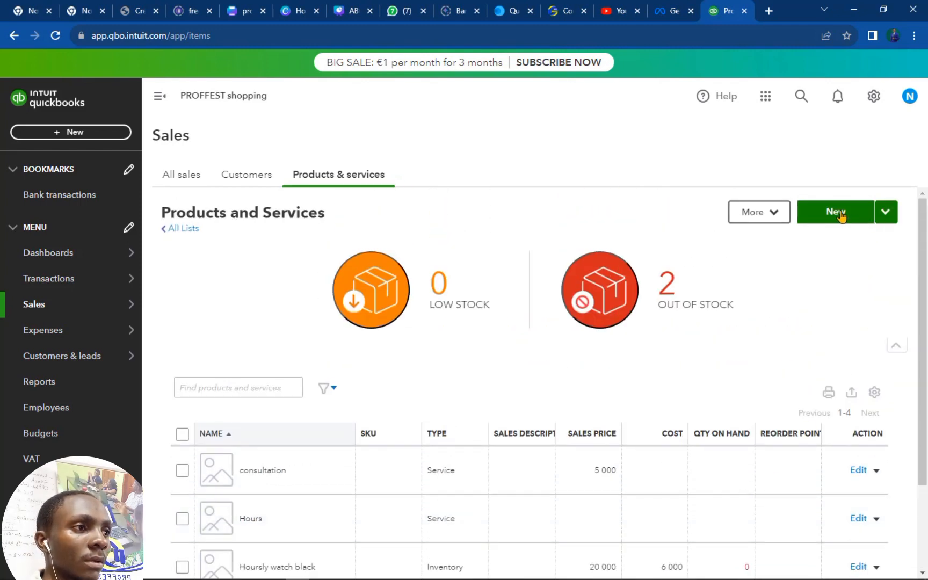
{"action": "left_click", "coordinate": [887, 216]}
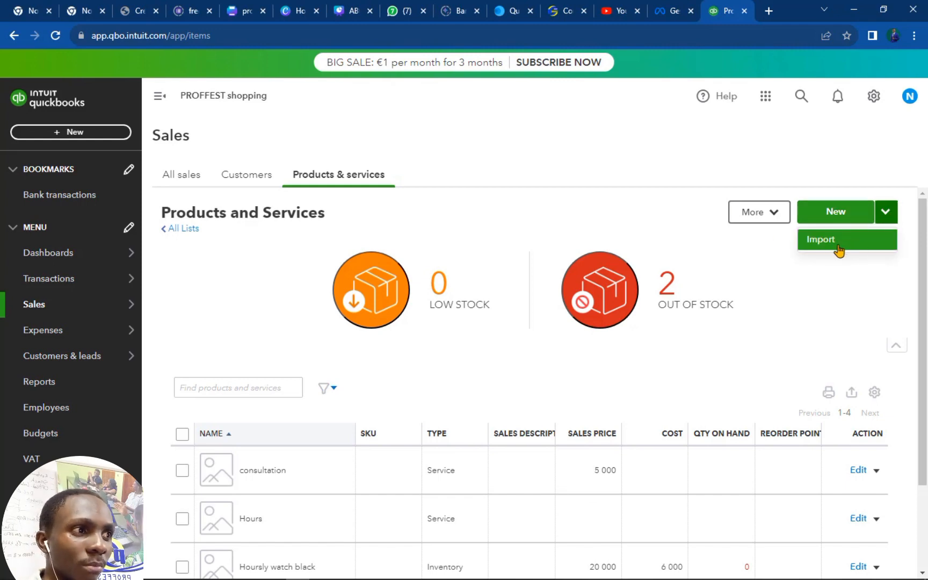
{"action": "left_click", "coordinate": [846, 245]}
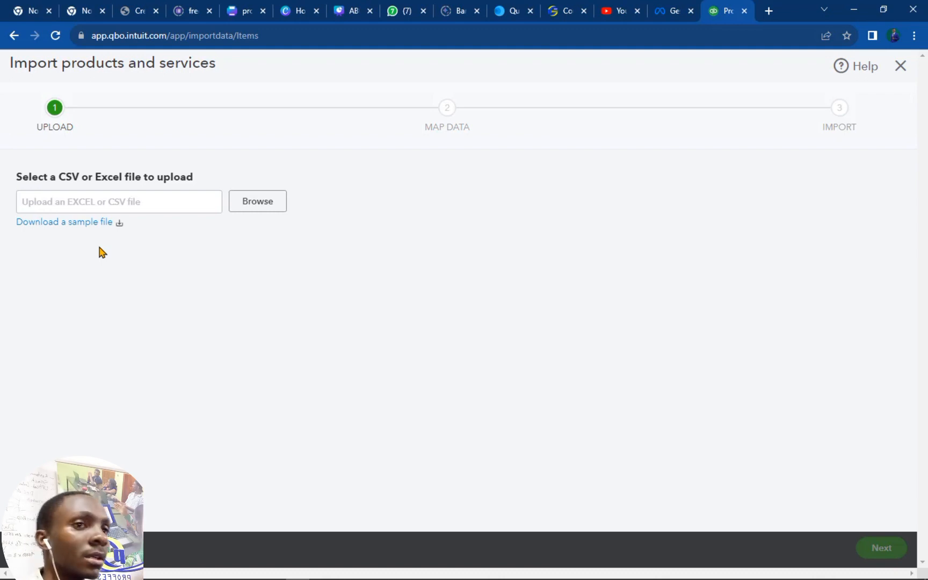
{"action": "left_click", "coordinate": [900, 66]}
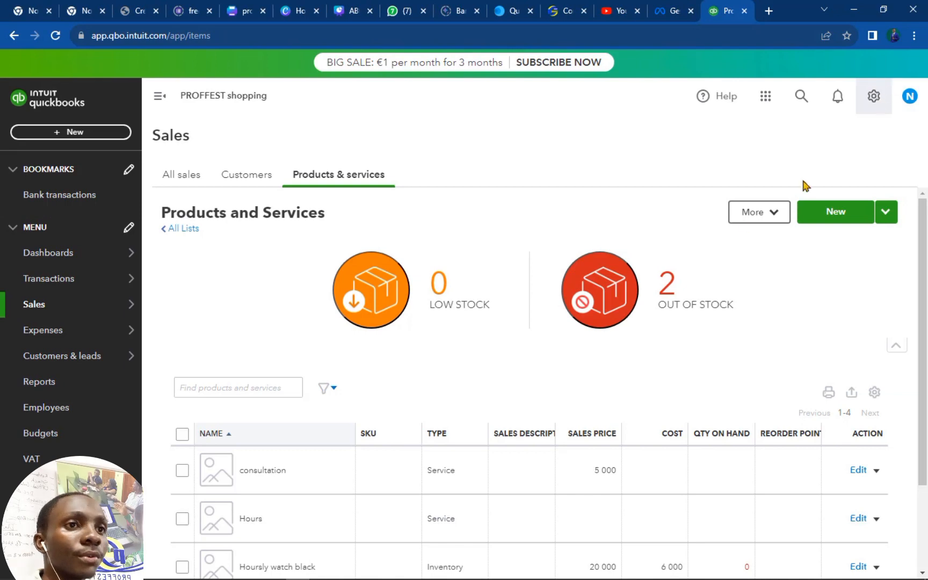
{"action": "scroll", "coordinate": [558, 386], "scroll_direction": "down", "scroll_amount": 2}
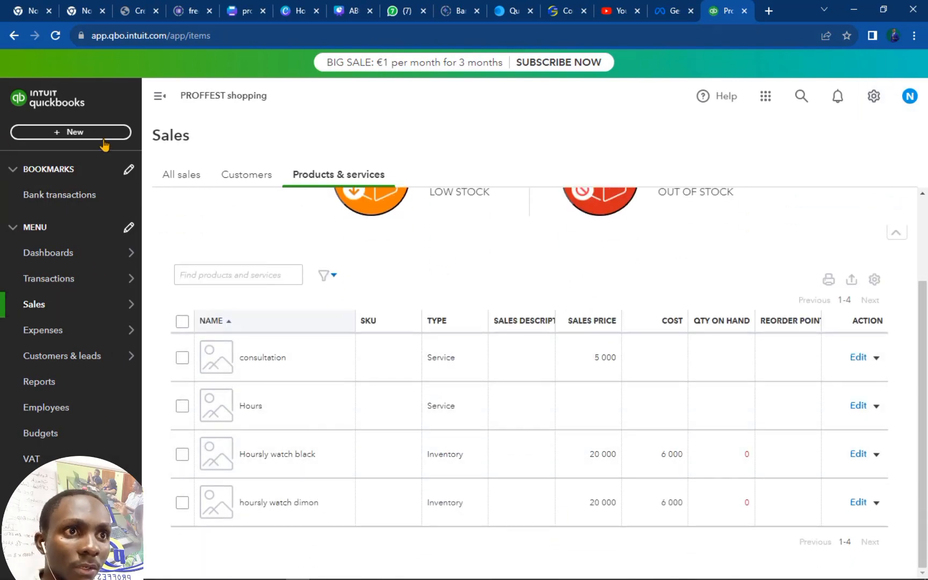
Start a new supplier bill and check the list of available suppliers.
{"action": "left_click", "coordinate": [77, 134]}
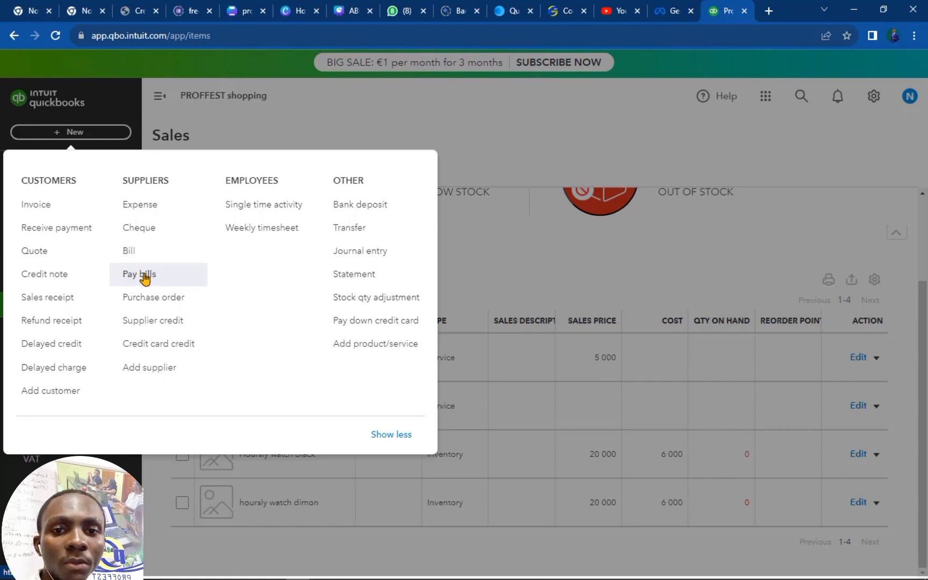
{"action": "left_click", "coordinate": [151, 253]}
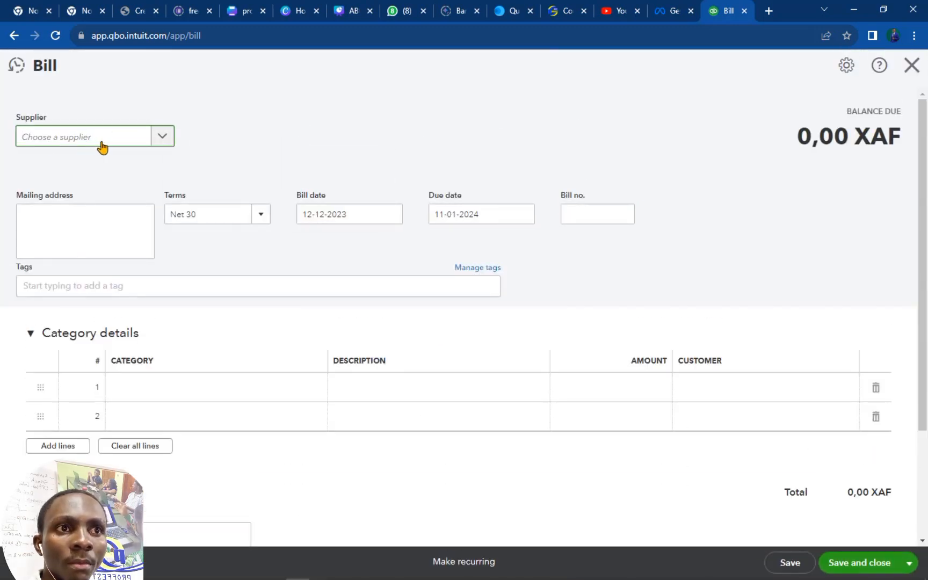
{"action": "left_click", "coordinate": [162, 138]}
{"action": "left_click", "coordinate": [476, 137]}
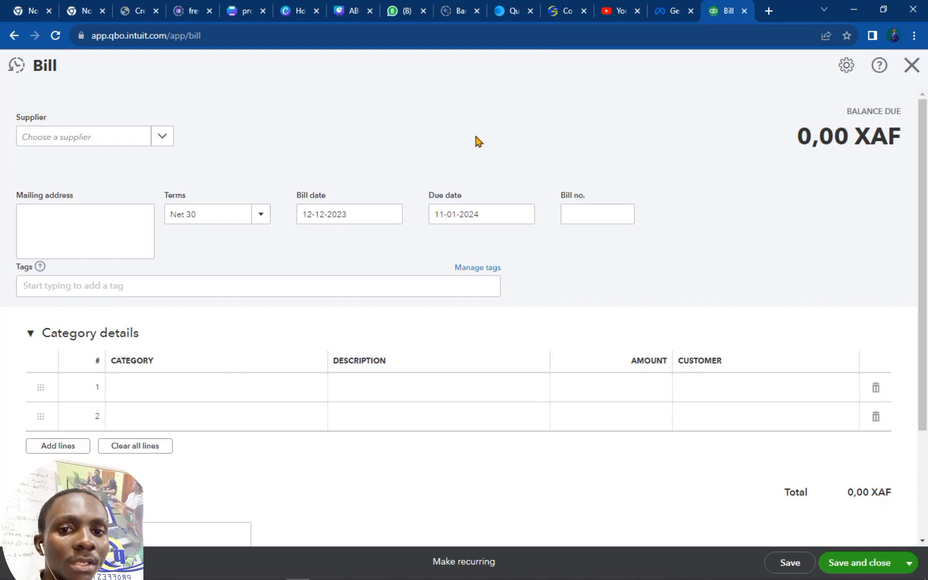
Add a new supplier from the bill and enter the supplier's display name.
{"action": "left_click", "coordinate": [163, 138]}
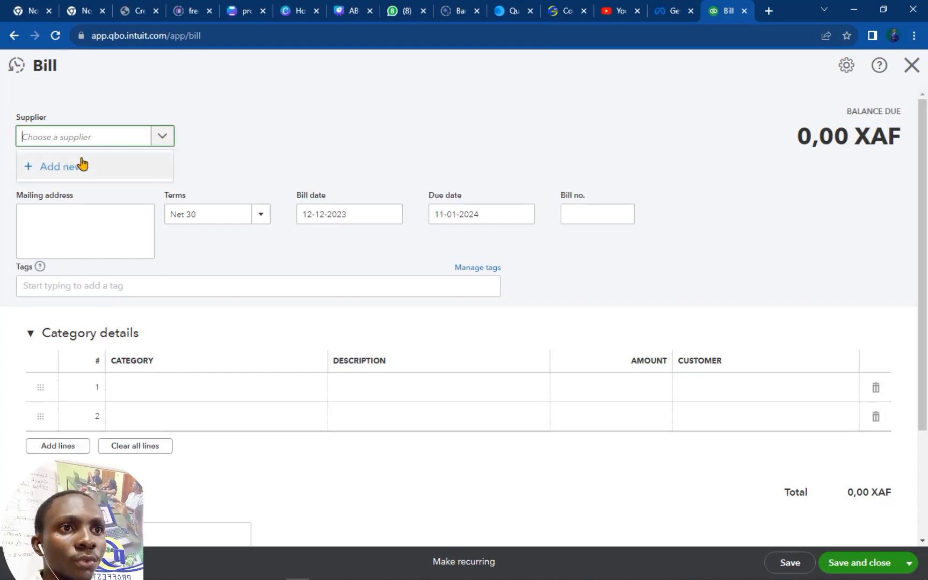
{"action": "left_click", "coordinate": [68, 173]}
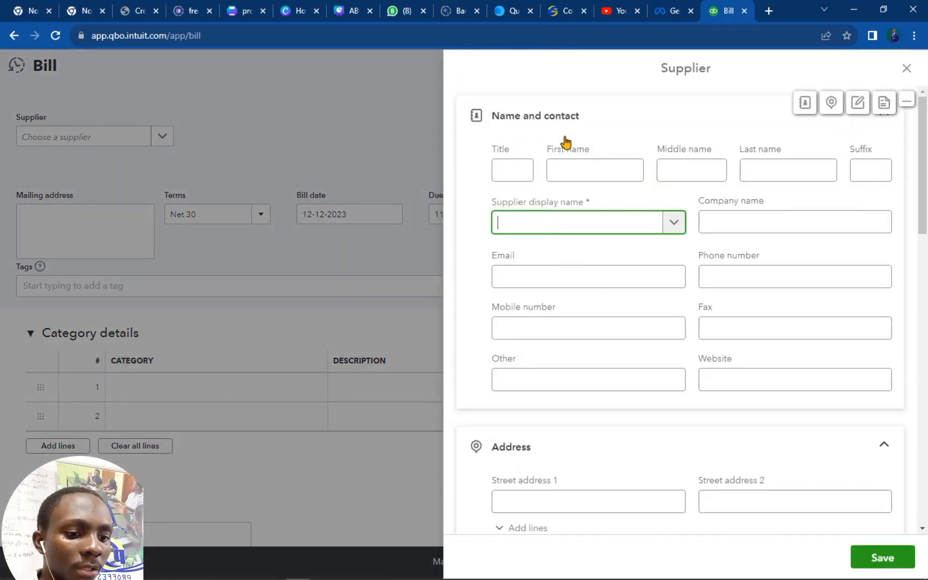
{"action": "type", "text": "gh"}
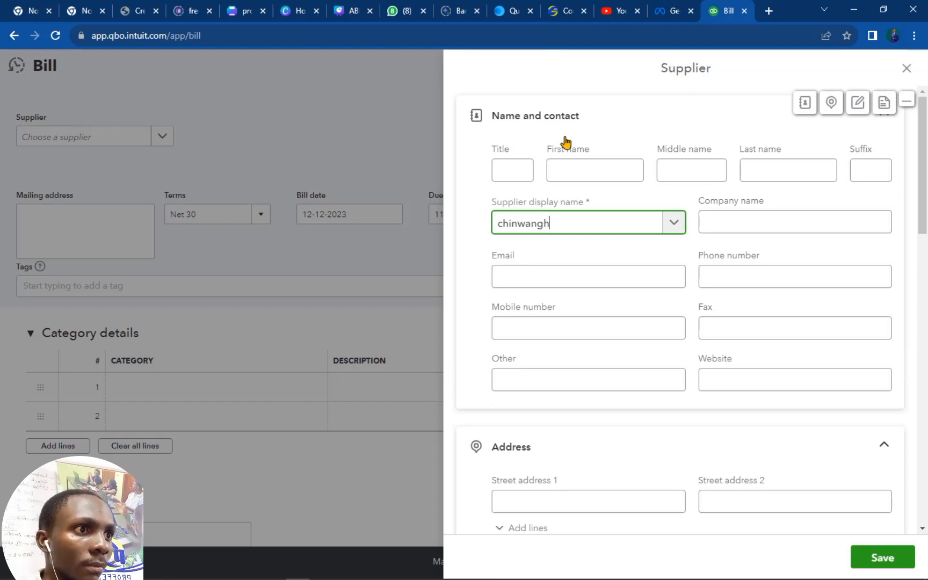
{"action": "key", "text": "BackSpace"}
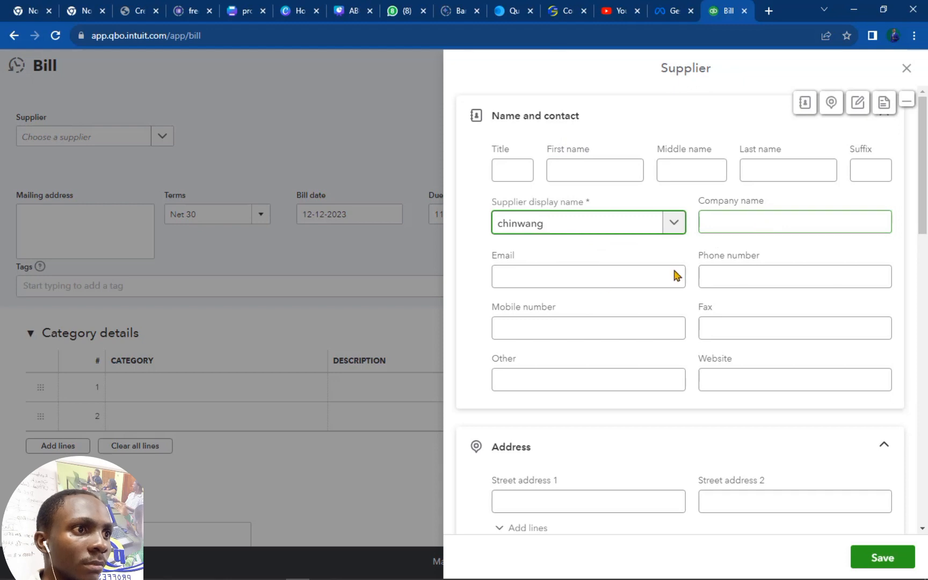
Look over the optional company, email, phone, mobile and address fields of the supplier form without filling them in.
{"action": "left_click", "coordinate": [750, 222]}
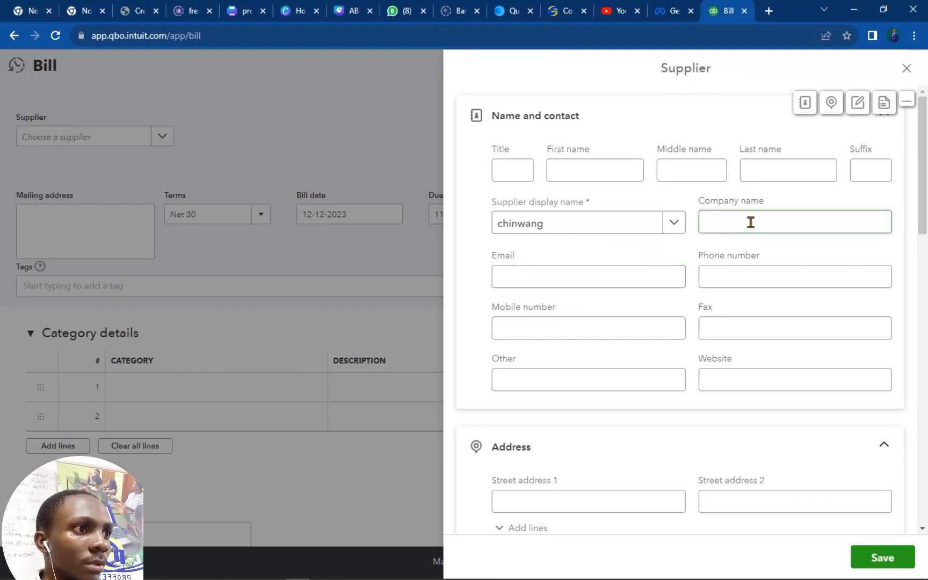
{"action": "left_click", "coordinate": [609, 278]}
{"action": "left_click", "coordinate": [747, 269]}
{"action": "left_click", "coordinate": [601, 323]}
{"action": "scroll", "coordinate": [664, 455], "scroll_direction": "down", "scroll_amount": 5}
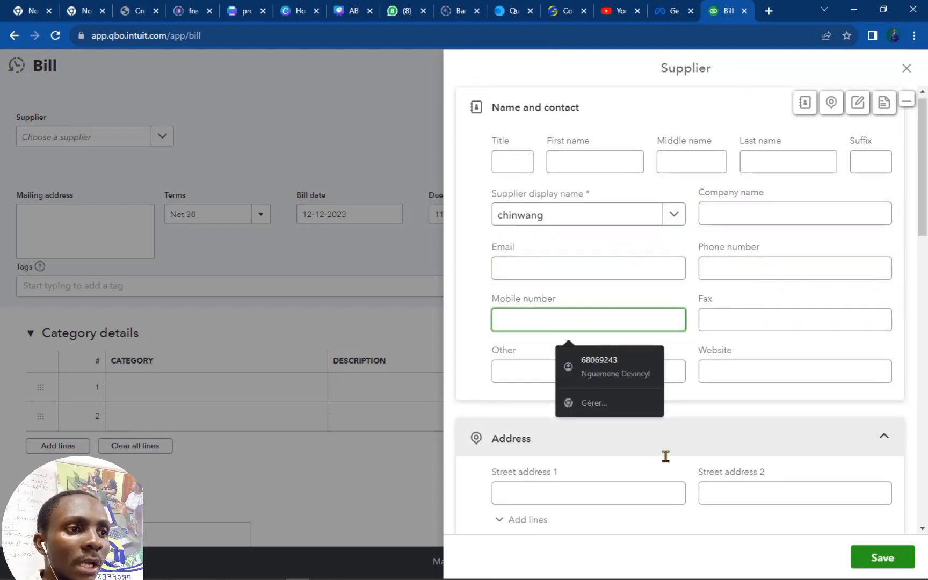
{"action": "scroll", "coordinate": [804, 501], "scroll_direction": "down", "scroll_amount": 2}
{"action": "scroll", "coordinate": [818, 234], "scroll_direction": "up", "scroll_amount": 7}
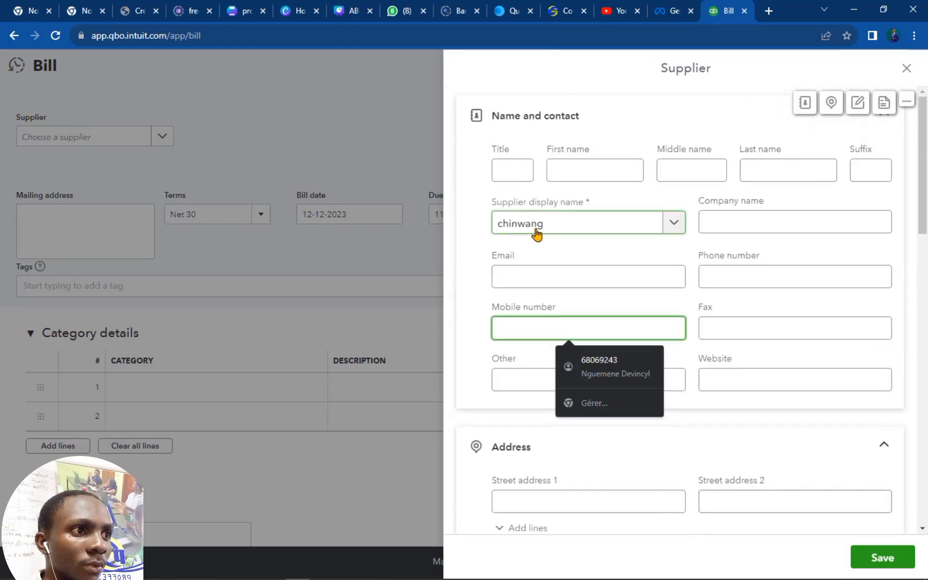
Save the new supplier with only the display name filled in.
{"action": "left_click", "coordinate": [559, 231]}
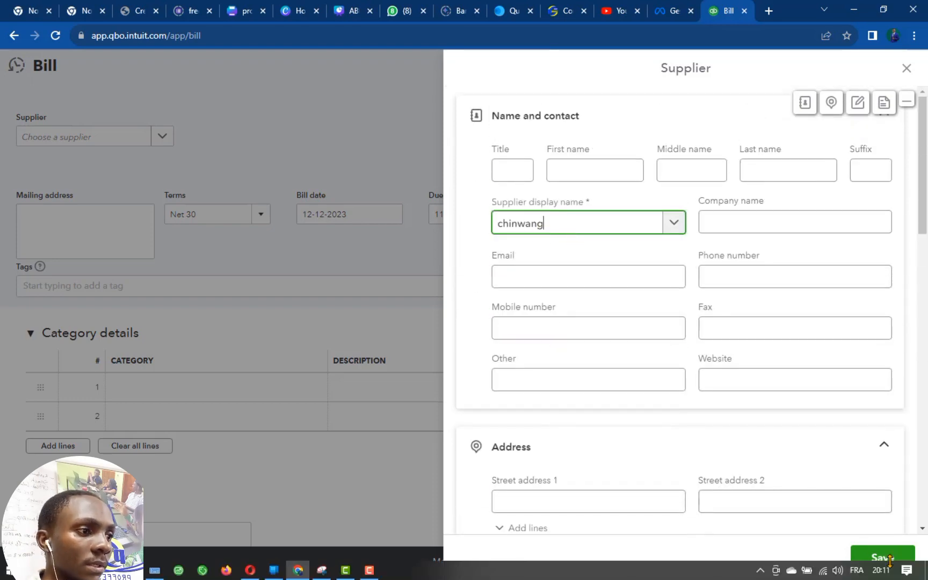
{"action": "left_click", "coordinate": [891, 565]}
{"action": "left_click", "coordinate": [894, 558]}
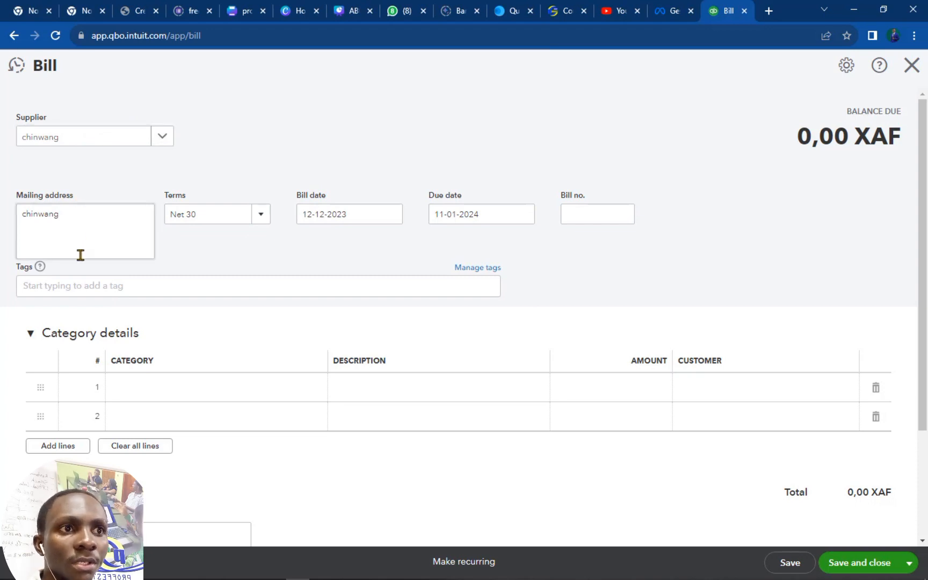
Examine the bill's payment terms options and the calendars for its bill date and due date.
{"action": "left_click", "coordinate": [263, 214]}
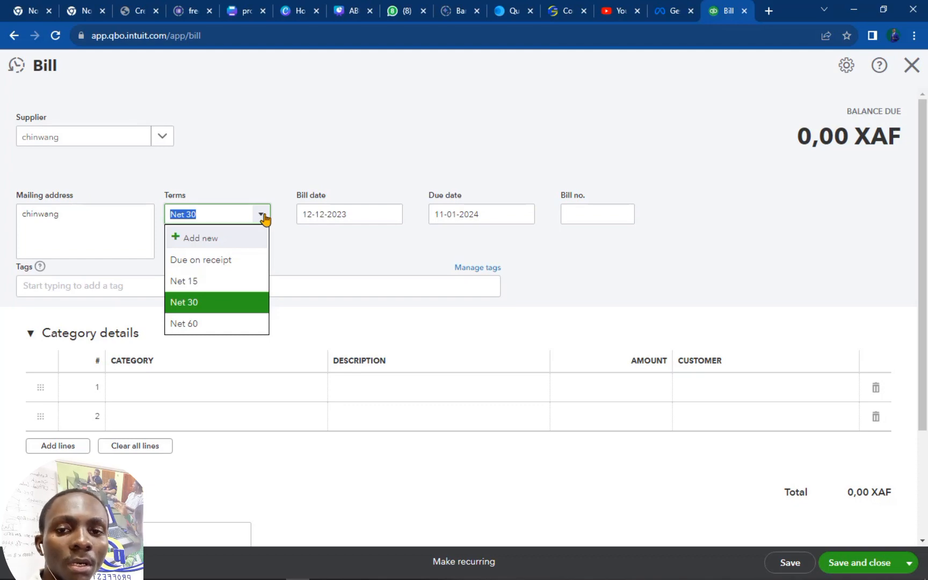
{"action": "left_click", "coordinate": [21, 90]}
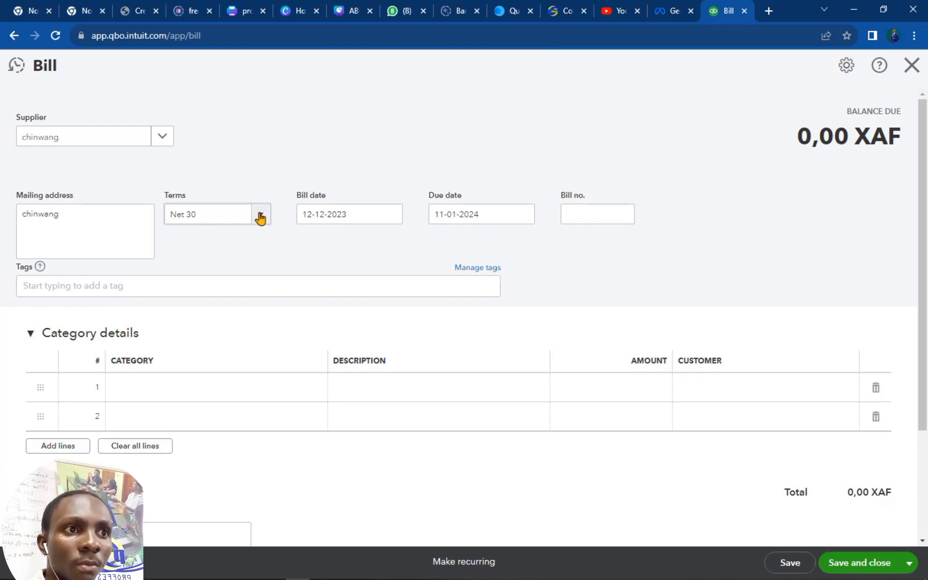
{"action": "left_click", "coordinate": [264, 215]}
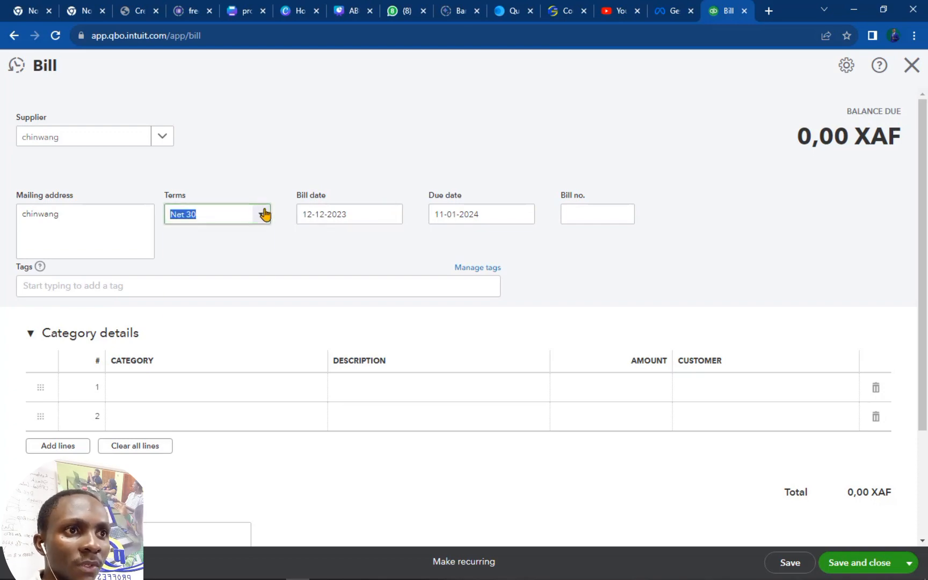
{"action": "left_click", "coordinate": [263, 215]}
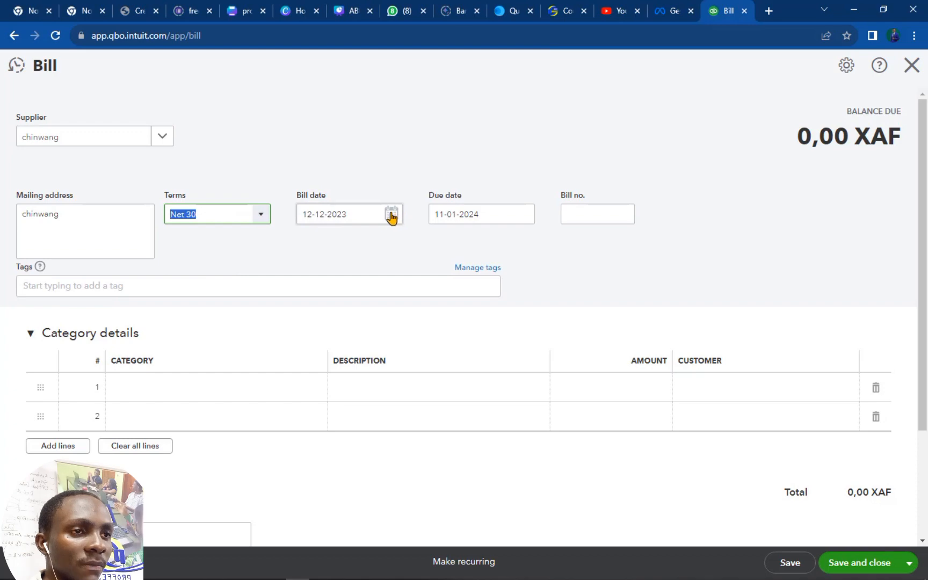
{"action": "left_click", "coordinate": [392, 217]}
{"action": "left_click", "coordinate": [393, 217]}
{"action": "left_click", "coordinate": [391, 221]}
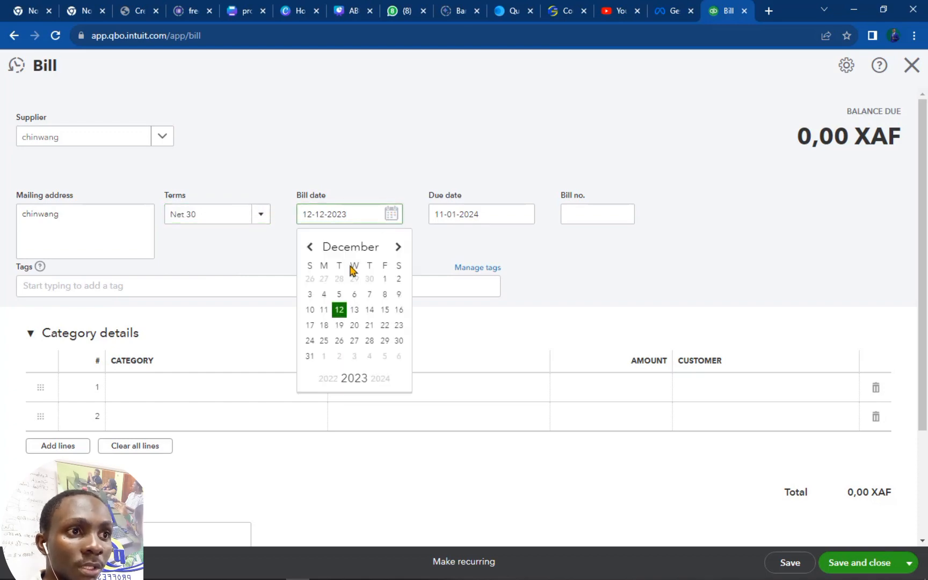
{"action": "left_click", "coordinate": [525, 214]}
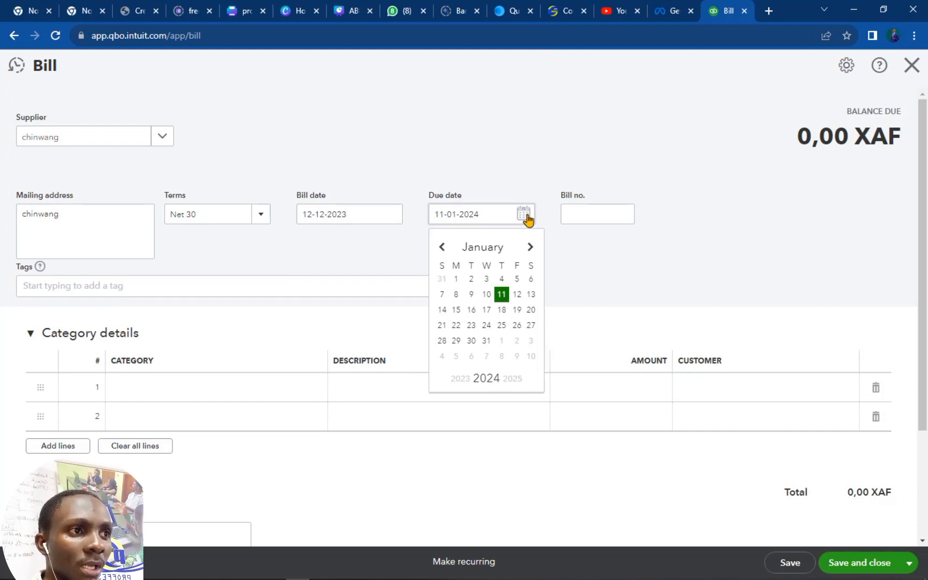
{"action": "left_click", "coordinate": [526, 218]}
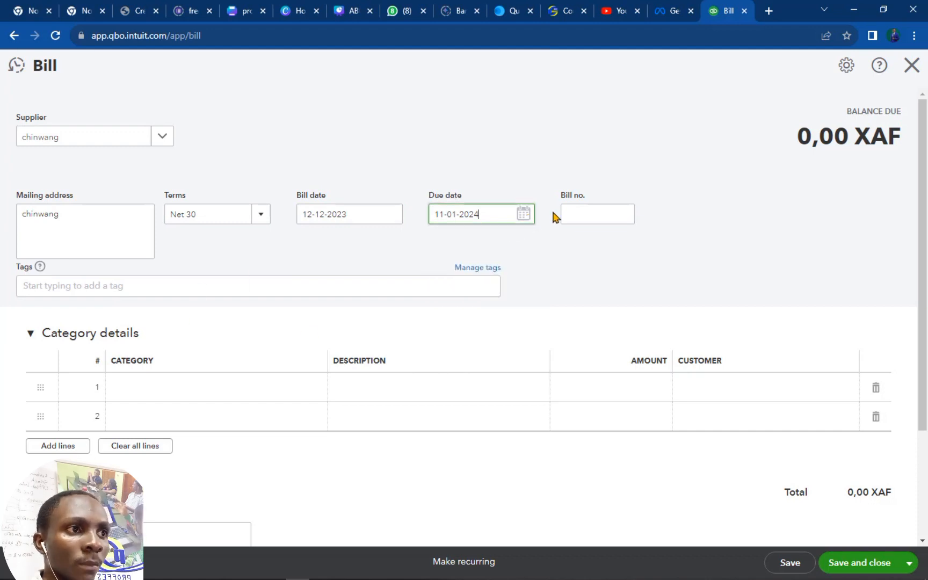
Set the bill number to 0001 and check the expense categories offered for the first category line.
{"action": "left_click", "coordinate": [576, 214]}
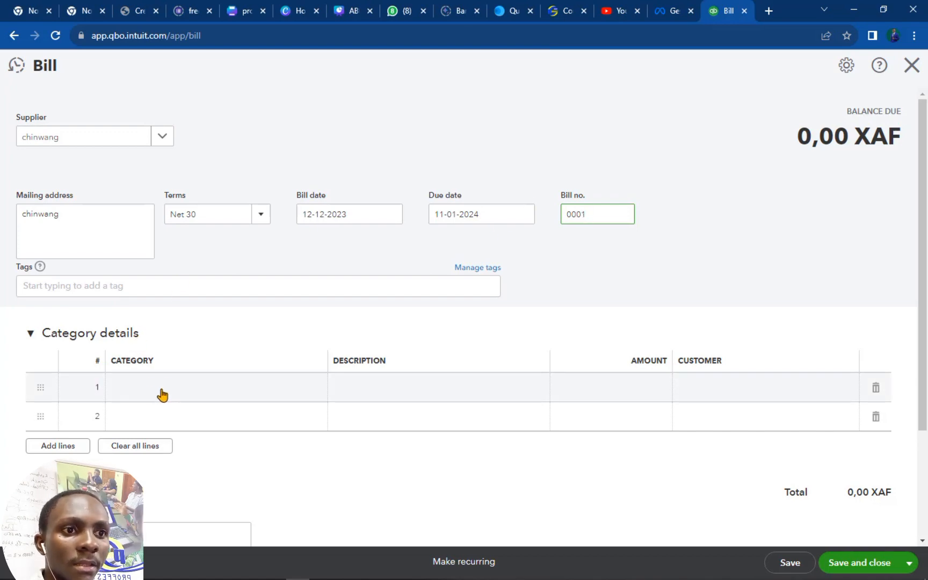
{"action": "scroll", "coordinate": [160, 393], "scroll_direction": "down", "scroll_amount": 3}
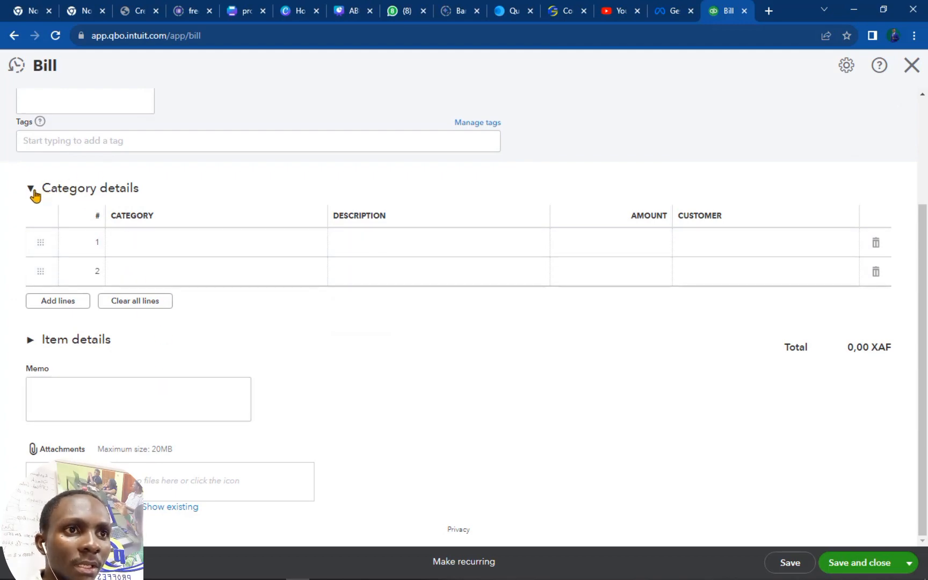
{"action": "left_click", "coordinate": [157, 238]}
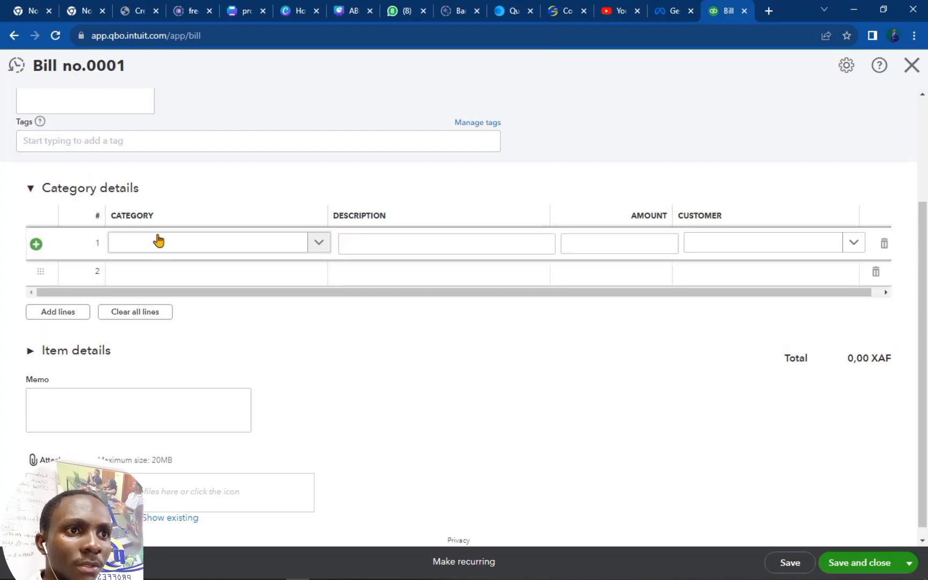
{"action": "left_click", "coordinate": [316, 247]}
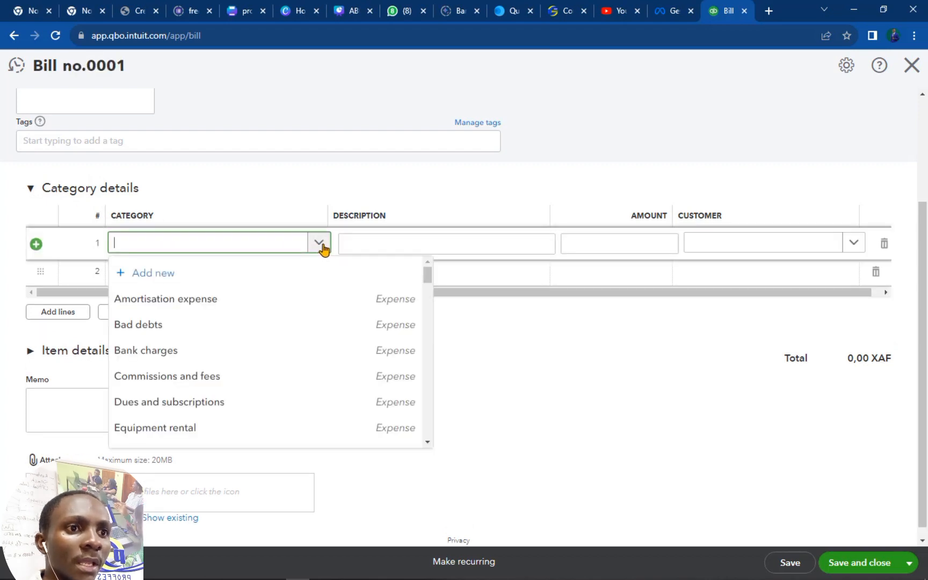
{"action": "left_click", "coordinate": [320, 243]}
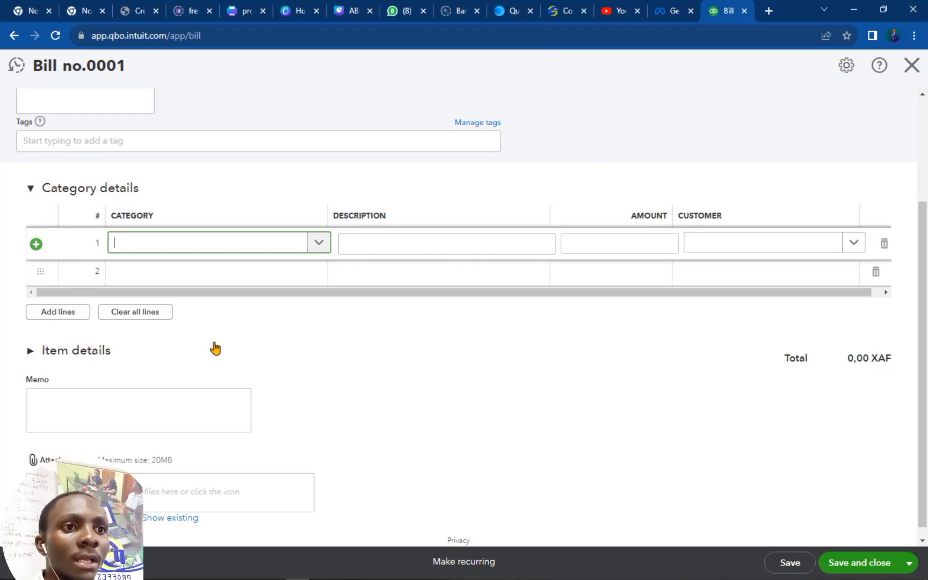
Collapse the category details, expand the item details and choose Hoursly watch black on the first item line.
{"action": "left_click", "coordinate": [31, 190]}
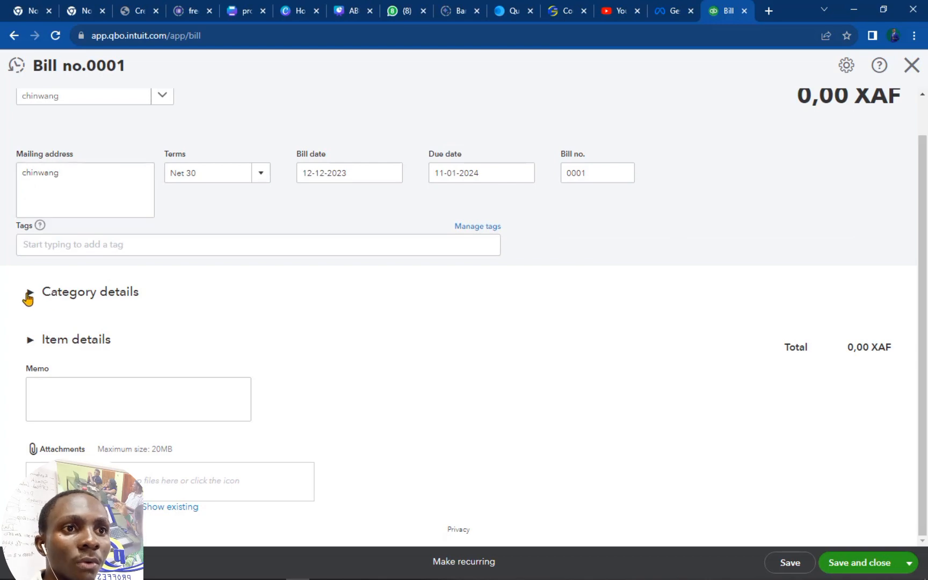
{"action": "left_click", "coordinate": [29, 293]}
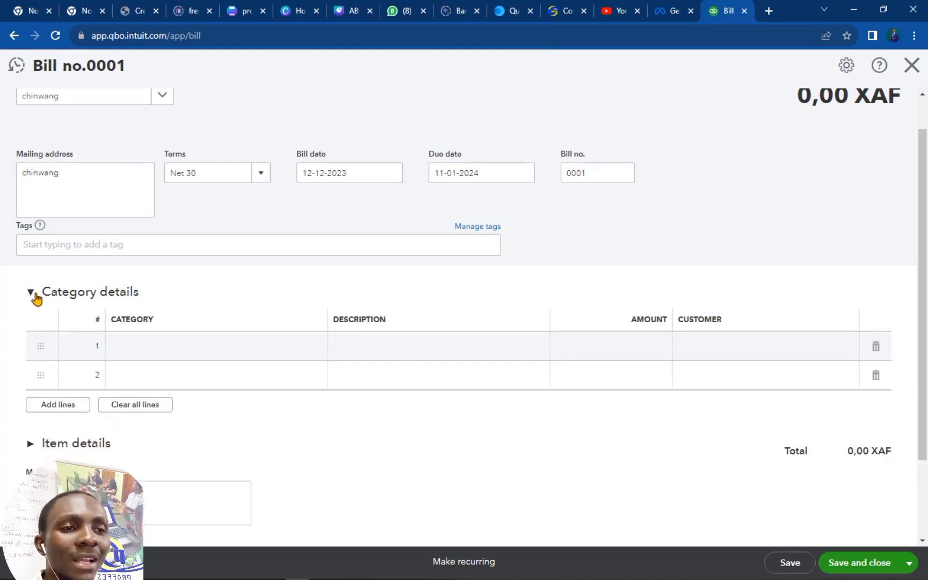
{"action": "left_click", "coordinate": [32, 295]}
{"action": "left_click", "coordinate": [28, 349]}
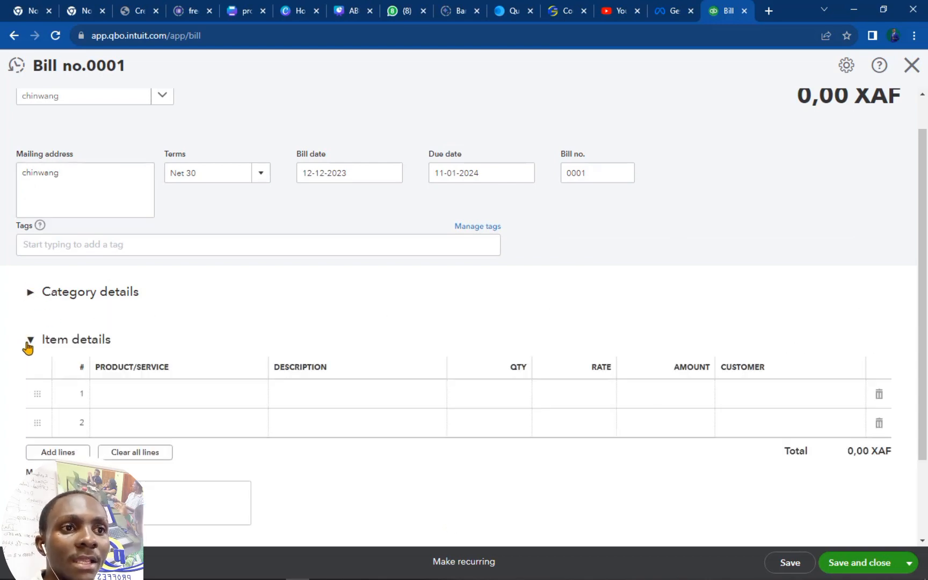
{"action": "left_click", "coordinate": [215, 398]}
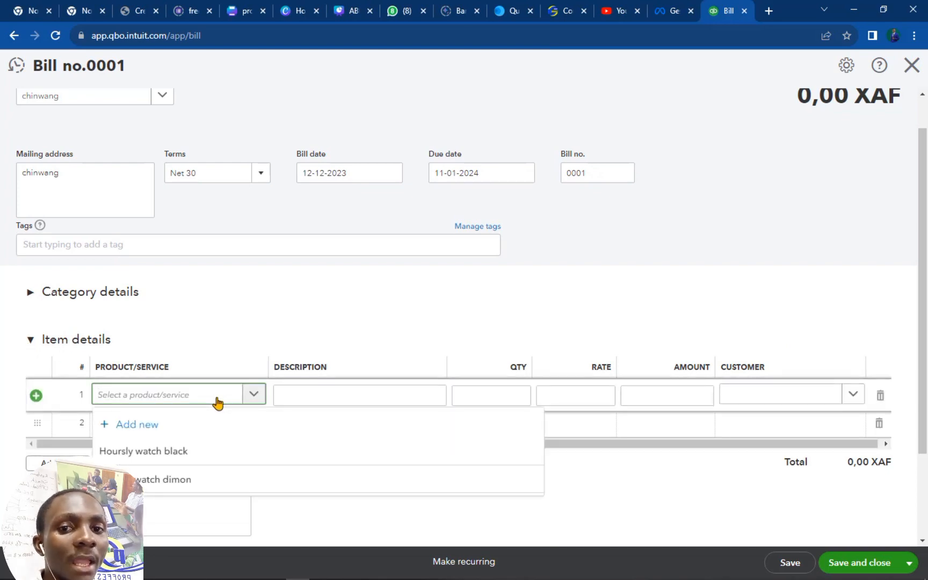
{"action": "left_click", "coordinate": [168, 453]}
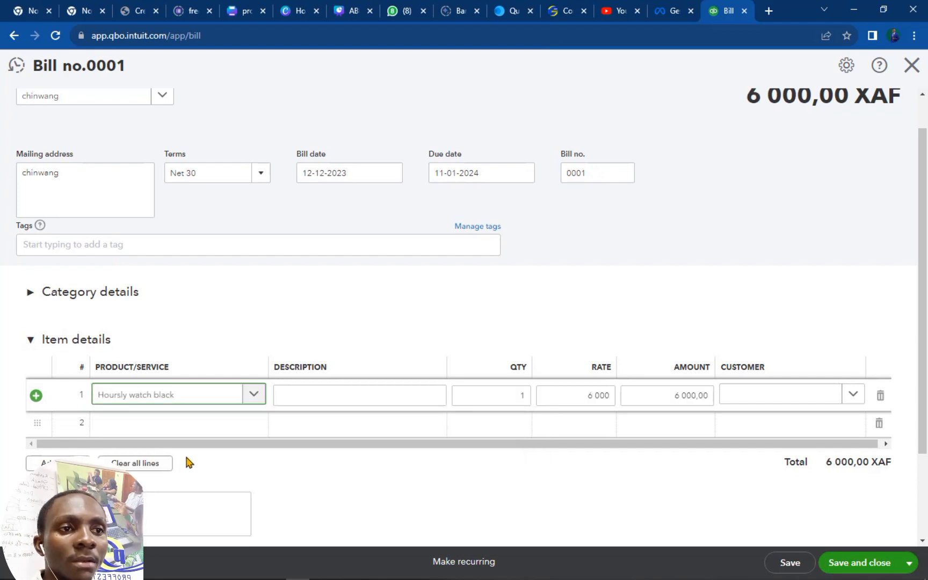
Keep Hoursly watch black as the first item and set its quantity to 20.
{"action": "left_click", "coordinate": [260, 400]}
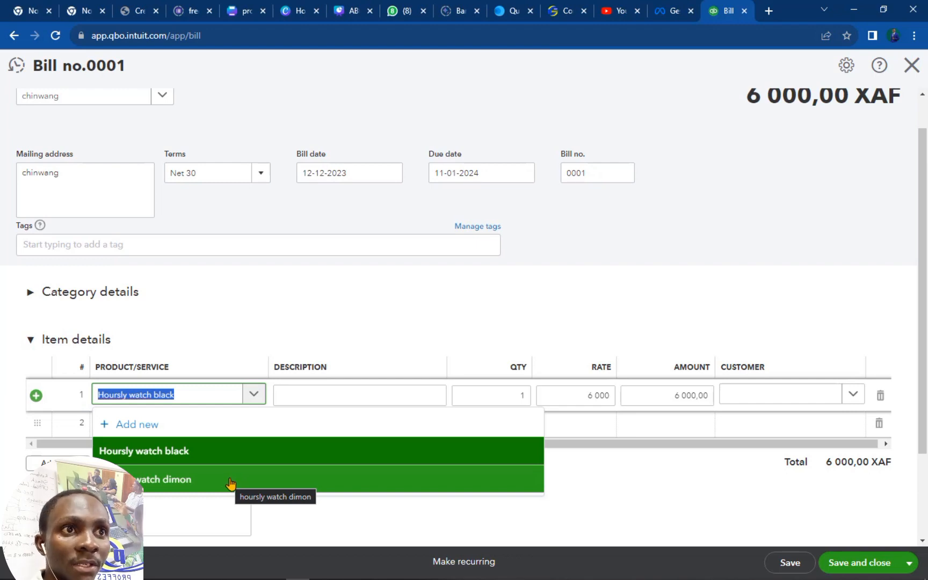
{"action": "left_click", "coordinate": [204, 394]}
{"action": "left_click", "coordinate": [478, 394]}
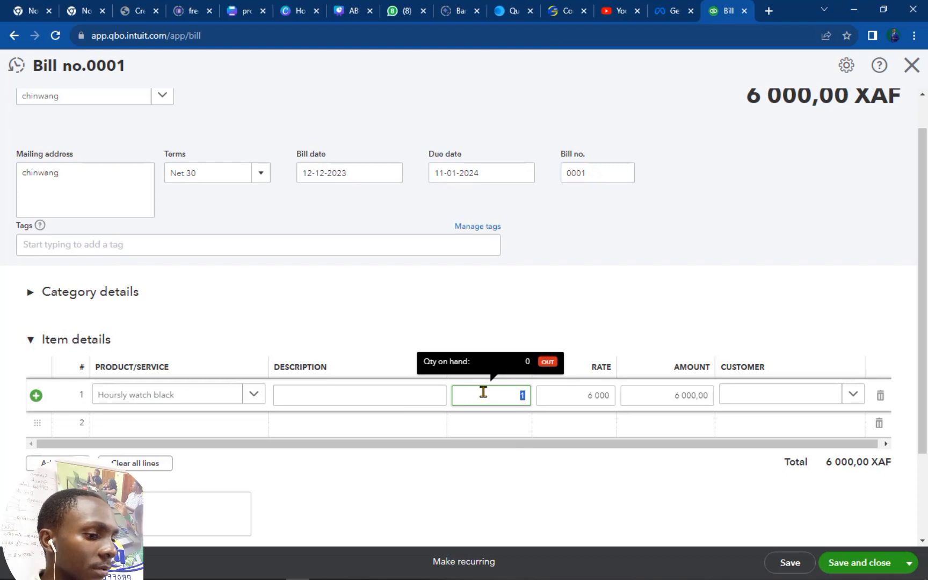
{"action": "key", "text": "Tab"}
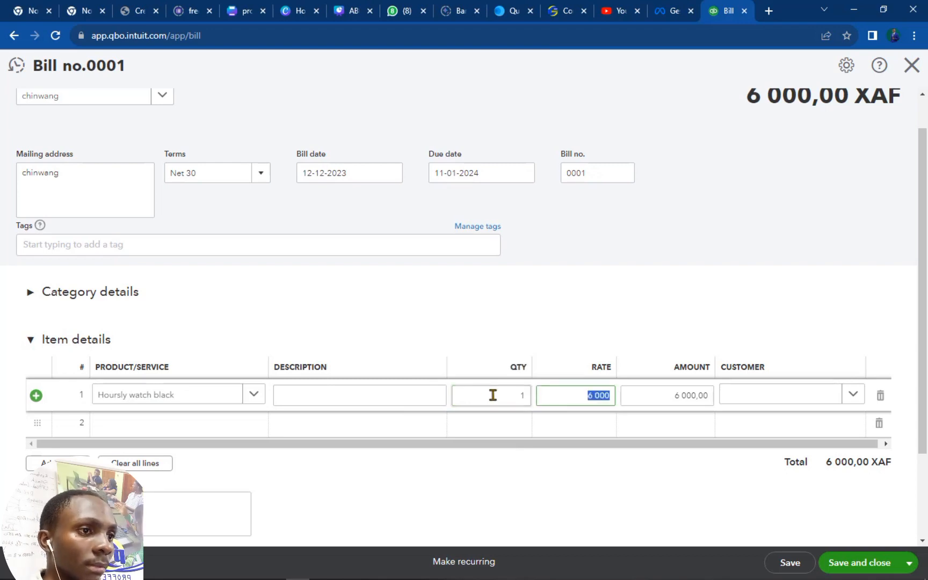
{"action": "left_click", "coordinate": [500, 394]}
{"action": "type", "text": "2"}
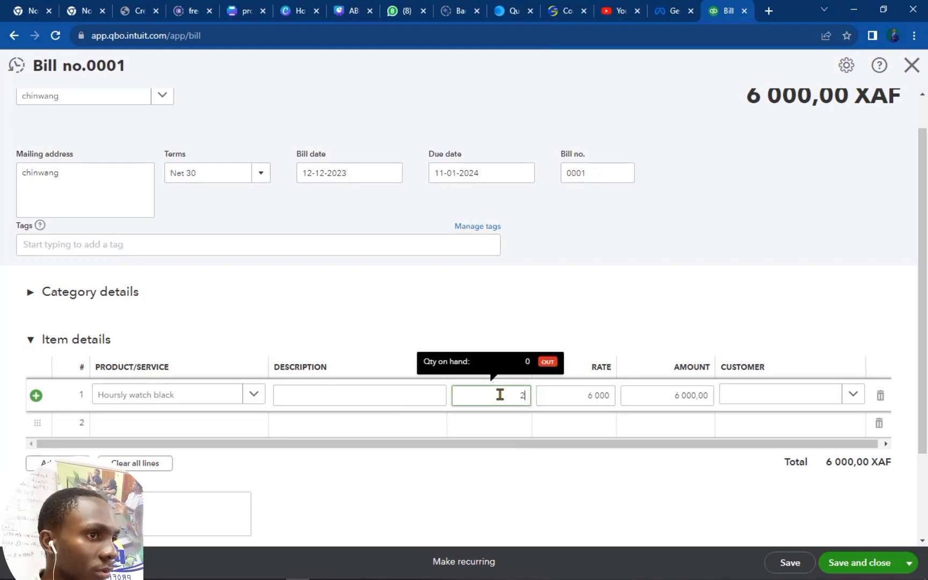
{"action": "type", "text": "0"}
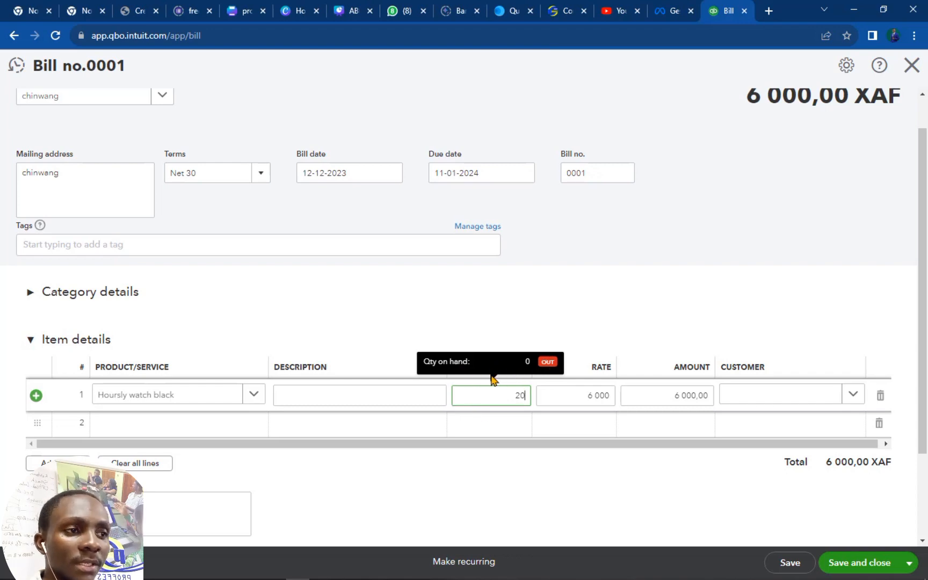
Add hoursly watch dimon on the second item line with a quantity of 20.
{"action": "left_click", "coordinate": [252, 426]}
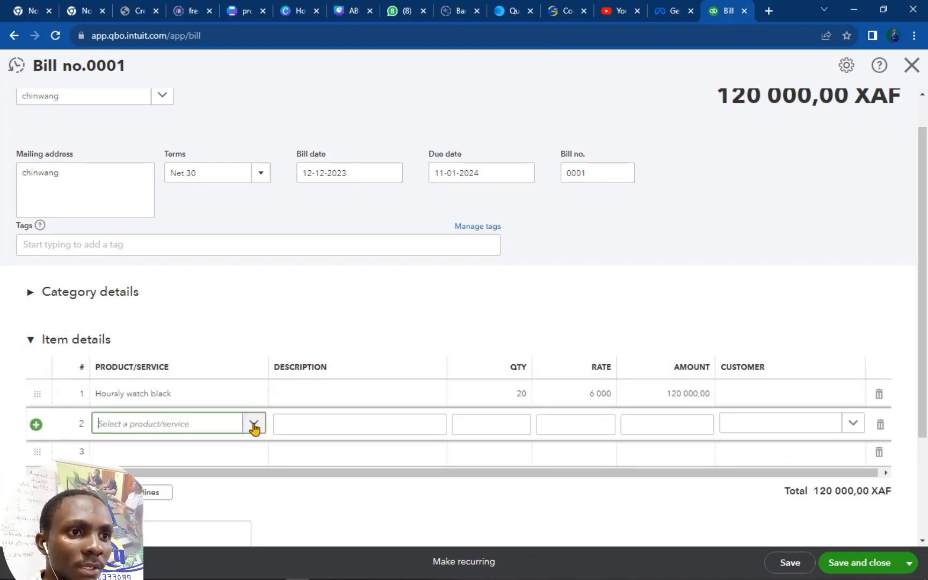
{"action": "left_click", "coordinate": [253, 424]}
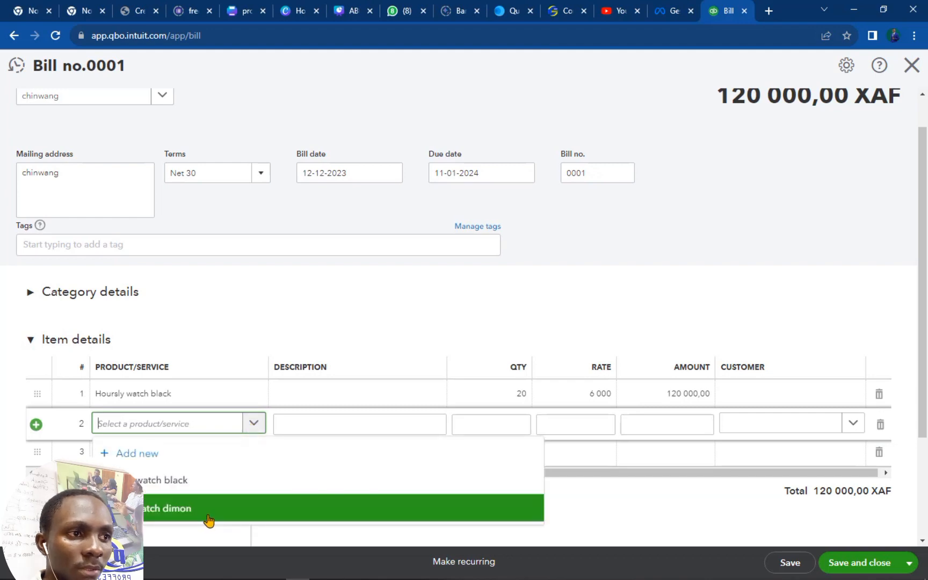
{"action": "left_click", "coordinate": [209, 519]}
{"action": "left_click", "coordinate": [507, 425]}
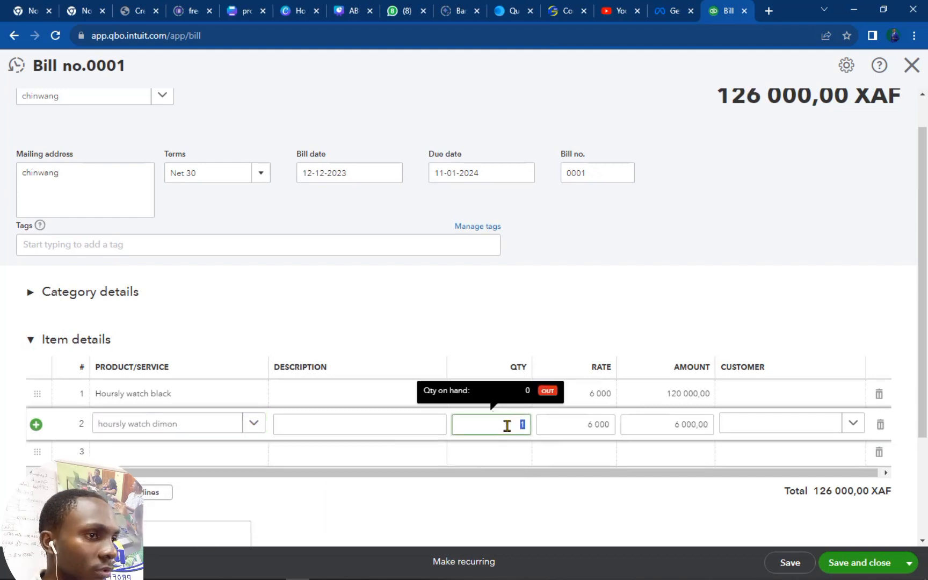
{"action": "left_click", "coordinate": [650, 298]}
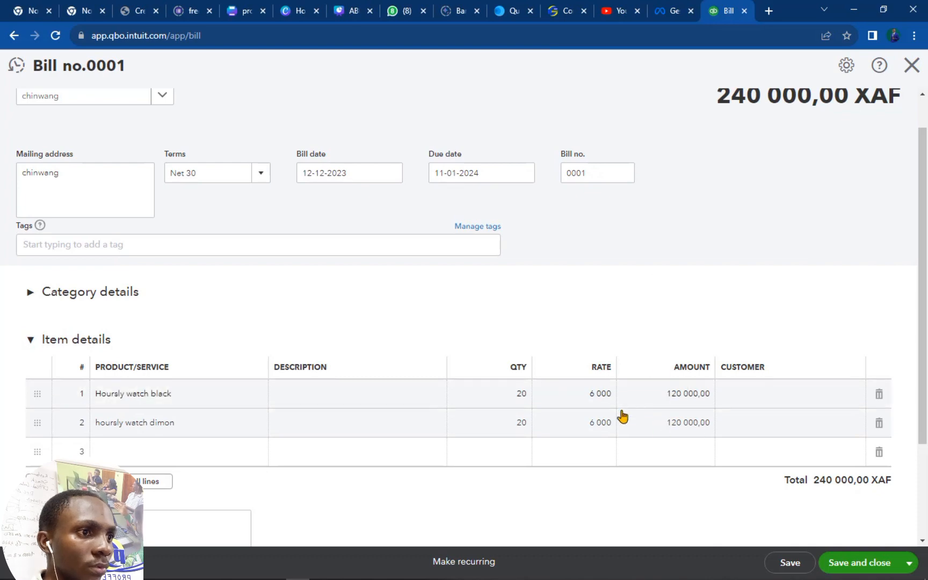
Check the first item line's rate and the expense categories offered in the category details, leaving both unchanged.
{"action": "left_click", "coordinate": [599, 396]}
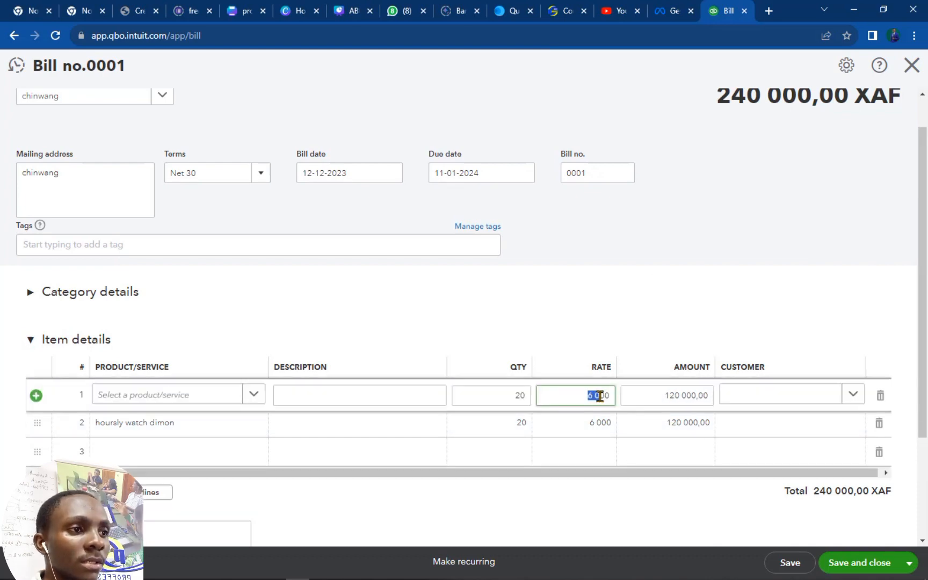
{"action": "left_click", "coordinate": [571, 292]}
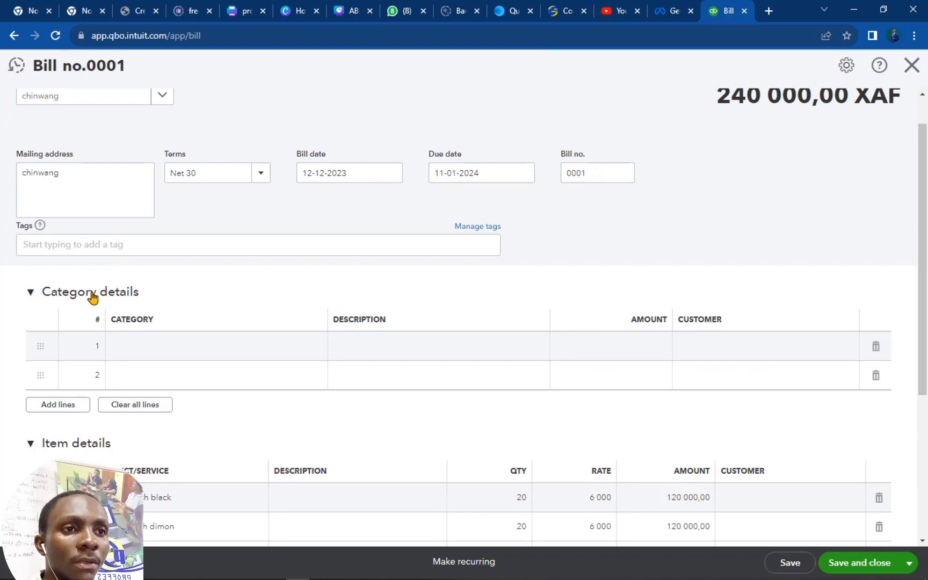
{"action": "left_click", "coordinate": [310, 357]}
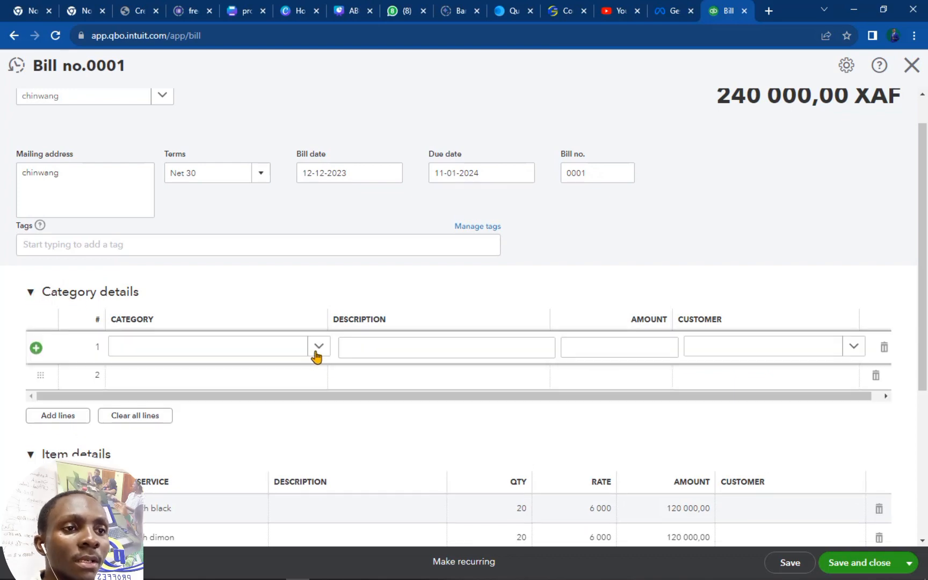
{"action": "left_click", "coordinate": [316, 352]}
{"action": "scroll", "coordinate": [344, 429], "scroll_direction": "down", "scroll_amount": 1}
{"action": "scroll", "coordinate": [354, 483], "scroll_direction": "down", "scroll_amount": 3}
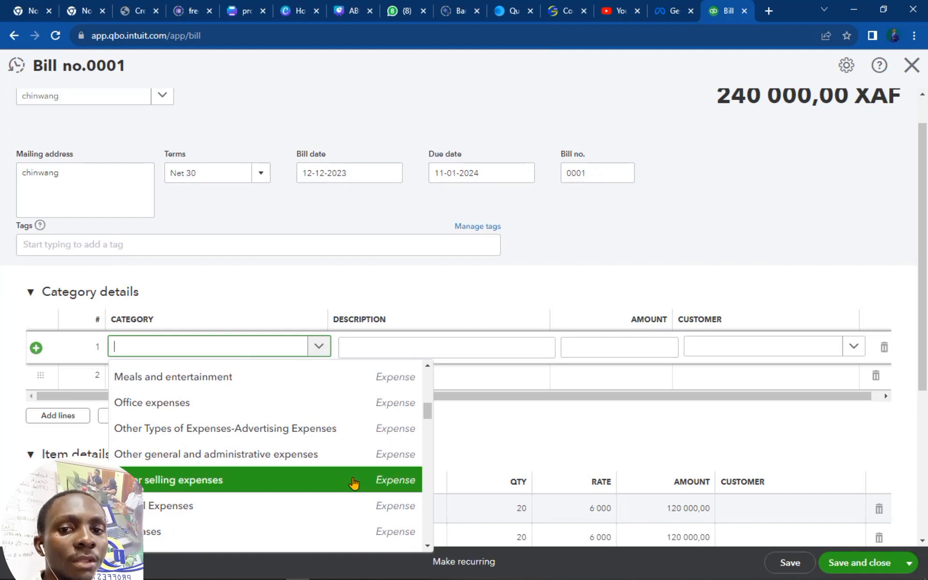
{"action": "left_click", "coordinate": [317, 346]}
{"action": "left_click", "coordinate": [32, 294]}
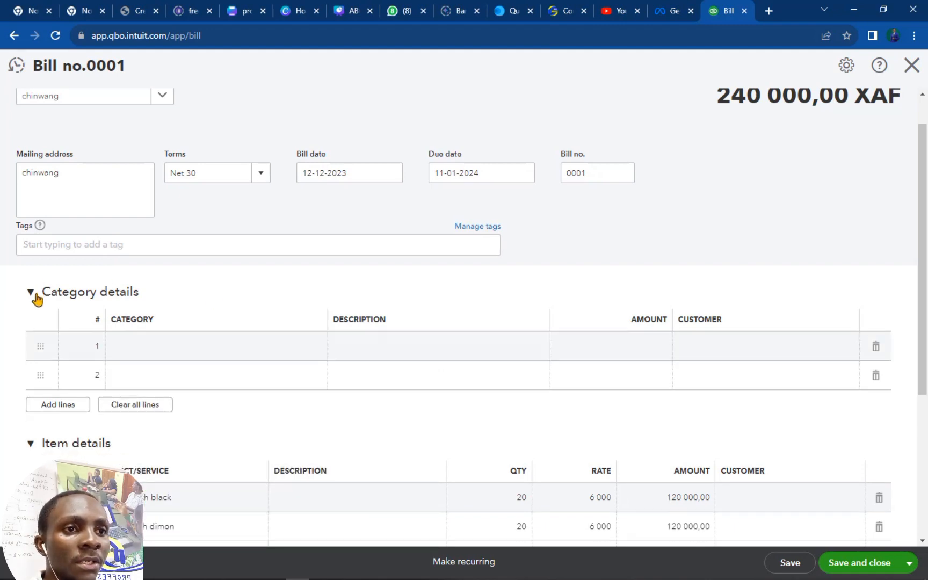
Add the memo "purchased goods from china" to the bill, review the bill, and save and close it.
{"action": "scroll", "coordinate": [331, 462], "scroll_direction": "down", "scroll_amount": 3}
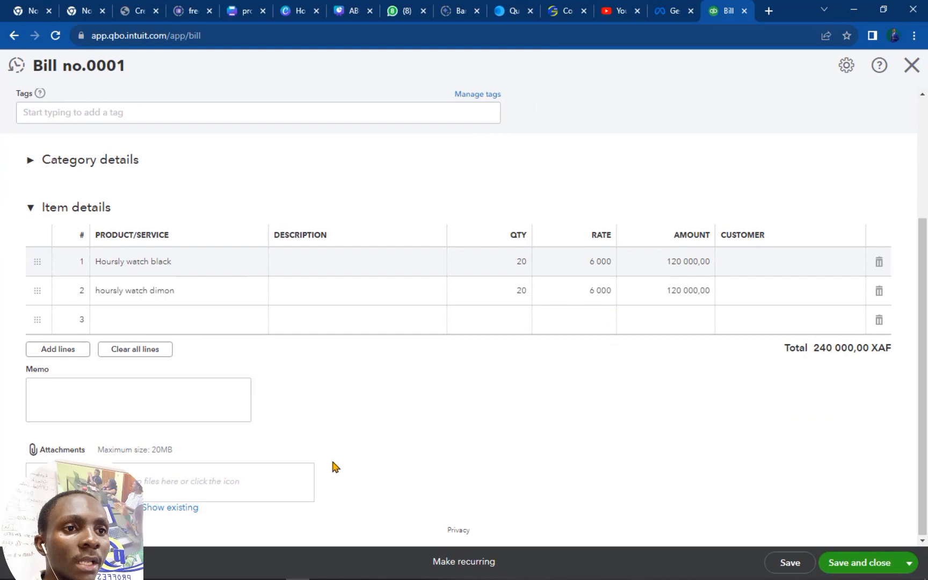
{"action": "left_click", "coordinate": [151, 408]}
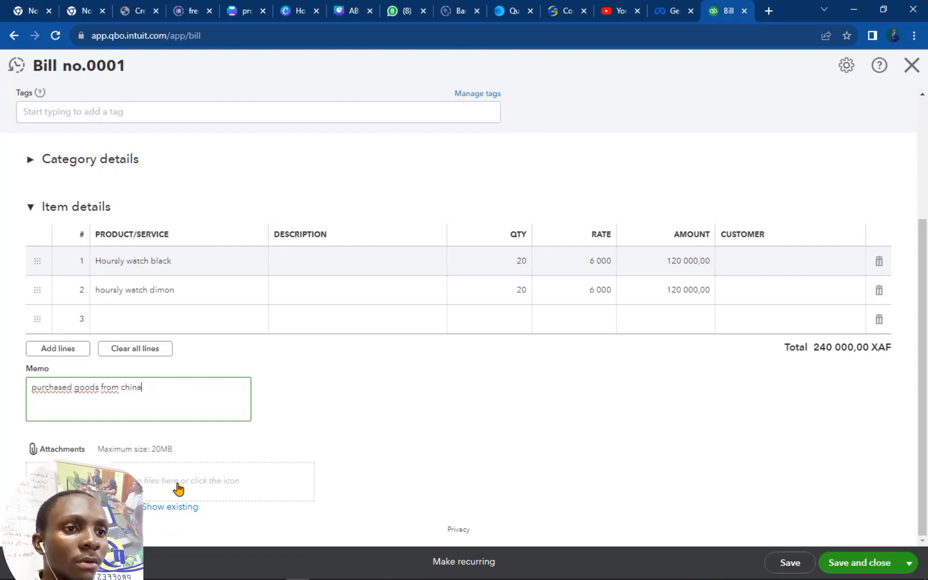
{"action": "scroll", "coordinate": [267, 480], "scroll_direction": "up", "scroll_amount": 3}
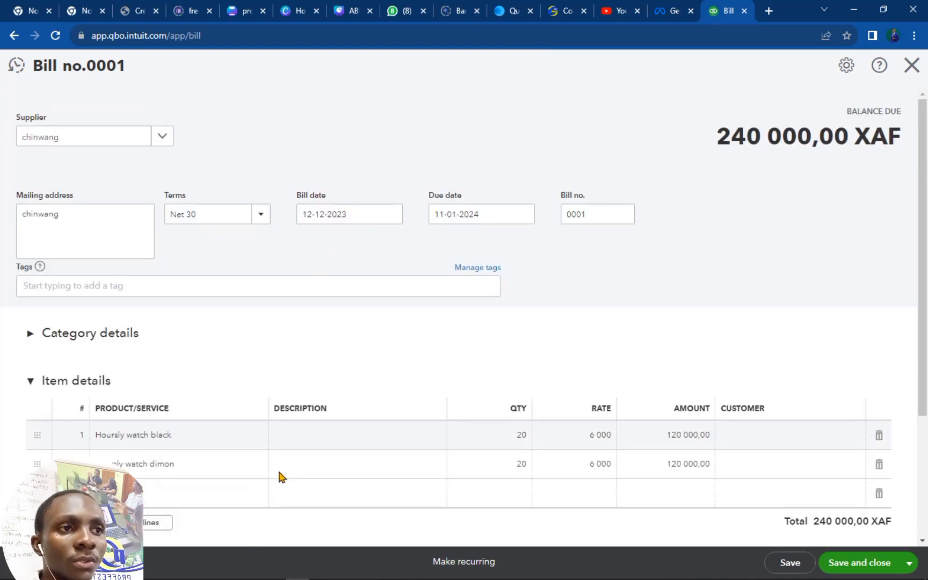
{"action": "scroll", "coordinate": [279, 476], "scroll_direction": "down", "scroll_amount": 3}
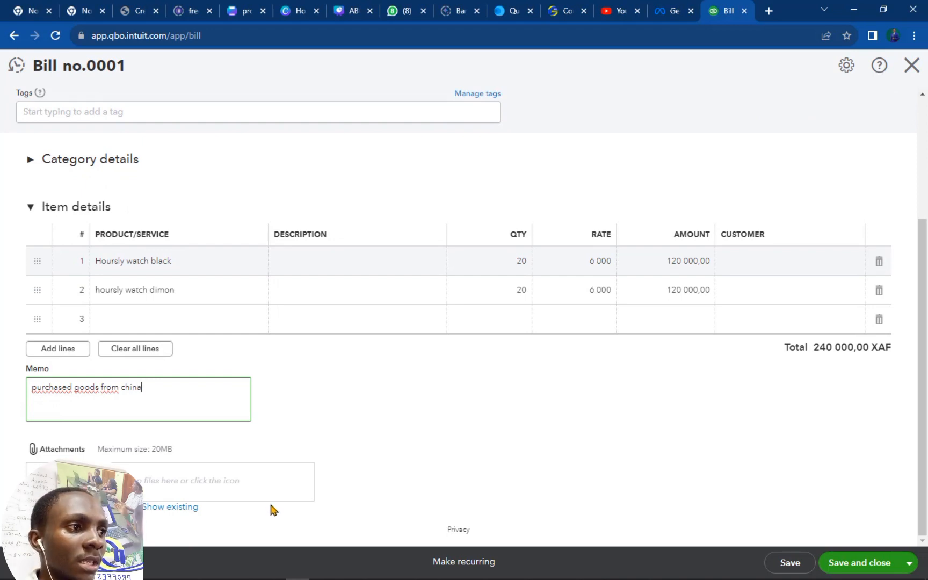
{"action": "scroll", "coordinate": [415, 427], "scroll_direction": "up", "scroll_amount": 3}
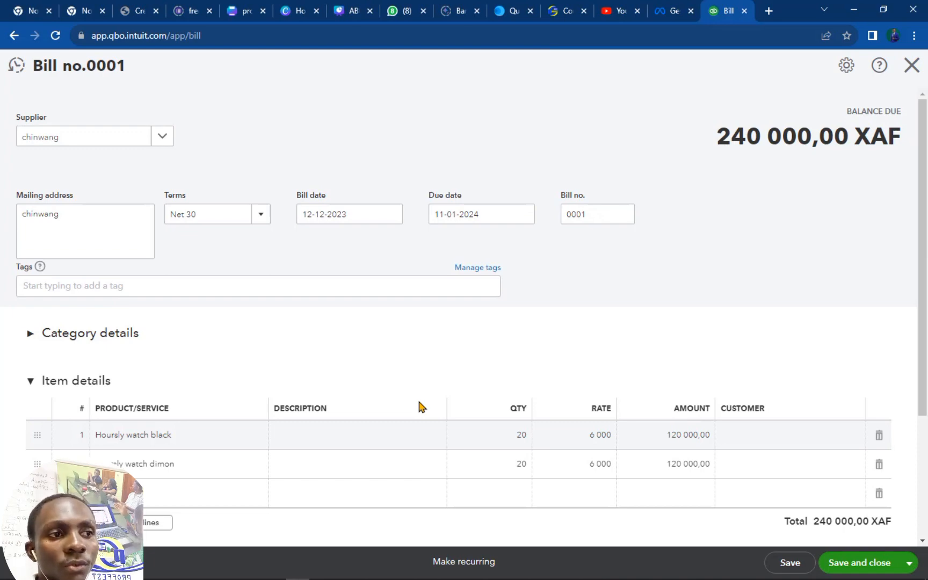
{"action": "scroll", "coordinate": [418, 399], "scroll_direction": "down", "scroll_amount": 3}
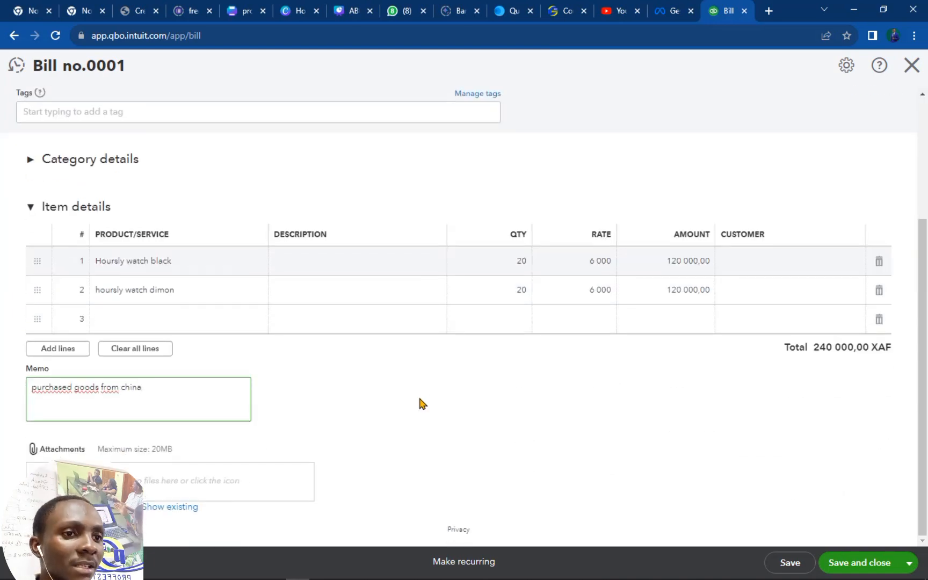
{"action": "scroll", "coordinate": [861, 474], "scroll_direction": "up", "scroll_amount": 3}
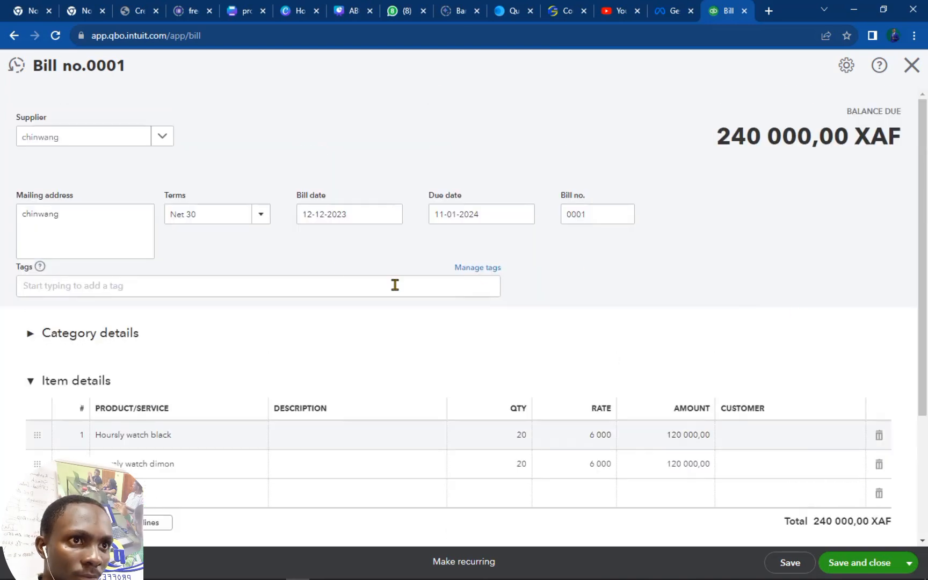
{"action": "scroll", "coordinate": [696, 288], "scroll_direction": "down", "scroll_amount": 3}
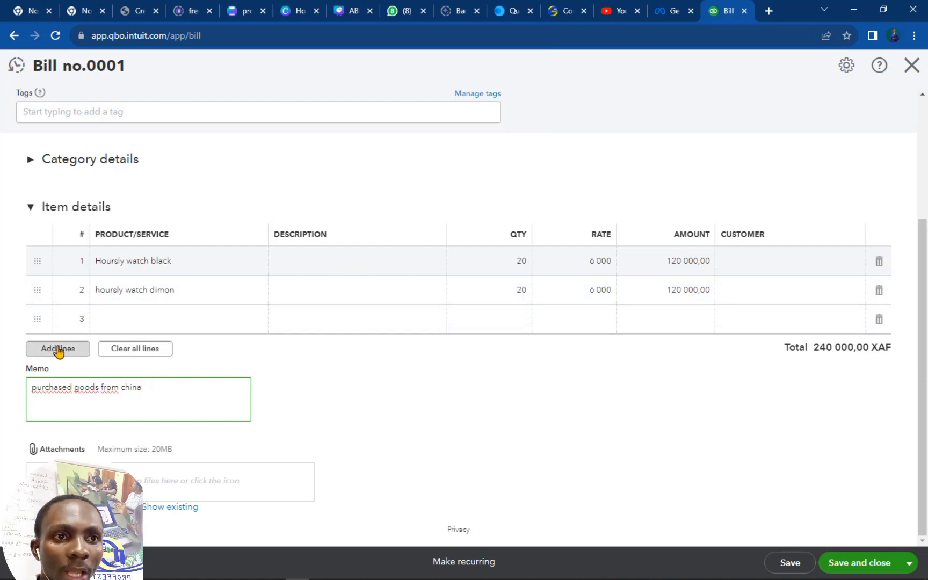
{"action": "left_click", "coordinate": [889, 568]}
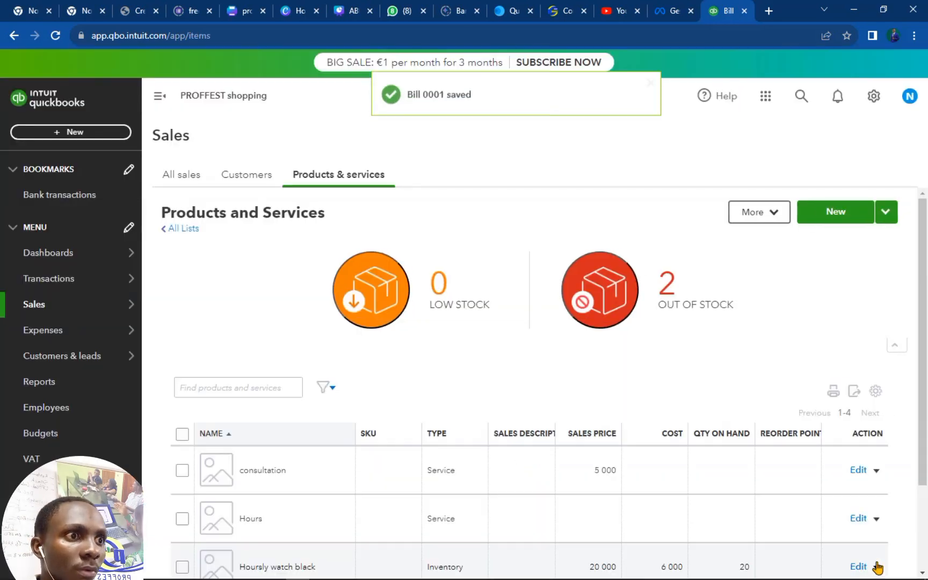
Check the quantities on hand of both watches in the products and services list and view the company settings options.
{"action": "scroll", "coordinate": [671, 333], "scroll_direction": "down", "scroll_amount": 2}
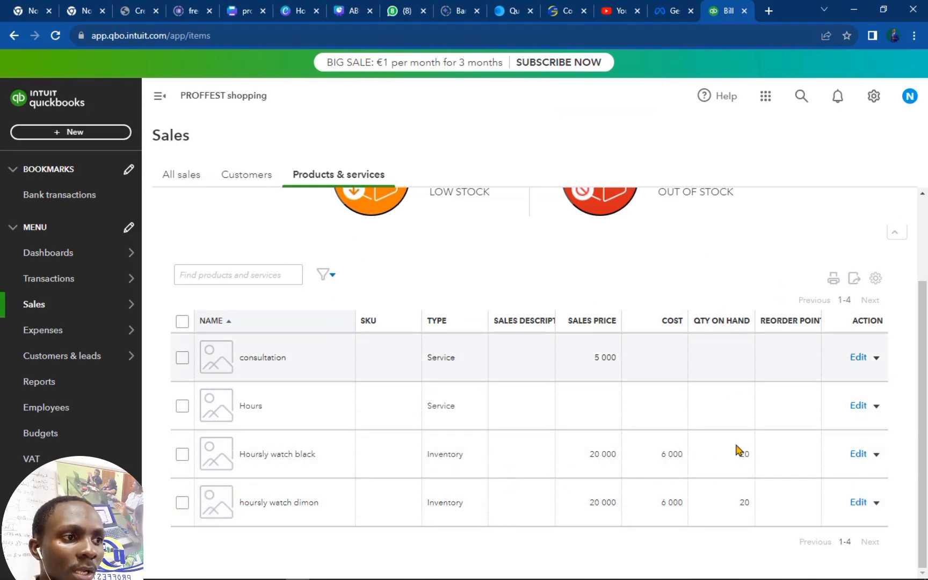
{"action": "scroll", "coordinate": [445, 410], "scroll_direction": "up", "scroll_amount": 2}
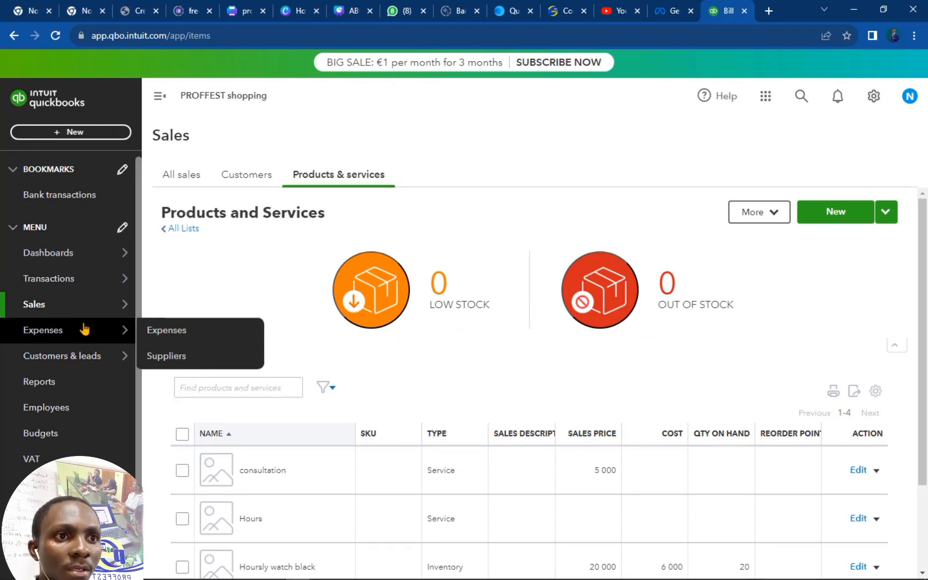
{"action": "mouse_move", "coordinate": [92, 308]}
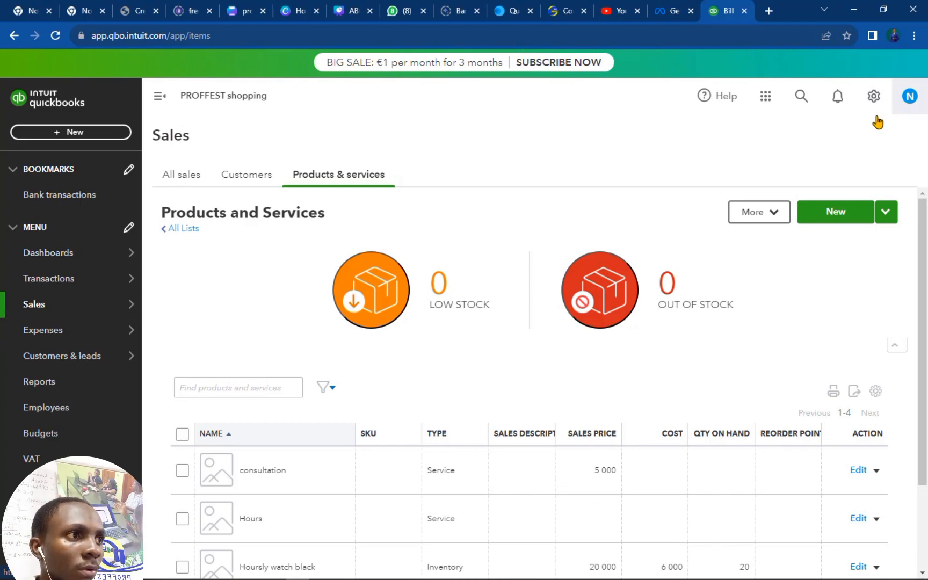
{"action": "left_click", "coordinate": [873, 98]}
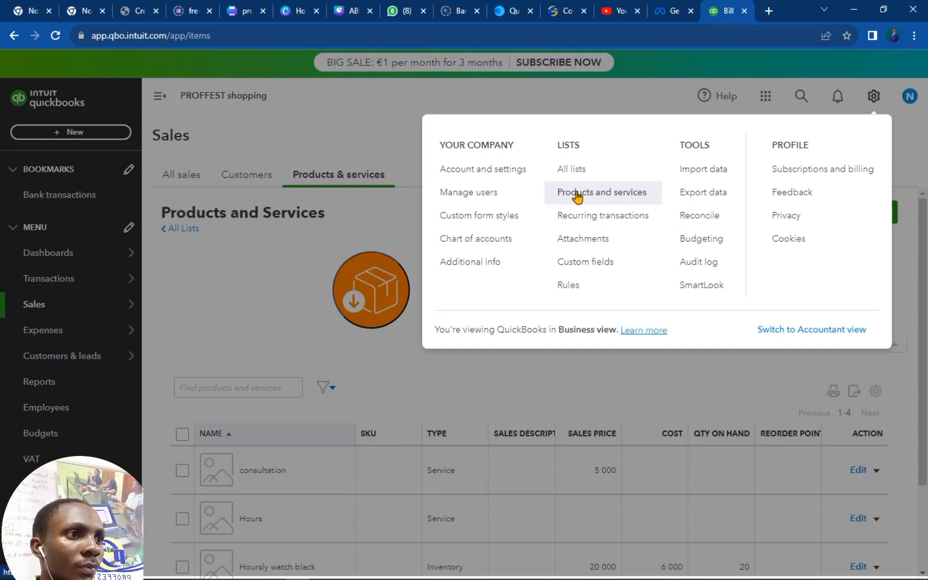
{"action": "left_click", "coordinate": [210, 284]}
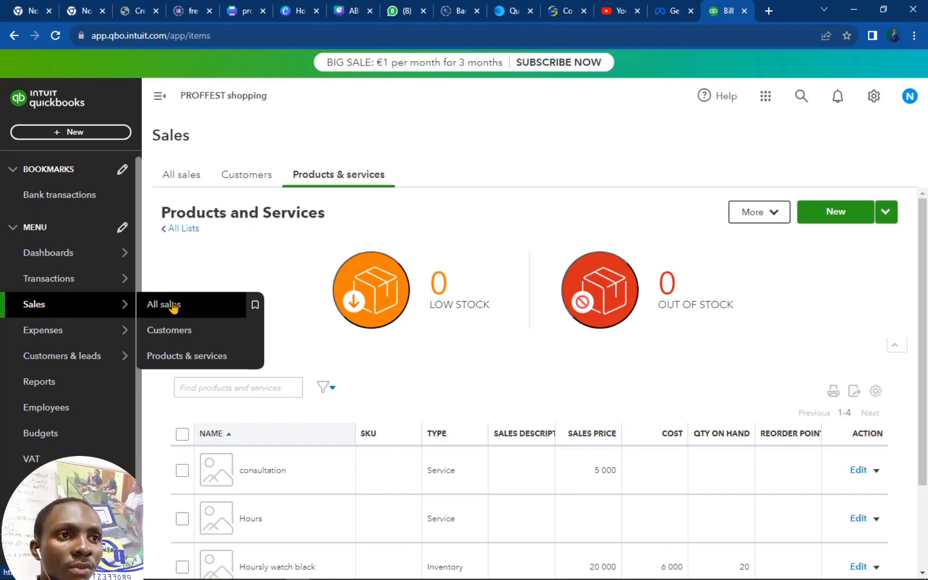
Look over the page of all sales transactions.
{"action": "left_click", "coordinate": [182, 175]}
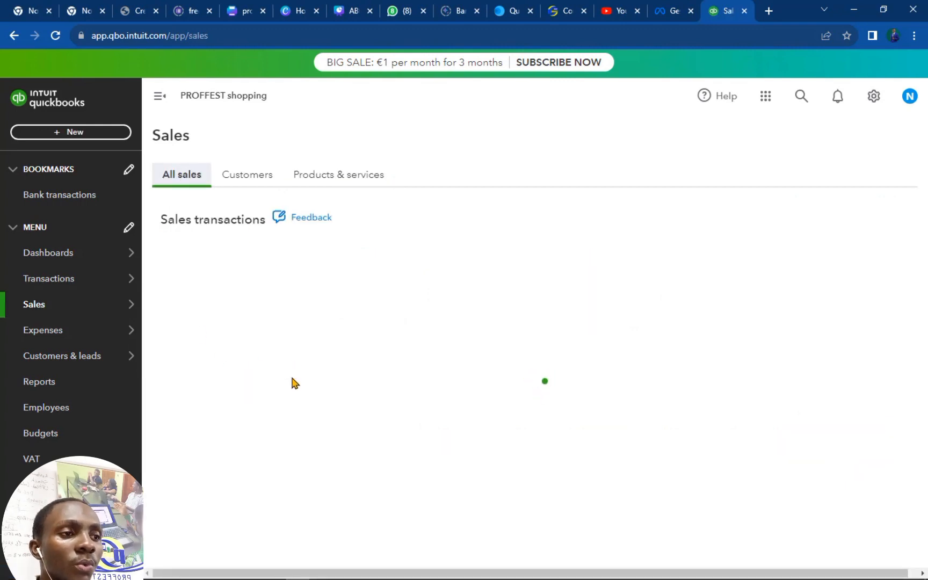
{"action": "scroll", "coordinate": [292, 382], "scroll_direction": "down", "scroll_amount": 3}
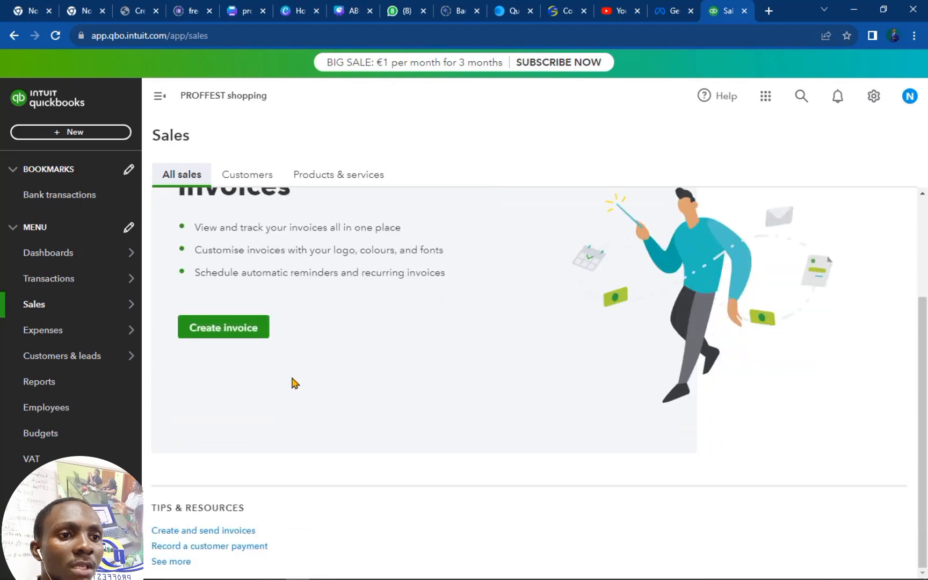
{"action": "scroll", "coordinate": [269, 257], "scroll_direction": "up", "scroll_amount": 3}
Manually add a customer with the display name "other customers" and save the record.
{"action": "left_click", "coordinate": [247, 177]}
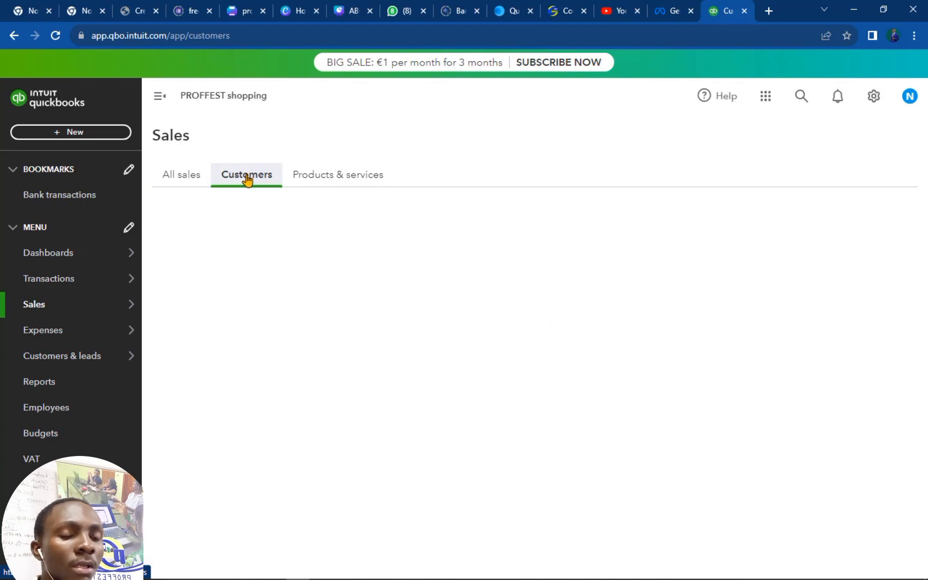
{"action": "mouse_move", "coordinate": [24, 316]}
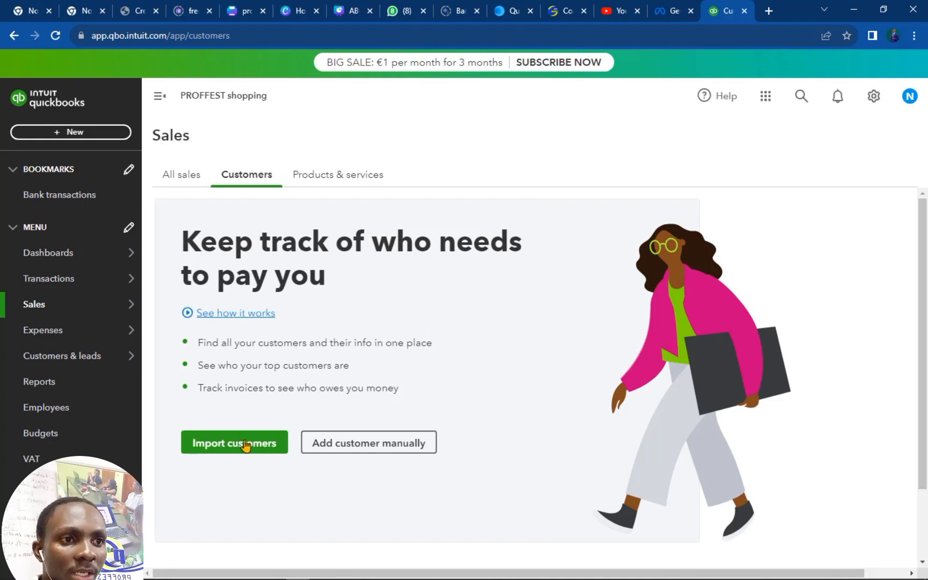
{"action": "left_click", "coordinate": [413, 446]}
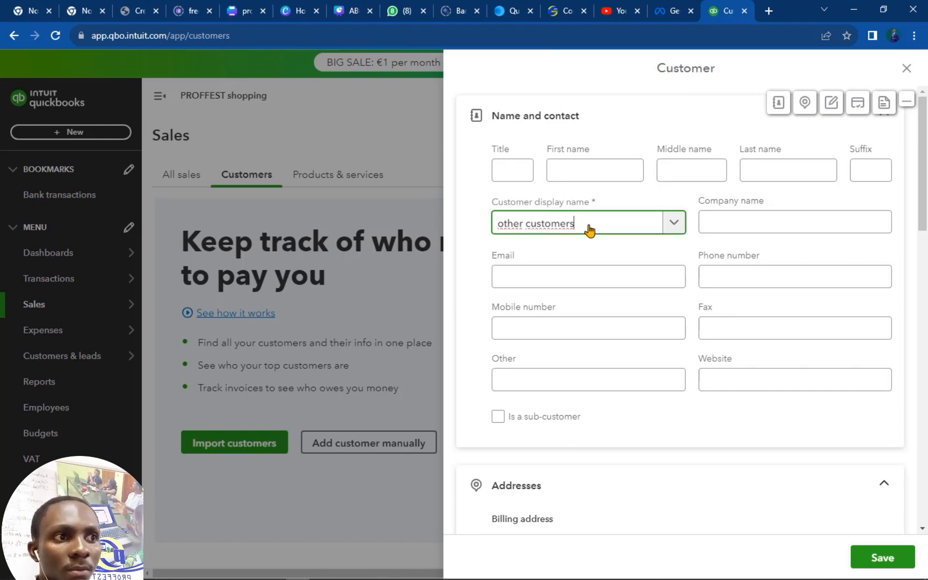
{"action": "scroll", "coordinate": [723, 412], "scroll_direction": "down", "scroll_amount": 6}
{"action": "scroll", "coordinate": [720, 414], "scroll_direction": "up", "scroll_amount": 6}
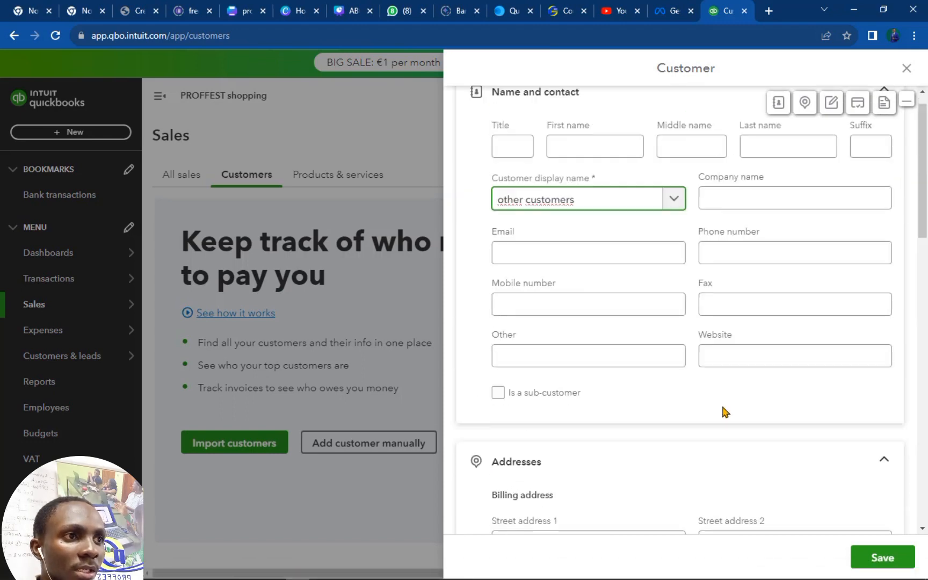
{"action": "left_click", "coordinate": [887, 557]}
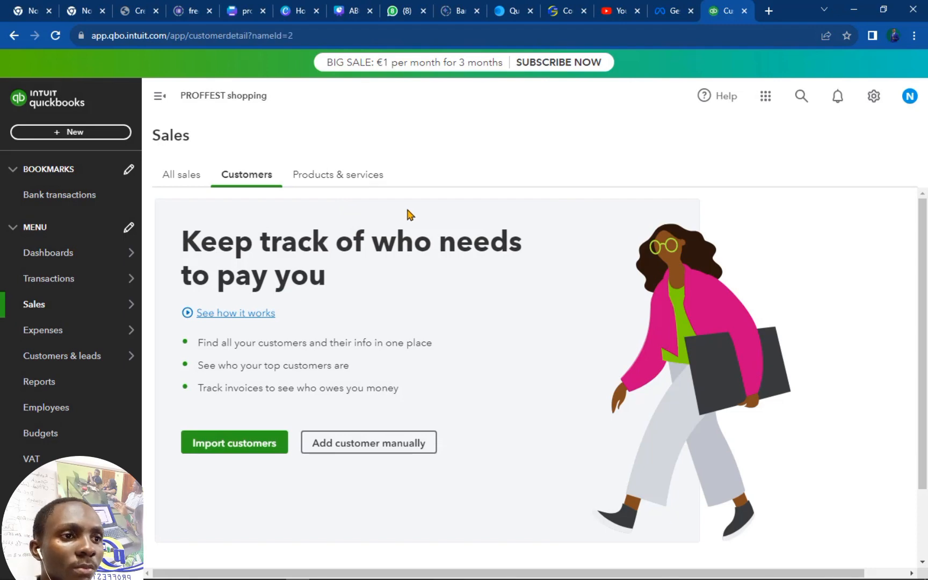
Look over the details page of the customer "other customers".
{"action": "scroll", "coordinate": [451, 307], "scroll_direction": "down", "scroll_amount": 2}
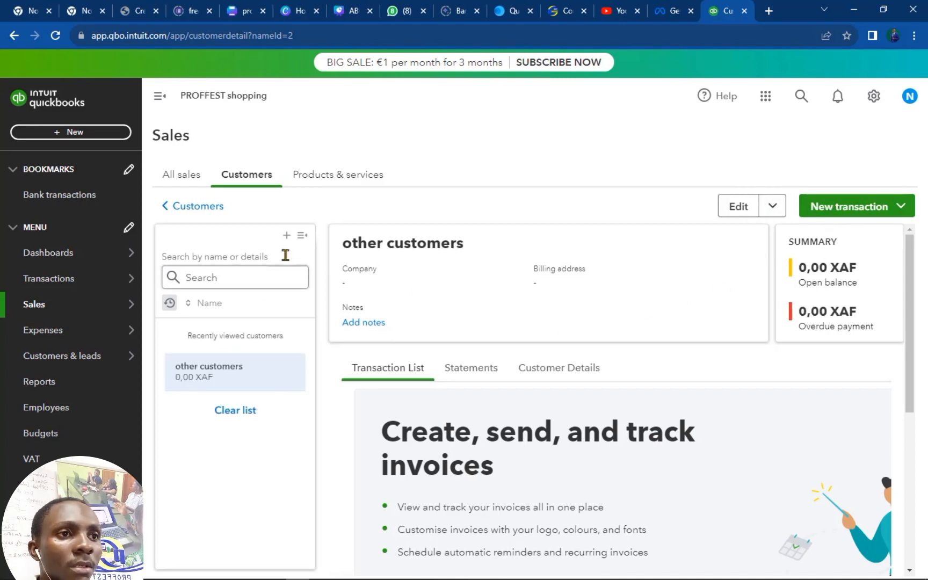
{"action": "scroll", "coordinate": [654, 387], "scroll_direction": "down", "scroll_amount": 5}
{"action": "scroll", "coordinate": [675, 429], "scroll_direction": "up", "scroll_amount": 5}
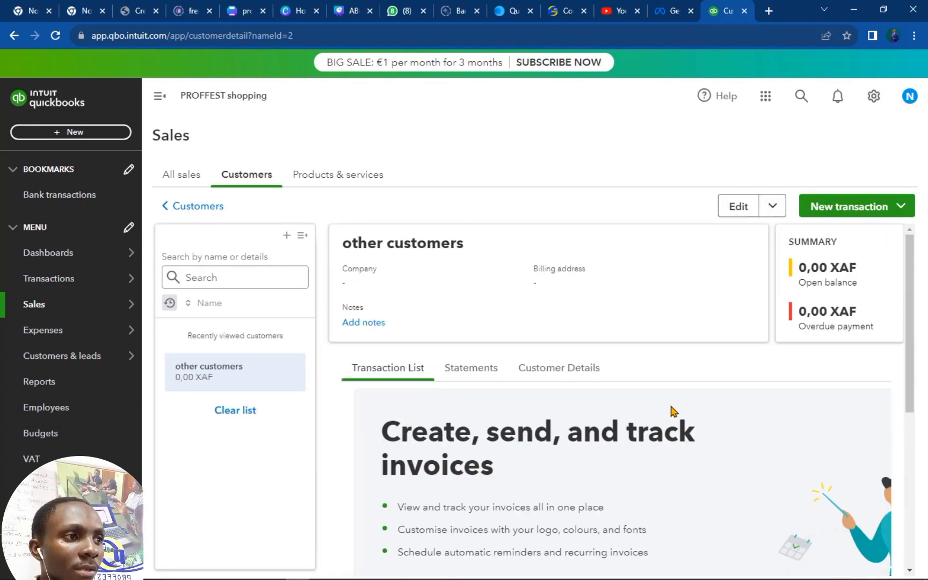
Return to the customers list and start a new customer record, entering the customer's display name.
{"action": "left_click", "coordinate": [169, 206]}
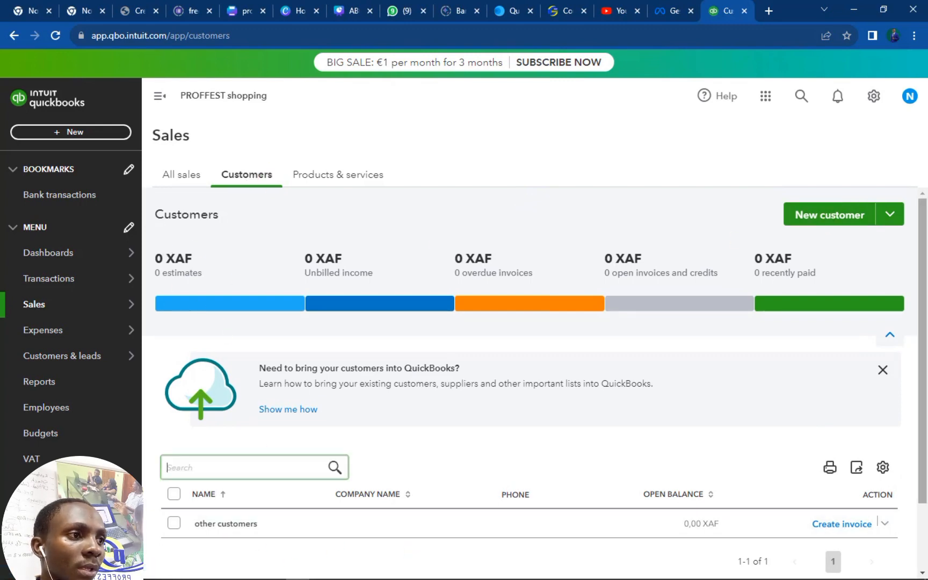
{"action": "mouse_move", "coordinate": [104, 300]}
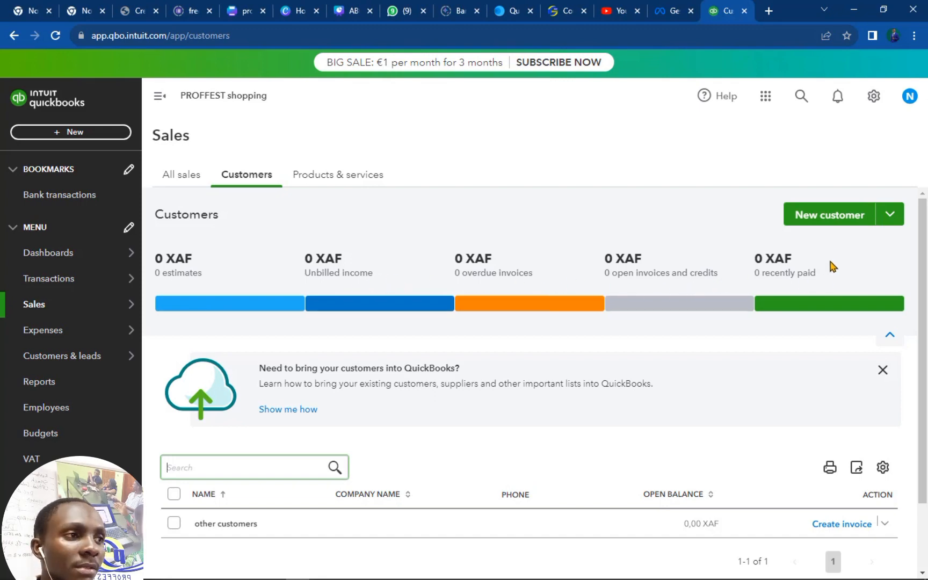
{"action": "left_click", "coordinate": [838, 219]}
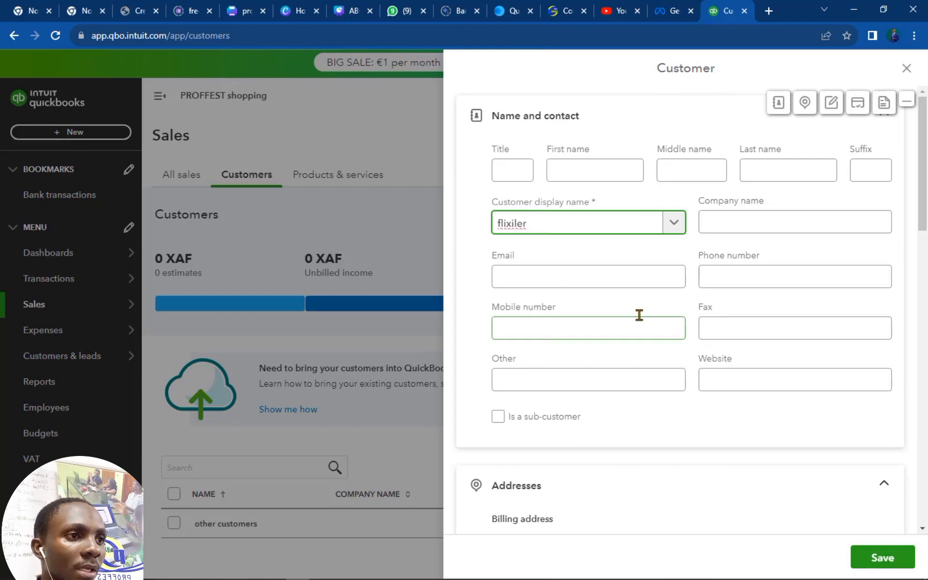
Clear the display name in the new customer record.
{"action": "left_click", "coordinate": [543, 275]}
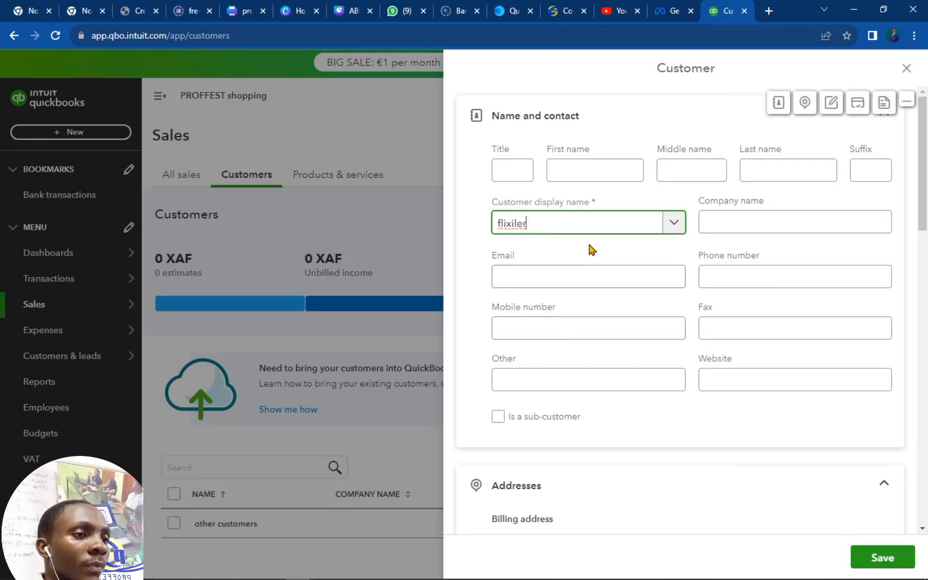
{"action": "key", "text": "BackSpace"}
{"action": "key", "text": "BackSpace"}
{"action": "key", "text": "BackSpace"}
{"action": "key", "text": "BackSpace"}
{"action": "key", "text": "BackSpace"}
{"action": "key", "text": "BackSpace"}
{"action": "key", "text": "BackSpace"}
{"action": "key", "text": "BackSpace"}
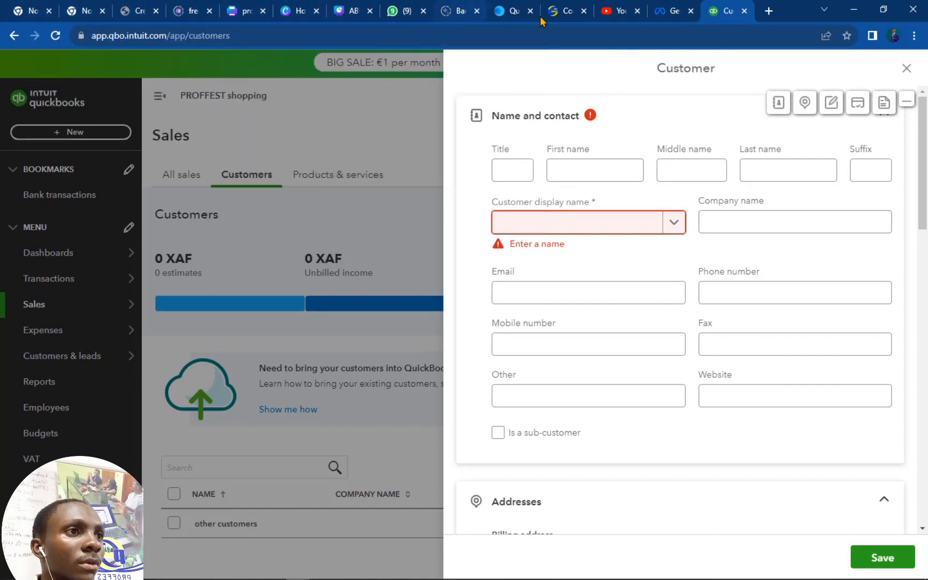
Open the "free QuickBooks training" Google Form in a new browser tab and show its response summary with respondents' e-mails and names.
{"action": "left_click", "coordinate": [768, 10]}
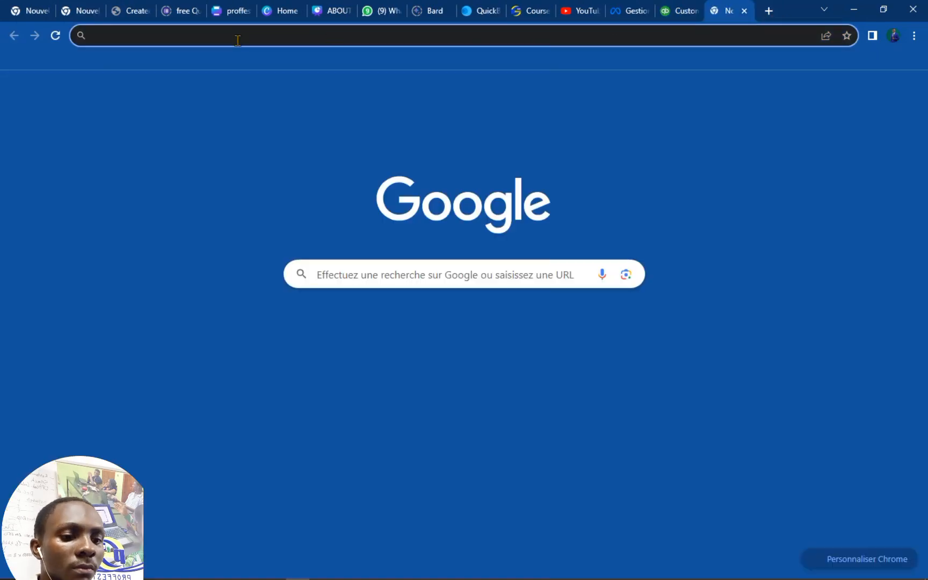
{"action": "type", "text": "form"}
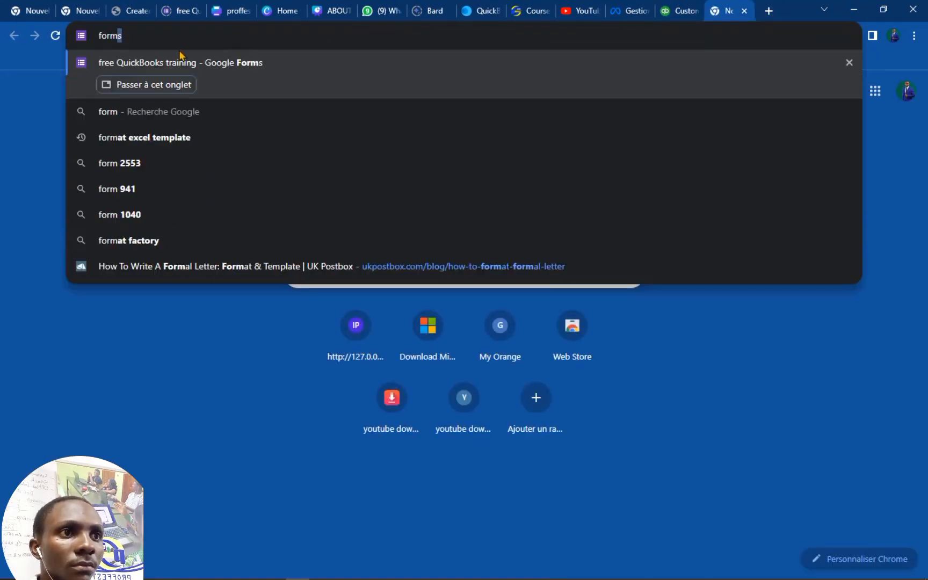
{"action": "left_click", "coordinate": [176, 64]}
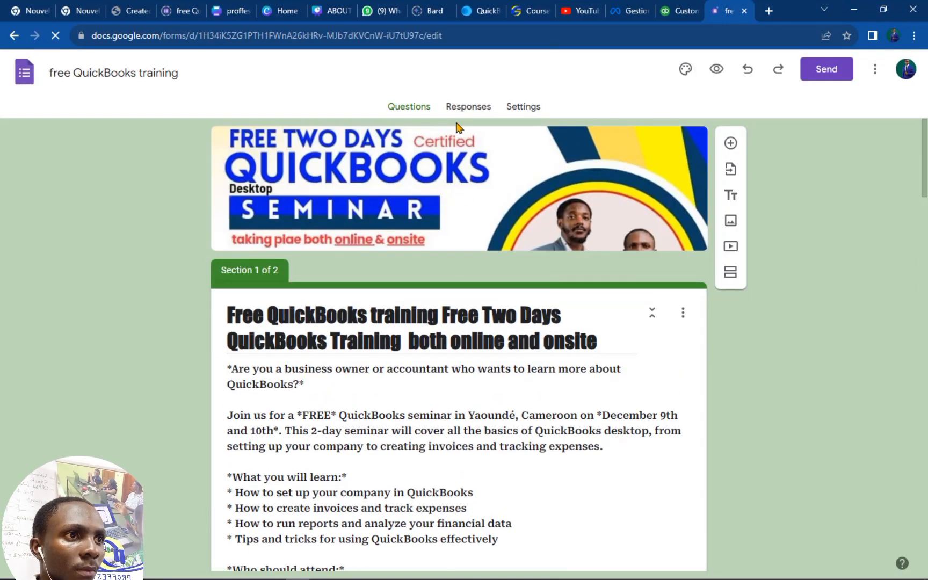
{"action": "left_click", "coordinate": [482, 109]}
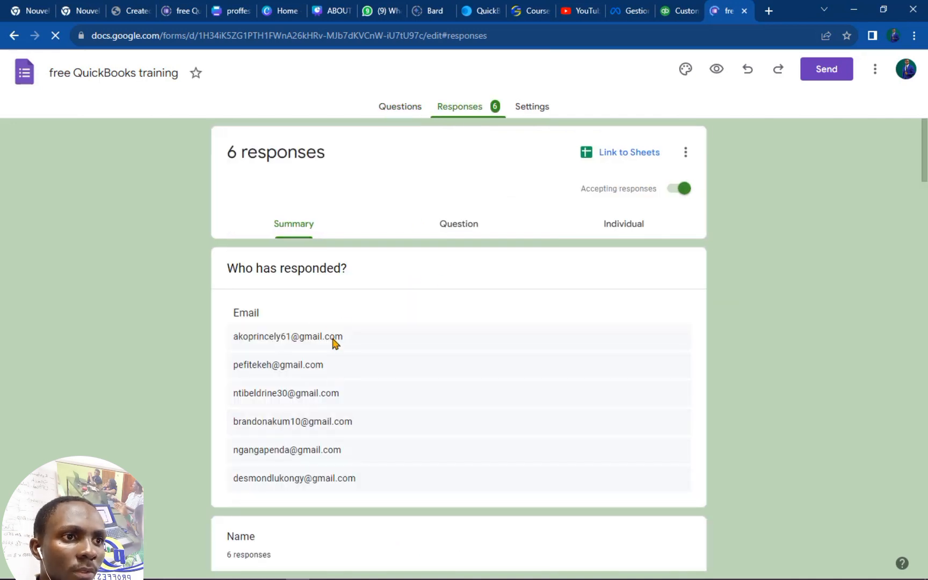
{"action": "scroll", "coordinate": [347, 414], "scroll_direction": "down", "scroll_amount": 3}
{"action": "scroll", "coordinate": [349, 409], "scroll_direction": "up", "scroll_amount": 3}
{"action": "scroll", "coordinate": [352, 406], "scroll_direction": "down", "scroll_amount": 2}
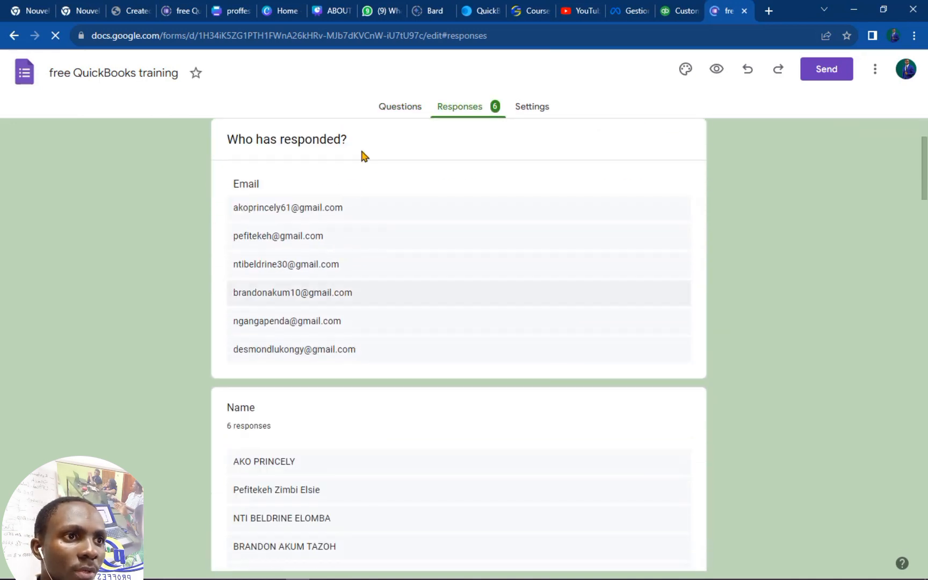
{"action": "scroll", "coordinate": [375, 460], "scroll_direction": "down", "scroll_amount": 2}
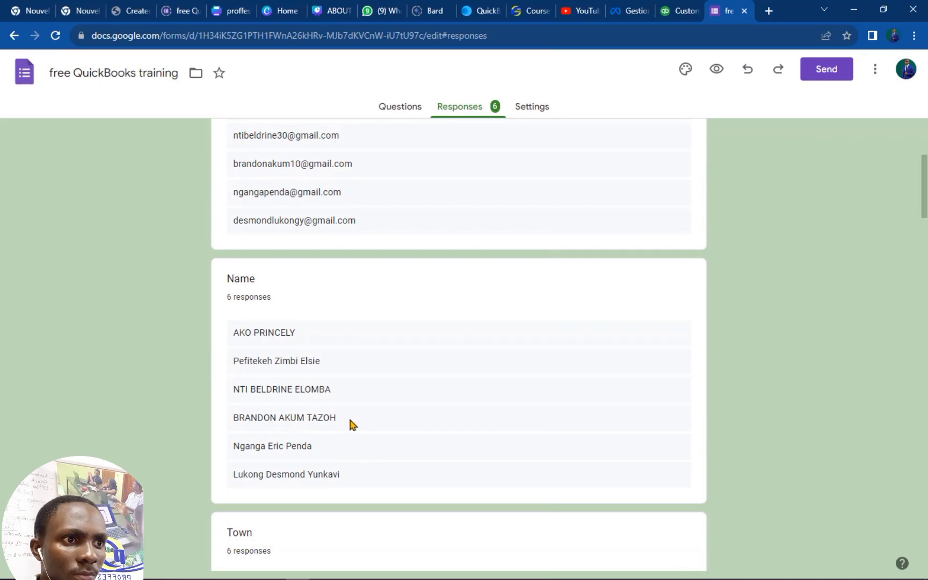
Copy the fourth respondent's name from the form responses into the customer display name of the new QuickBooks customer record.
{"action": "left_click_drag", "start_coordinate": [228, 431], "coordinate": [253, 414]}
{"action": "right_click", "coordinate": [254, 417]}
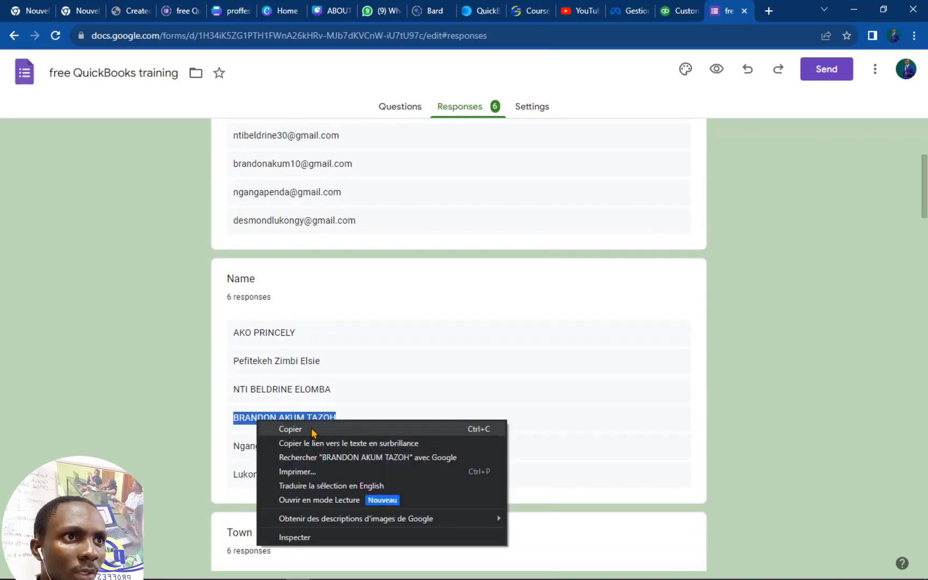
{"action": "left_click", "coordinate": [260, 431]}
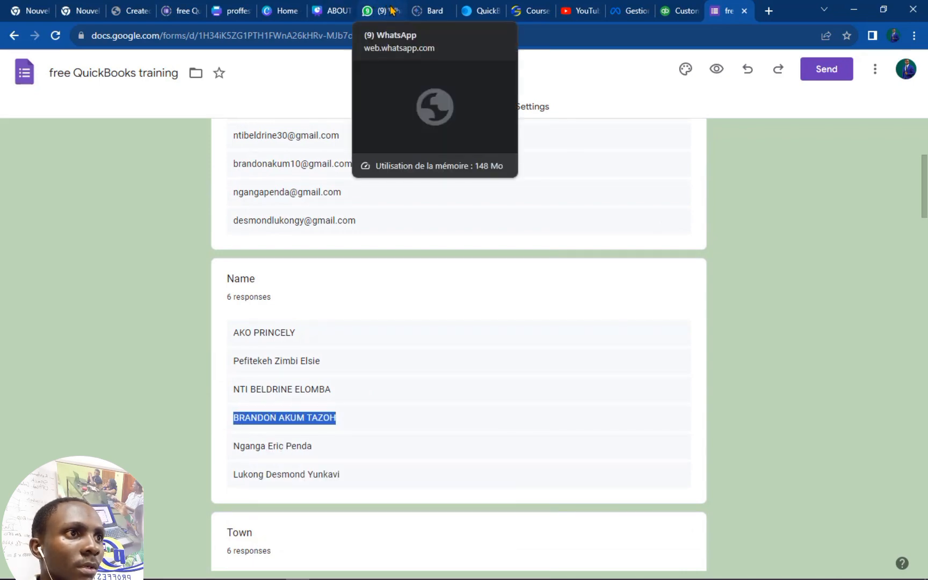
{"action": "left_click", "coordinate": [671, 12]}
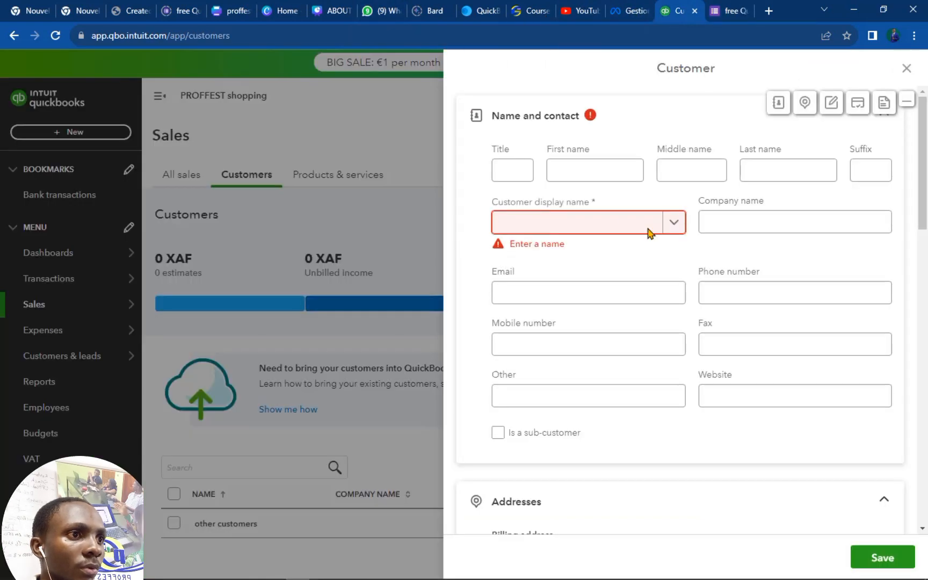
{"action": "left_click", "coordinate": [584, 229]}
{"action": "key", "text": "ctrl+v"}
Copy the fourth respondent's e-mail from the form responses into the customer's e-mail field and save the record.
{"action": "left_click", "coordinate": [719, 13]}
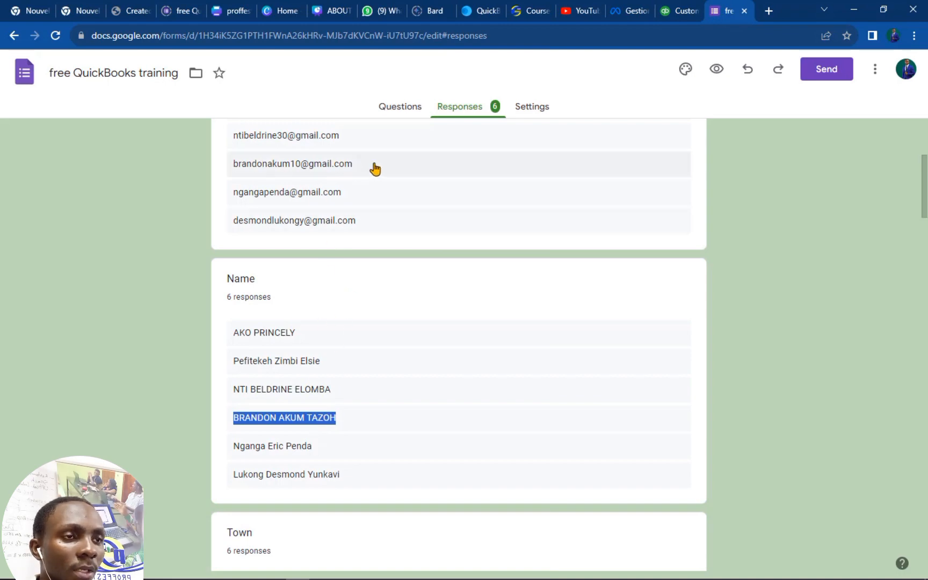
{"action": "left_click_drag", "start_coordinate": [375, 165], "coordinate": [234, 165]}
{"action": "right_click", "coordinate": [258, 164]}
{"action": "left_click", "coordinate": [315, 173]}
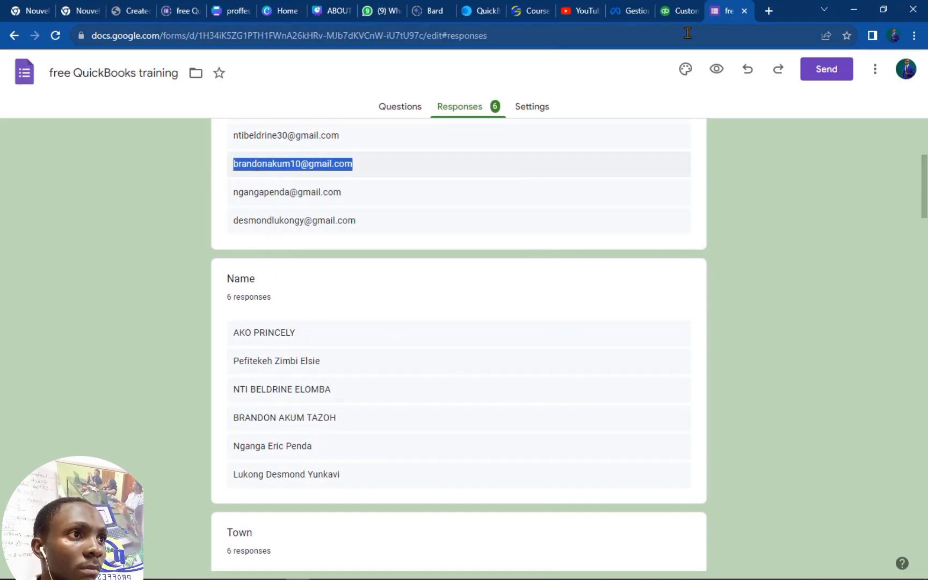
{"action": "left_click", "coordinate": [680, 11]}
{"action": "left_click", "coordinate": [580, 276]}
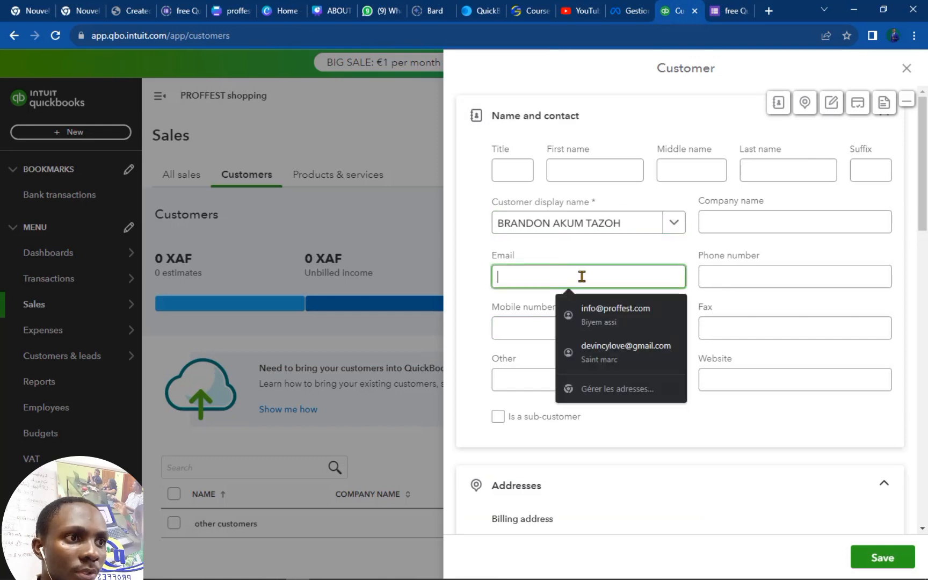
{"action": "key", "text": "ctrl+v"}
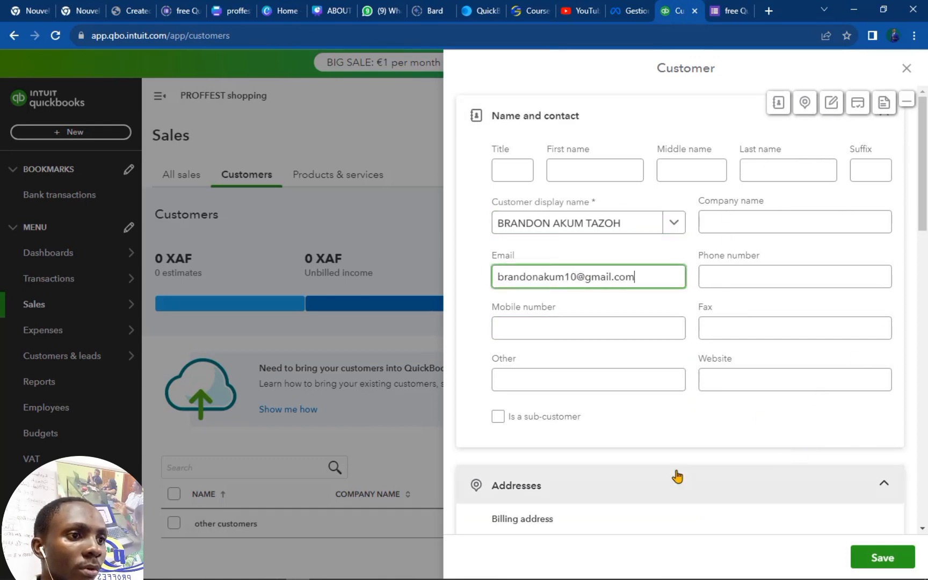
{"action": "scroll", "coordinate": [673, 476], "scroll_direction": "down", "scroll_amount": 3}
{"action": "scroll", "coordinate": [706, 437], "scroll_direction": "up", "scroll_amount": 3}
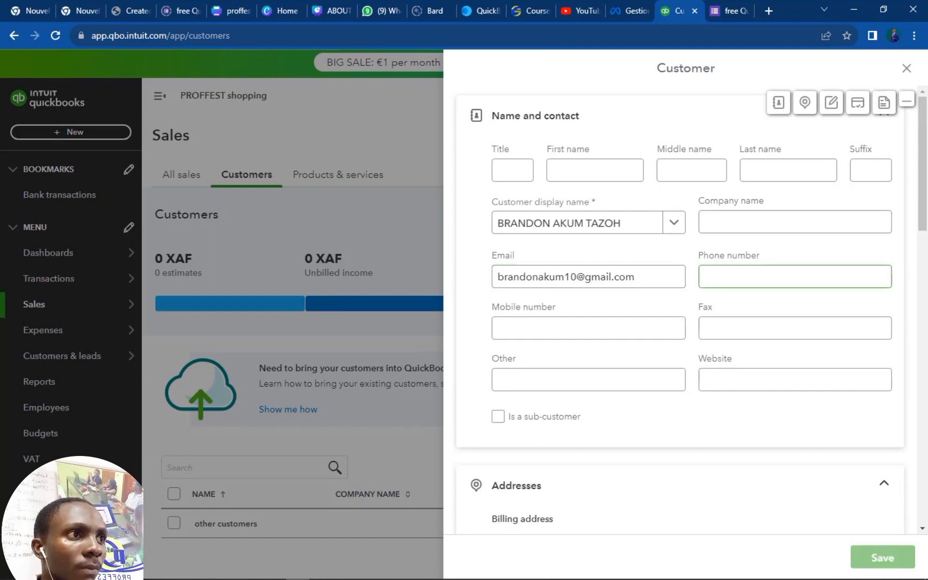
Copy the second respondent's name from the form, start another new customer in QuickBooks with it as display name, and return to the form.
{"action": "left_click", "coordinate": [728, 10]}
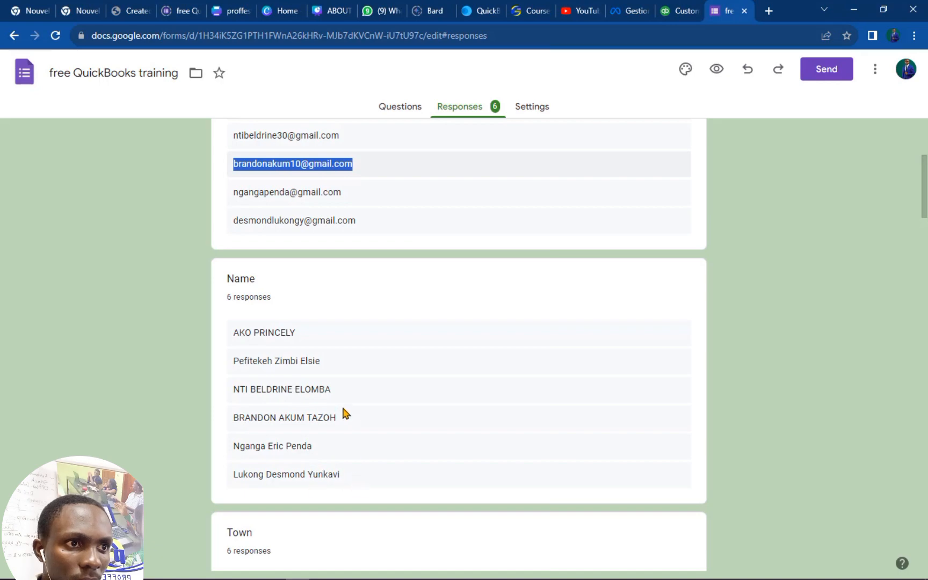
{"action": "triple_click", "coordinate": [253, 359]}
{"action": "right_click", "coordinate": [259, 361]}
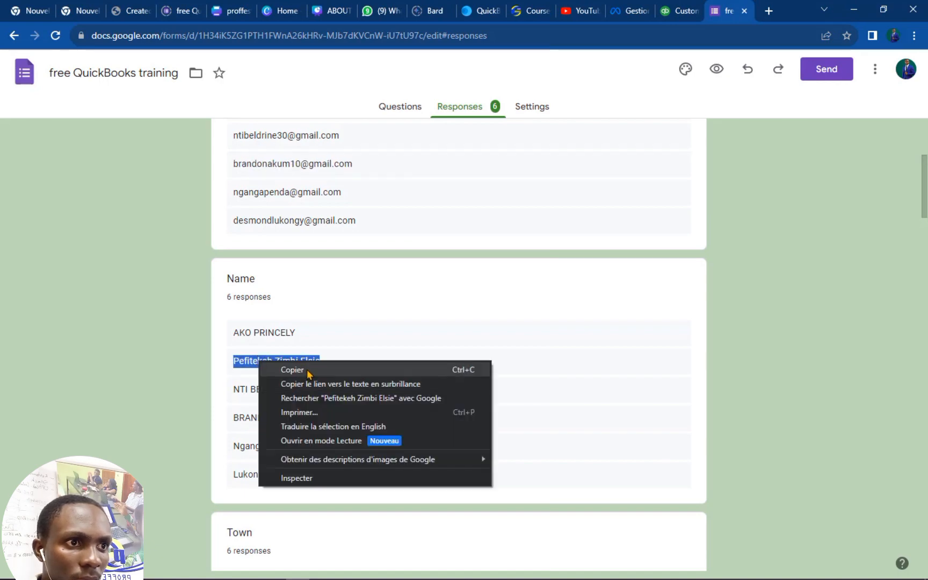
{"action": "left_click", "coordinate": [266, 367]}
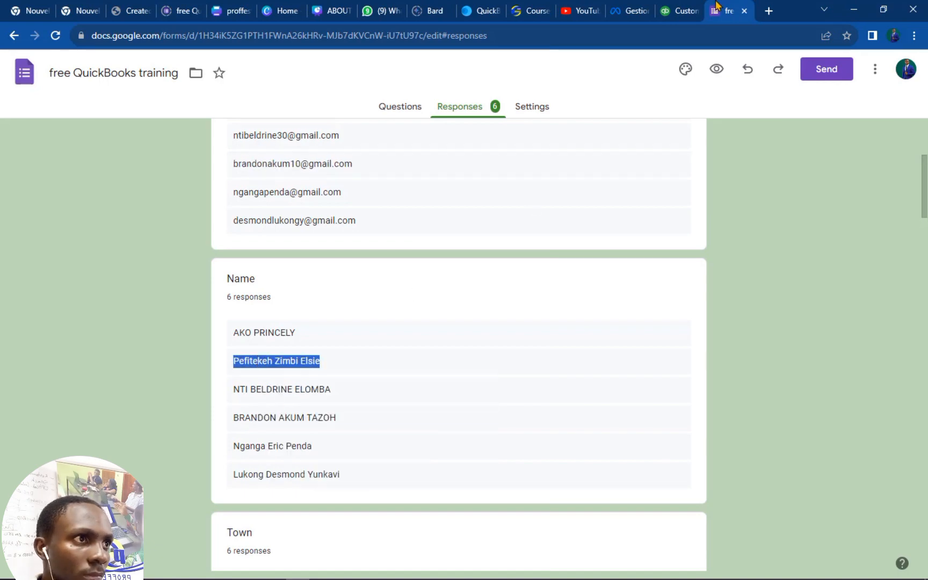
{"action": "left_click", "coordinate": [682, 13]}
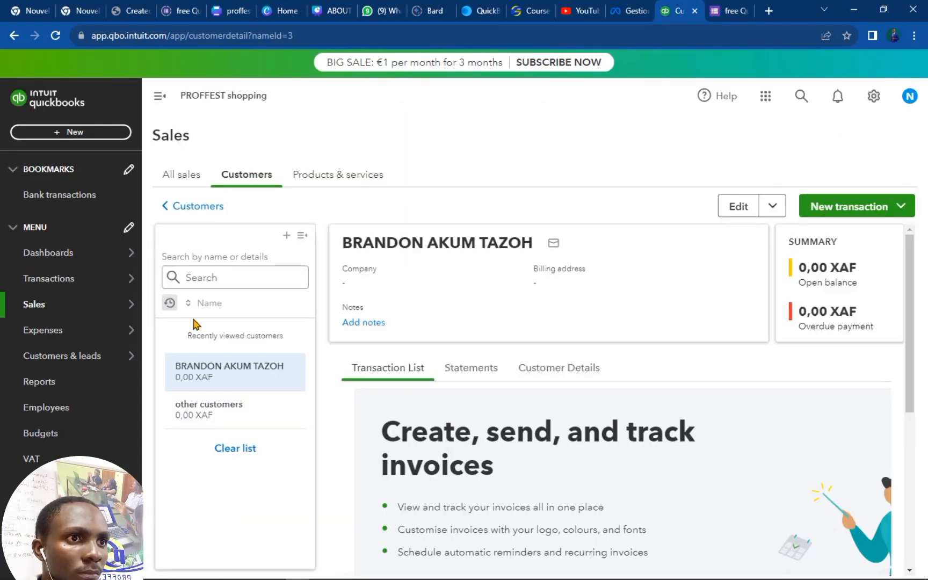
{"action": "left_click", "coordinate": [177, 207]}
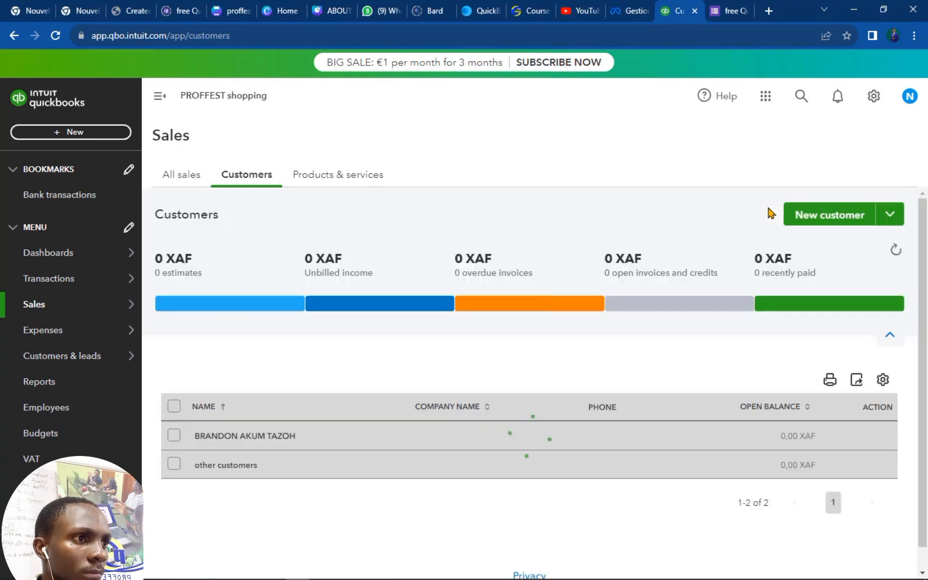
{"action": "left_click", "coordinate": [836, 215]}
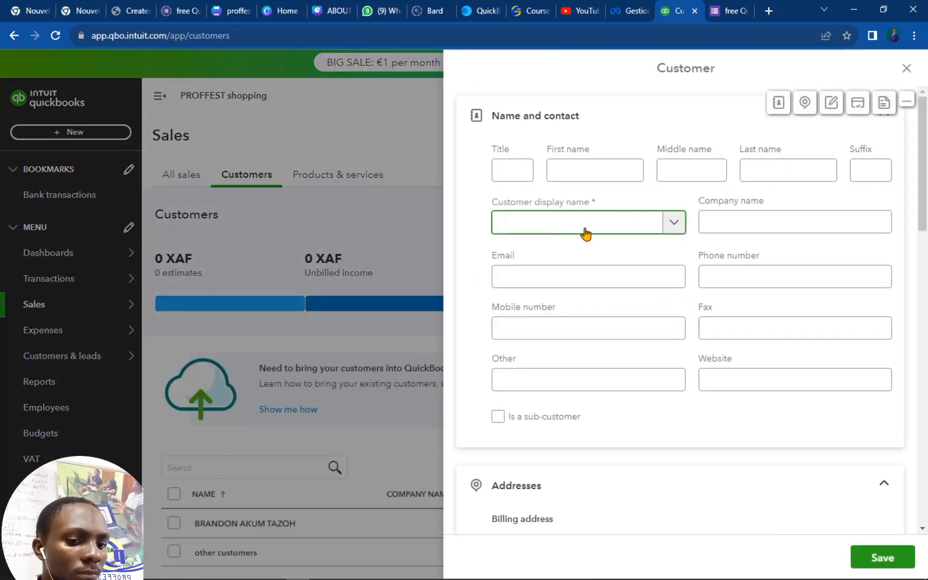
{"action": "key", "text": "ctrl+v"}
{"action": "left_click", "coordinate": [729, 12]}
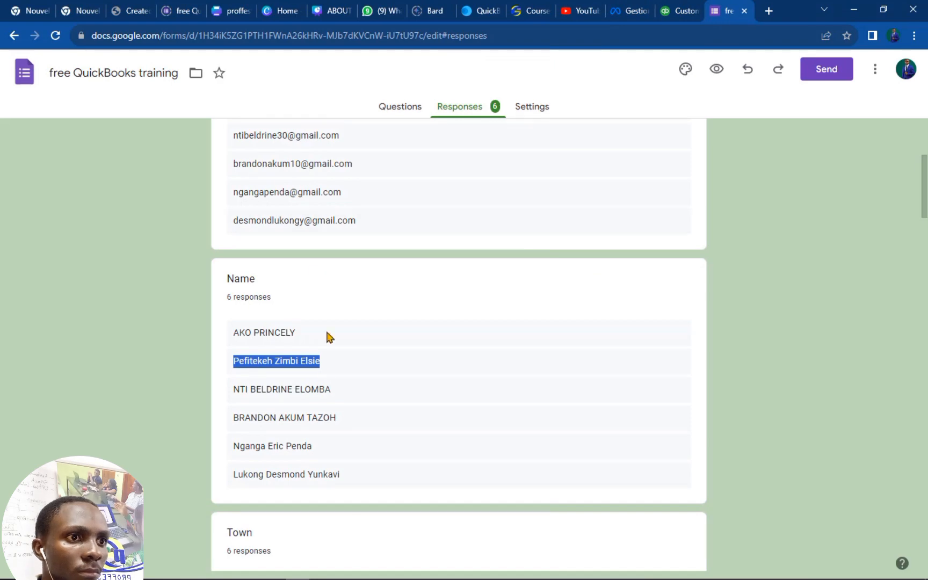
{"action": "scroll", "coordinate": [343, 231], "scroll_direction": "up", "scroll_amount": 2}
{"action": "left_click_drag", "start_coordinate": [323, 237], "coordinate": [230, 242]}
{"action": "left_click", "coordinate": [261, 239]}
{"action": "right_click", "coordinate": [262, 239]}
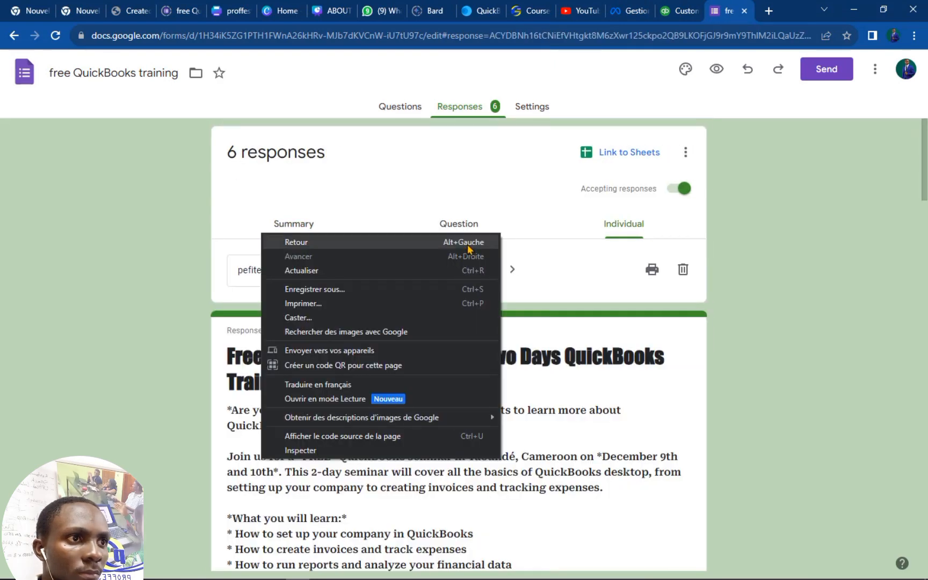
{"action": "left_click", "coordinate": [465, 222]}
{"action": "left_click", "coordinate": [465, 223]}
{"action": "scroll", "coordinate": [297, 430], "scroll_direction": "down", "scroll_amount": 3}
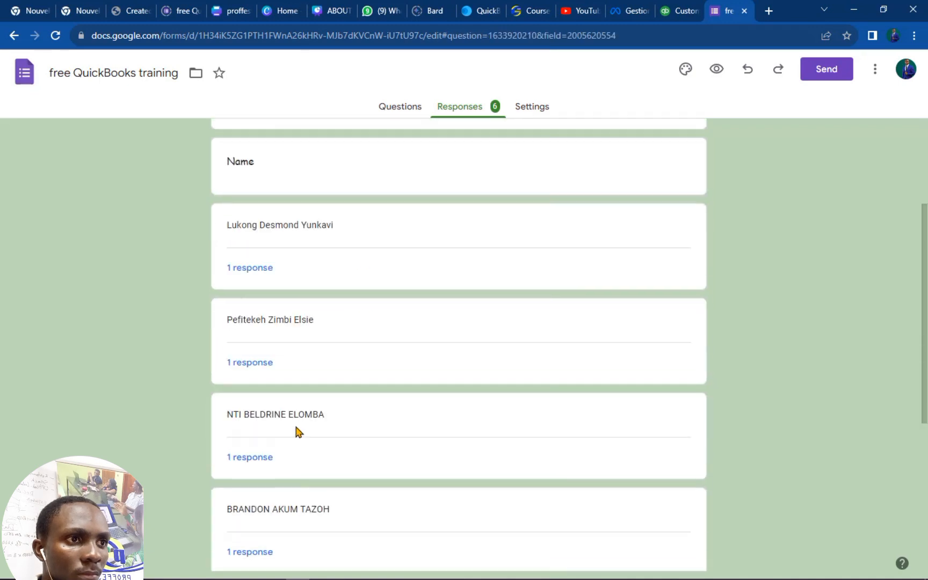
{"action": "scroll", "coordinate": [515, 276], "scroll_direction": "up", "scroll_amount": 3}
{"action": "scroll", "coordinate": [445, 388], "scroll_direction": "down", "scroll_amount": 7}
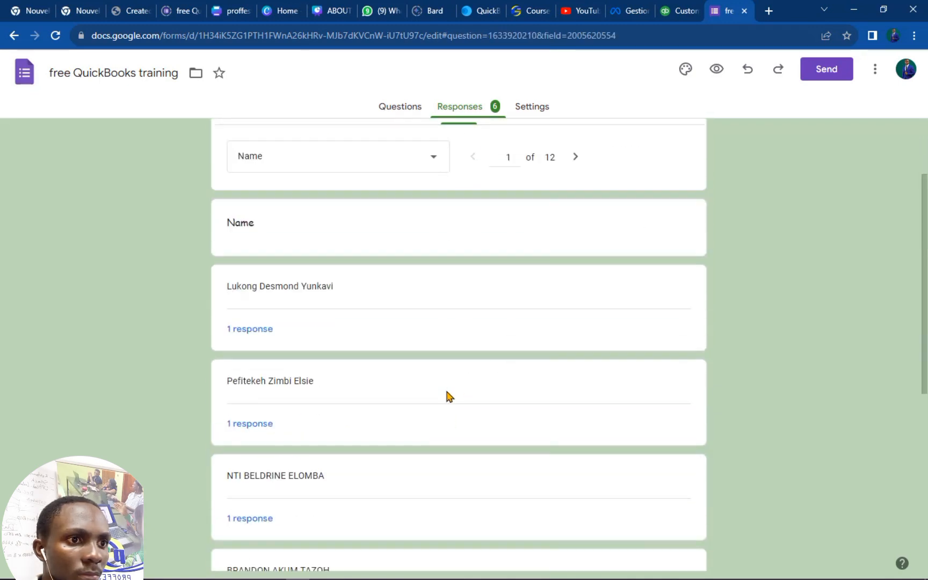
{"action": "scroll", "coordinate": [445, 387], "scroll_direction": "up", "scroll_amount": 3}
{"action": "scroll", "coordinate": [445, 385], "scroll_direction": "down", "scroll_amount": 4}
{"action": "scroll", "coordinate": [445, 388], "scroll_direction": "up", "scroll_amount": 10}
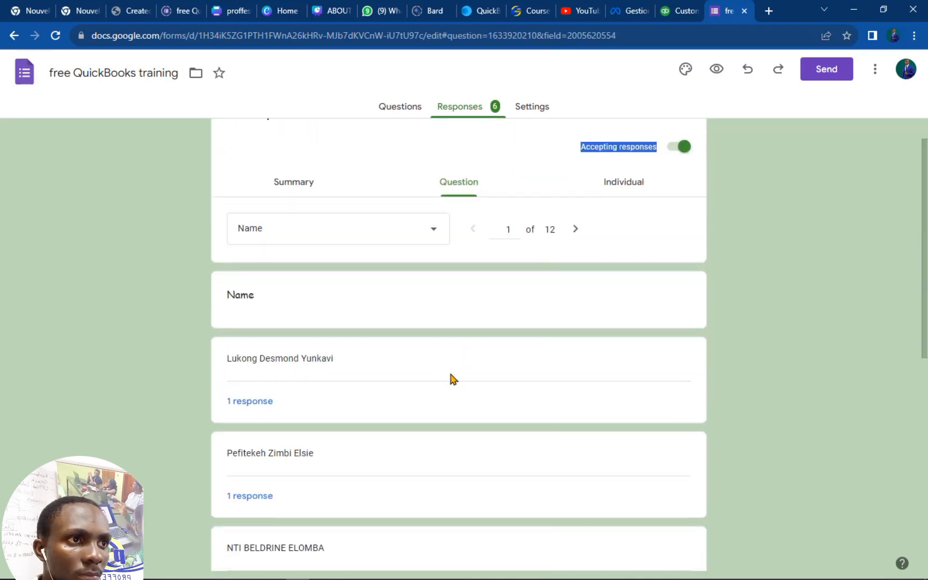
{"action": "left_click", "coordinate": [578, 247]}
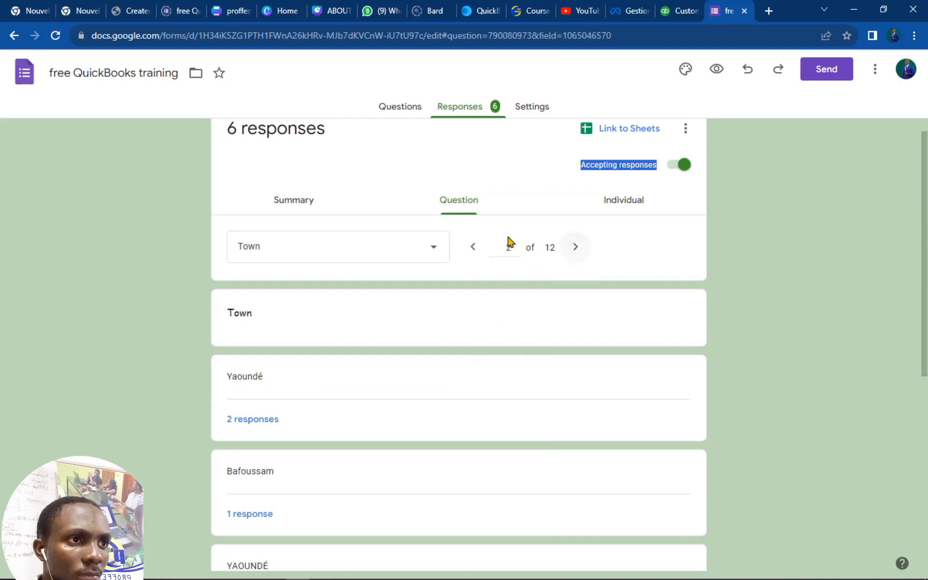
{"action": "left_click", "coordinate": [306, 200]}
{"action": "left_click_drag", "start_coordinate": [322, 370], "coordinate": [225, 365]}
{"action": "key", "text": "ctrl+c"}
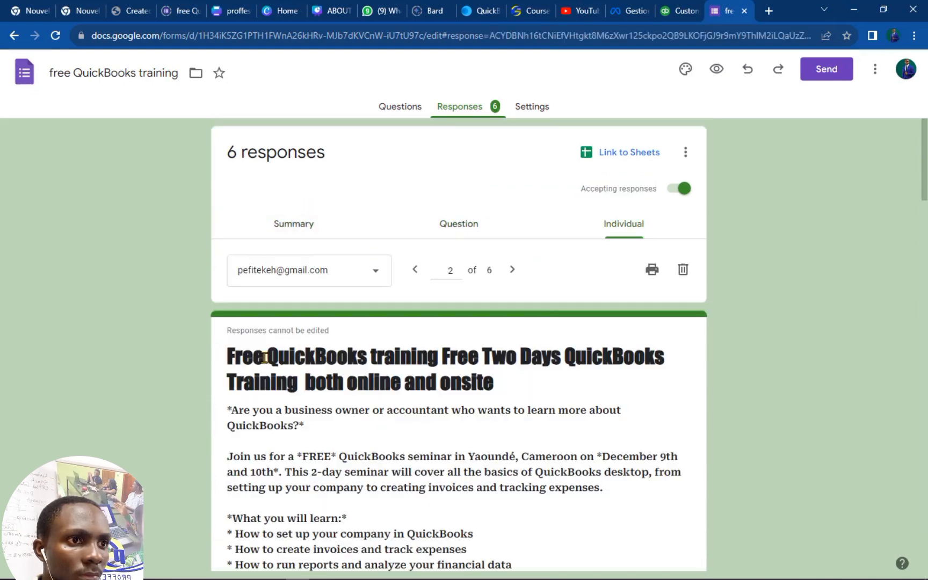
{"action": "left_click", "coordinate": [456, 228]}
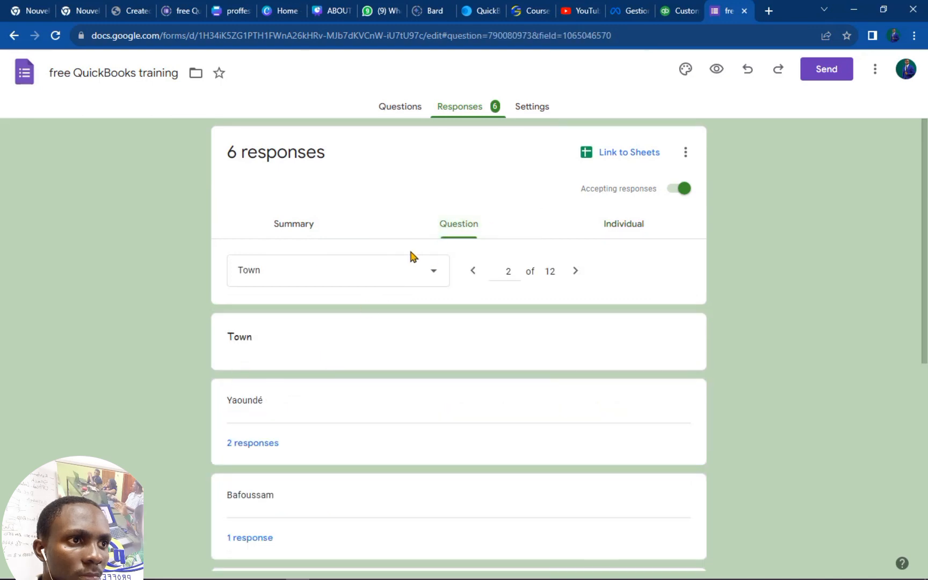
Copy the second respondent's e-mail from the response summary into the new QuickBooks customer's e-mail field and save the record.
{"action": "left_click", "coordinate": [301, 227]}
{"action": "right_click", "coordinate": [272, 367]}
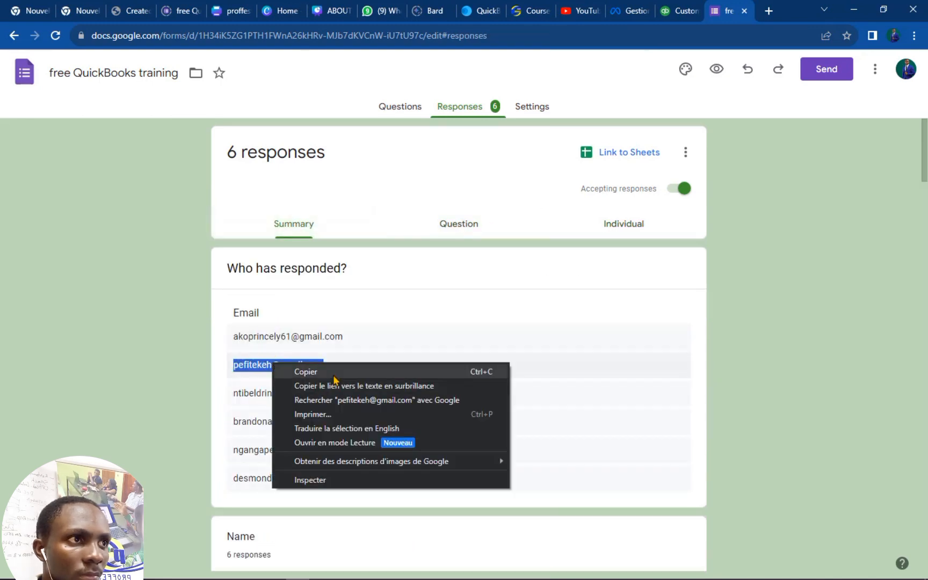
{"action": "left_click", "coordinate": [332, 373]}
{"action": "left_click", "coordinate": [675, 17]}
{"action": "left_click", "coordinate": [580, 274]}
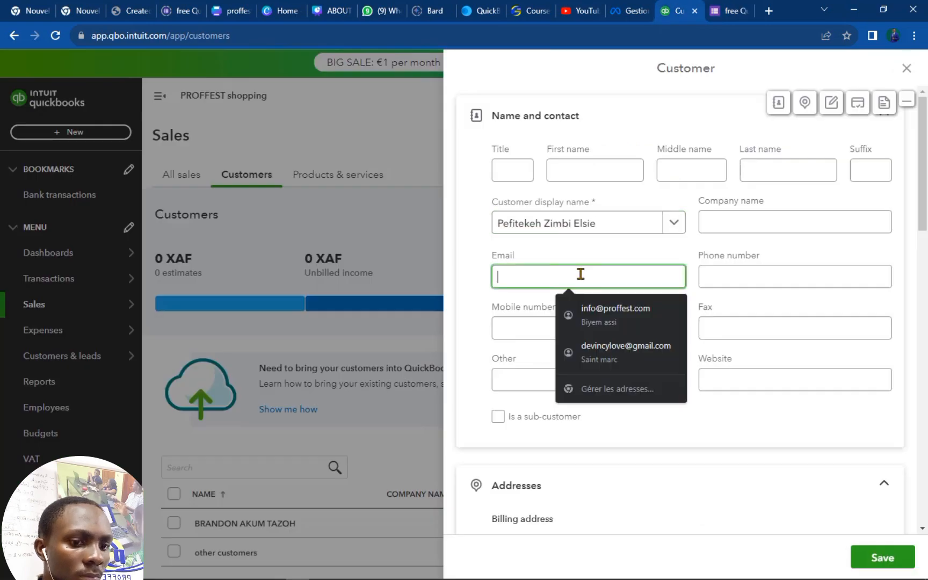
{"action": "key", "text": "ctrl+v"}
{"action": "left_click", "coordinate": [880, 558]}
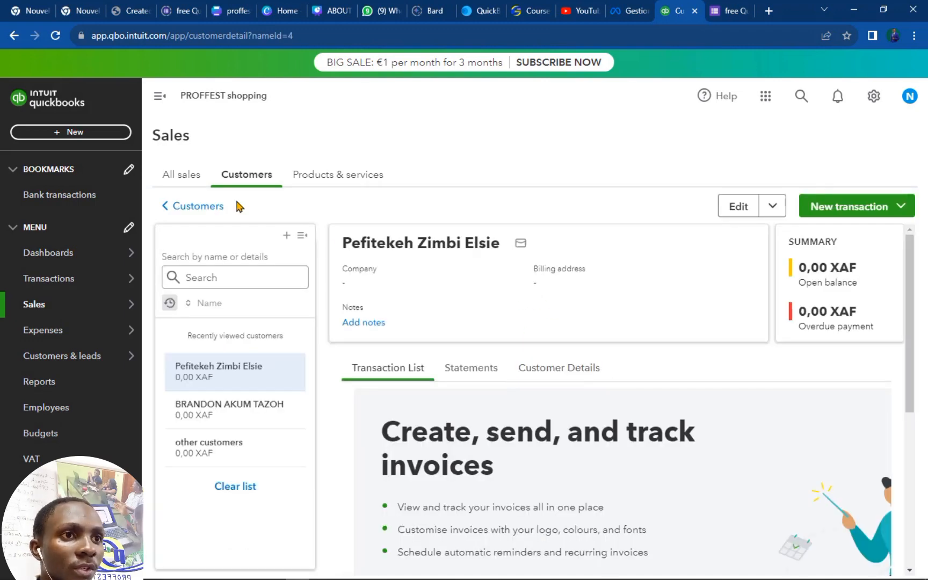
Return to the customers list and look over the transaction types that can be created for customers, suppliers and employees.
{"action": "left_click", "coordinate": [167, 207]}
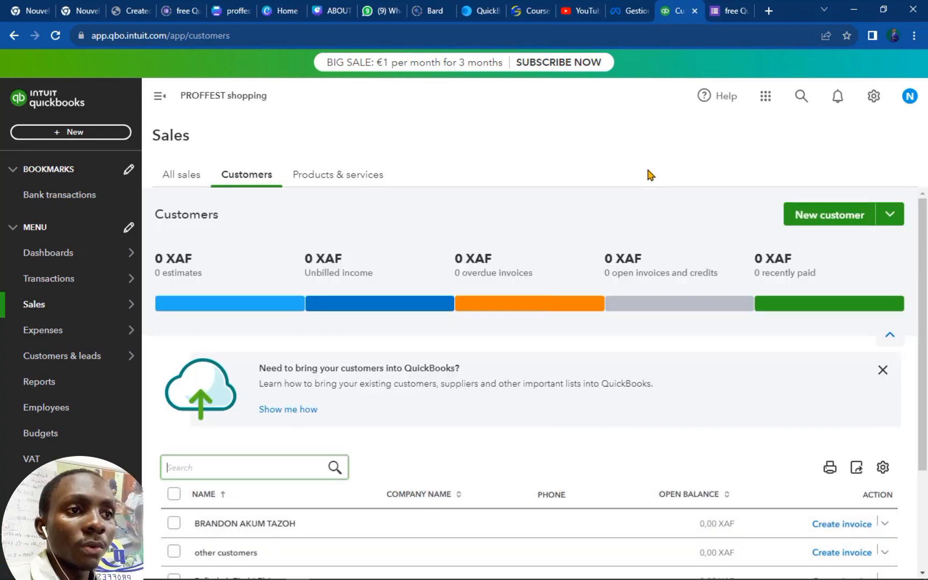
{"action": "left_click", "coordinate": [72, 134]}
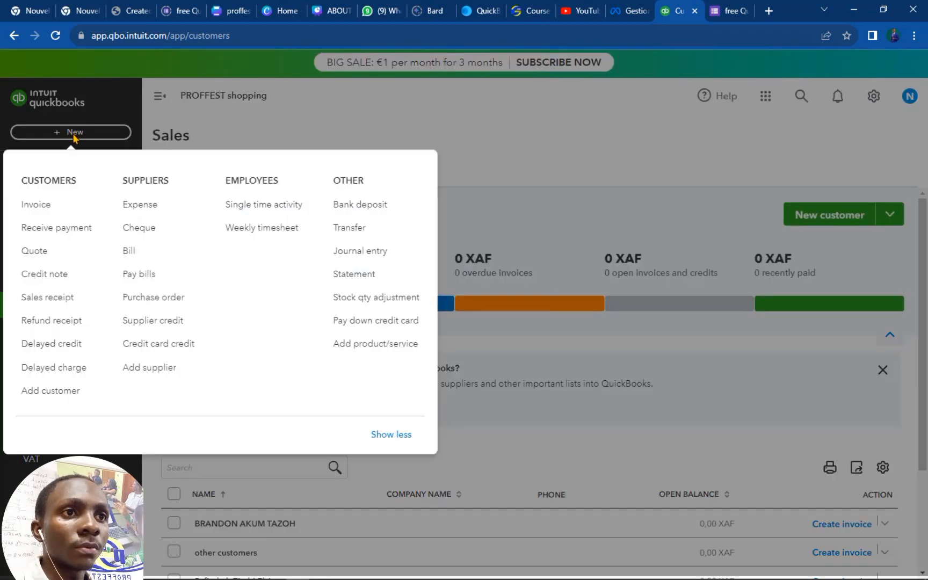
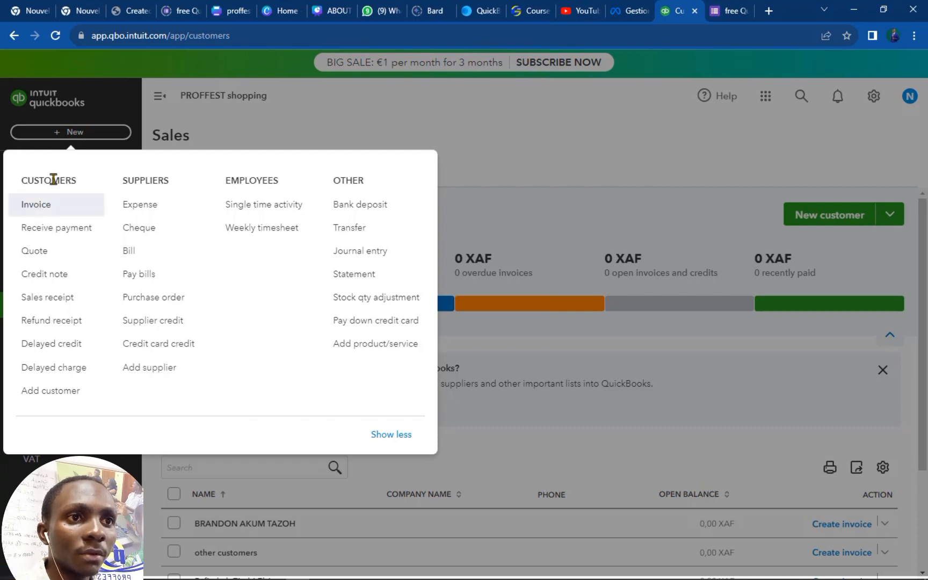
{"action": "left_click", "coordinate": [464, 185]}
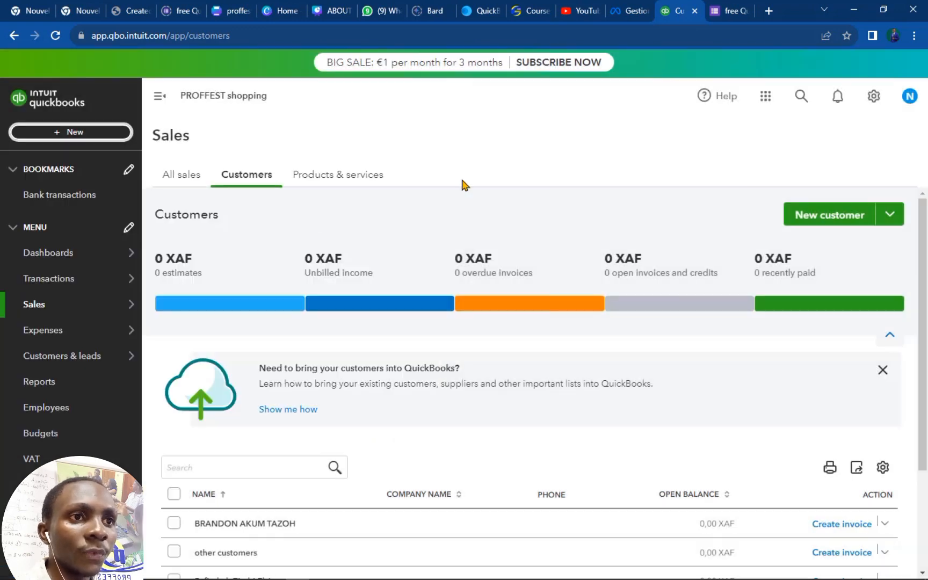
Look over the all-sales page and the actions available for the first customer in the customers list.
{"action": "left_click", "coordinate": [18, 308]}
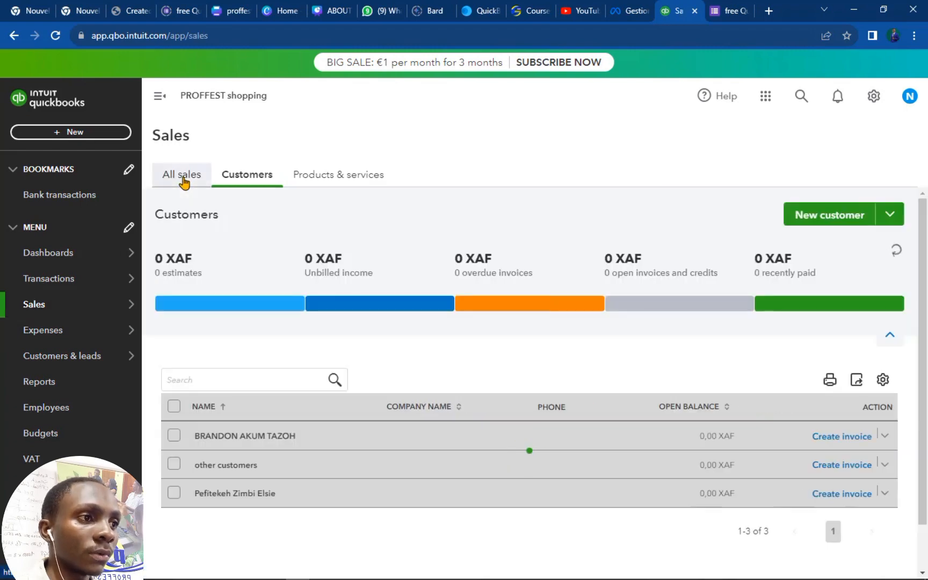
{"action": "left_click", "coordinate": [184, 180]}
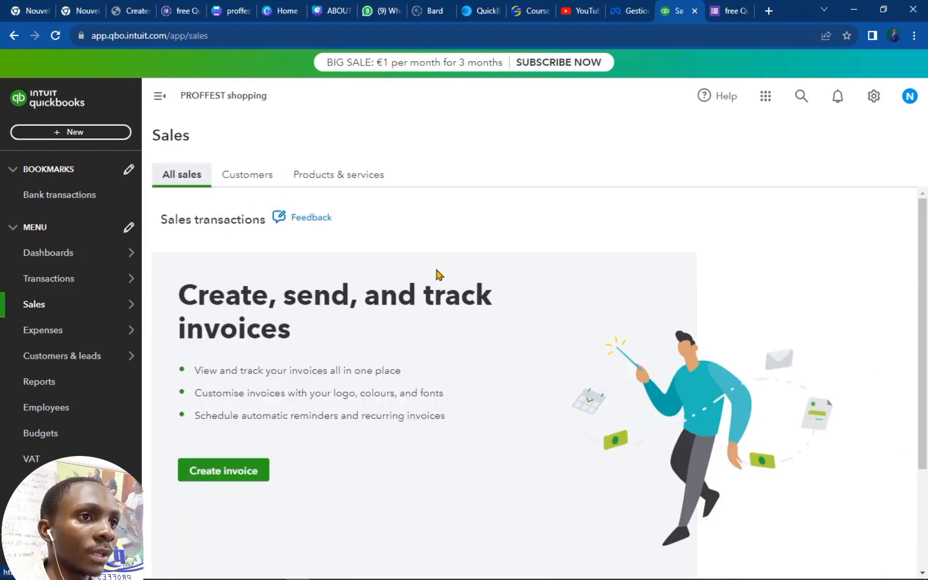
{"action": "scroll", "coordinate": [248, 466], "scroll_direction": "down", "scroll_amount": 3}
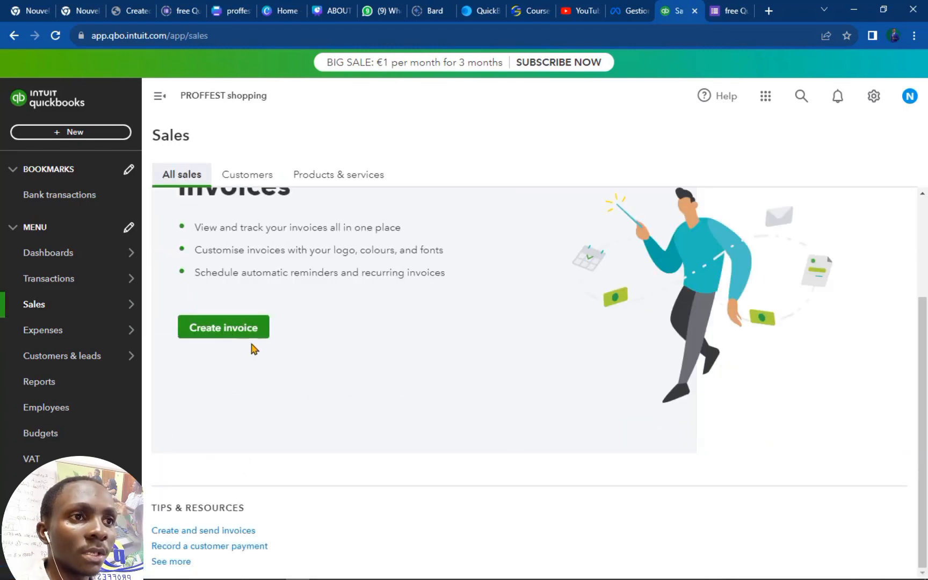
{"action": "scroll", "coordinate": [251, 343], "scroll_direction": "up", "scroll_amount": 3}
{"action": "left_click", "coordinate": [248, 177]}
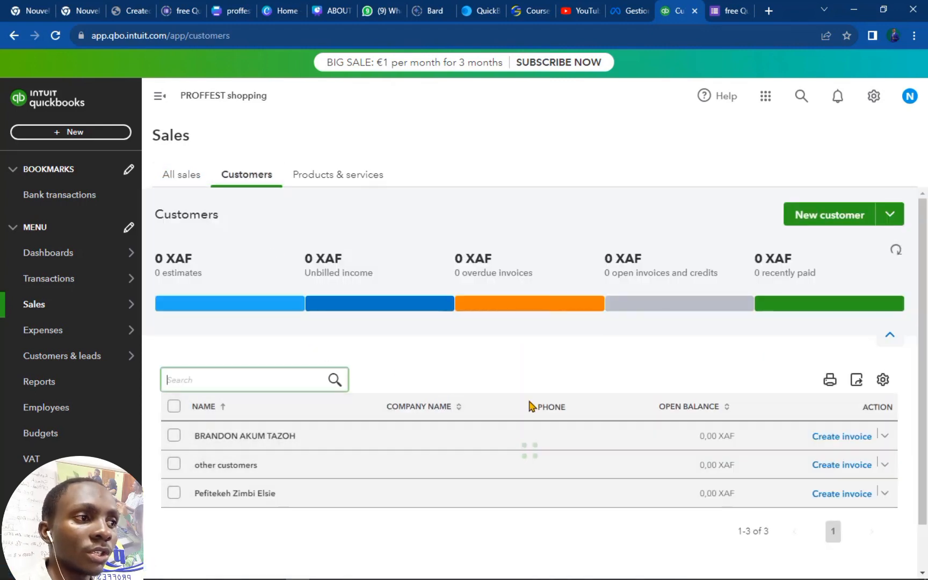
{"action": "scroll", "coordinate": [837, 494], "scroll_direction": "down", "scroll_amount": 3}
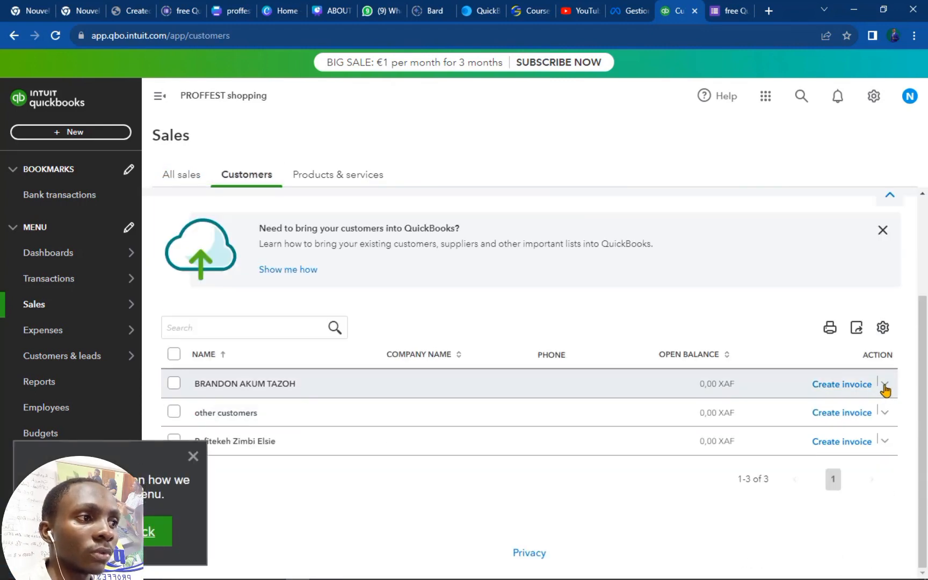
{"action": "left_click", "coordinate": [884, 386]}
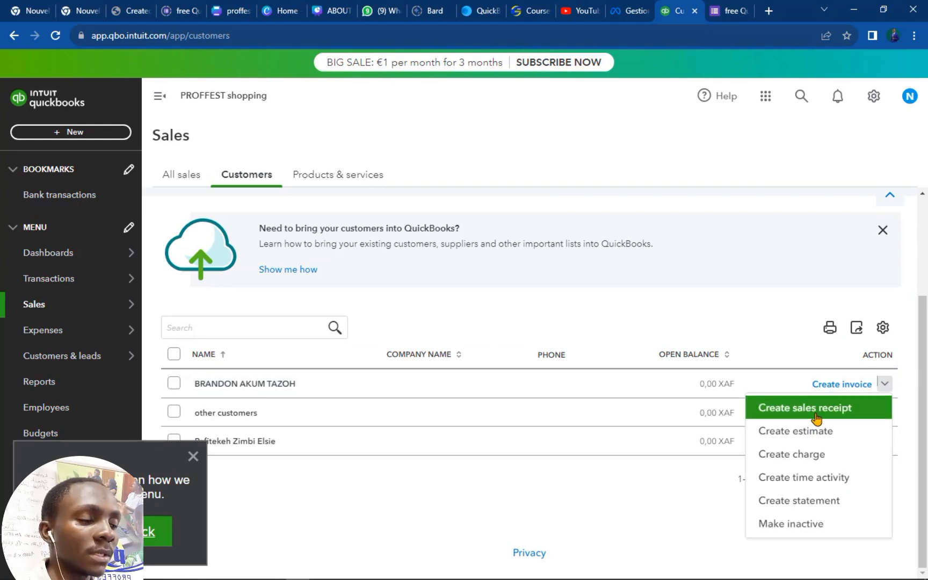
{"action": "left_click", "coordinate": [418, 507]}
Start a new customer invoice, dismiss the tour prompts, and select "other customers" as the customer, keeping the Net 30 terms.
{"action": "left_click", "coordinate": [92, 134]}
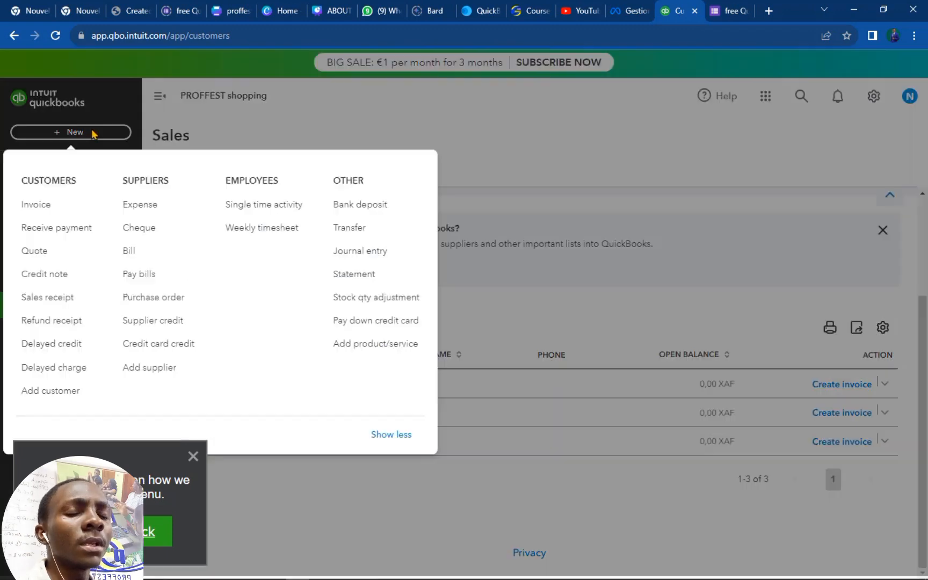
{"action": "left_click", "coordinate": [47, 208]}
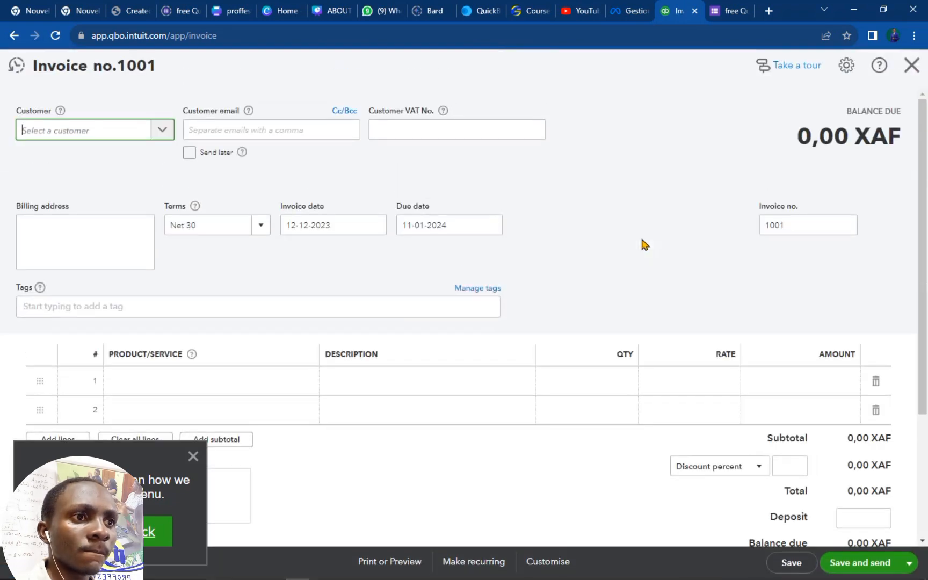
{"action": "left_click", "coordinate": [192, 456]}
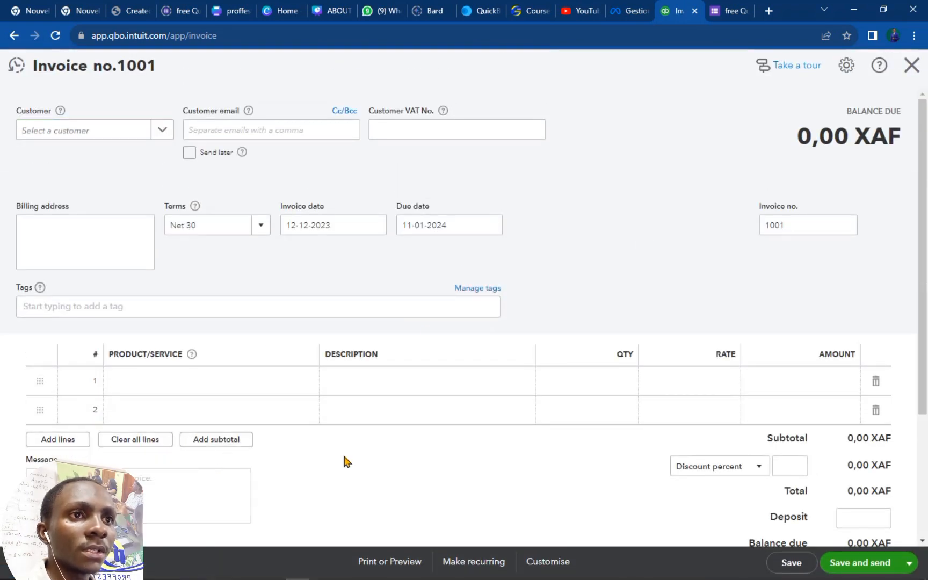
{"action": "left_click", "coordinate": [153, 134]}
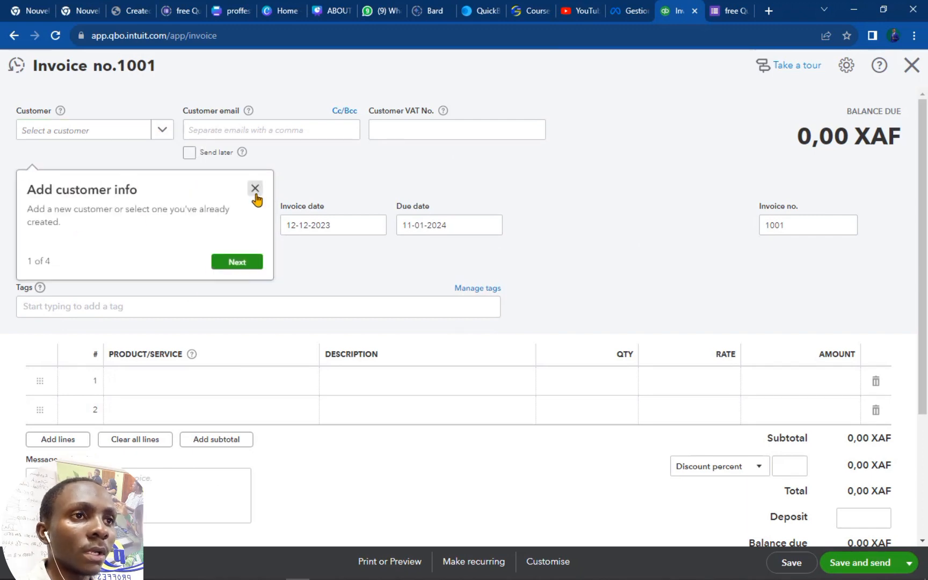
{"action": "left_click", "coordinate": [255, 189]}
{"action": "left_click", "coordinate": [159, 129]}
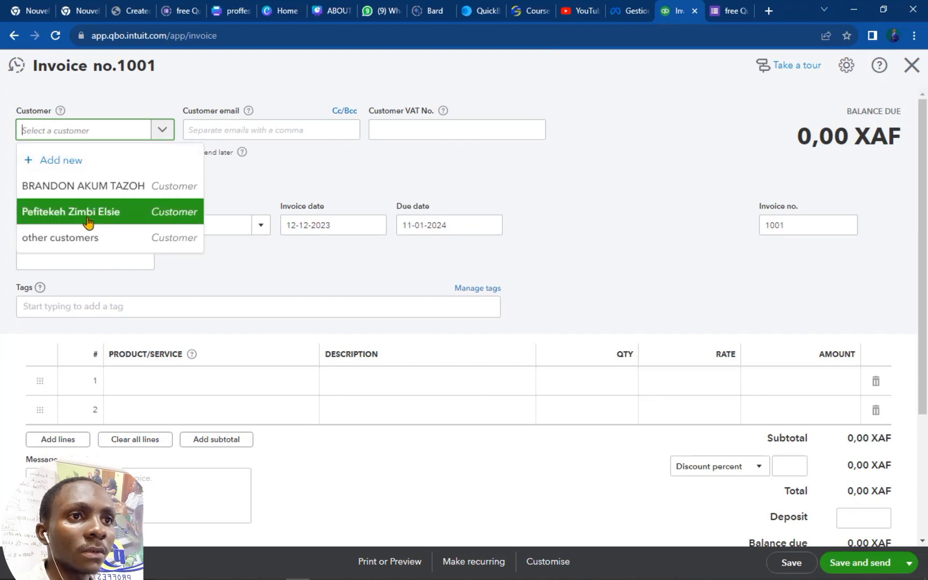
{"action": "left_click", "coordinate": [123, 236]}
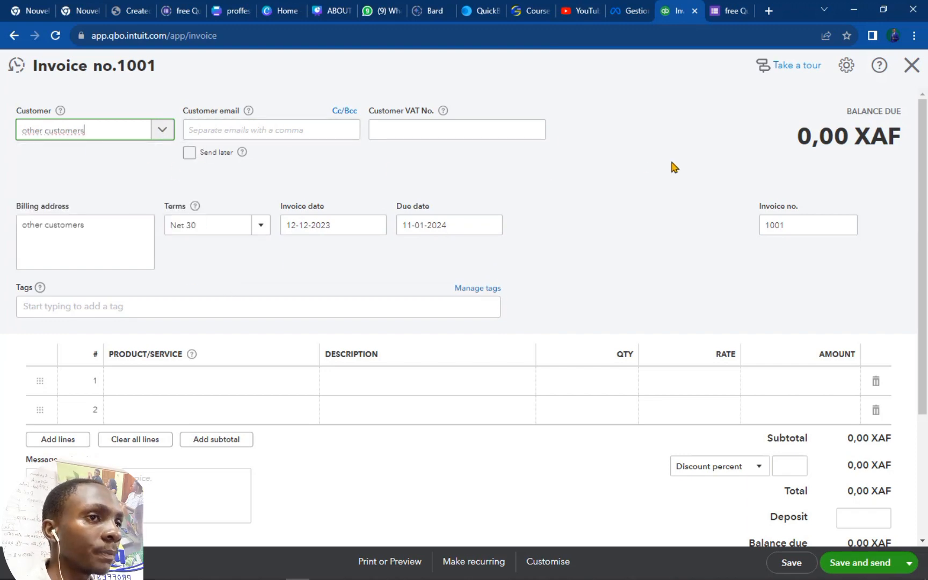
{"action": "left_click", "coordinate": [262, 232]}
{"action": "left_click", "coordinate": [263, 232]}
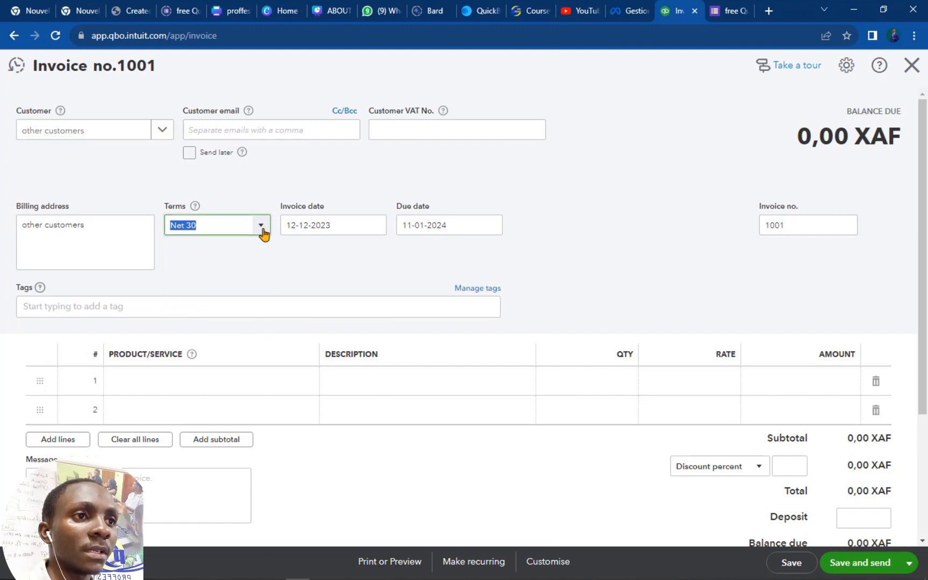
Add Hoursly watch black to the first invoice line with a quantity of 1 and set its rate to 19000.
{"action": "left_click", "coordinate": [301, 385]}
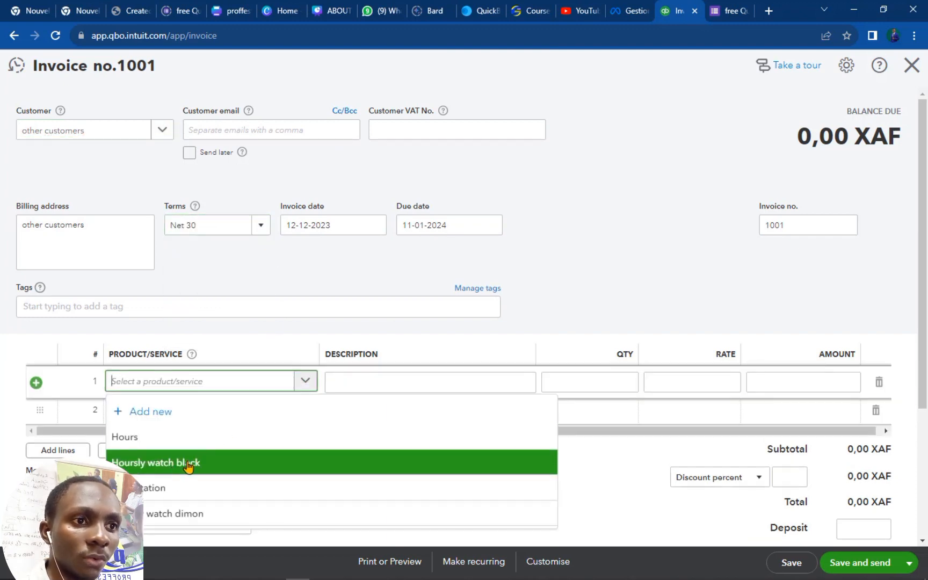
{"action": "left_click", "coordinate": [187, 467]}
{"action": "left_click", "coordinate": [418, 383]}
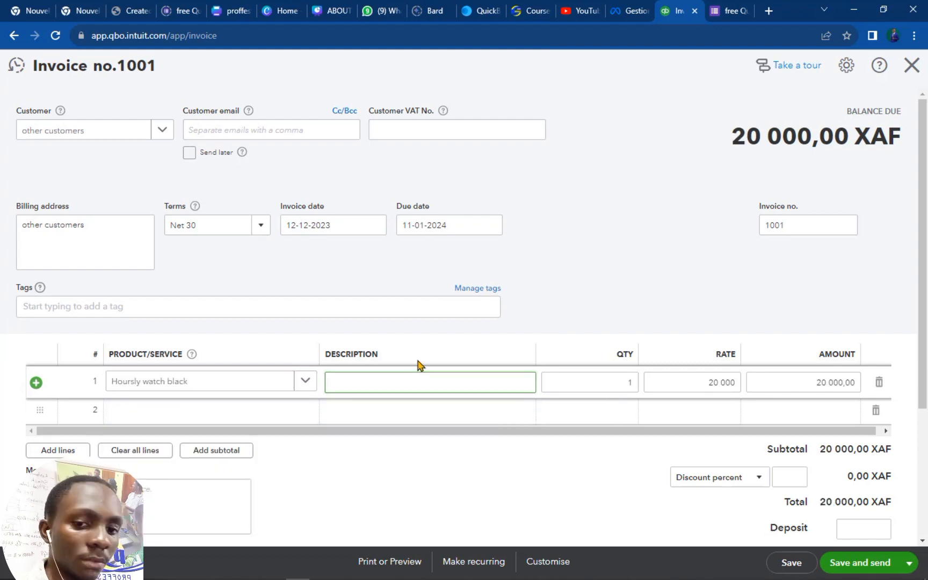
{"action": "key", "text": "Tab"}
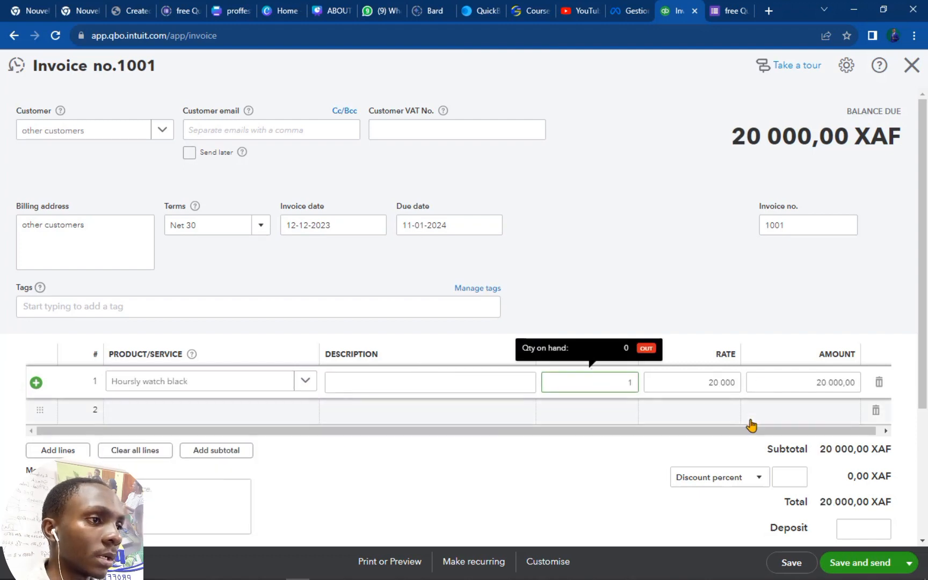
{"action": "left_click", "coordinate": [736, 383]}
{"action": "type", "text": "19 00"}
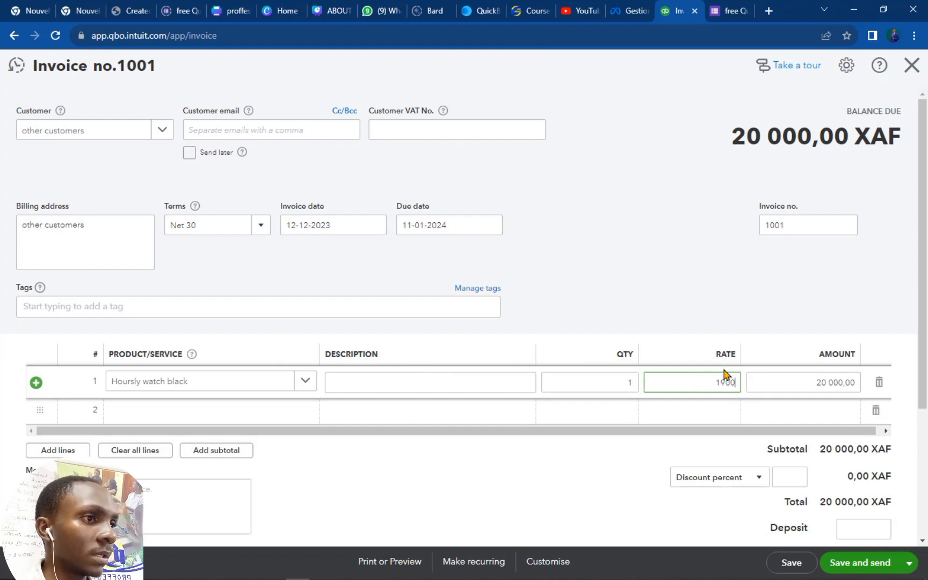
{"action": "type", "text": "0"}
{"action": "left_click", "coordinate": [646, 305]}
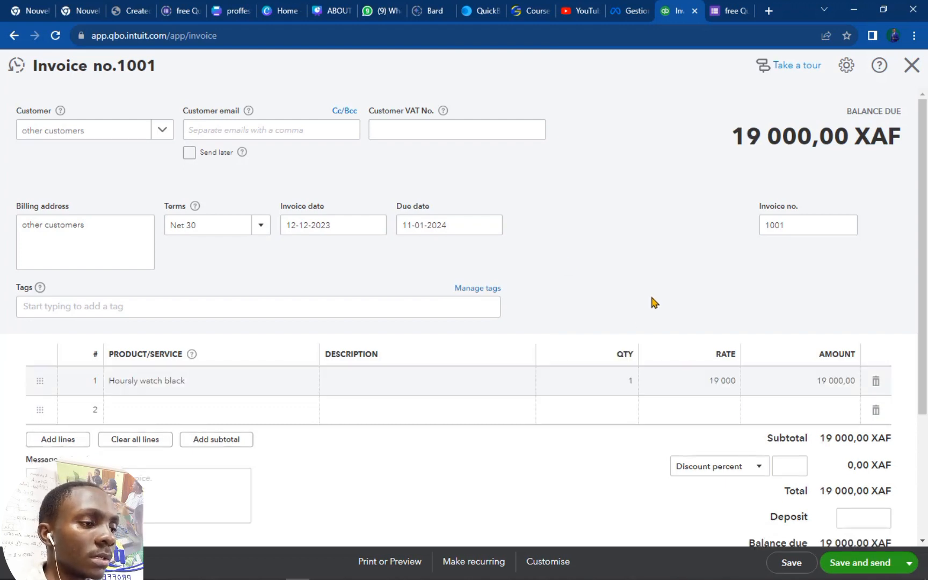
{"action": "scroll", "coordinate": [662, 309], "scroll_direction": "down", "scroll_amount": 3}
{"action": "scroll", "coordinate": [662, 308], "scroll_direction": "up", "scroll_amount": 3}
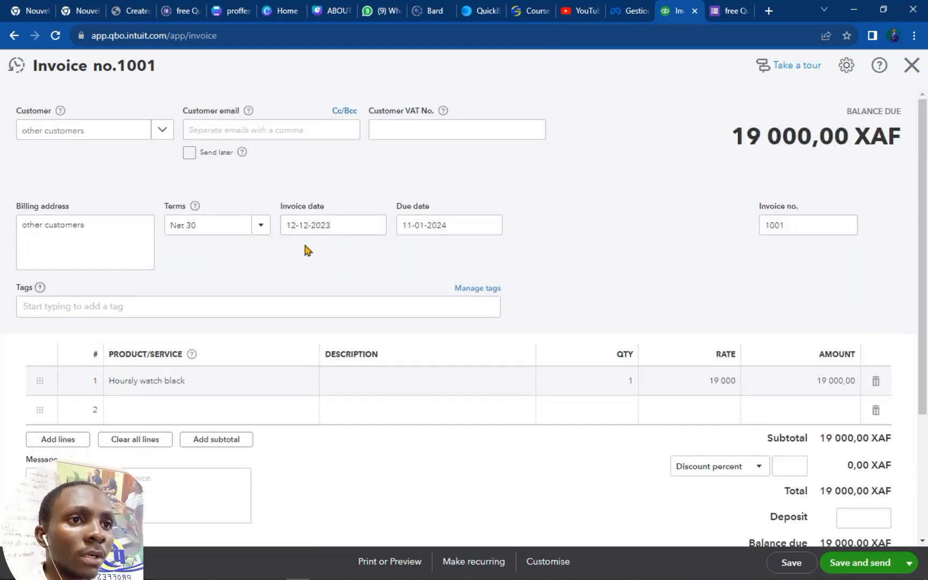
Review the invoice's header details, message fields and available discount types.
{"action": "scroll", "coordinate": [666, 240], "scroll_direction": "down", "scroll_amount": 3}
{"action": "scroll", "coordinate": [691, 228], "scroll_direction": "up", "scroll_amount": 3}
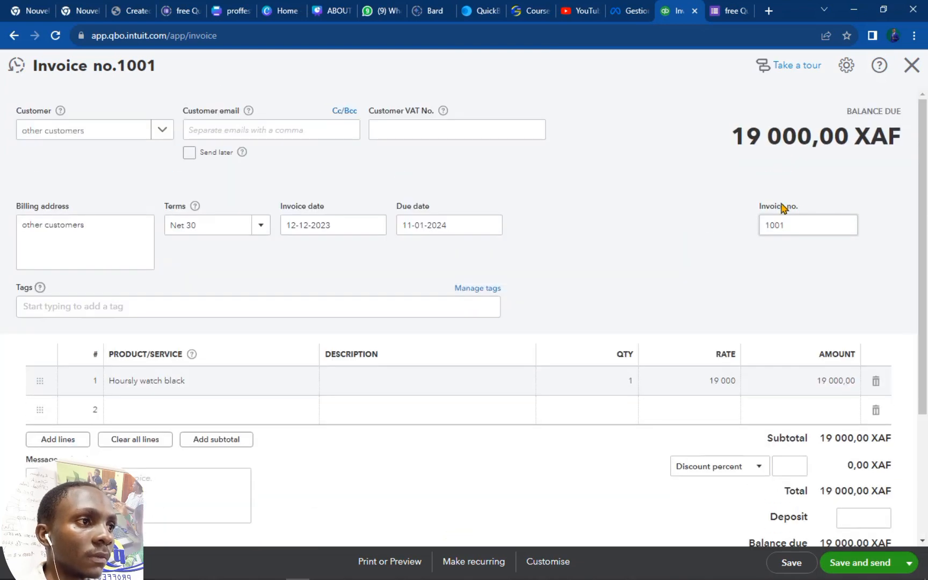
{"action": "scroll", "coordinate": [684, 234], "scroll_direction": "down", "scroll_amount": 3}
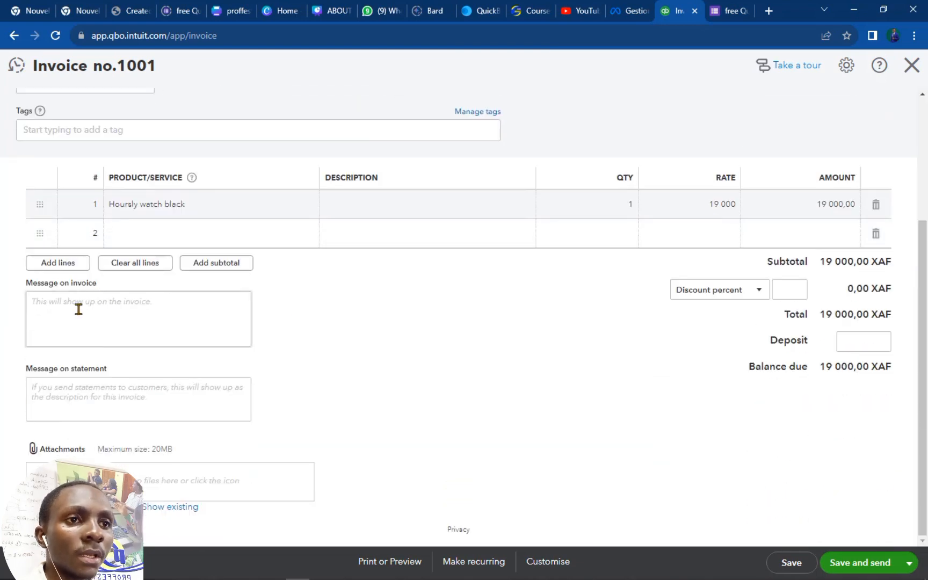
{"action": "left_click", "coordinate": [98, 305]}
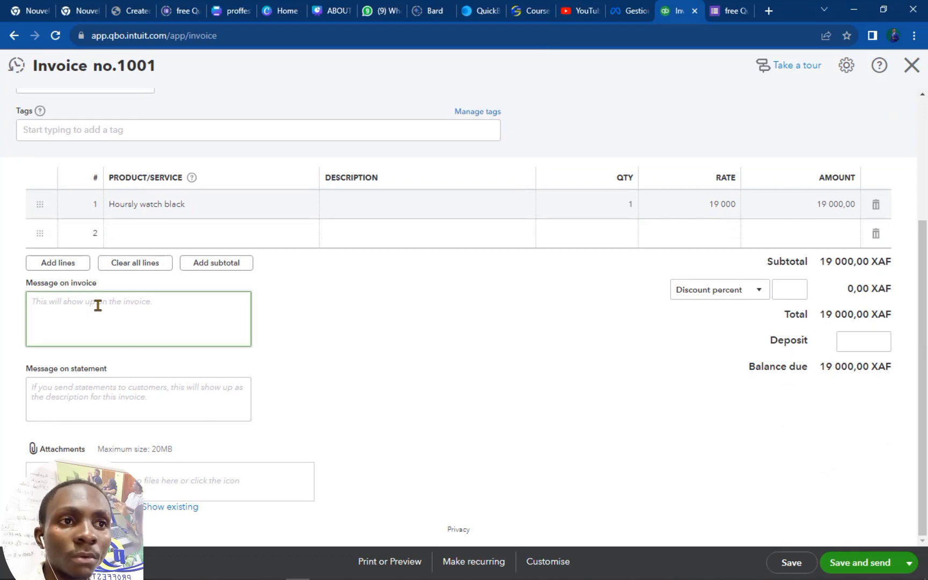
{"action": "left_click", "coordinate": [72, 392]}
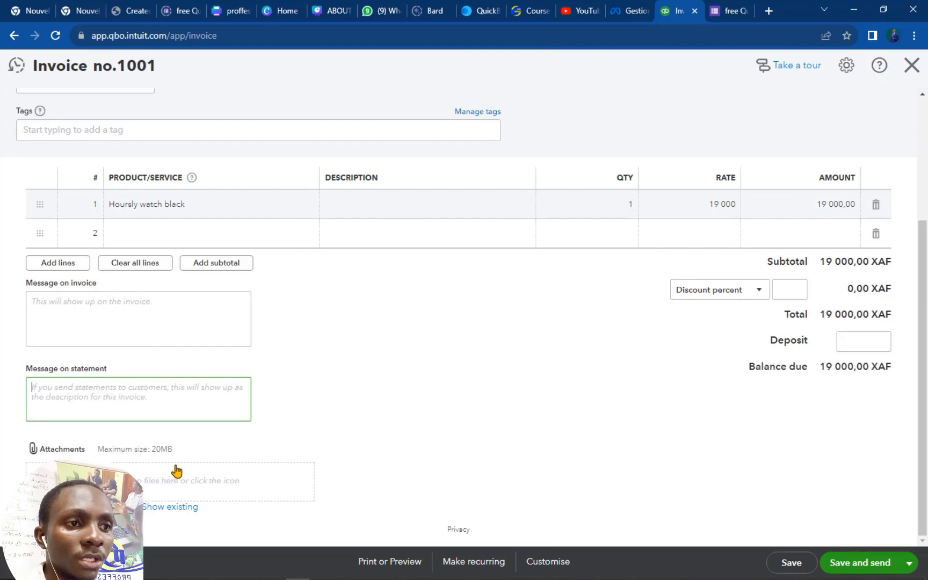
{"action": "scroll", "coordinate": [741, 302], "scroll_direction": "up", "scroll_amount": 3}
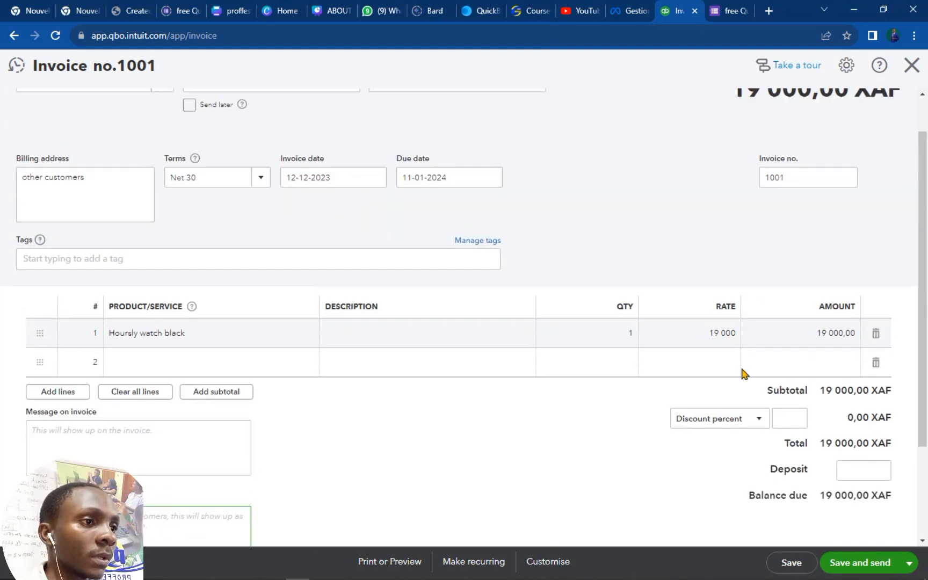
{"action": "left_click", "coordinate": [758, 424]}
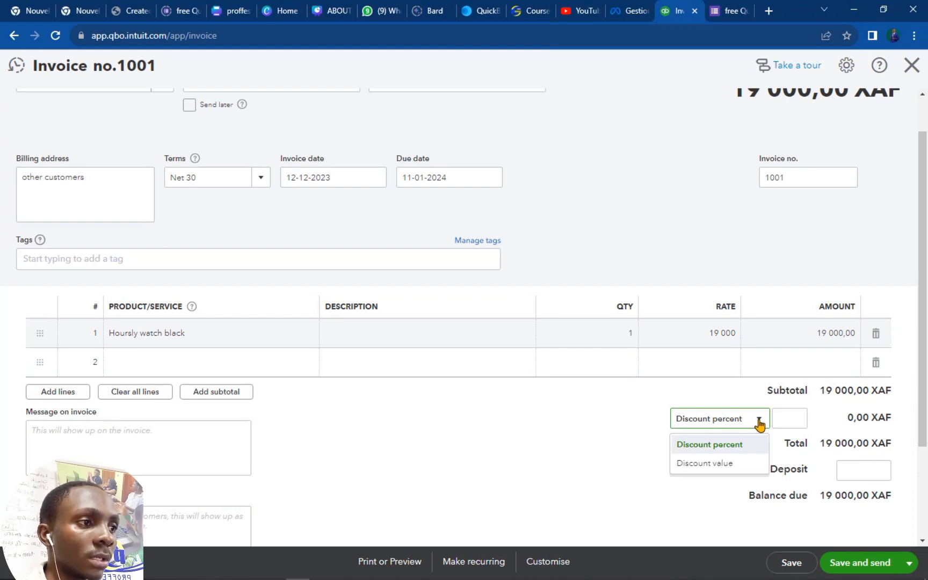
{"action": "left_click", "coordinate": [757, 424]}
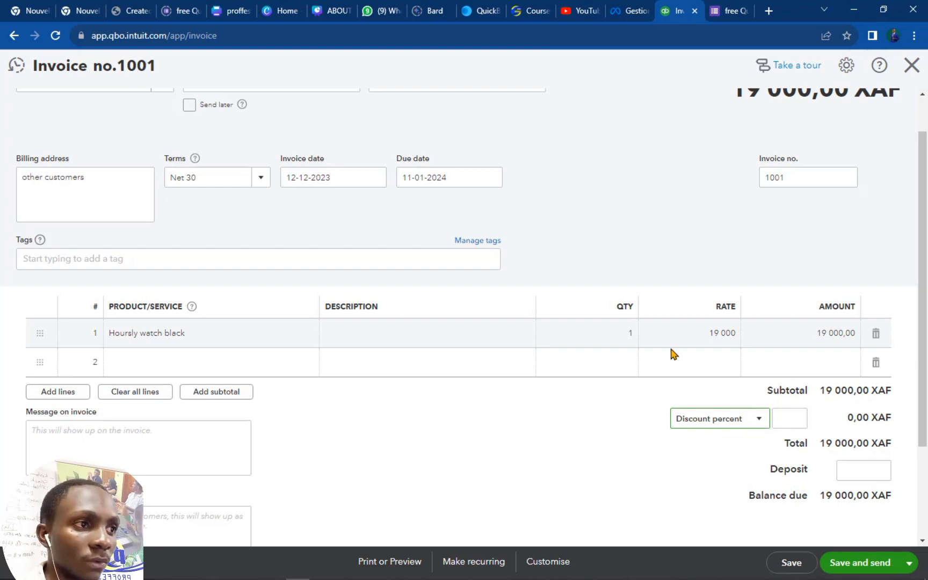
Set the rate of the Hoursly watch black line to 20 000.
{"action": "left_click", "coordinate": [700, 333]}
{"action": "type", "text": "2"}
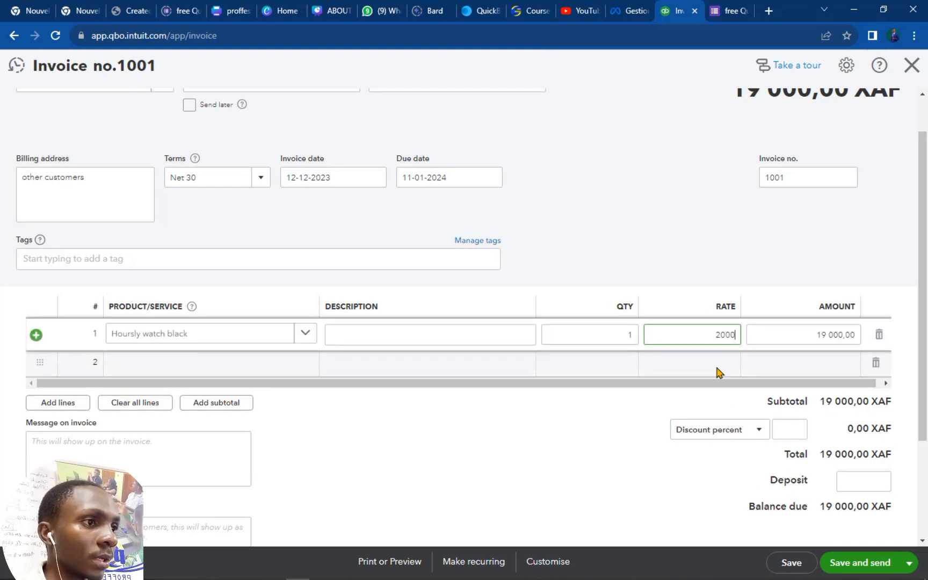
{"action": "type", "text": "0 000"}
Switch the invoice discount to Discount value and set it to 1 000.
{"action": "left_click", "coordinate": [756, 435]}
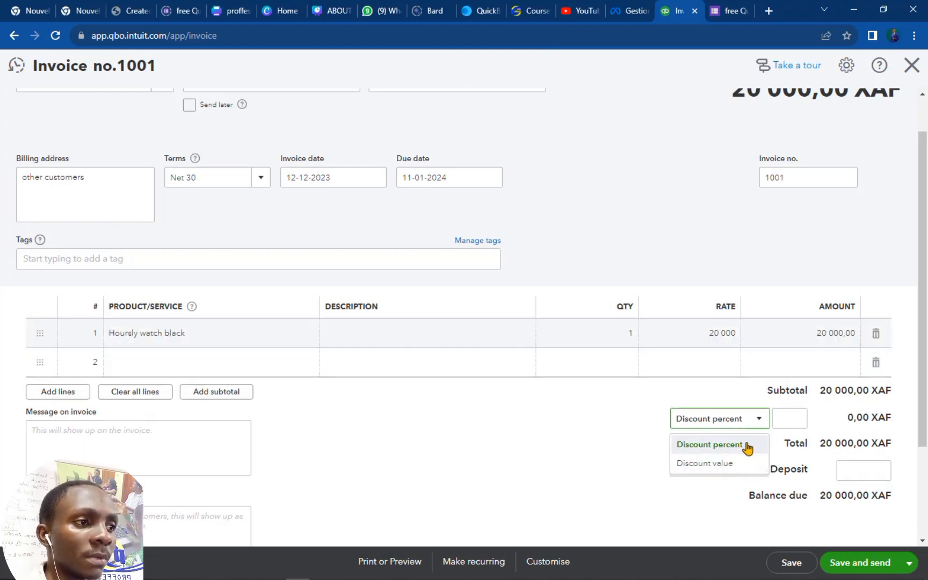
{"action": "left_click", "coordinate": [720, 465]}
{"action": "left_click", "coordinate": [797, 417]}
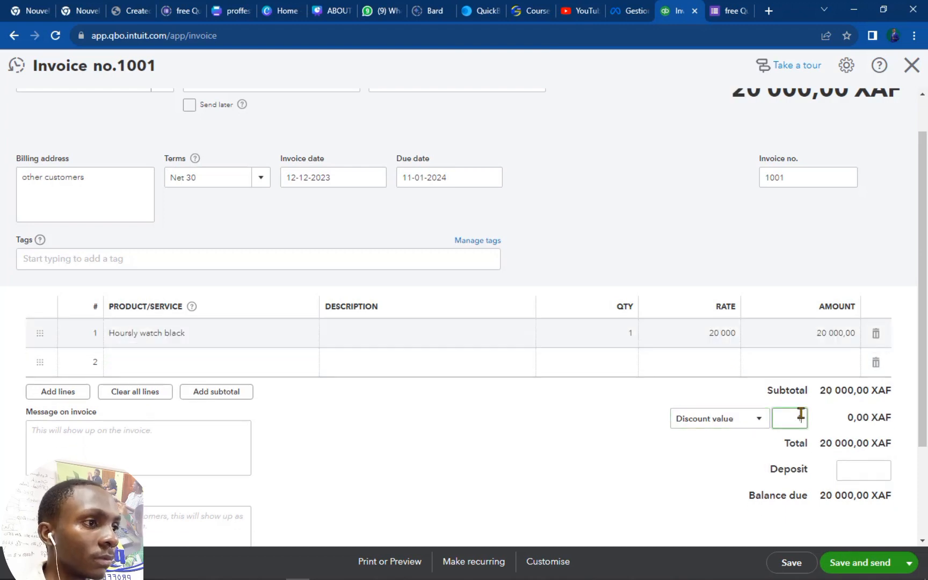
{"action": "type", "text": "1000"}
{"action": "left_click", "coordinate": [669, 462]}
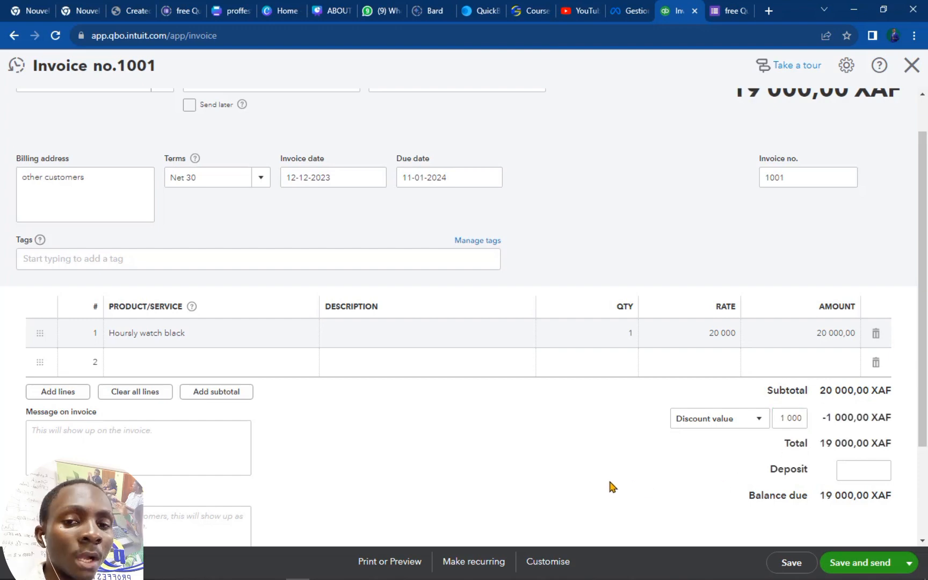
{"action": "scroll", "coordinate": [639, 473], "scroll_direction": "down", "scroll_amount": 2}
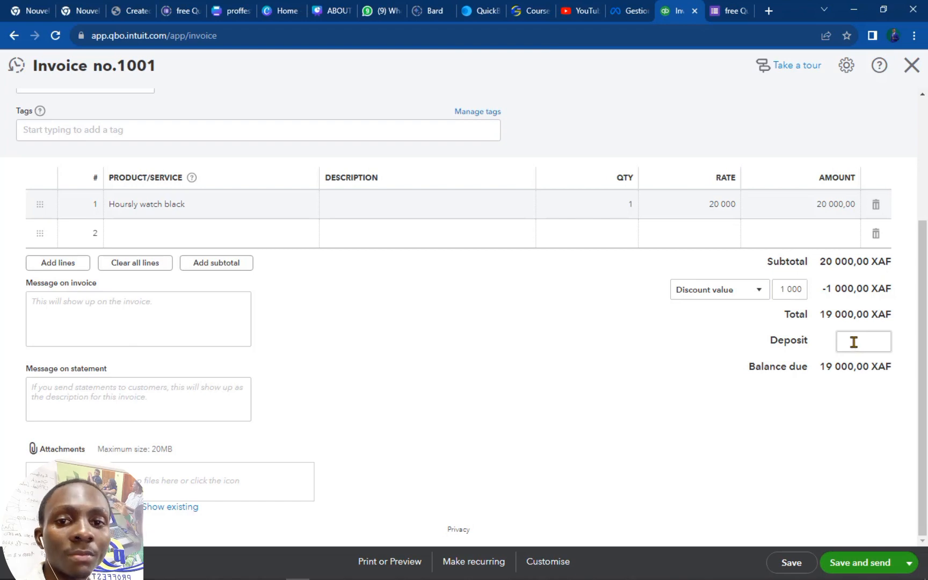
{"action": "scroll", "coordinate": [429, 225], "scroll_direction": "up", "scroll_amount": 3}
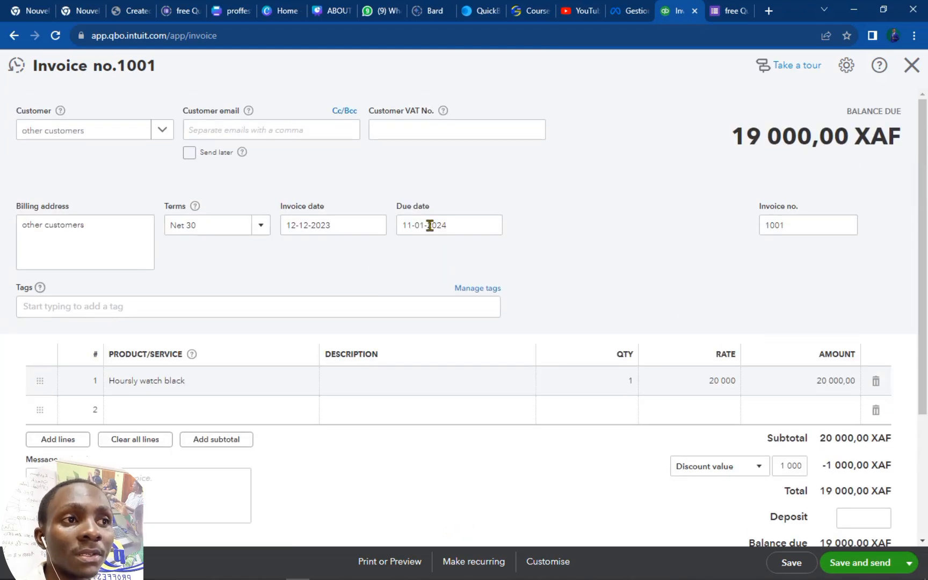
{"action": "scroll", "coordinate": [489, 413], "scroll_direction": "down", "scroll_amount": 3}
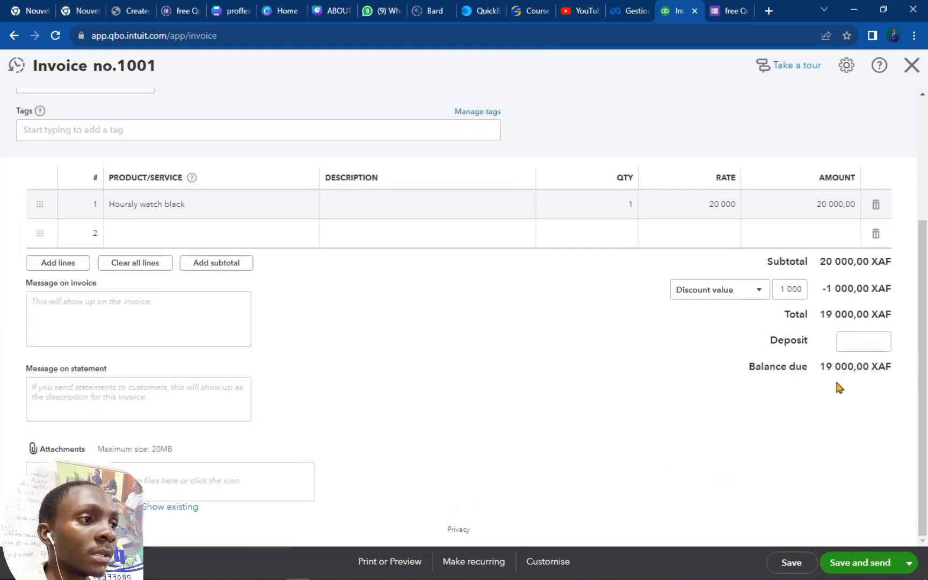
{"action": "left_click", "coordinate": [842, 342]}
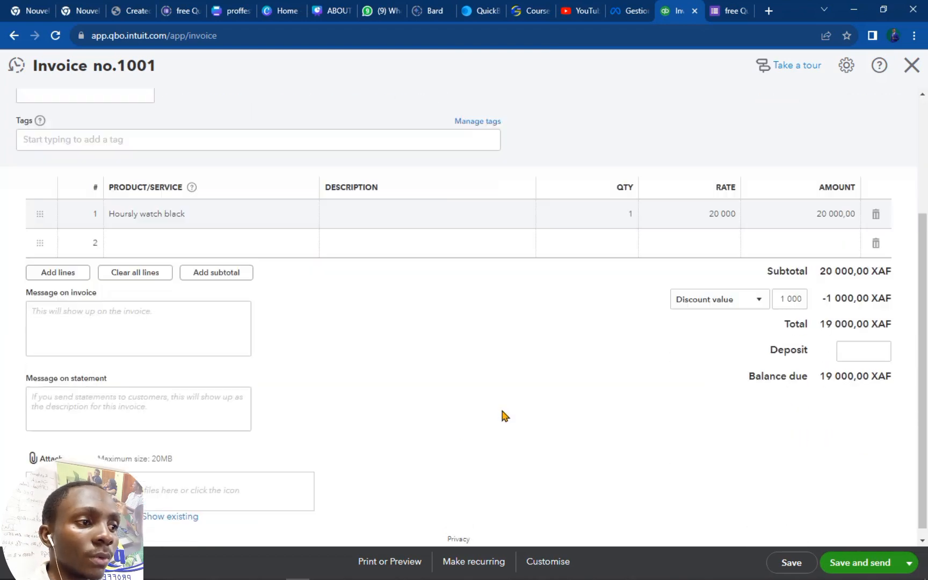
{"action": "left_click", "coordinate": [909, 563]}
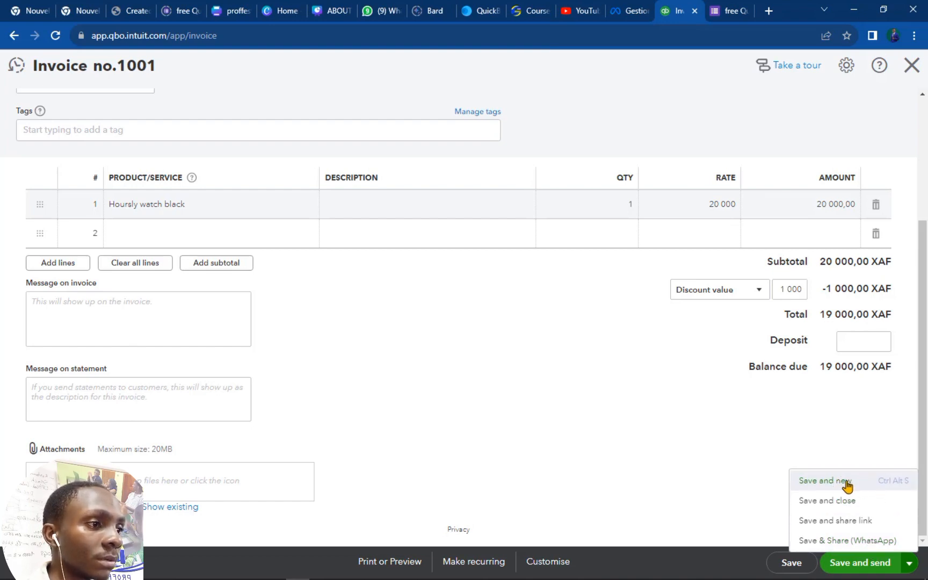
{"action": "left_click", "coordinate": [772, 435]}
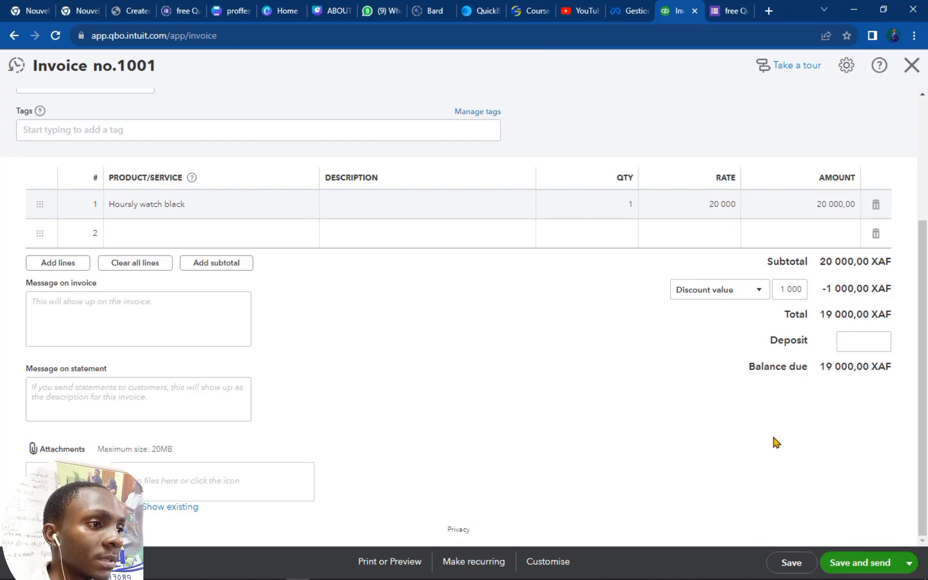
Try to save and send the invoice, and instead save it and start a new one.
{"action": "left_click", "coordinate": [867, 563]}
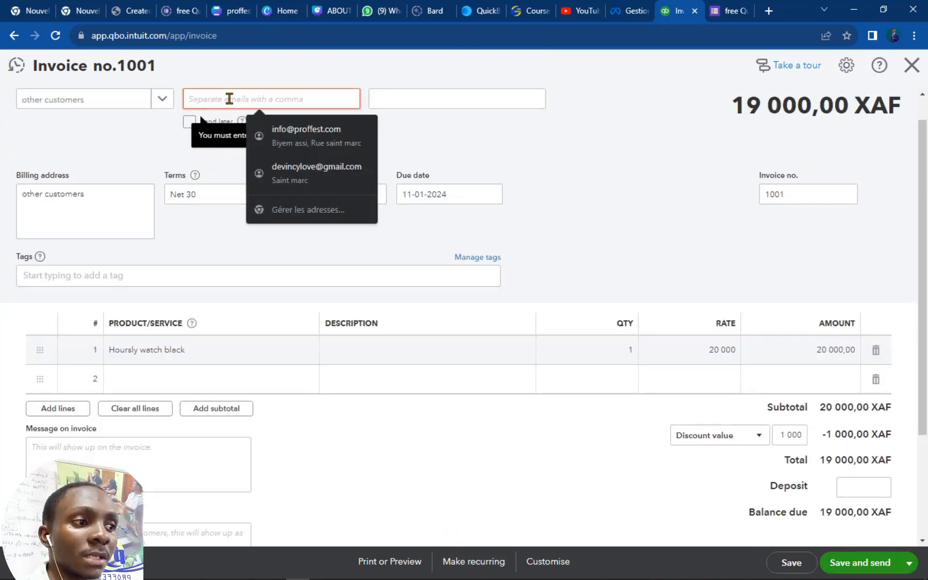
{"action": "left_click", "coordinate": [909, 562]}
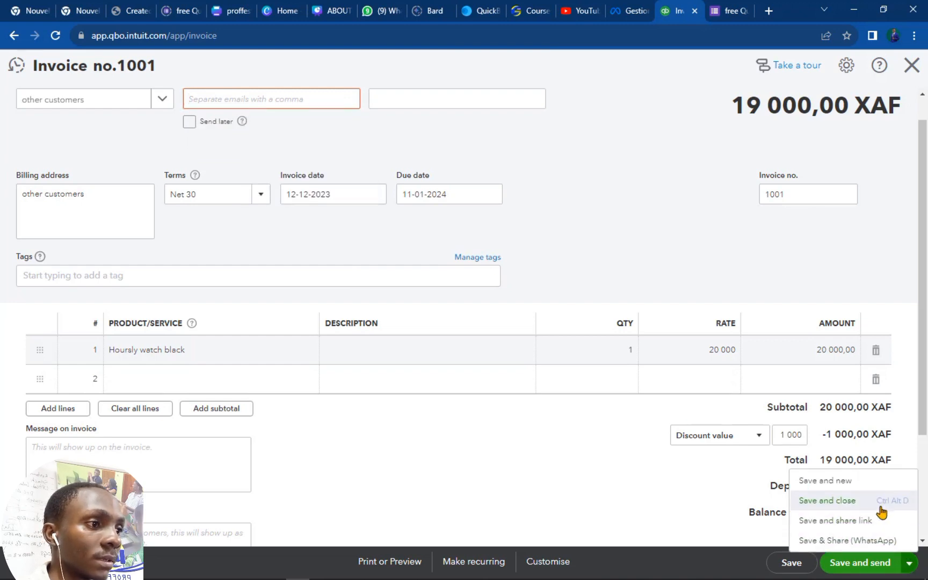
{"action": "left_click", "coordinate": [847, 481]}
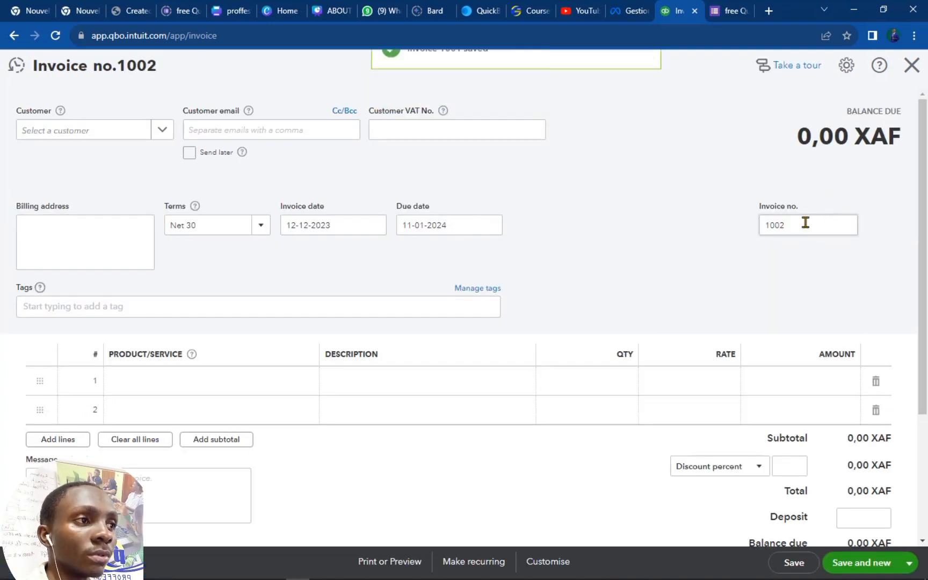
Select the first saved customer in the list for the new invoice.
{"action": "left_click", "coordinate": [163, 132]}
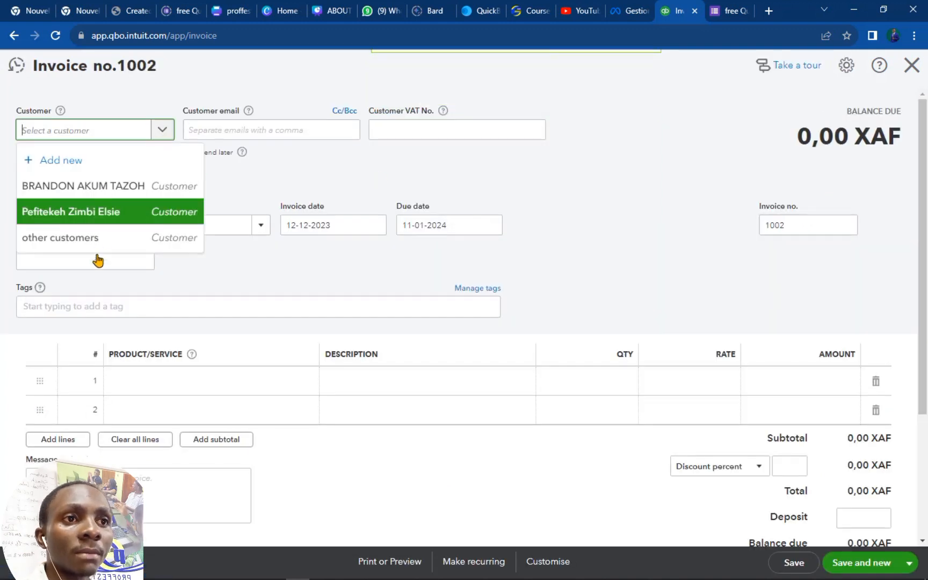
{"action": "left_click", "coordinate": [126, 200]}
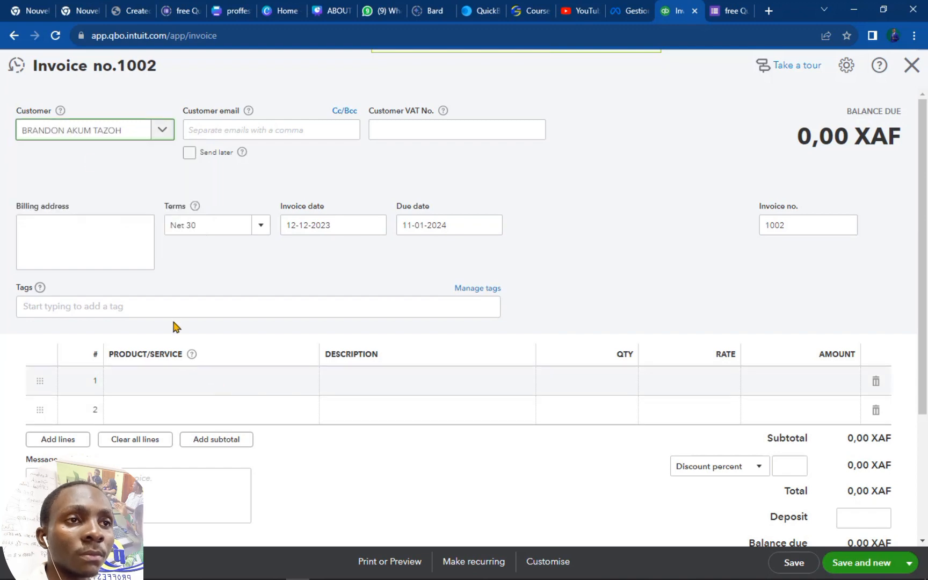
Start a new Service item from the first invoice line and name it Quickbooks training.
{"action": "left_click", "coordinate": [230, 383]}
{"action": "left_click", "coordinate": [309, 382]}
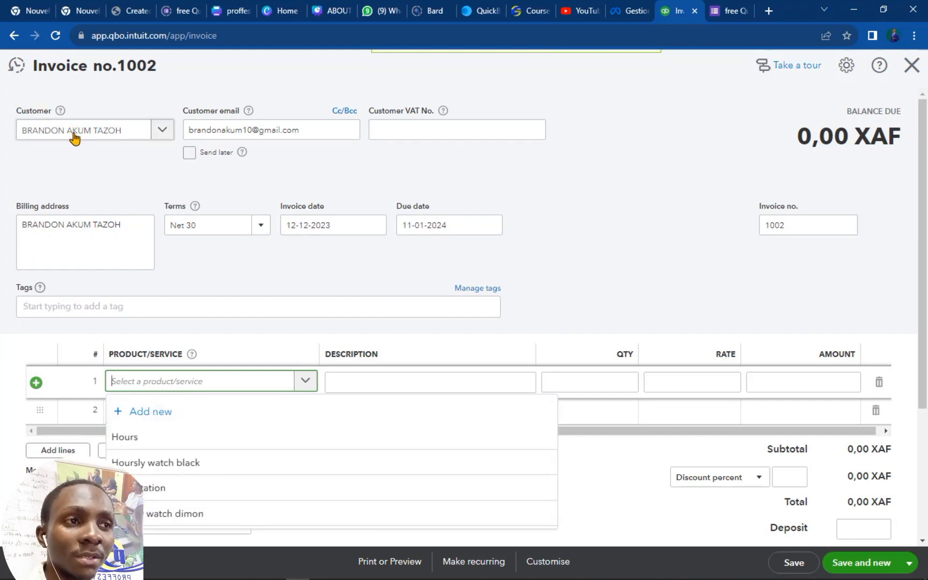
{"action": "left_click", "coordinate": [175, 421]}
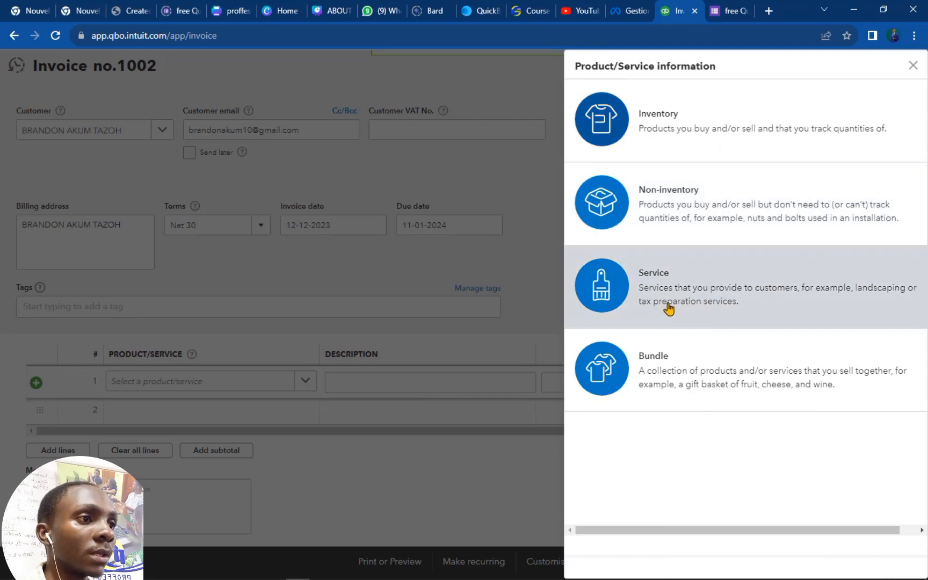
{"action": "left_click", "coordinate": [667, 305]}
{"action": "left_click", "coordinate": [639, 161]}
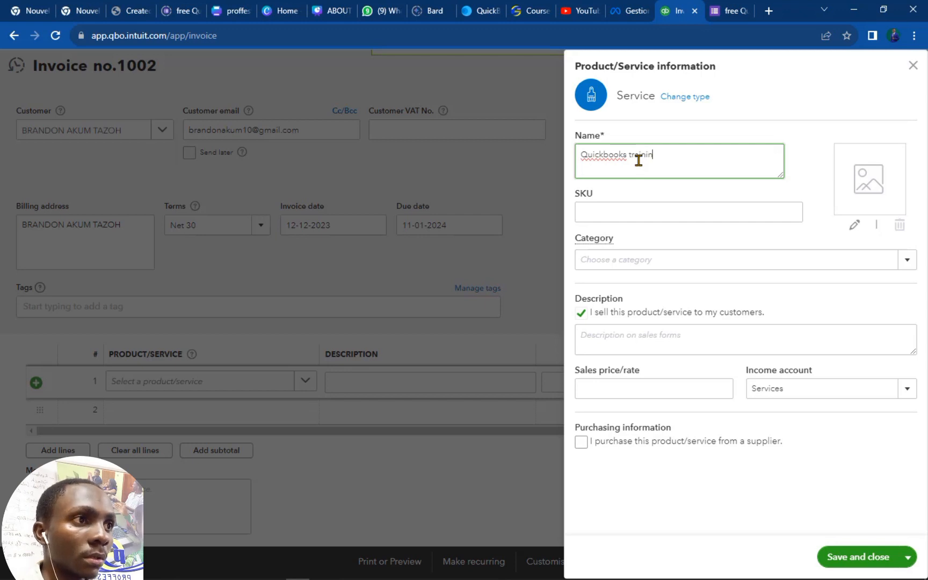
{"action": "type", "text": "Quickbooks training"}
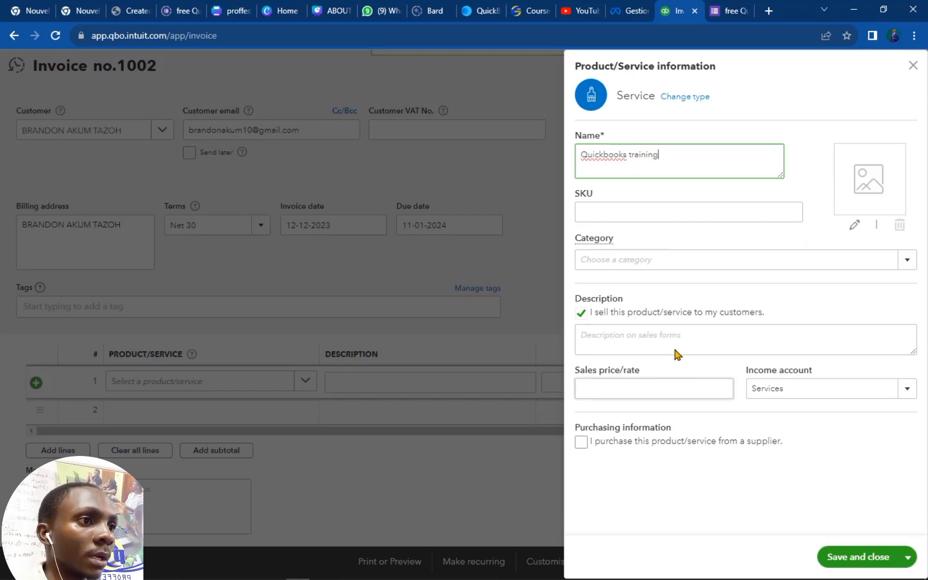
Set the service's sales price to 60 000 and its income account to Income from services, and save it.
{"action": "left_click", "coordinate": [628, 386]}
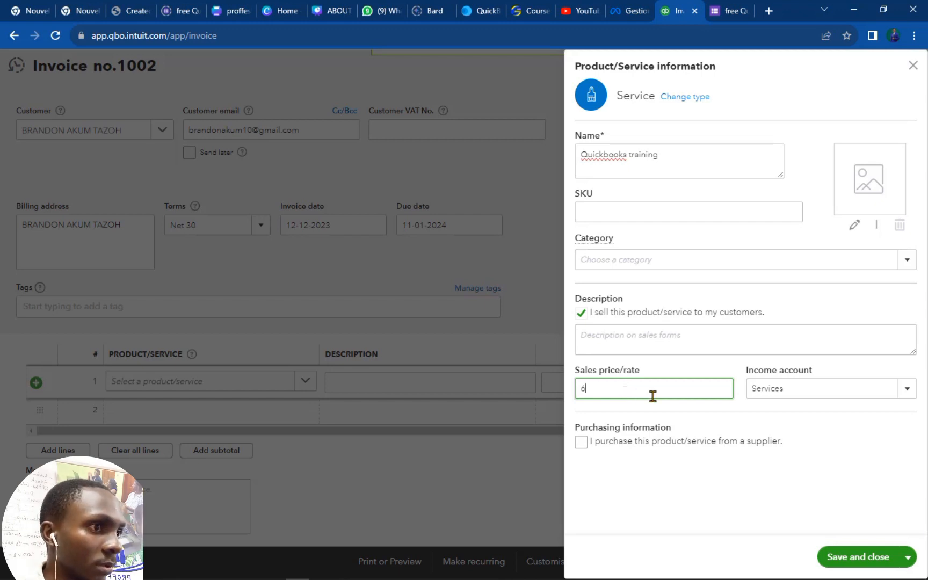
{"action": "left_click", "coordinate": [668, 483]}
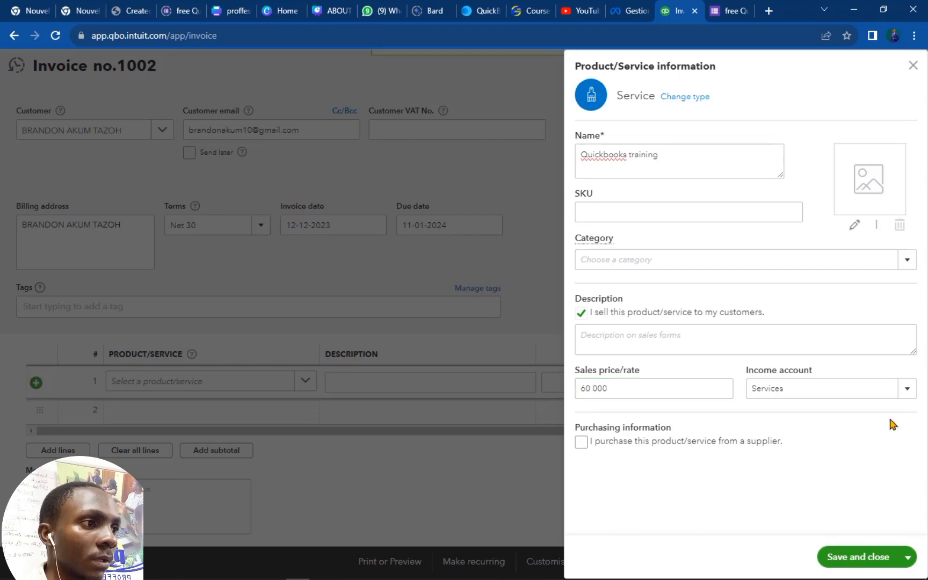
{"action": "left_click", "coordinate": [915, 394]}
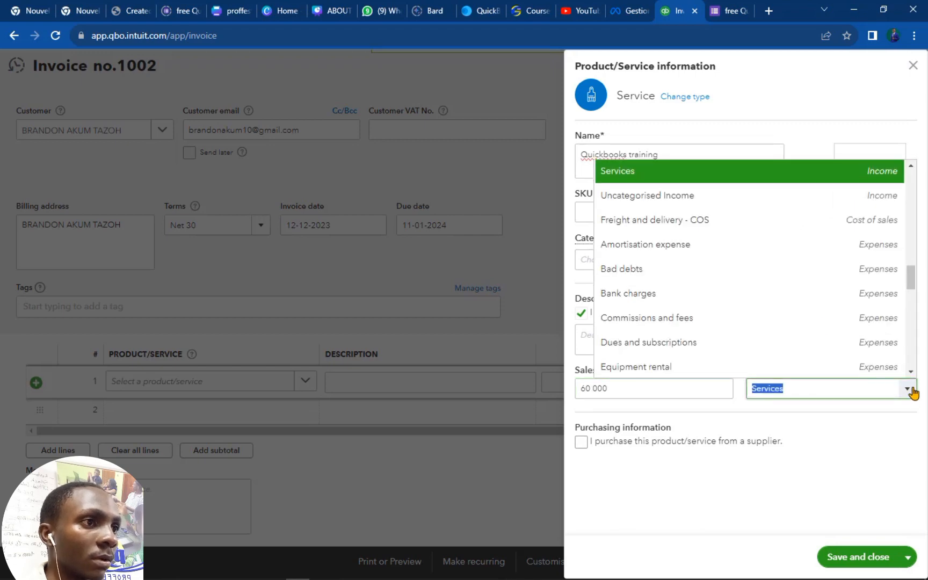
{"action": "scroll", "coordinate": [787, 296], "scroll_direction": "up", "scroll_amount": 3}
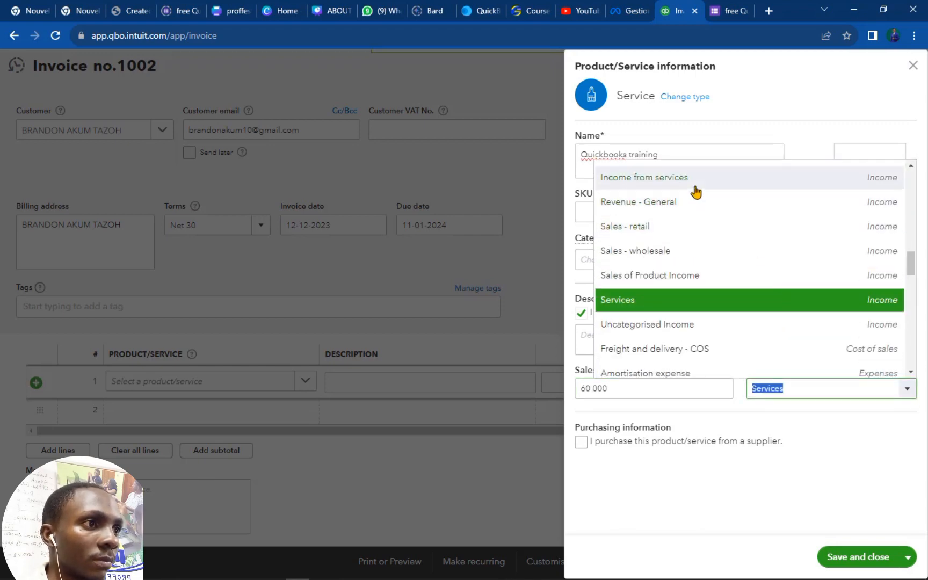
{"action": "left_click", "coordinate": [696, 191]}
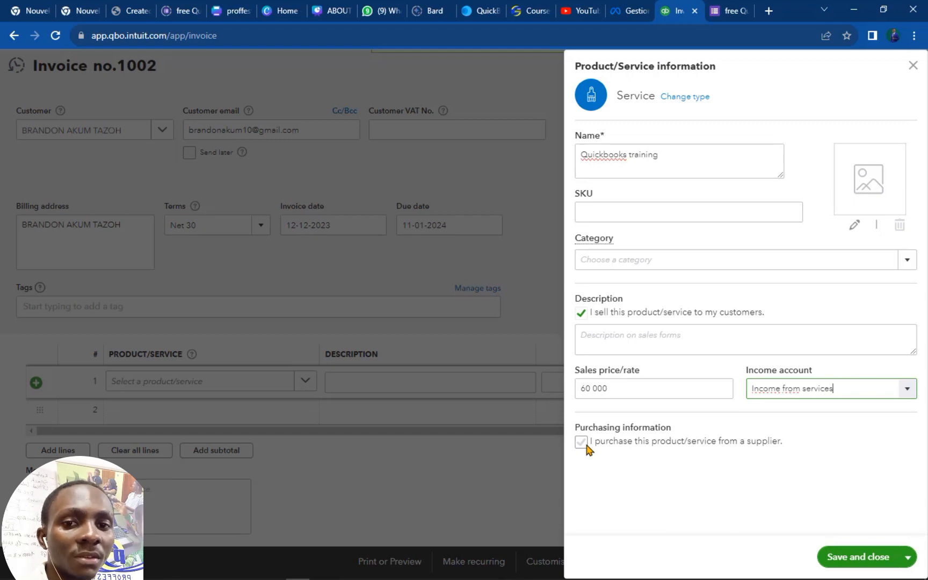
{"action": "left_click", "coordinate": [865, 561]}
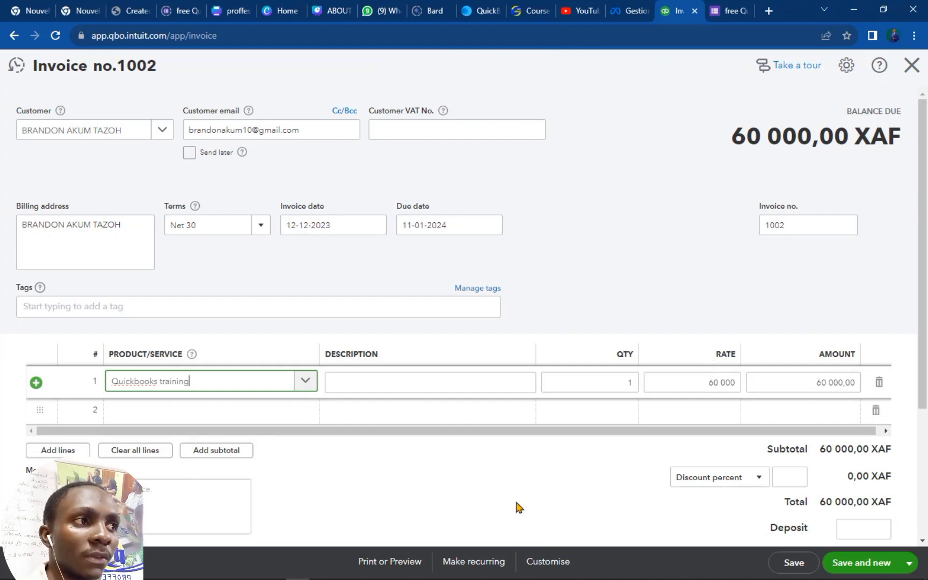
Enter a deposit of 20 000 on the Quickbooks training invoice.
{"action": "scroll", "coordinate": [511, 490], "scroll_direction": "down", "scroll_amount": 3}
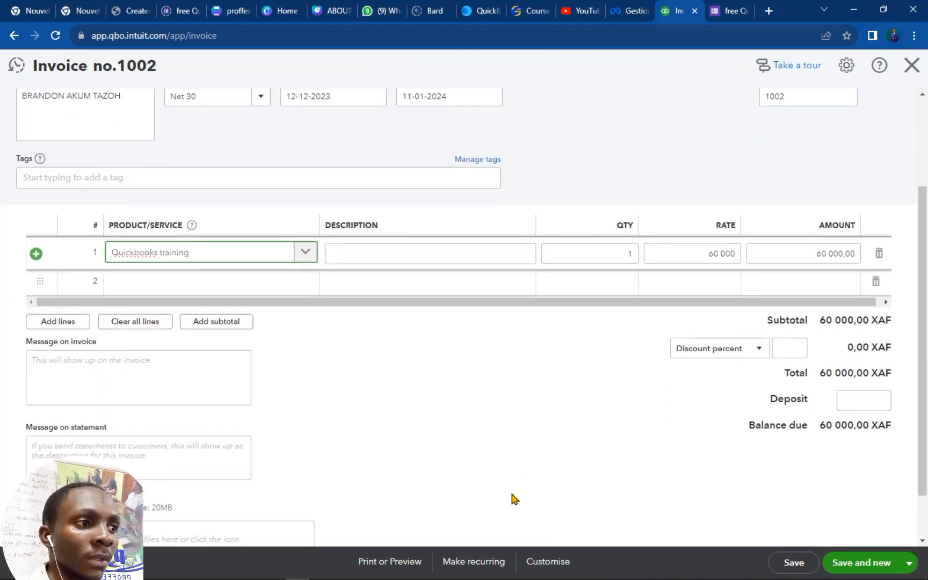
{"action": "left_click", "coordinate": [860, 391]}
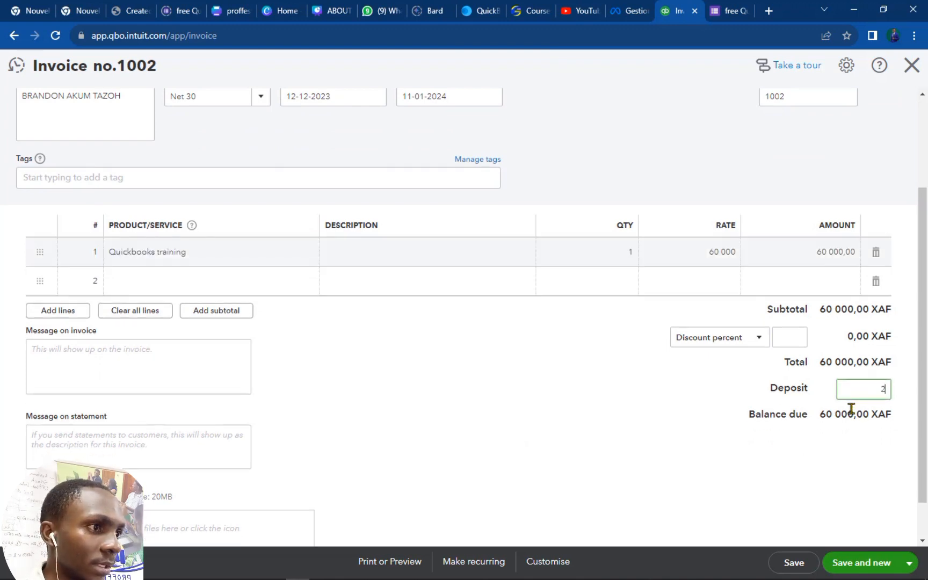
{"action": "type", "text": "0000"}
{"action": "left_click", "coordinate": [662, 400]}
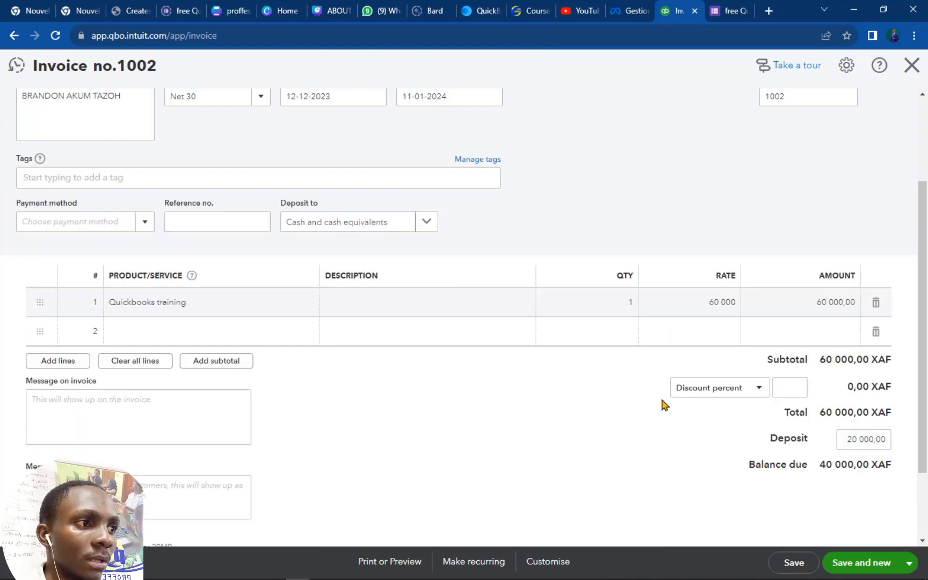
Set the payment terms of the Quickbooks training invoice to Net 15.
{"action": "left_click_drag", "start_coordinate": [816, 467], "coordinate": [893, 469]}
{"action": "triple_click", "coordinate": [866, 439]}
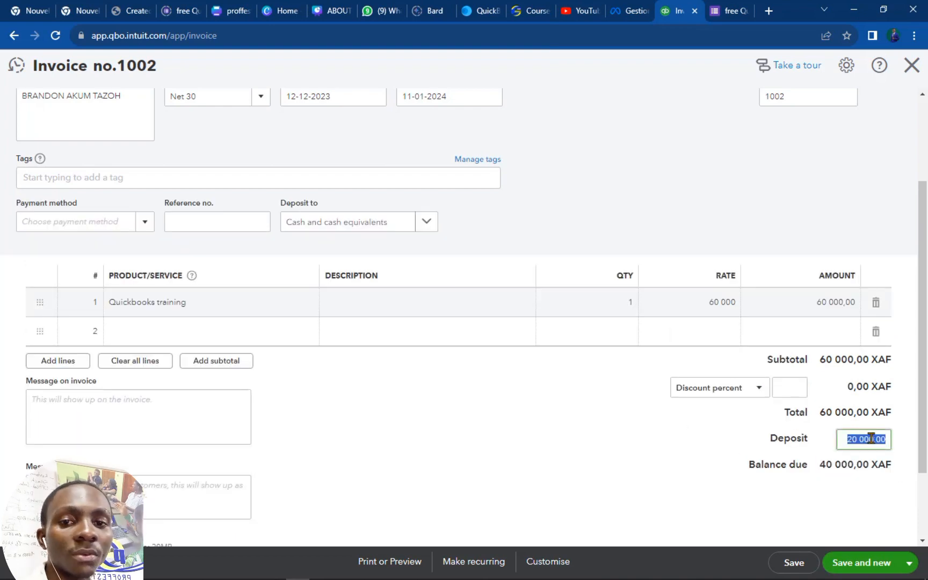
{"action": "scroll", "coordinate": [520, 455], "scroll_direction": "up", "scroll_amount": 3}
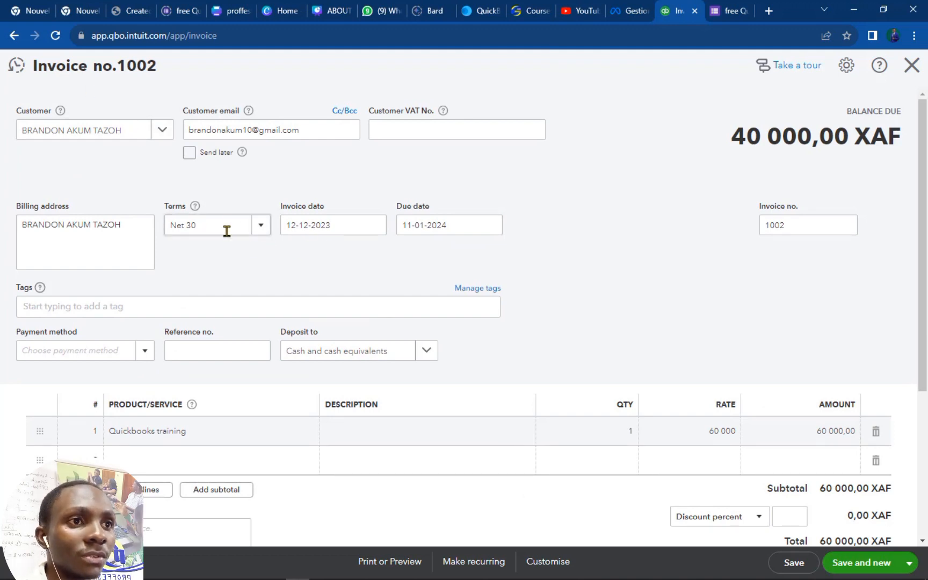
{"action": "left_click", "coordinate": [259, 228]}
{"action": "left_click", "coordinate": [195, 294]}
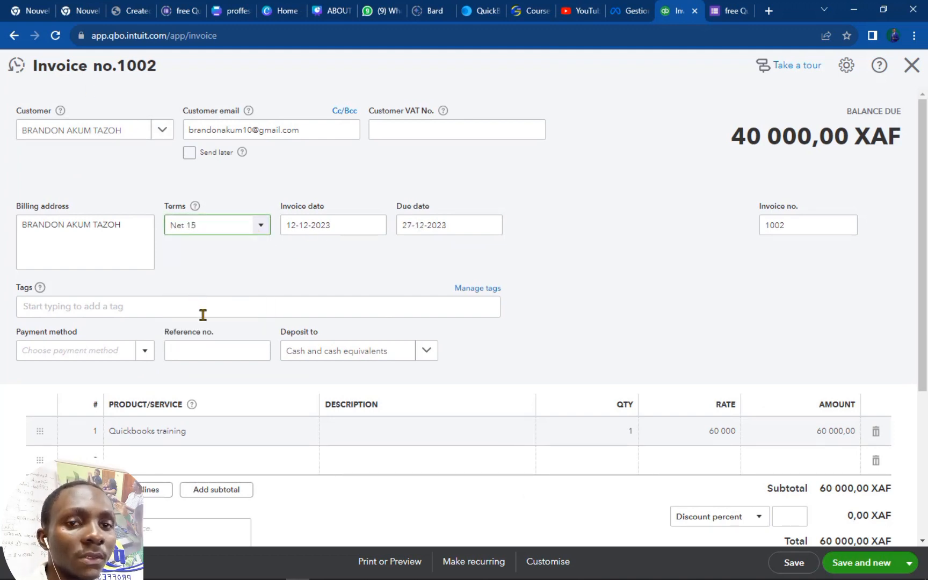
{"action": "scroll", "coordinate": [427, 302], "scroll_direction": "down", "scroll_amount": 2}
{"action": "scroll", "coordinate": [727, 327], "scroll_direction": "down", "scroll_amount": 2}
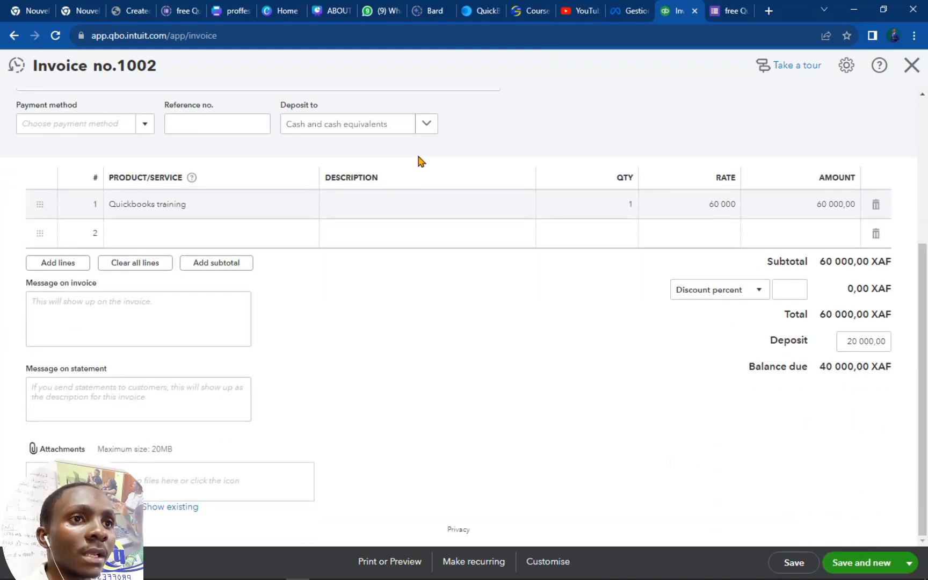
{"action": "scroll", "coordinate": [429, 241], "scroll_direction": "up", "scroll_amount": 4}
{"action": "scroll", "coordinate": [847, 505], "scroll_direction": "down", "scroll_amount": 4}
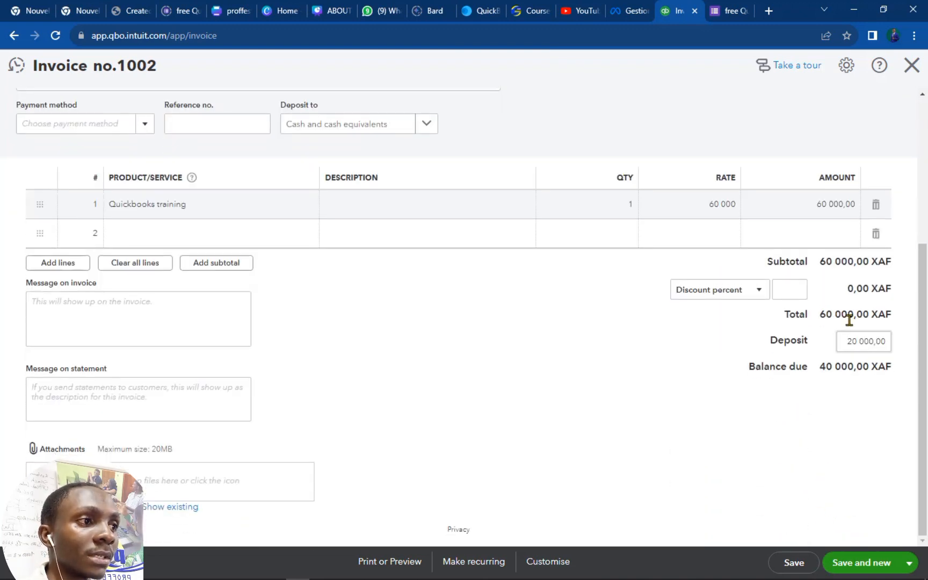
Set the invoice's payment method to Cash and keep Cash and cash equivalents as the account to deposit to.
{"action": "scroll", "coordinate": [569, 463], "scroll_direction": "up", "scroll_amount": 2}
{"action": "scroll", "coordinate": [569, 463], "scroll_direction": "up", "scroll_amount": 3}
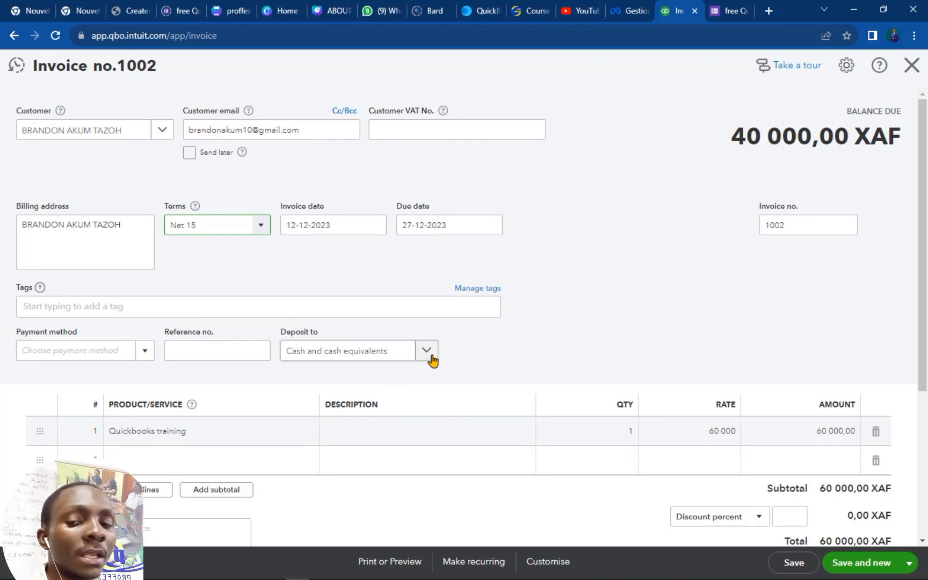
{"action": "left_click", "coordinate": [145, 353]}
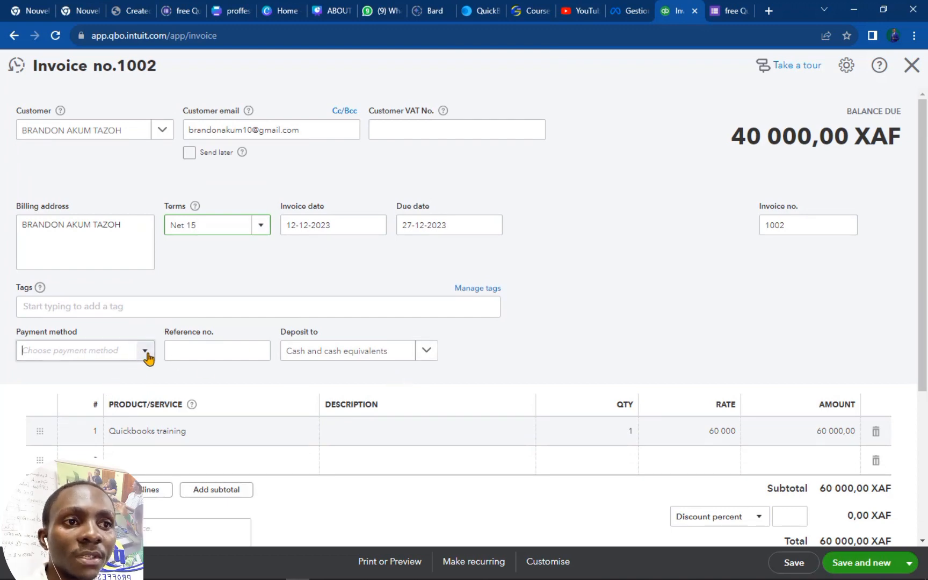
{"action": "left_click", "coordinate": [93, 407]}
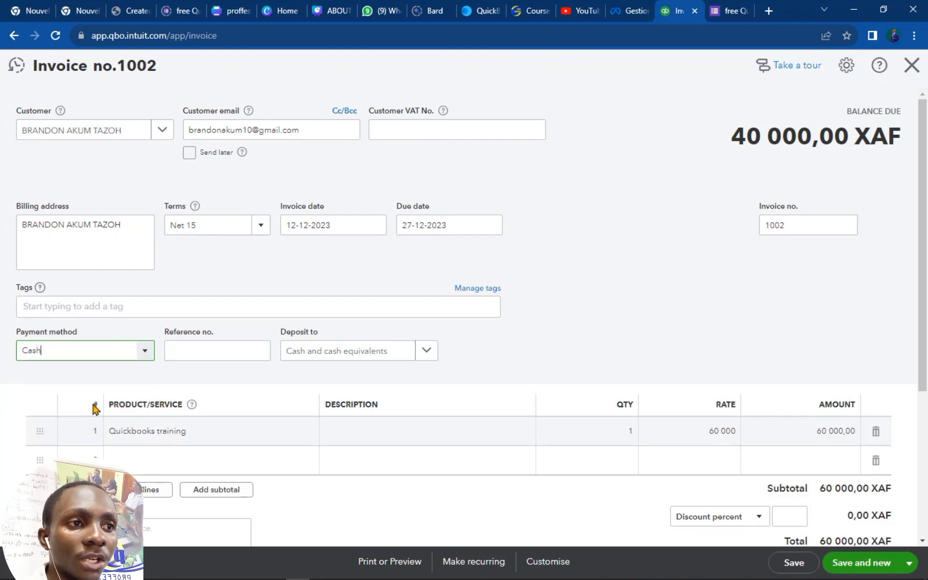
{"action": "left_click", "coordinate": [433, 356]}
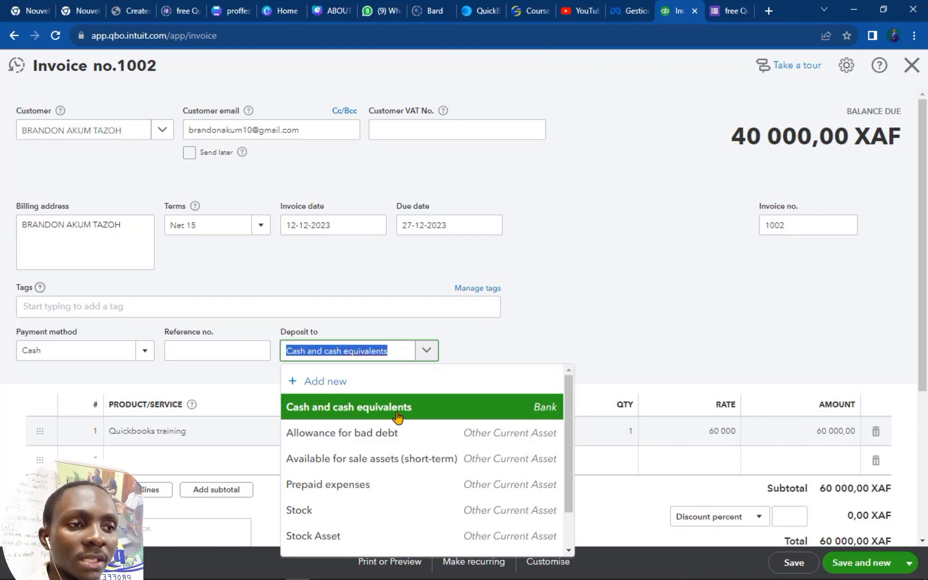
{"action": "left_click", "coordinate": [491, 346]}
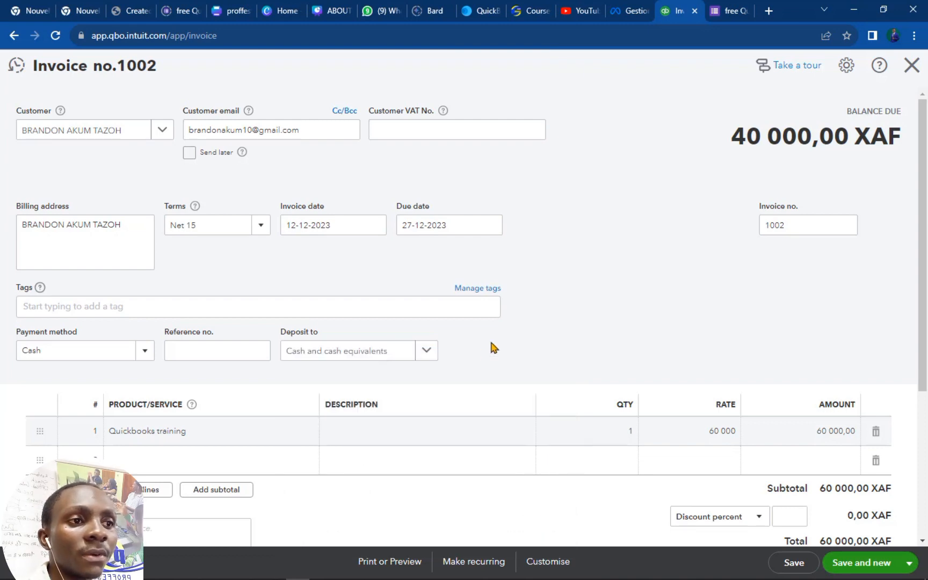
{"action": "left_click", "coordinate": [432, 355]}
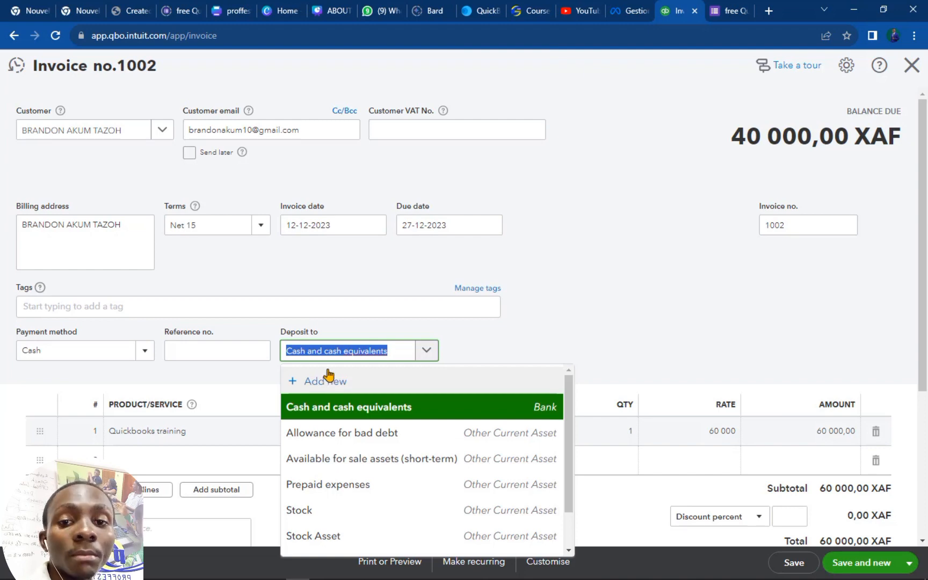
{"action": "left_click", "coordinate": [479, 339]}
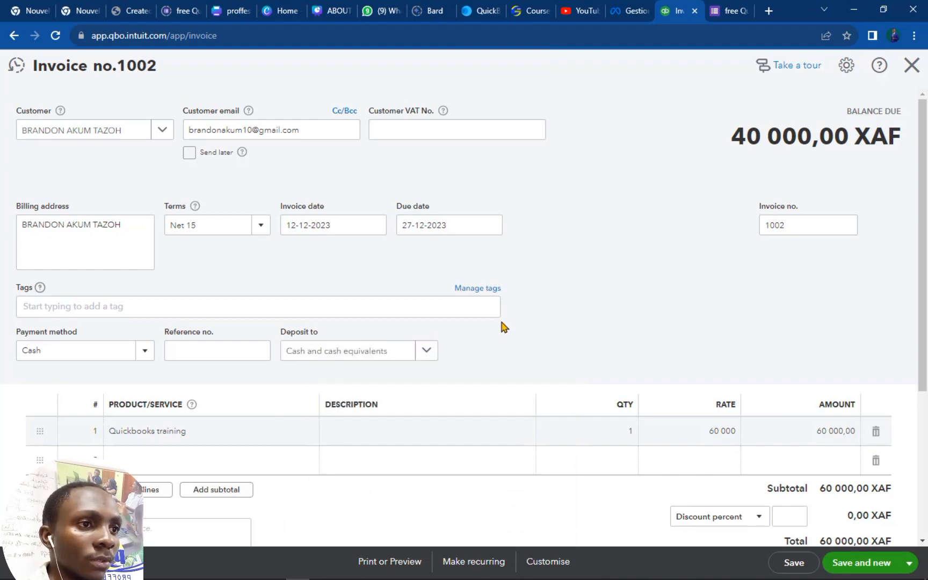
Save the Quickbooks training invoice and open its email for sending.
{"action": "scroll", "coordinate": [523, 371], "scroll_direction": "down", "scroll_amount": 3}
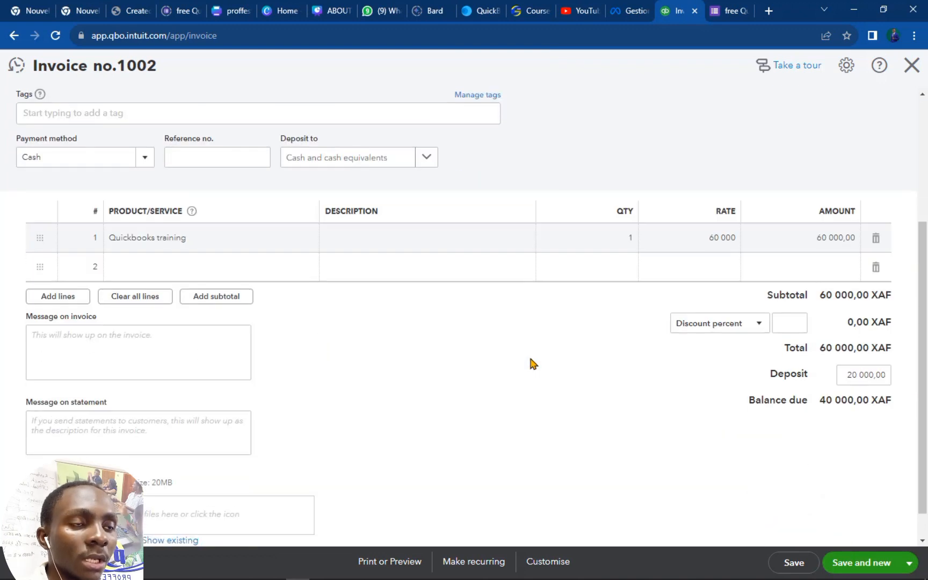
{"action": "left_click", "coordinate": [909, 562]}
{"action": "left_click", "coordinate": [826, 501]}
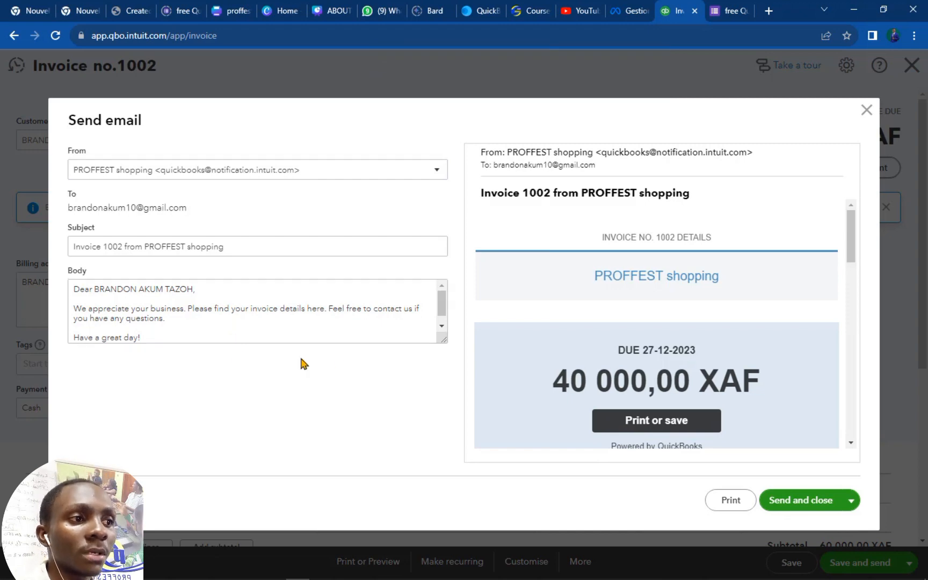
Review the invoice email's preview and body text, and send it to the customer, closing the invoice.
{"action": "scroll", "coordinate": [656, 386], "scroll_direction": "down", "scroll_amount": 8}
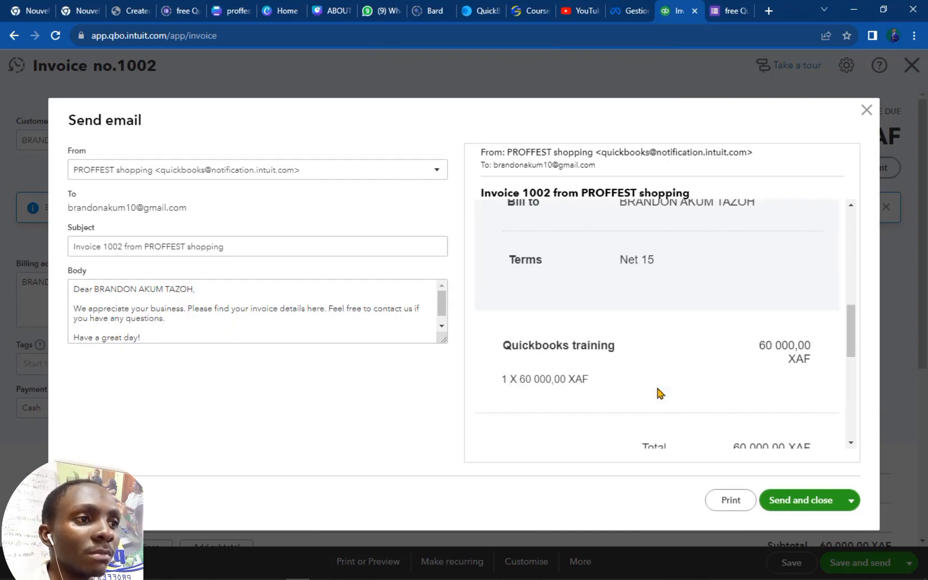
{"action": "scroll", "coordinate": [656, 386], "scroll_direction": "down", "scroll_amount": 3}
{"action": "scroll", "coordinate": [656, 387], "scroll_direction": "up", "scroll_amount": 6}
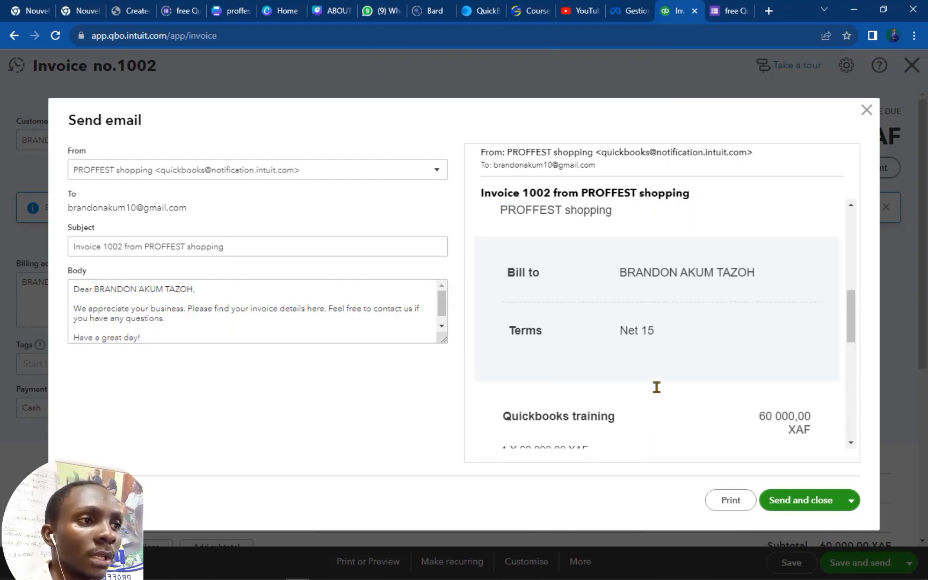
{"action": "scroll", "coordinate": [657, 387], "scroll_direction": "up", "scroll_amount": 6}
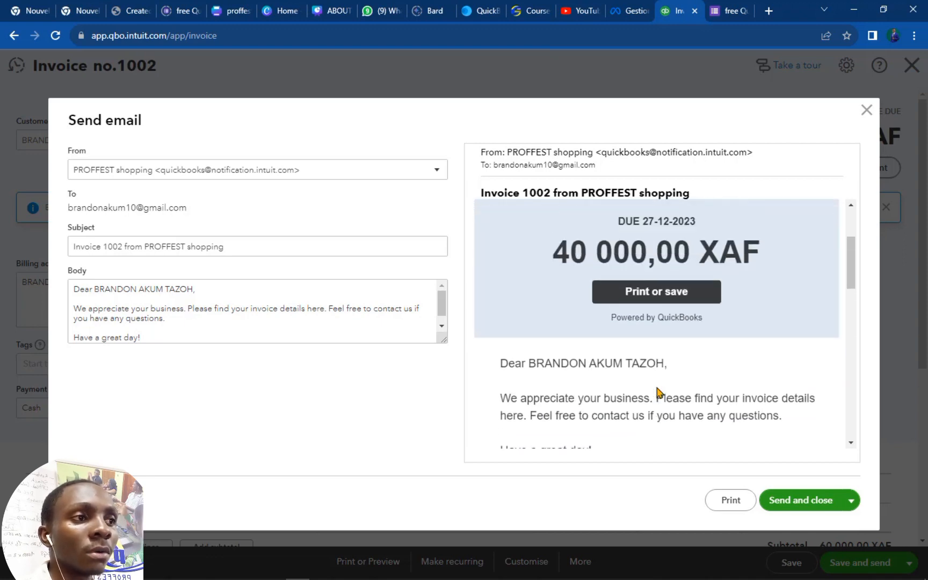
{"action": "scroll", "coordinate": [657, 392], "scroll_direction": "down", "scroll_amount": 10}
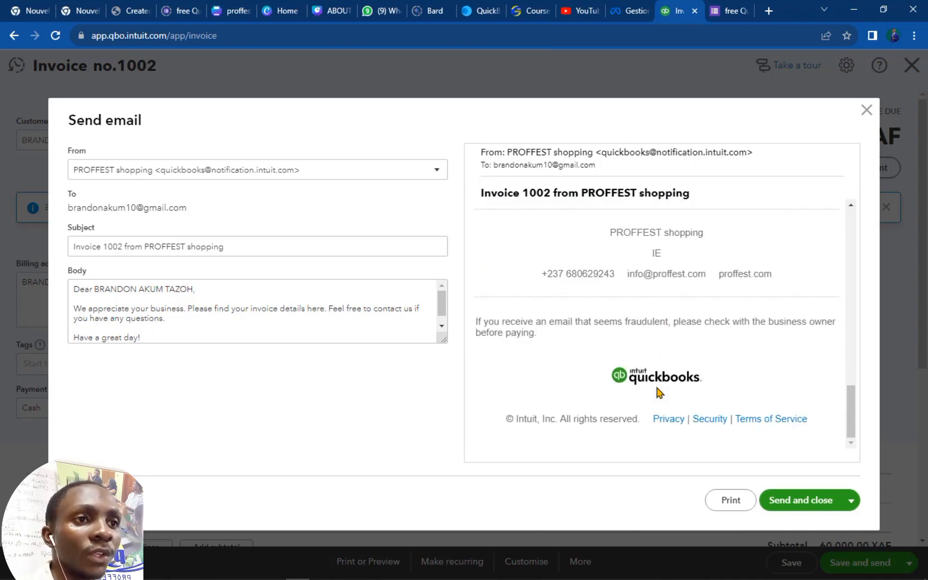
{"action": "scroll", "coordinate": [657, 394], "scroll_direction": "up", "scroll_amount": 2}
{"action": "scroll", "coordinate": [657, 394], "scroll_direction": "up", "scroll_amount": 9}
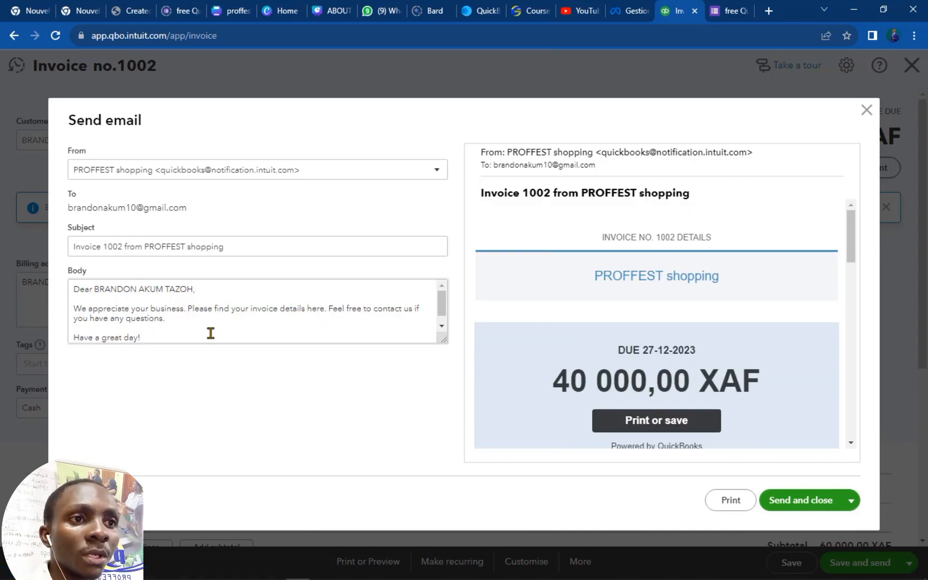
{"action": "left_click_drag", "start_coordinate": [177, 320], "coordinate": [74, 289]}
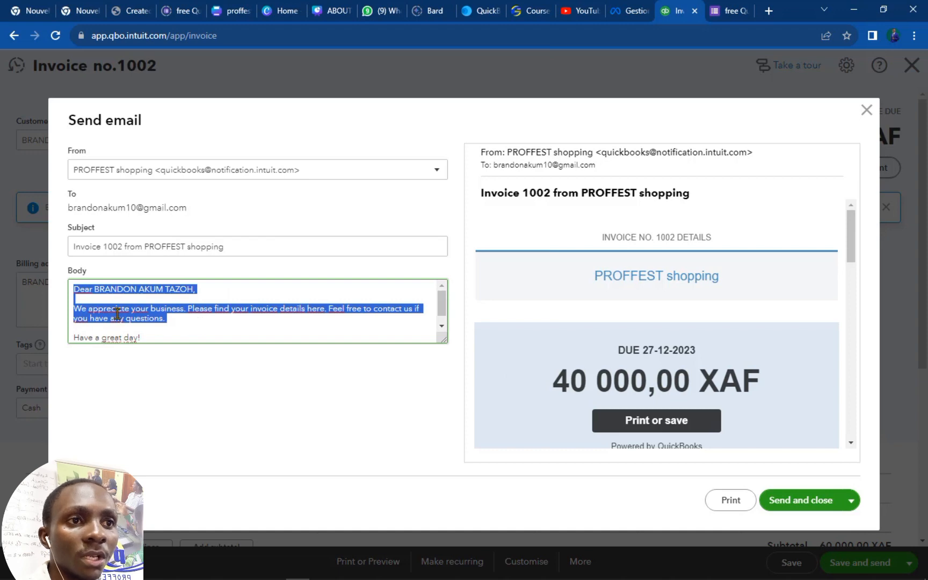
{"action": "left_click", "coordinate": [159, 319]}
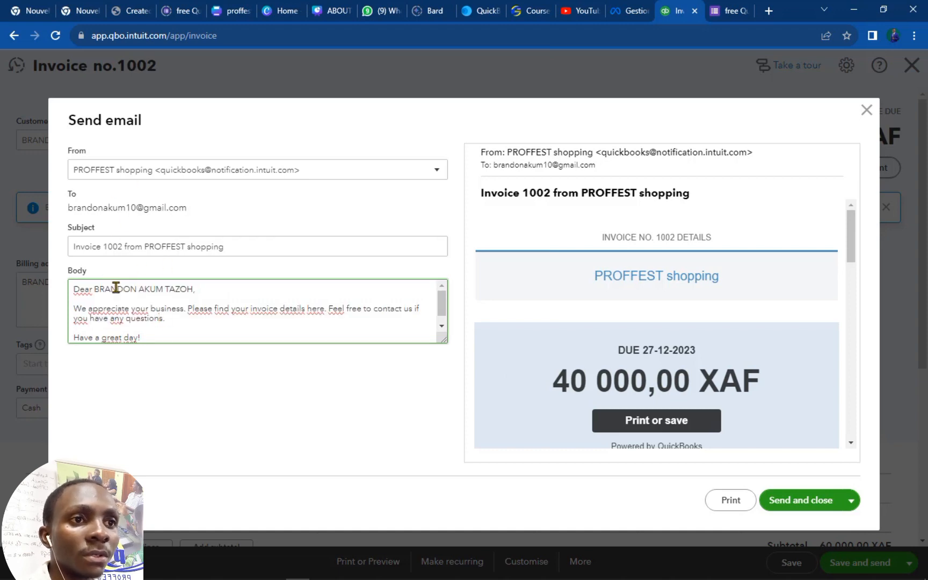
{"action": "left_click_drag", "start_coordinate": [94, 289], "coordinate": [197, 289]}
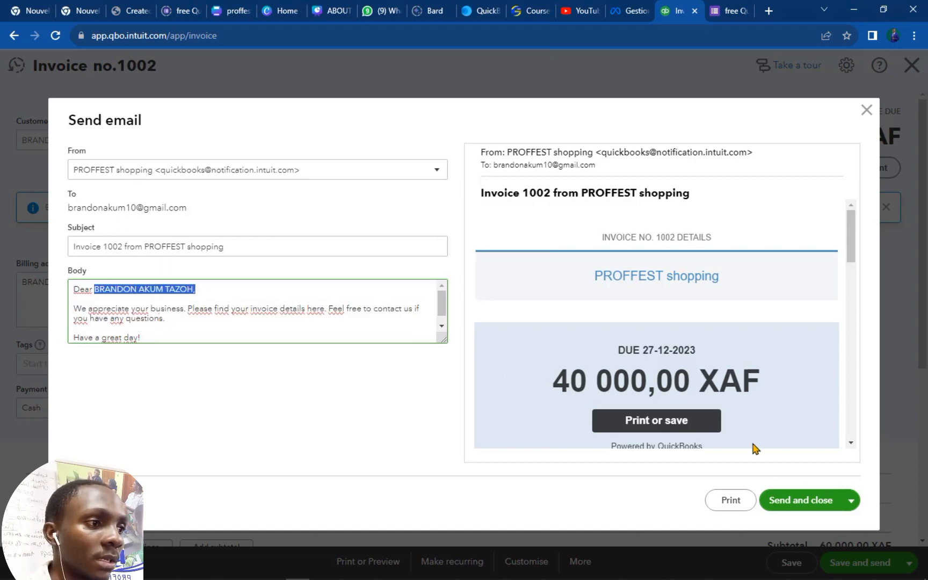
{"action": "left_click", "coordinate": [816, 502]}
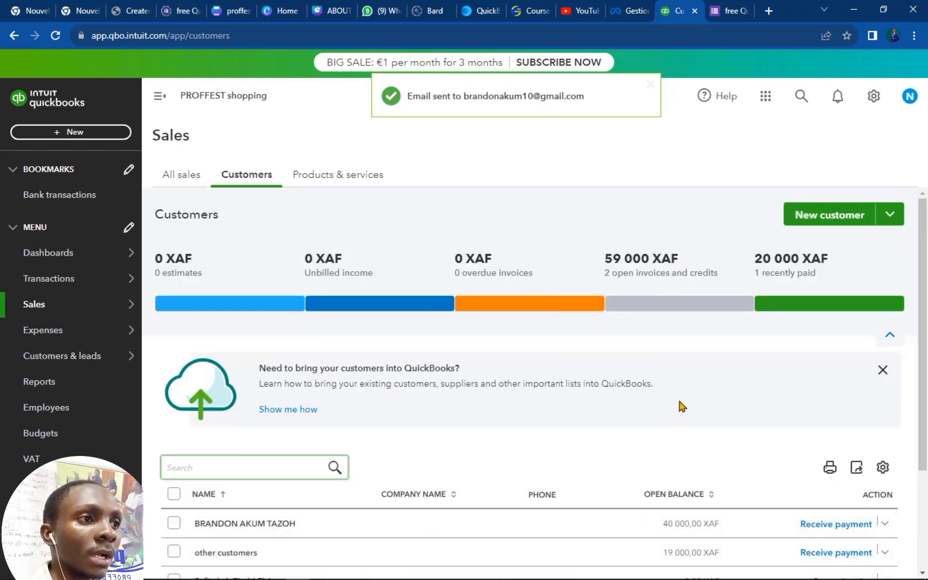
Start a supplier bill payment and select the open bill due 11-01-2024.
{"action": "mouse_move", "coordinate": [120, 331]}
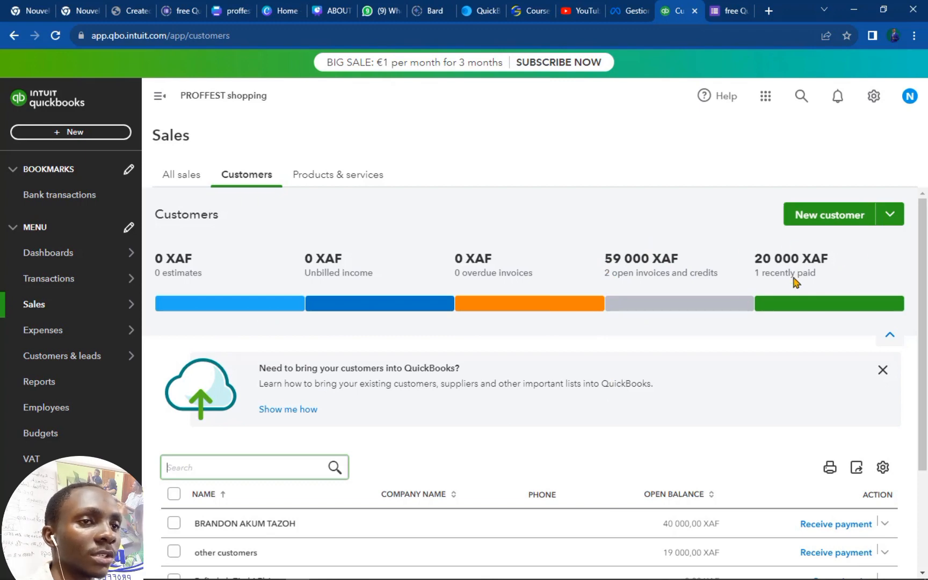
{"action": "left_click", "coordinate": [75, 132]}
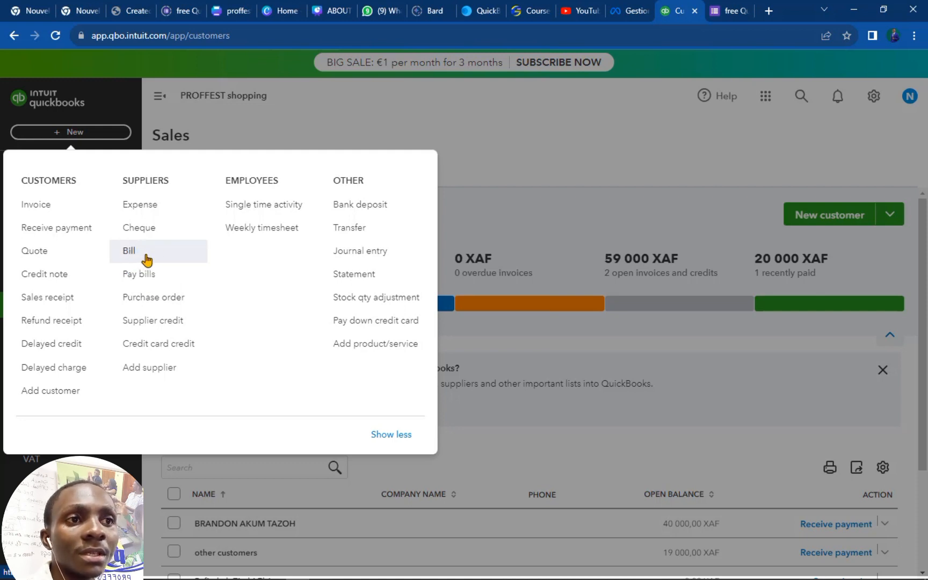
{"action": "left_click", "coordinate": [145, 275]}
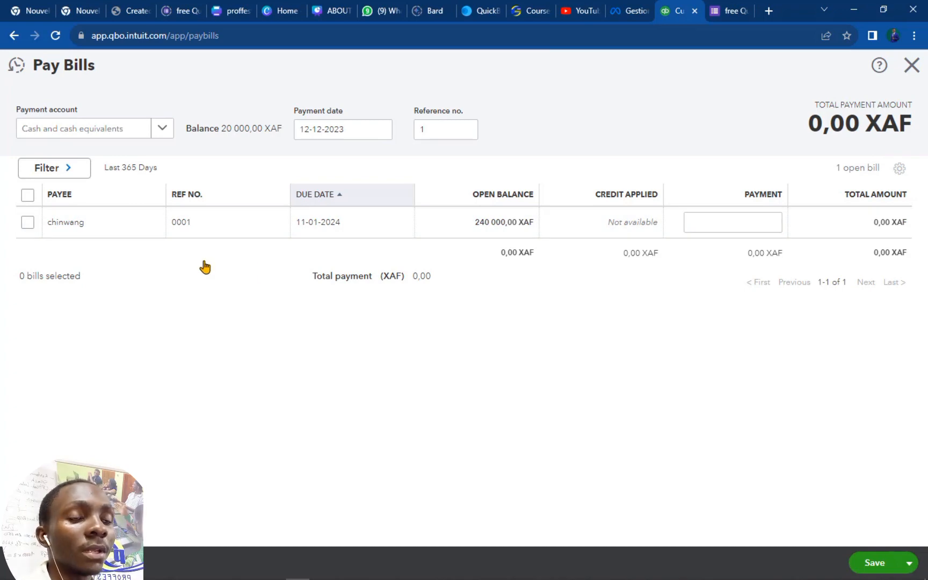
{"action": "left_click", "coordinate": [27, 222]}
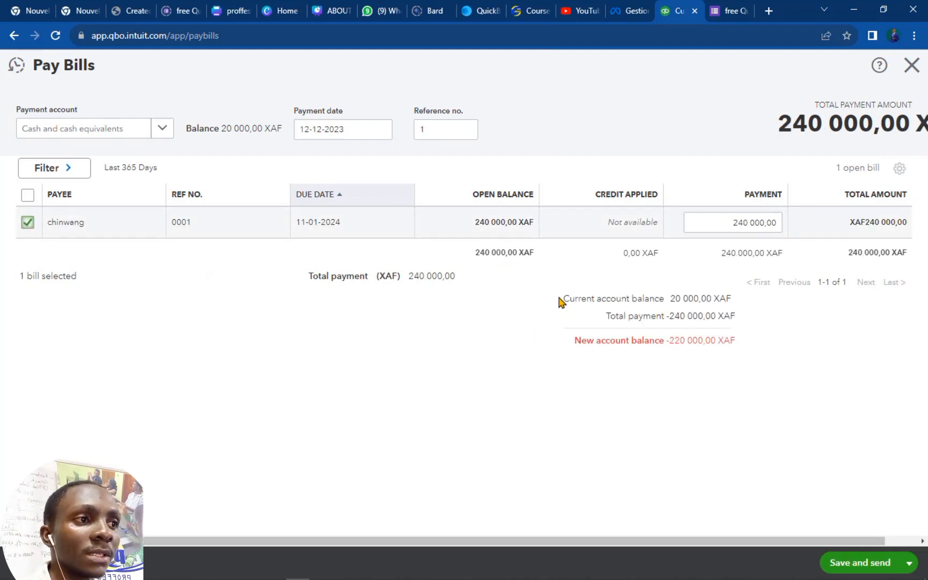
{"action": "left_click_drag", "start_coordinate": [560, 302], "coordinate": [731, 316]}
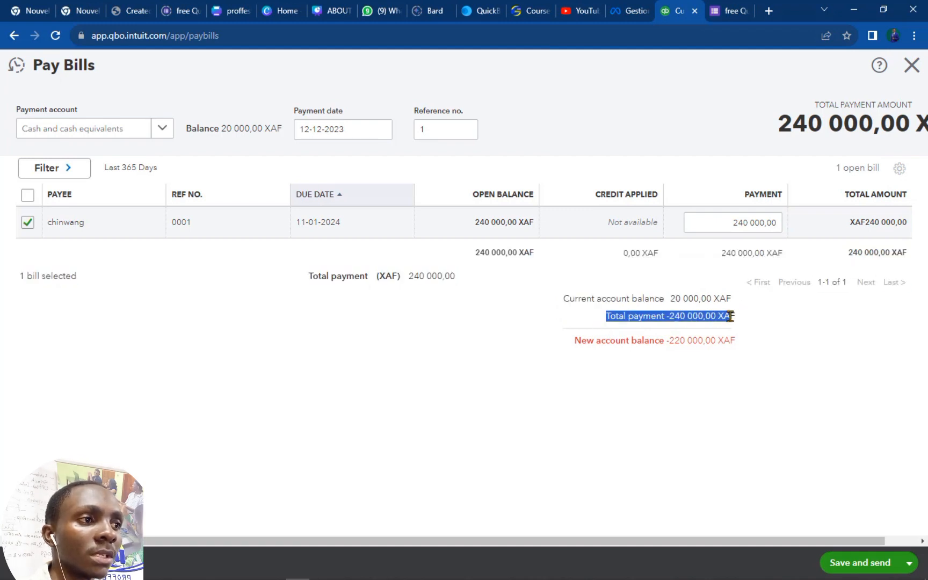
{"action": "left_click", "coordinate": [702, 391]}
Set the payment amount for the selected supplier bill to 10 000.
{"action": "left_click", "coordinate": [731, 218]}
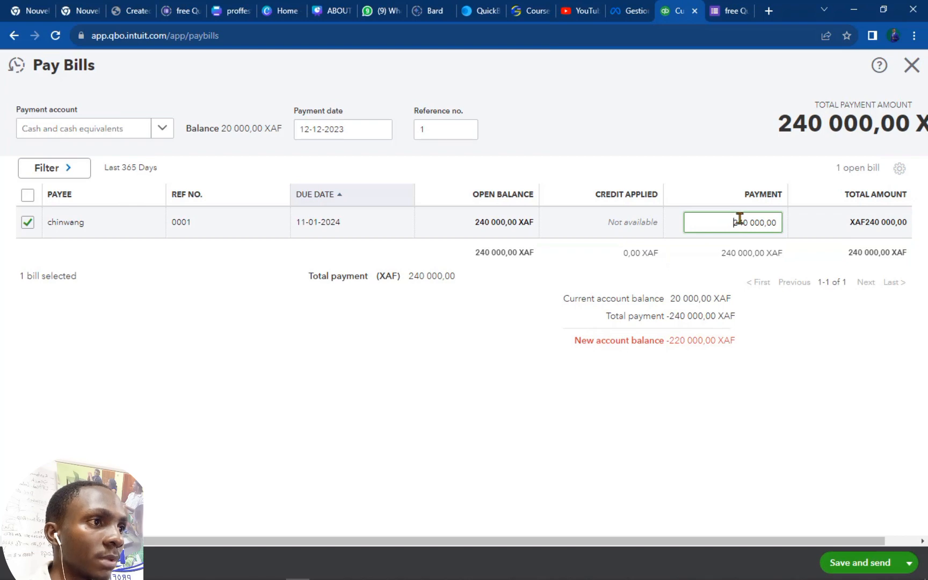
{"action": "double_click", "coordinate": [744, 221]}
{"action": "type", "text": "10"}
{"action": "left_click", "coordinate": [749, 343]}
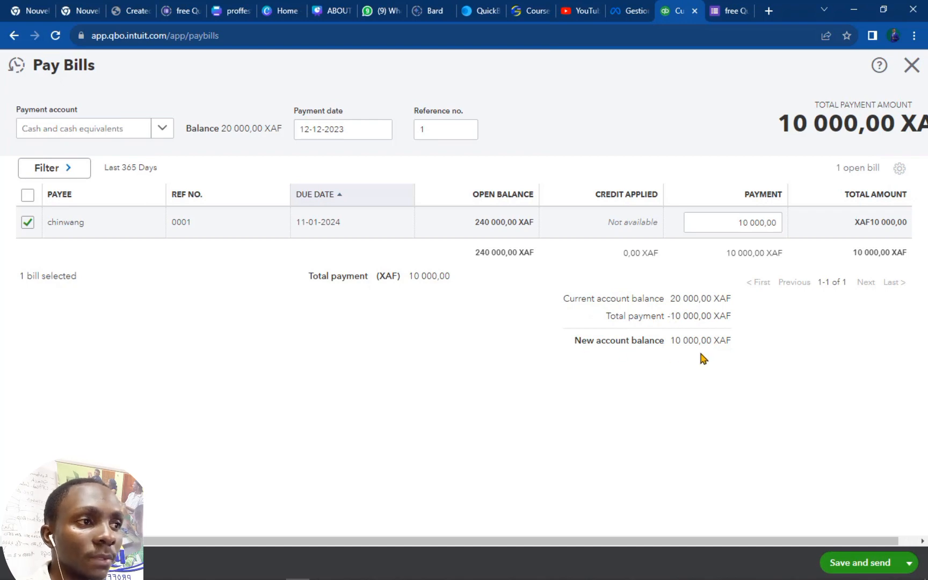
Keep Cash and cash equivalents as the payment account, and save and close the bill payment.
{"action": "left_click", "coordinate": [162, 129]}
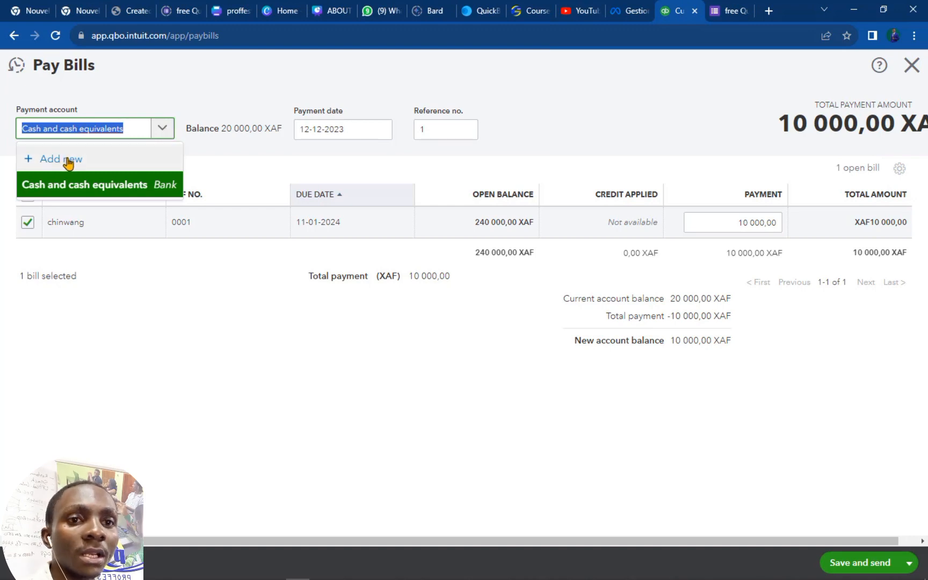
{"action": "left_click", "coordinate": [161, 133]}
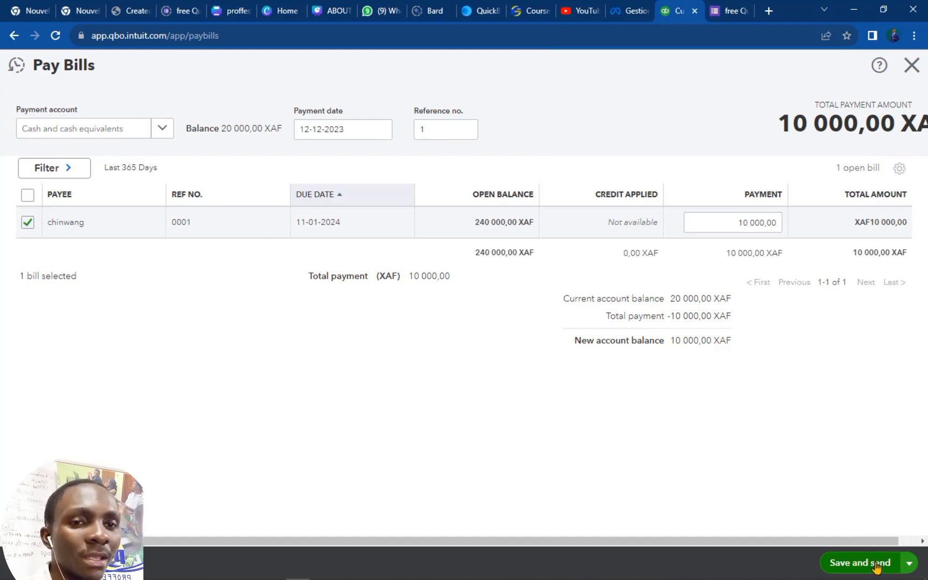
{"action": "left_click", "coordinate": [909, 562]}
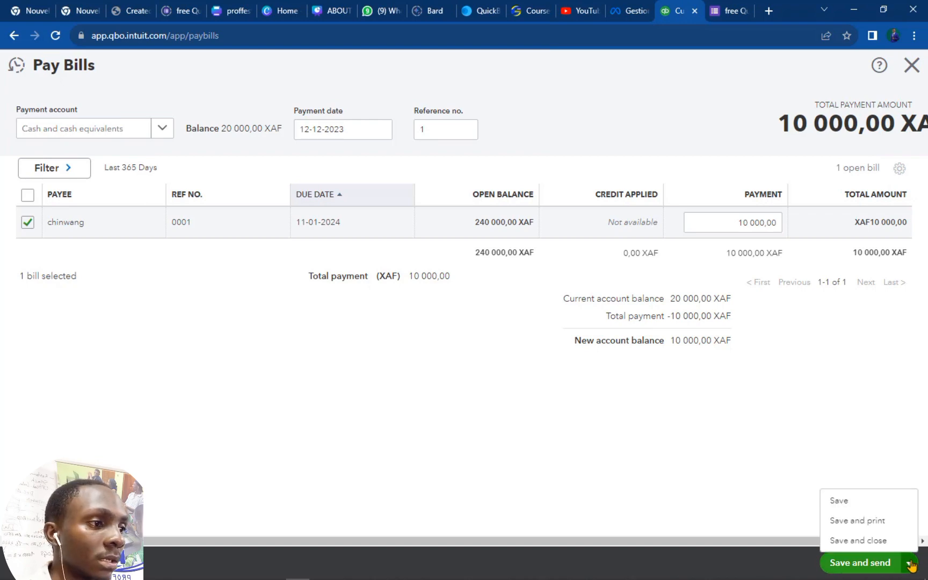
{"action": "left_click", "coordinate": [865, 541]}
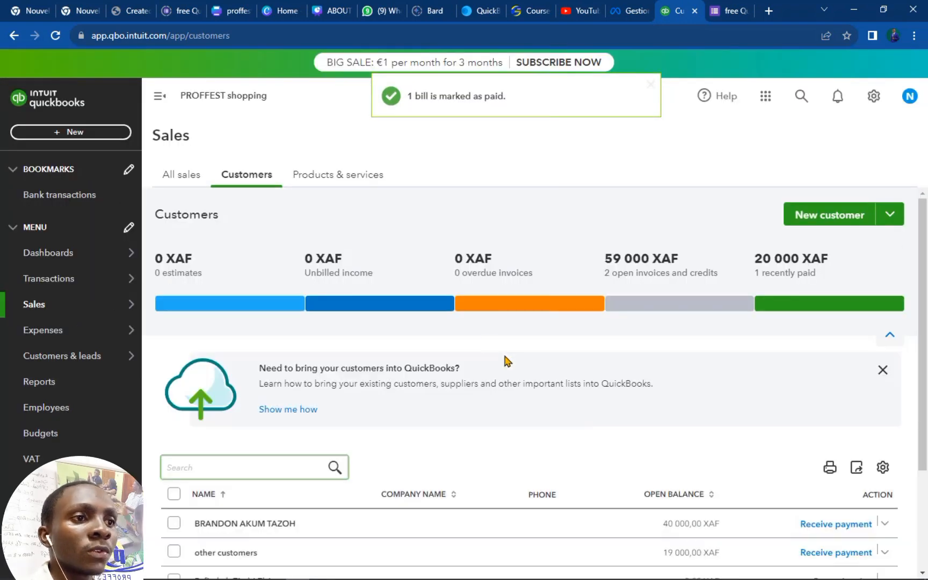
Start a new sales receipt and select the second customer in the customer list.
{"action": "left_click", "coordinate": [63, 135]}
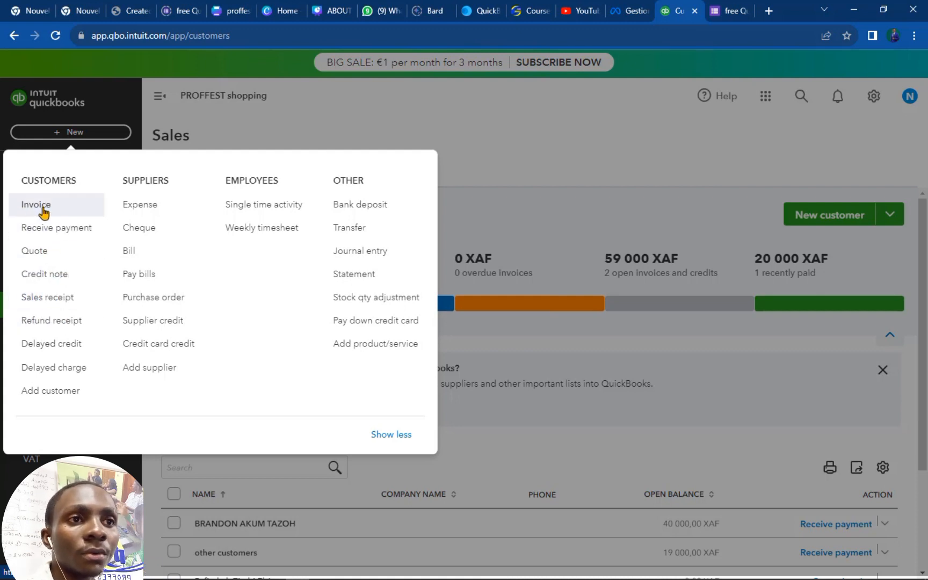
{"action": "left_click", "coordinate": [54, 306]}
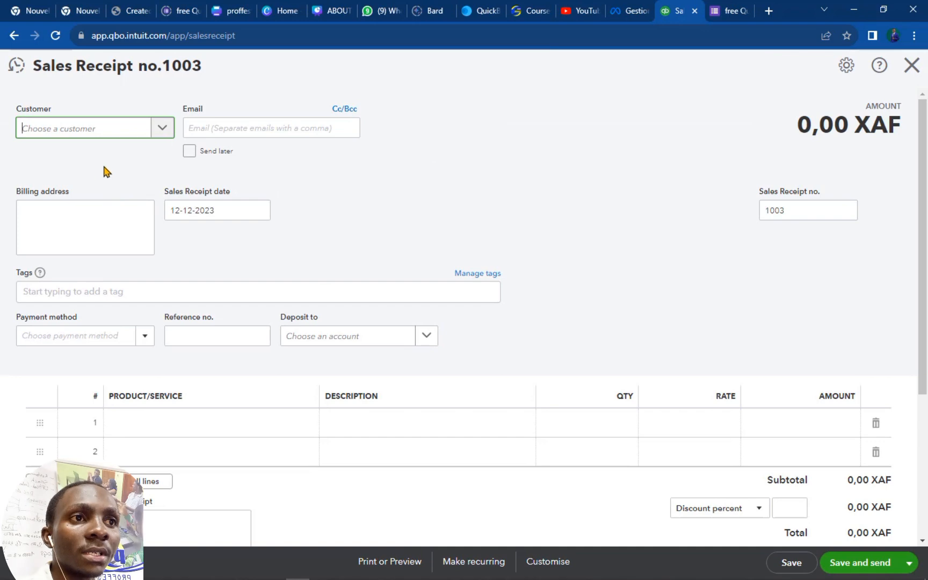
{"action": "left_click", "coordinate": [161, 130]}
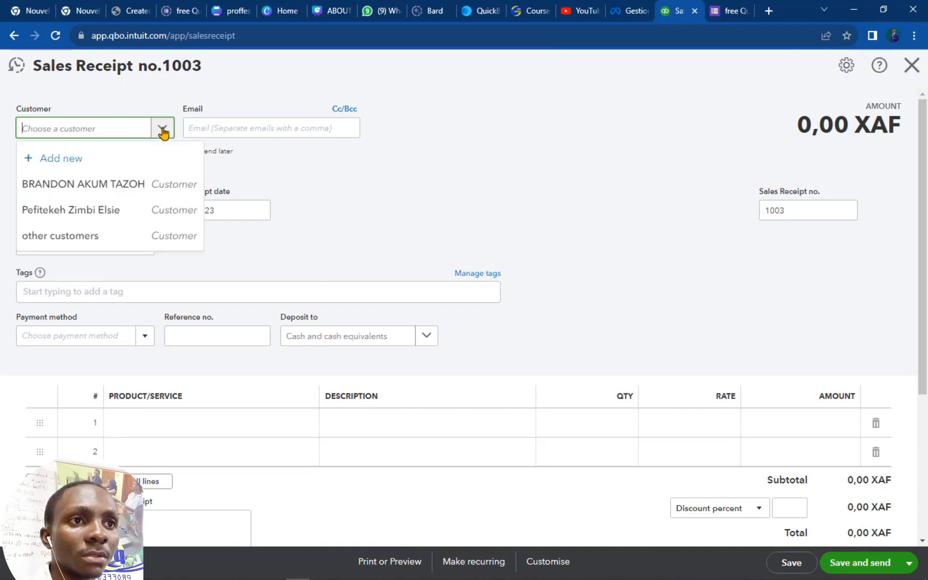
{"action": "left_click", "coordinate": [83, 217]}
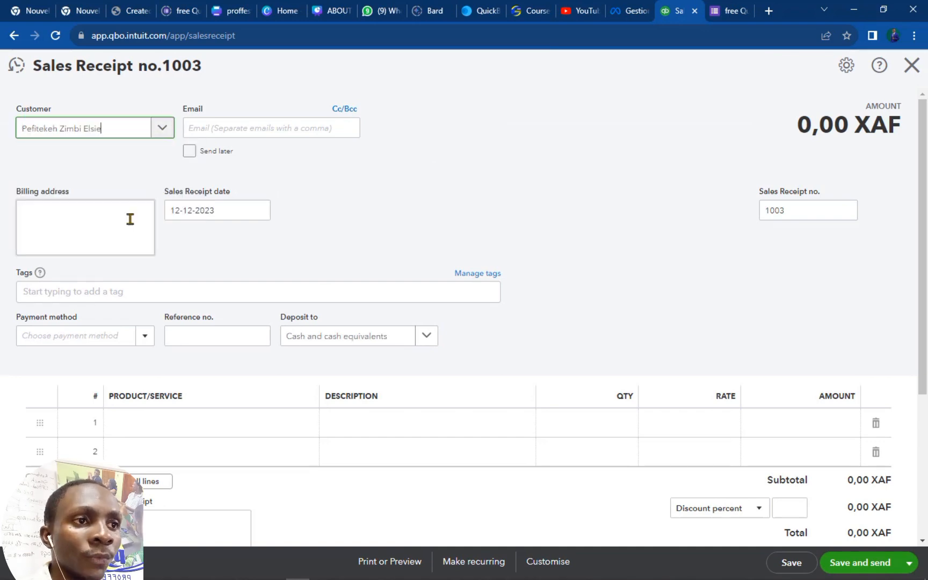
Set the sales receipt's payment method to Cheque.
{"action": "left_click", "coordinate": [145, 337]}
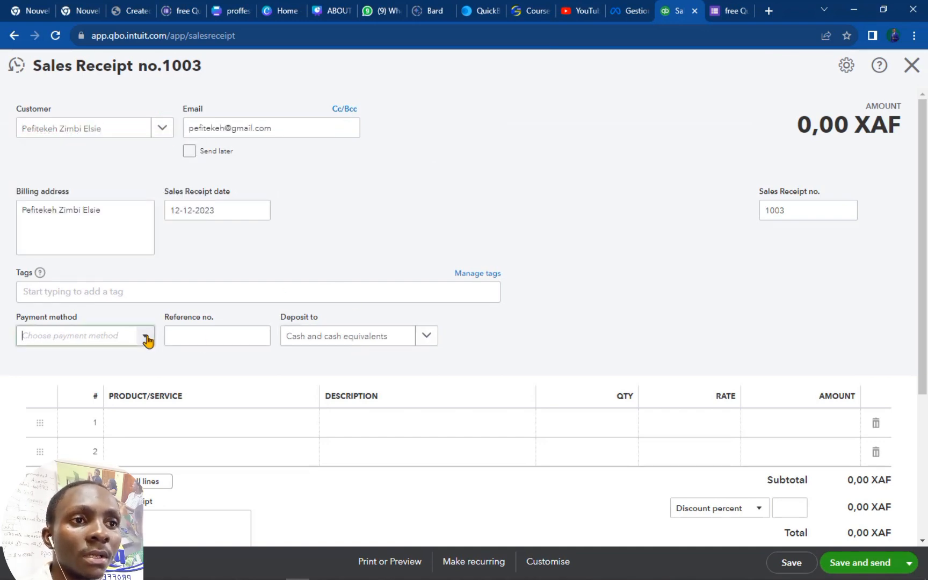
{"action": "left_click", "coordinate": [102, 378]}
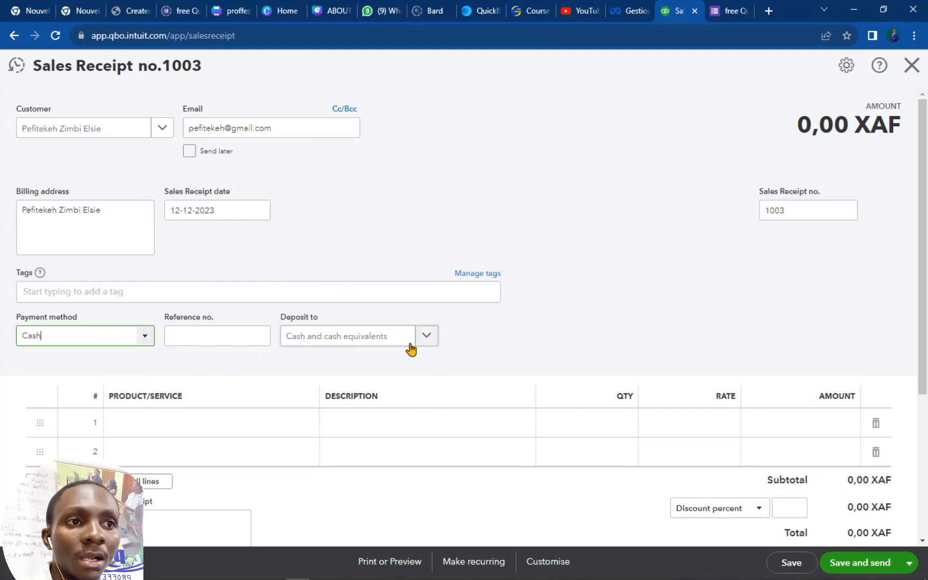
{"action": "left_click", "coordinate": [144, 337]}
{"action": "left_click", "coordinate": [144, 338]}
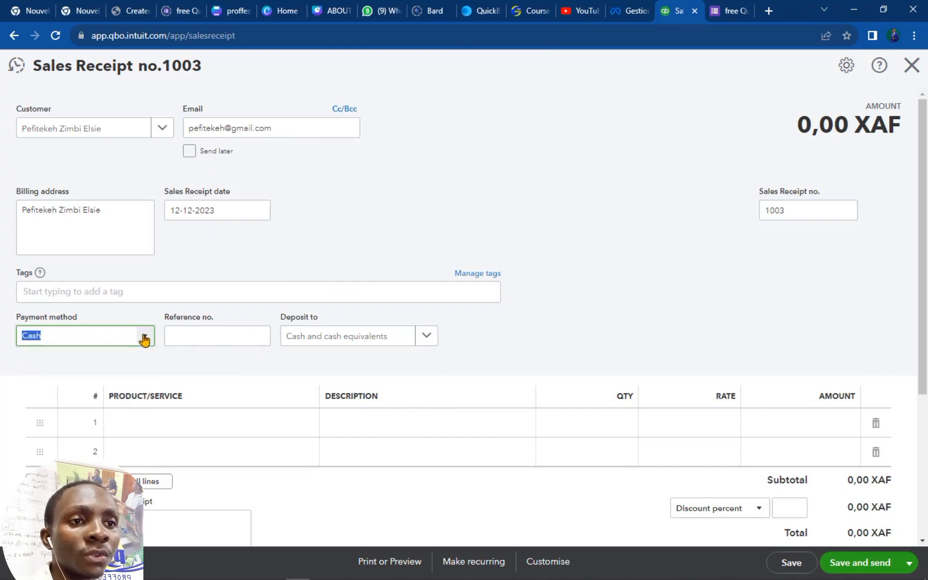
{"action": "left_click", "coordinate": [144, 338]}
{"action": "left_click", "coordinate": [66, 412]}
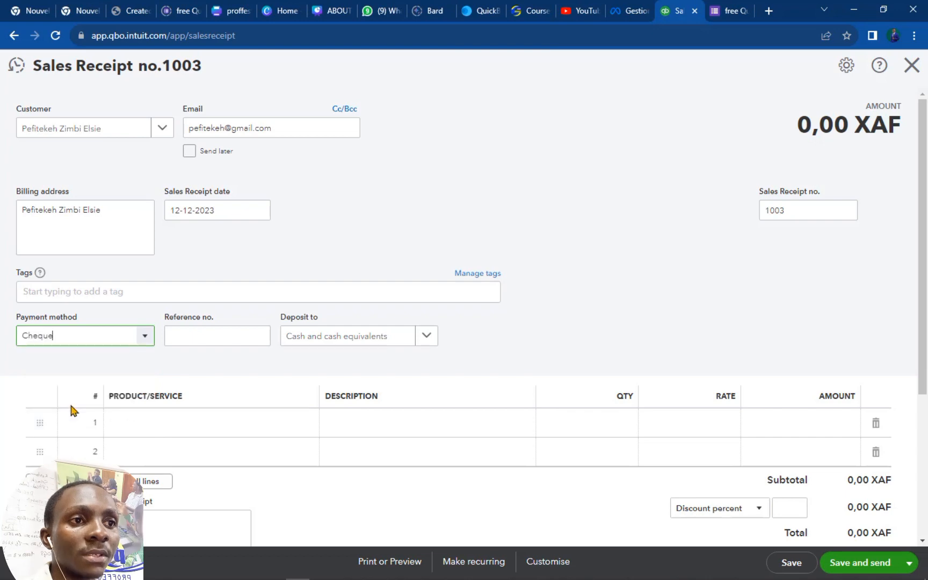
Start adding a new deposit account for the receipt, with Cash and cash equivalents as its account type.
{"action": "left_click", "coordinate": [427, 336]}
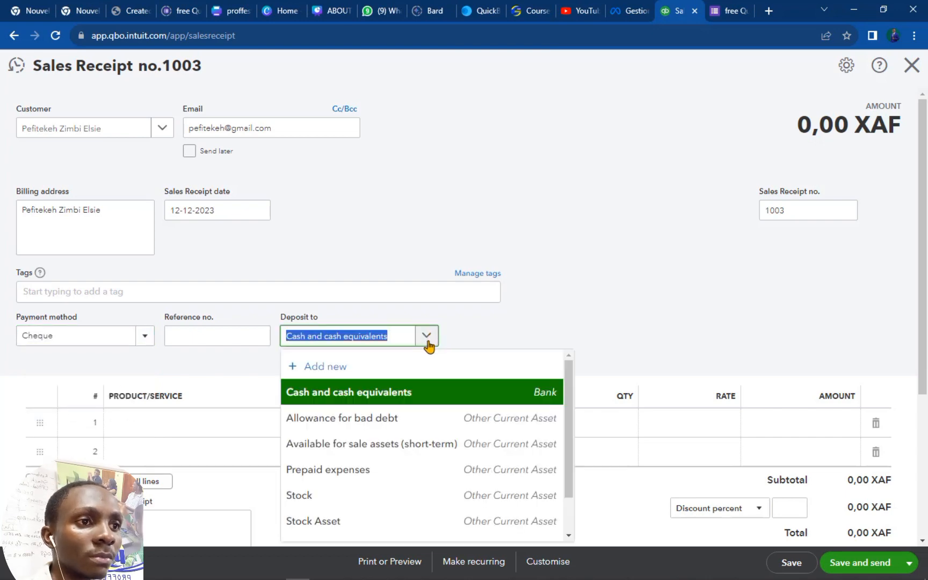
{"action": "left_click", "coordinate": [340, 370]}
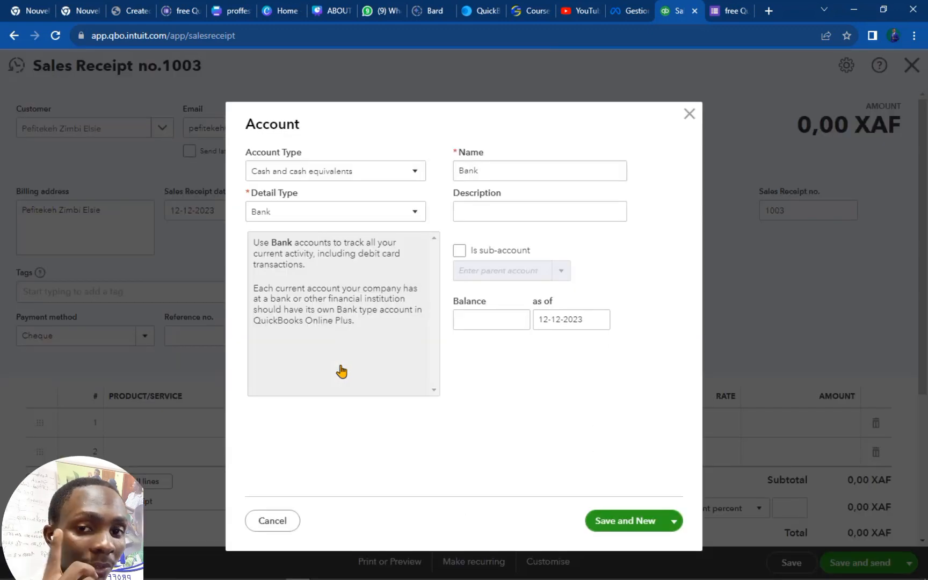
{"action": "left_click", "coordinate": [414, 177]}
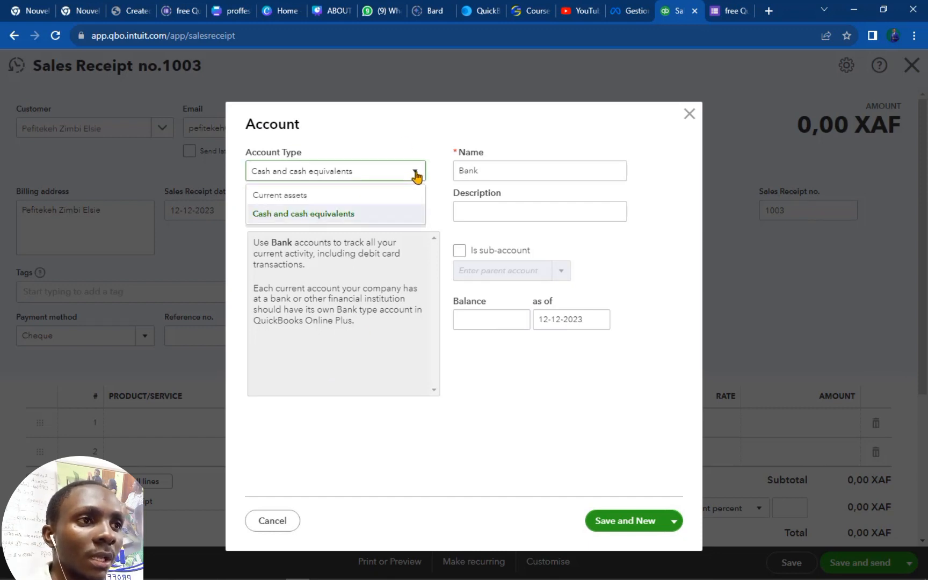
{"action": "left_click", "coordinate": [415, 176]}
{"action": "left_click", "coordinate": [417, 176]}
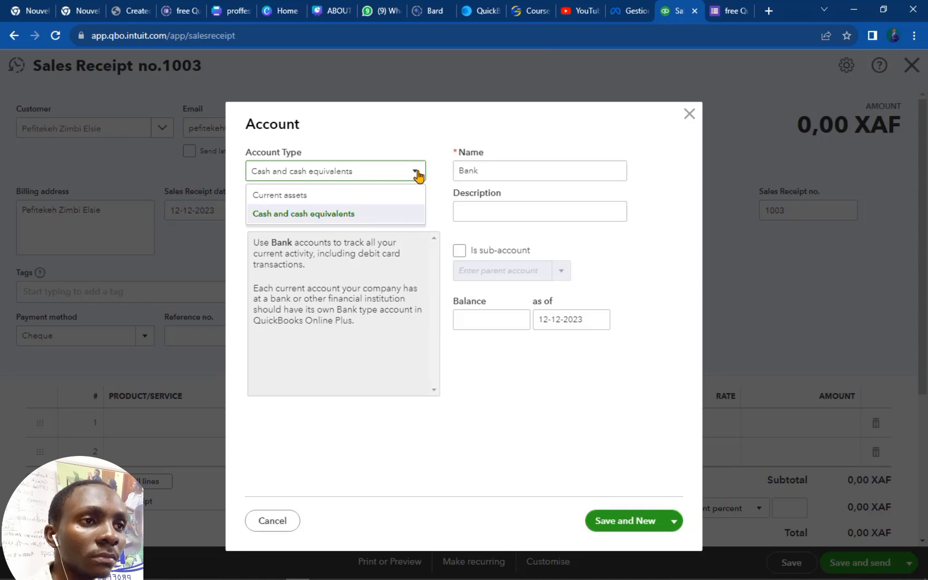
{"action": "left_click", "coordinate": [369, 215]}
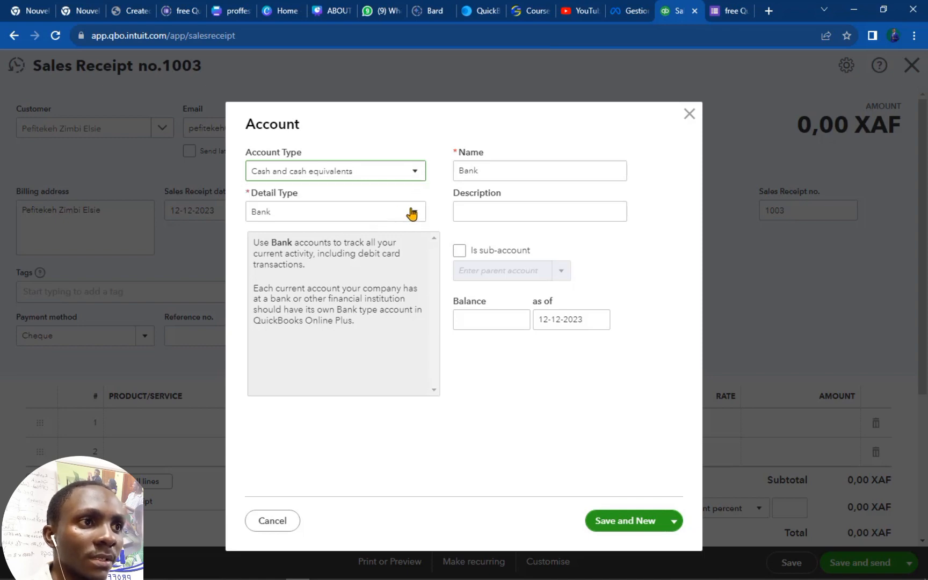
Name the new account ECO BANK, leave its opening balance blank, and save and close it.
{"action": "left_click_drag", "start_coordinate": [488, 173], "coordinate": [461, 173]}
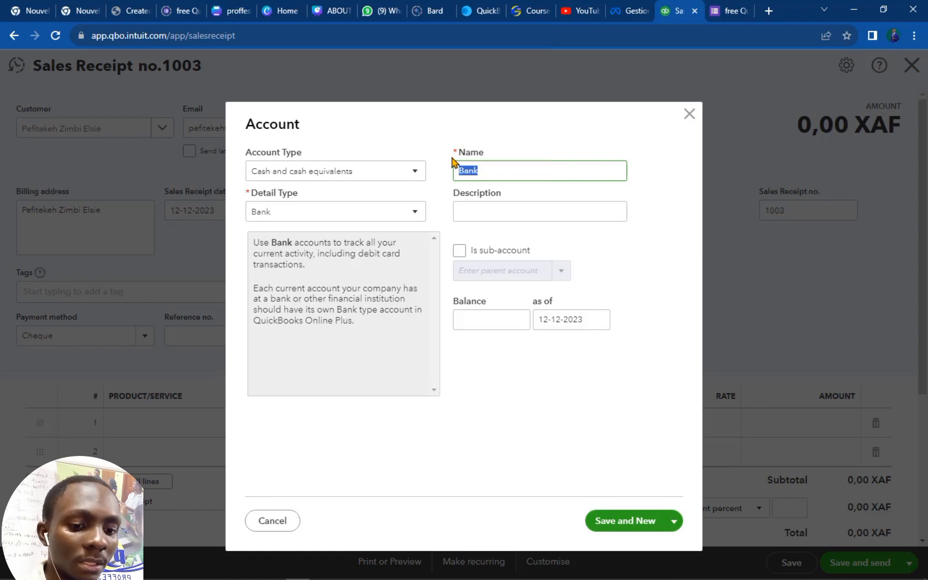
{"action": "type", "text": "e"}
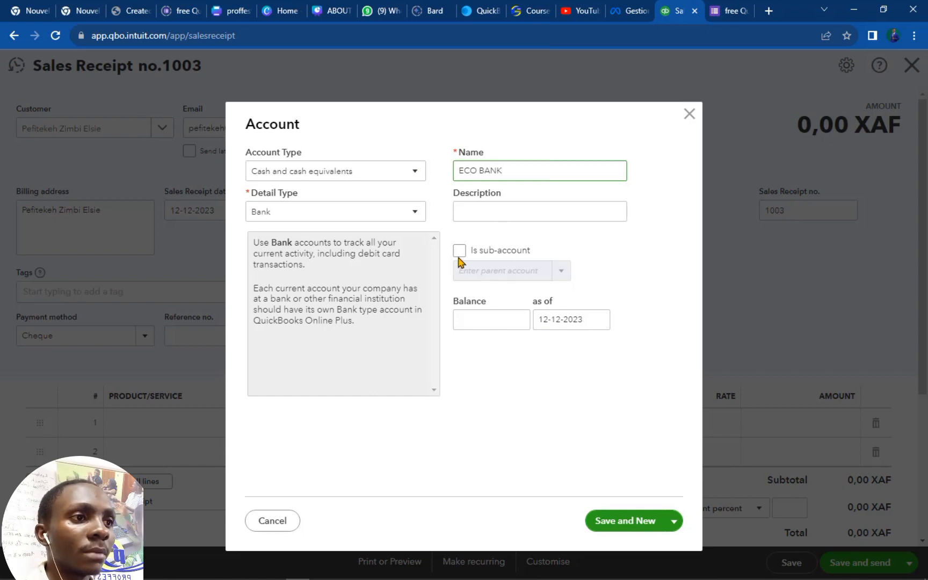
{"action": "left_click", "coordinate": [463, 317]}
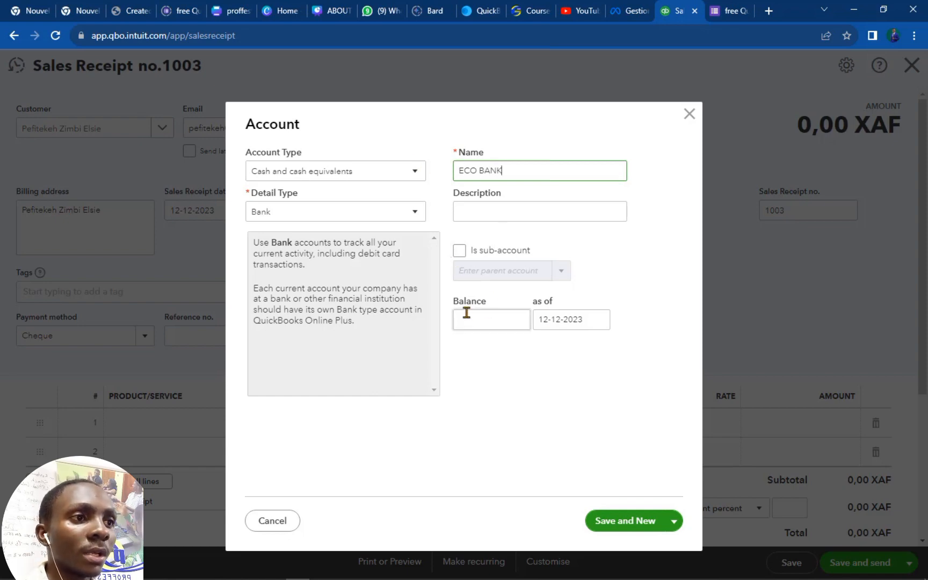
{"action": "left_click", "coordinate": [586, 321]}
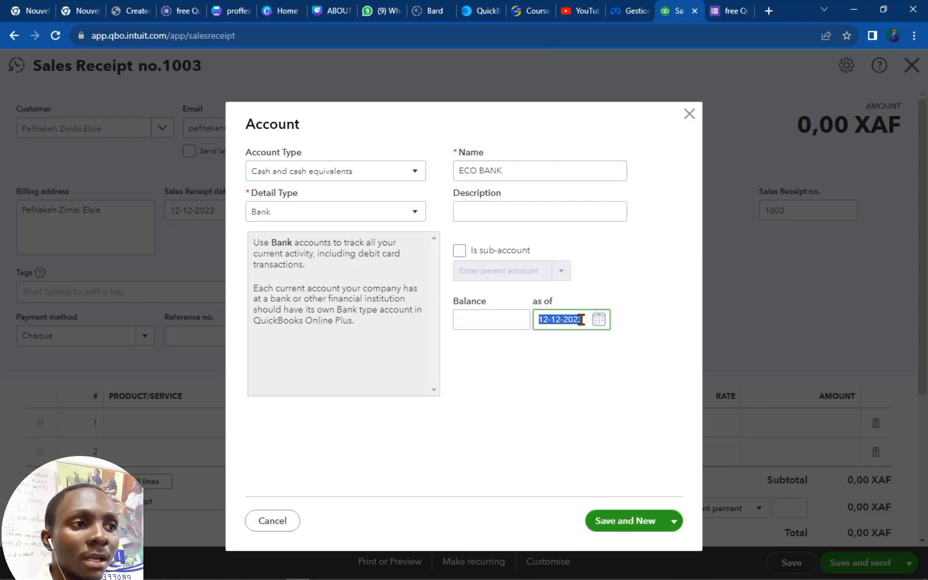
{"action": "left_click", "coordinate": [500, 321]}
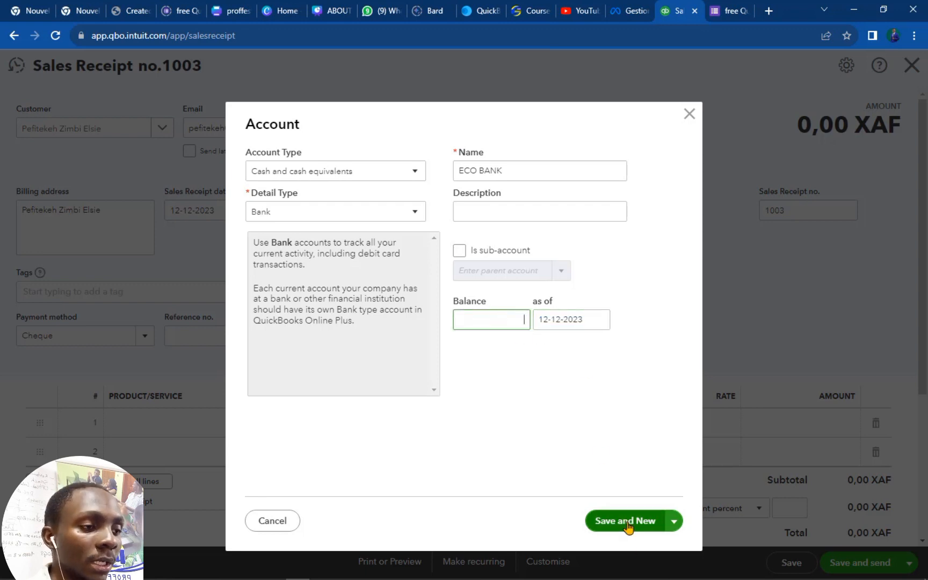
{"action": "left_click", "coordinate": [675, 522]}
{"action": "left_click", "coordinate": [640, 547]}
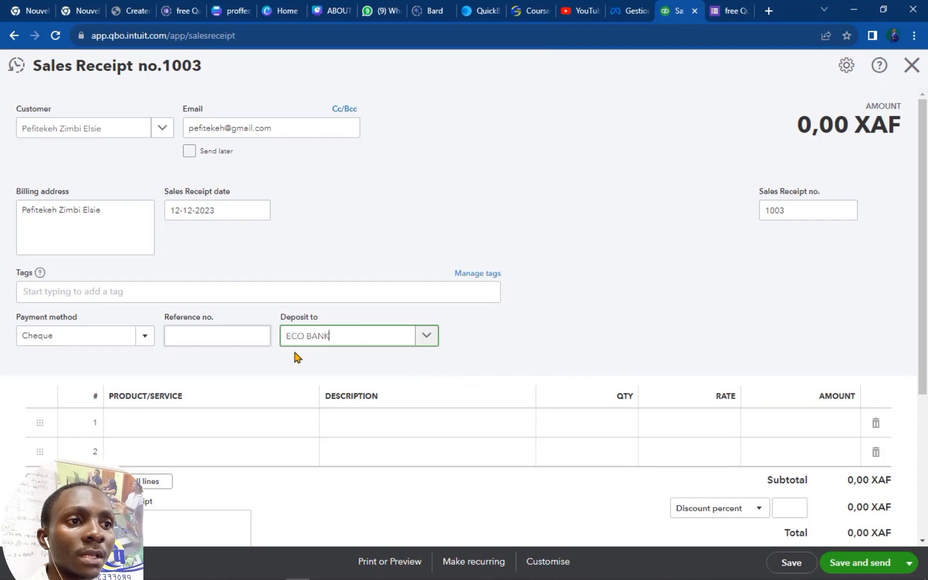
Add the product hoursly watch dimon to the receipt's first line with a quantity of 5.
{"action": "scroll", "coordinate": [344, 346], "scroll_direction": "down", "scroll_amount": 2}
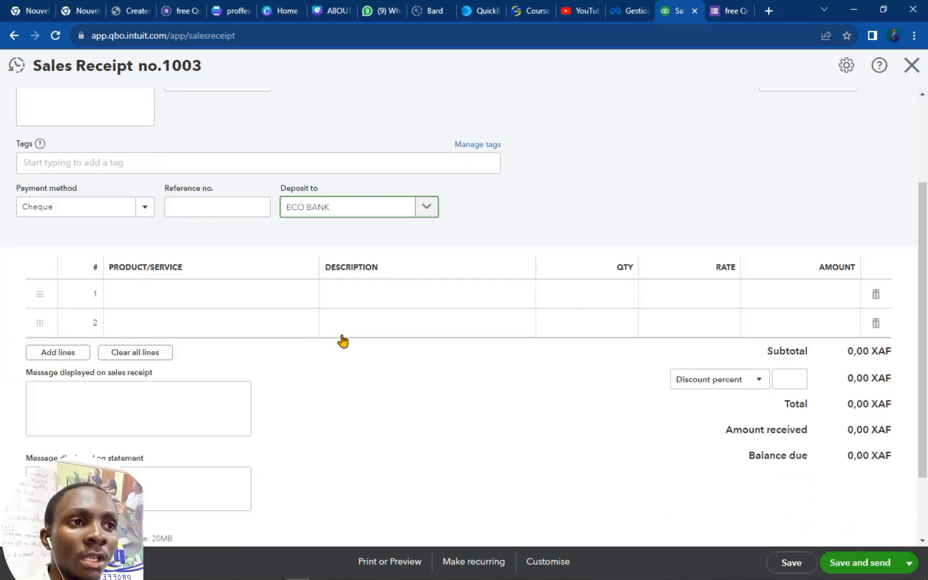
{"action": "left_click", "coordinate": [298, 302]}
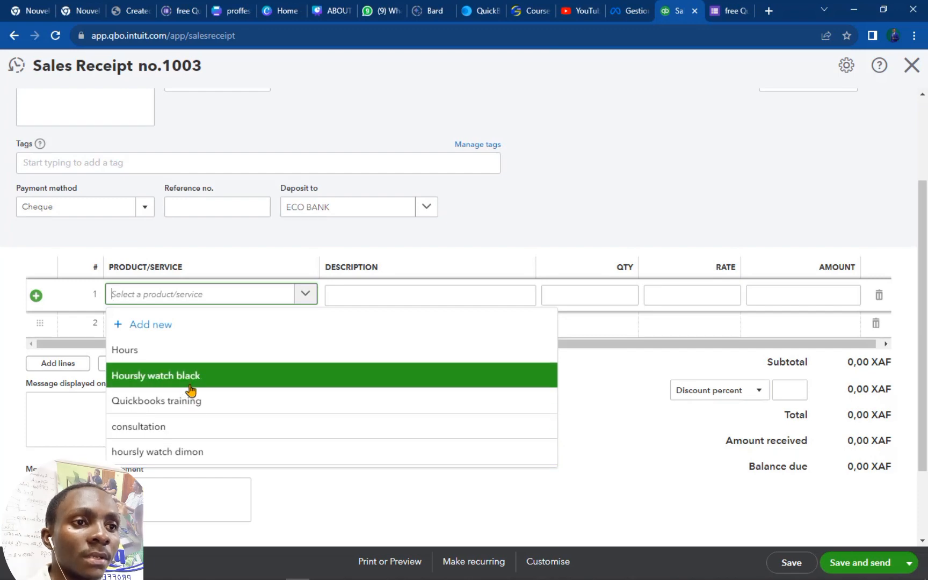
{"action": "left_click_drag", "start_coordinate": [192, 397], "coordinate": [186, 456]}
{"action": "left_click", "coordinate": [590, 299]}
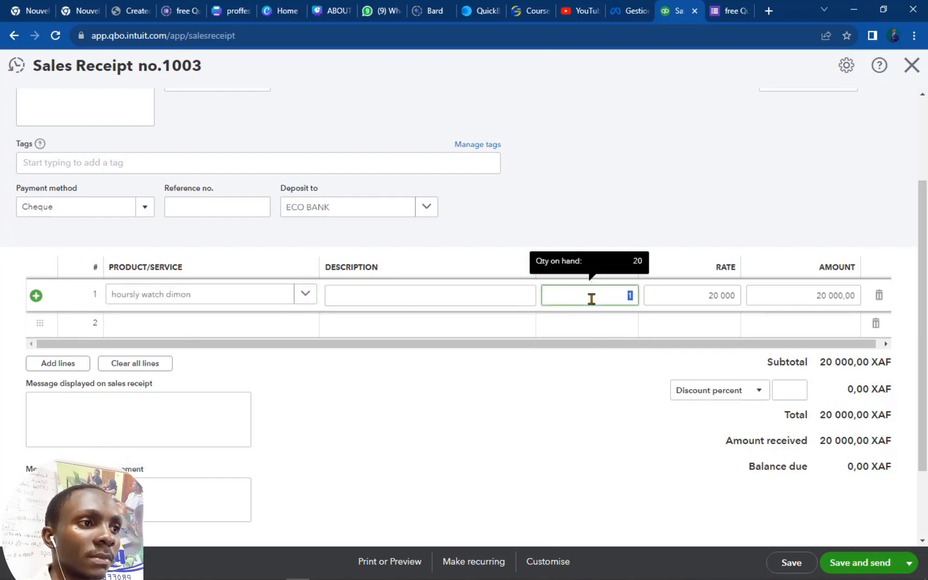
{"action": "type", "text": "5"}
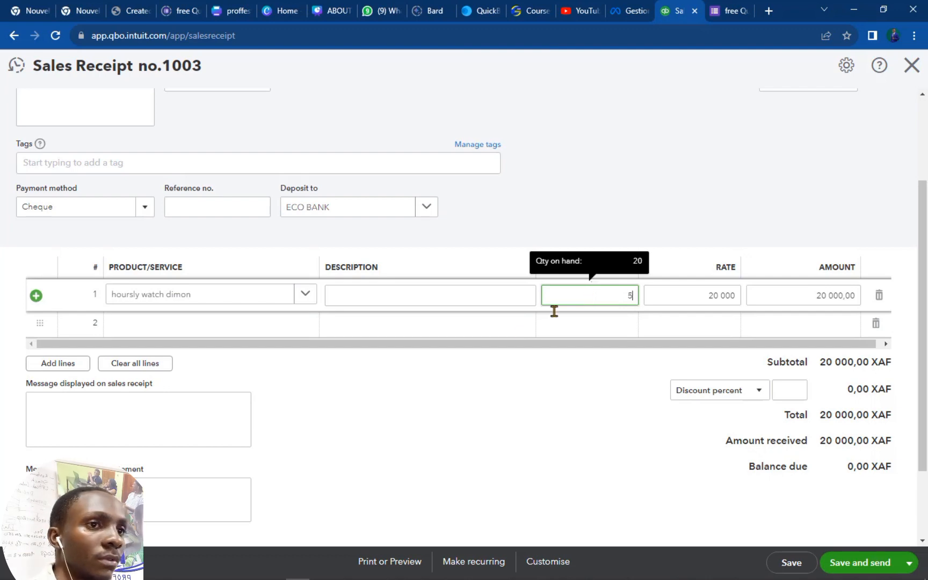
Add the consultation service to the receipt's second line.
{"action": "left_click", "coordinate": [239, 316]}
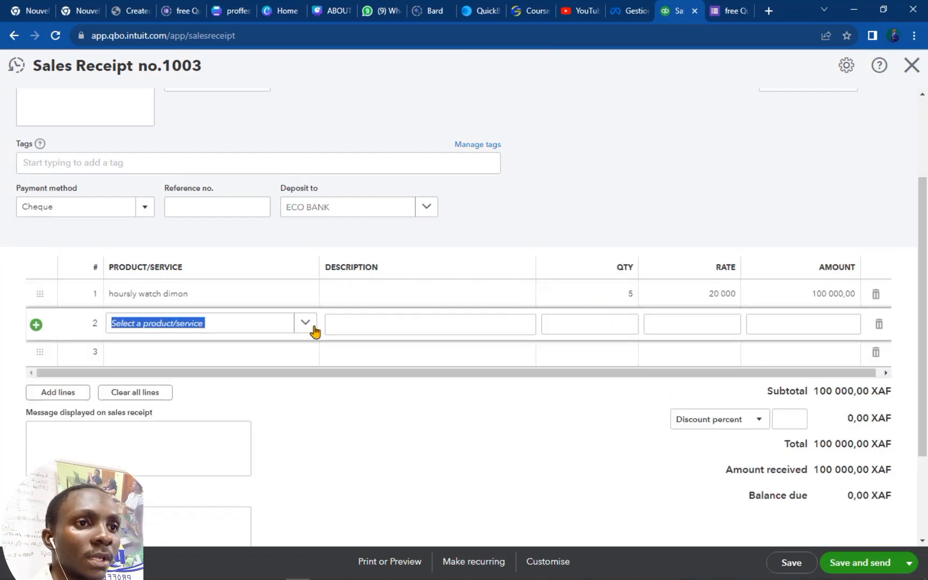
{"action": "left_click", "coordinate": [315, 331]}
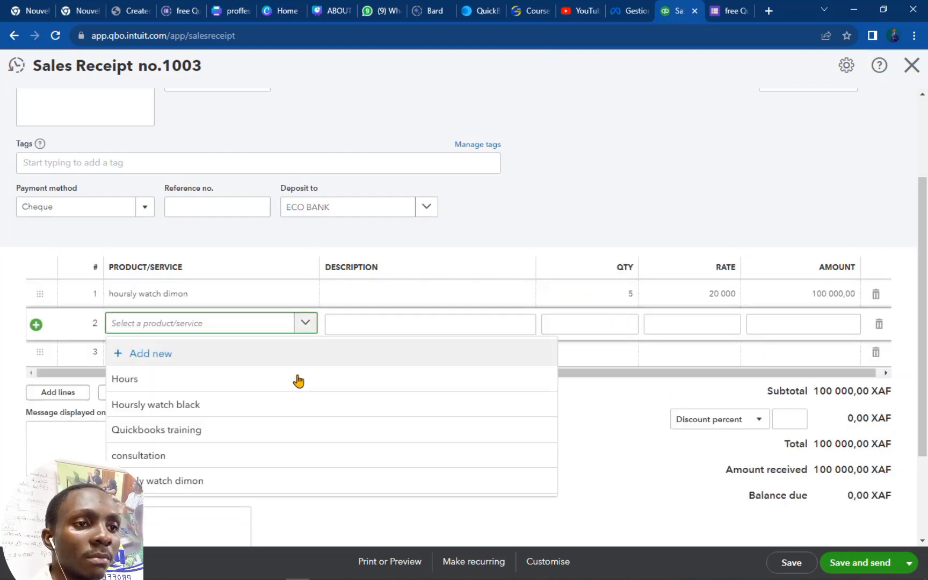
{"action": "left_click", "coordinate": [153, 459]}
{"action": "left_click", "coordinate": [360, 413]}
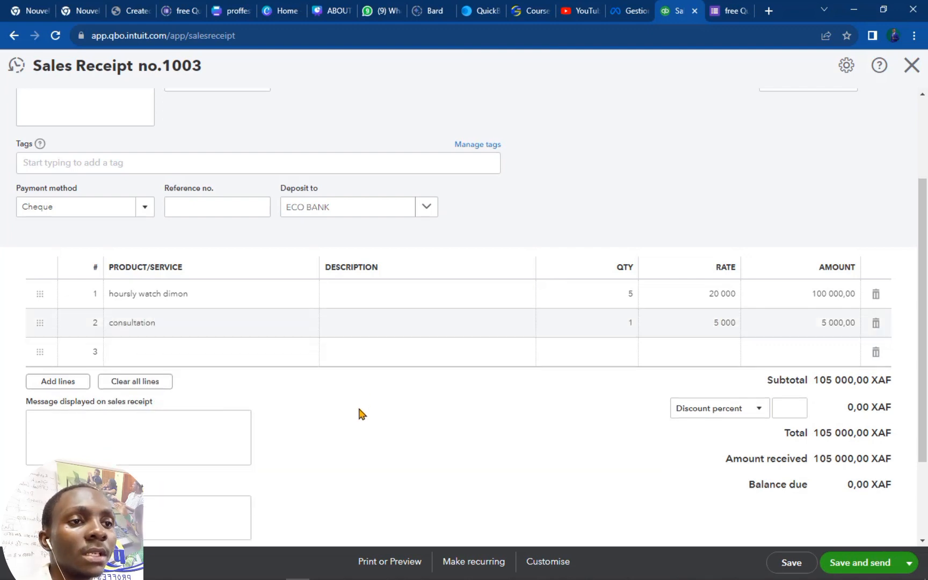
Try a 1 percent discount on the sales receipt, and clear it again.
{"action": "scroll", "coordinate": [357, 406], "scroll_direction": "up", "scroll_amount": 2}
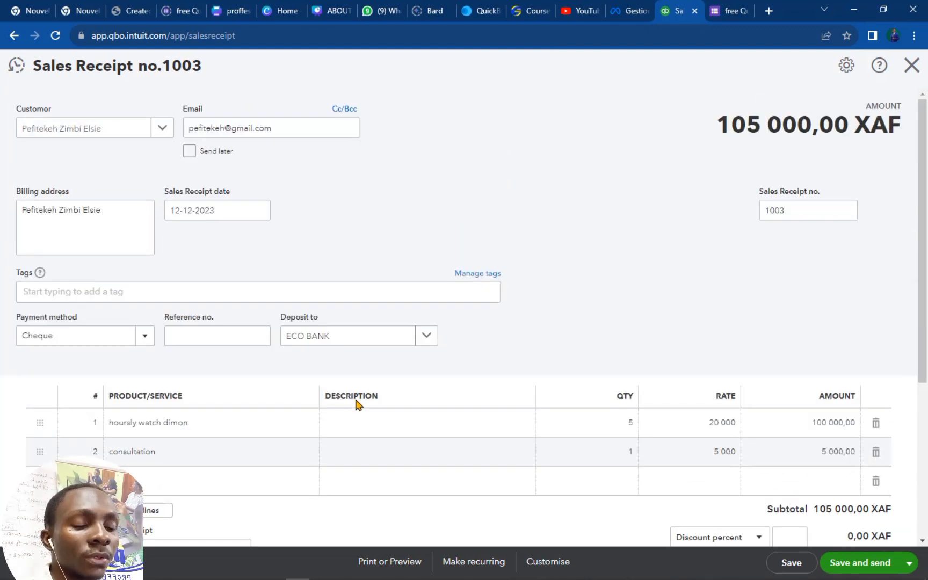
{"action": "scroll", "coordinate": [665, 443], "scroll_direction": "down", "scroll_amount": 3}
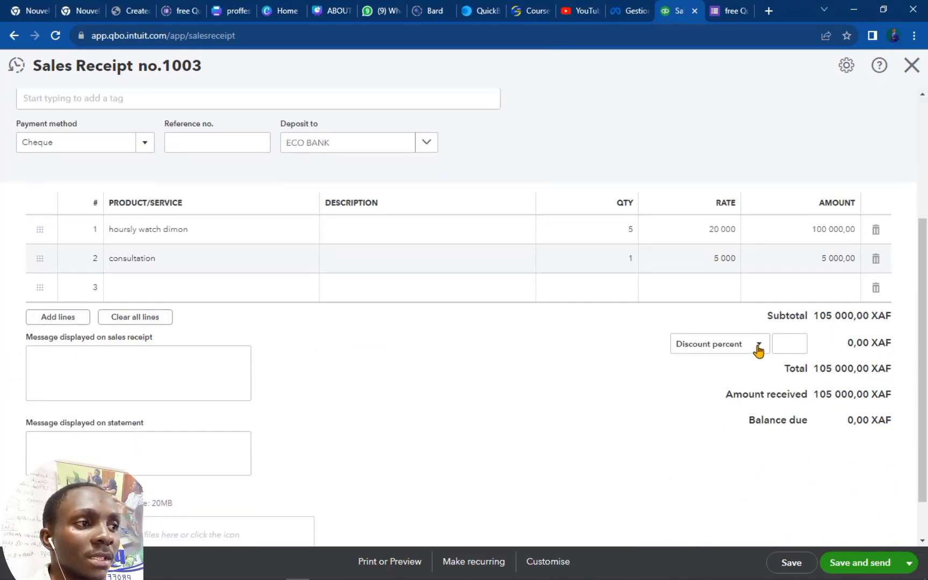
{"action": "left_click", "coordinate": [779, 344]}
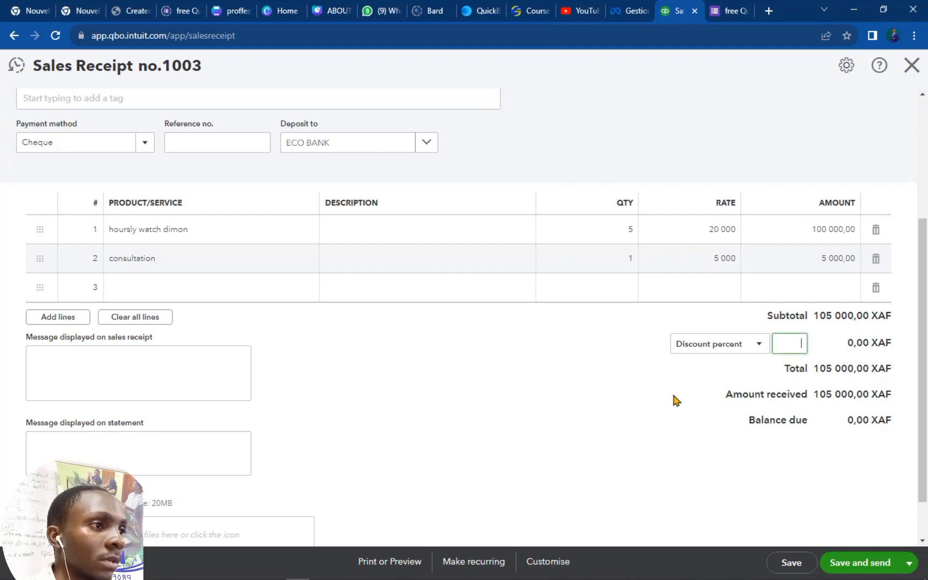
{"action": "type", "text": "1"}
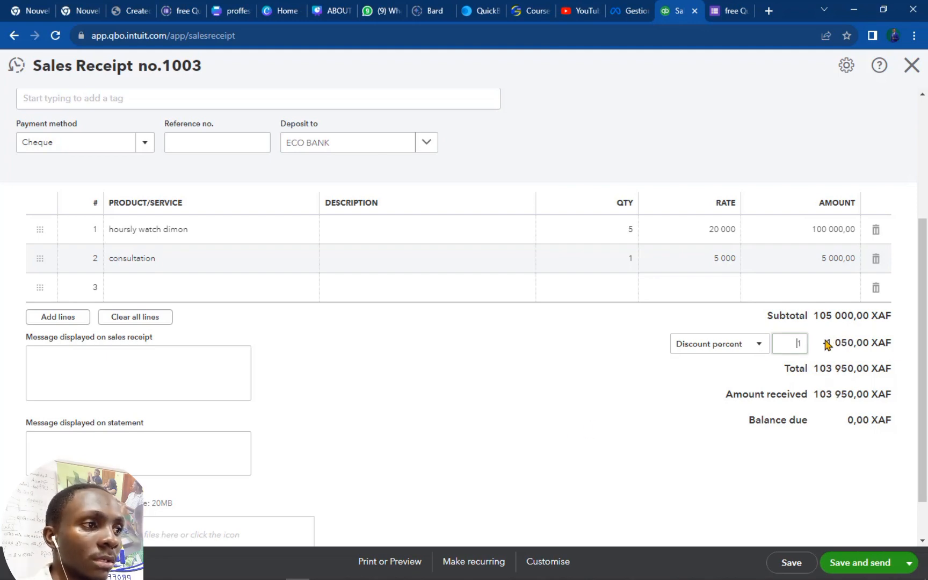
{"action": "key", "text": "ctrl+a"}
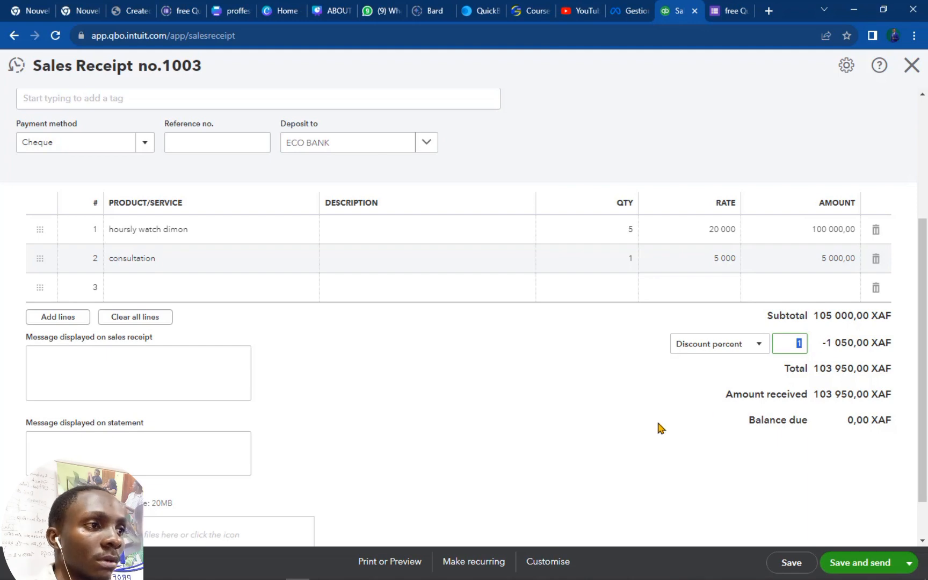
{"action": "key", "text": "BackSpace"}
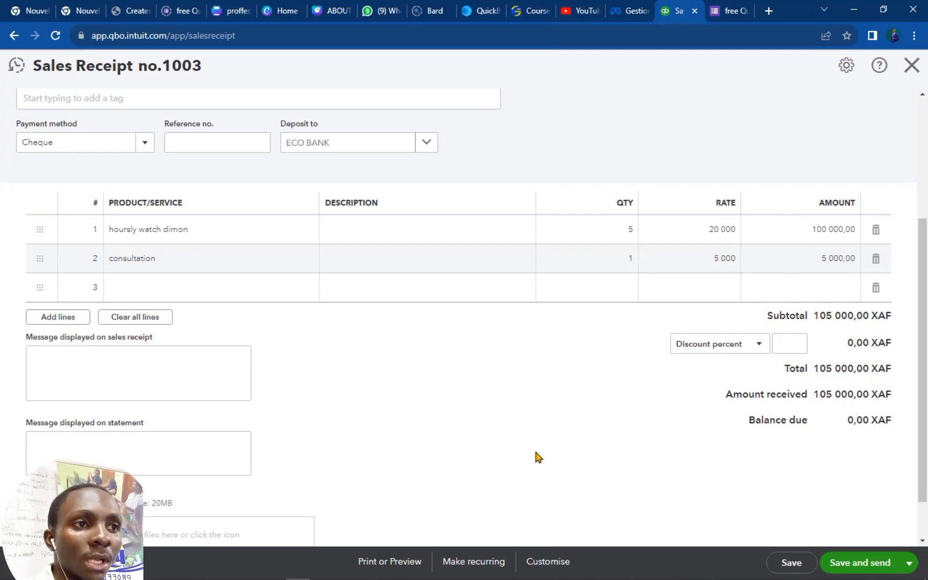
{"action": "scroll", "coordinate": [535, 449], "scroll_direction": "up", "scroll_amount": 3}
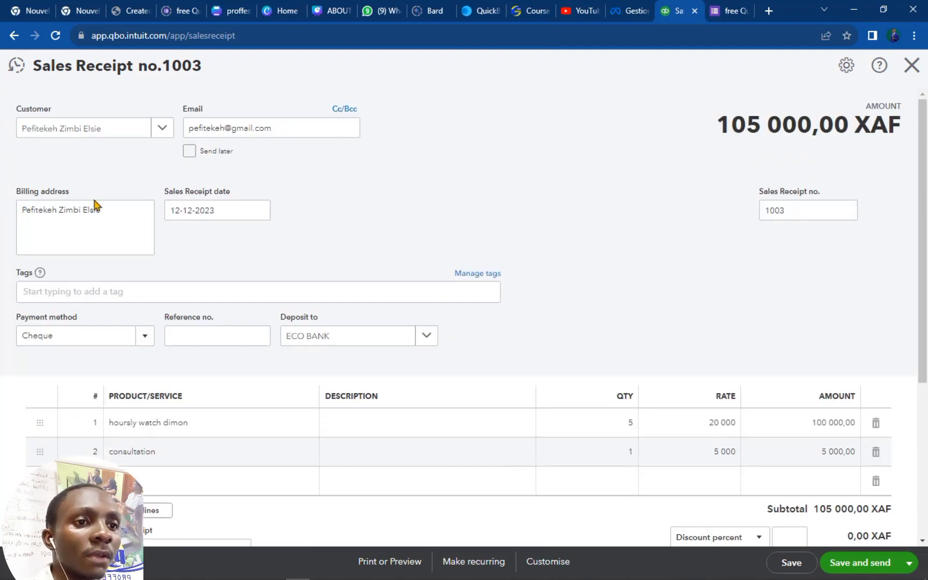
{"action": "scroll", "coordinate": [97, 205], "scroll_direction": "down", "scroll_amount": 5}
{"action": "left_click", "coordinate": [102, 325]}
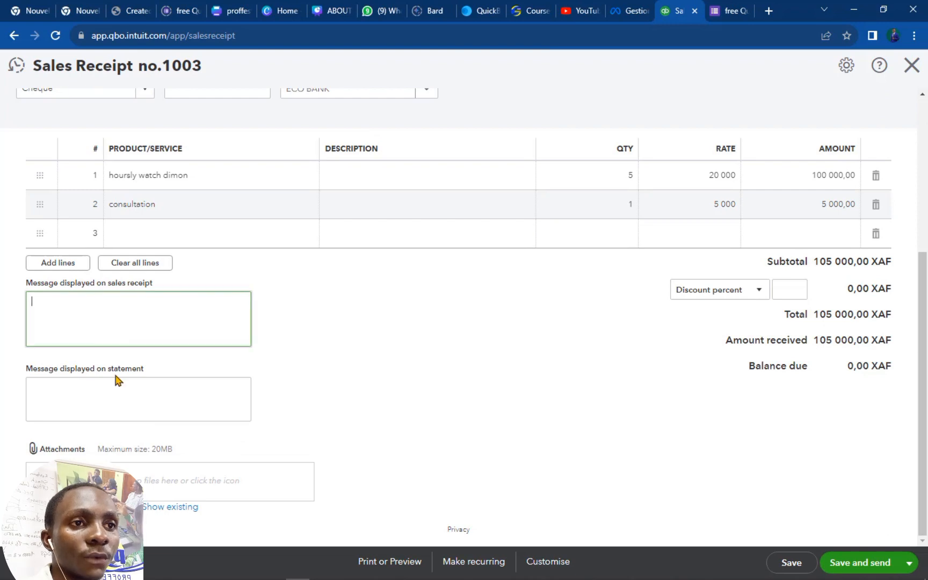
{"action": "left_click", "coordinate": [111, 403]}
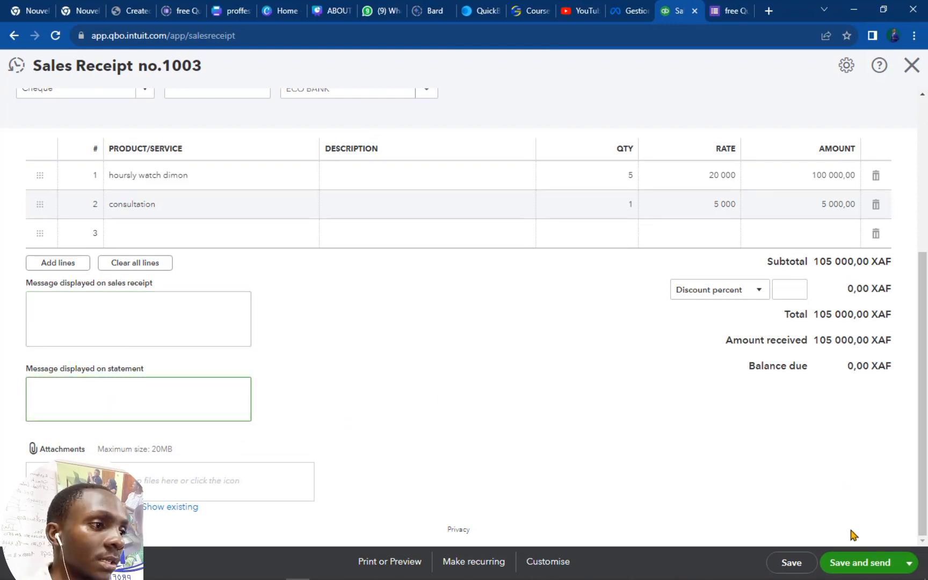
Save the sales receipt, review its preview, and email it to the customer.
{"action": "left_click", "coordinate": [882, 566]}
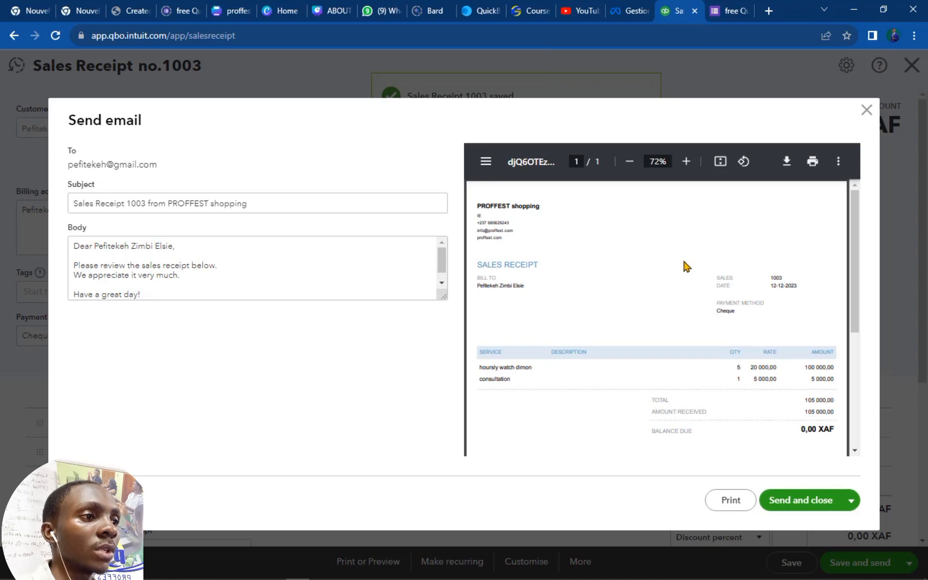
{"action": "scroll", "coordinate": [683, 260], "scroll_direction": "down", "scroll_amount": 5}
{"action": "scroll", "coordinate": [683, 260], "scroll_direction": "up", "scroll_amount": 5}
{"action": "scroll", "coordinate": [683, 267], "scroll_direction": "down", "scroll_amount": 5}
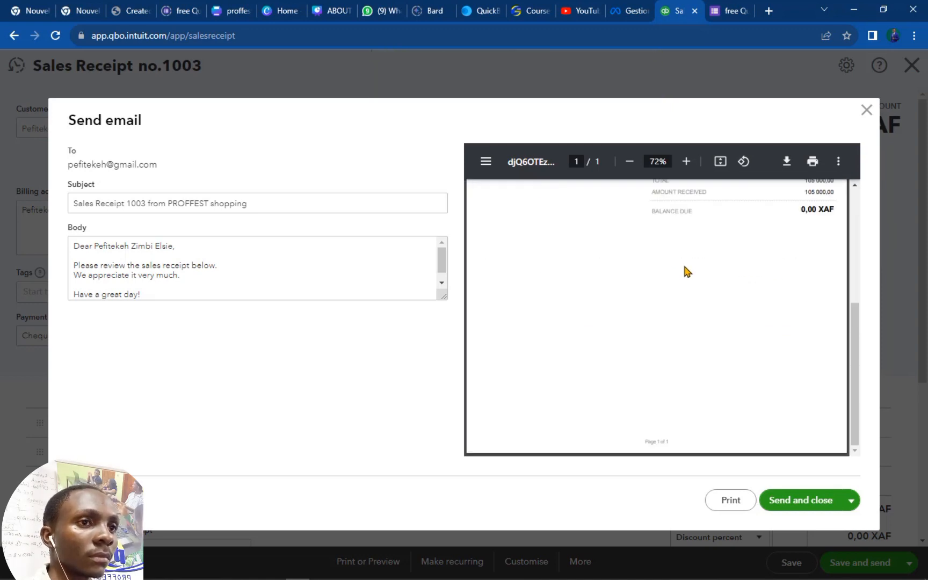
{"action": "scroll", "coordinate": [679, 265], "scroll_direction": "up", "scroll_amount": 5}
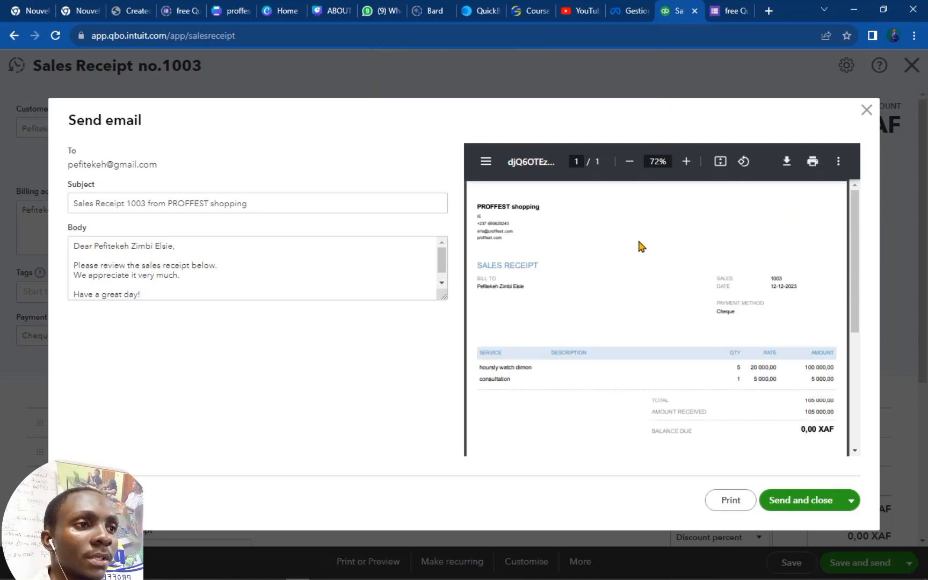
{"action": "left_click", "coordinate": [824, 502]}
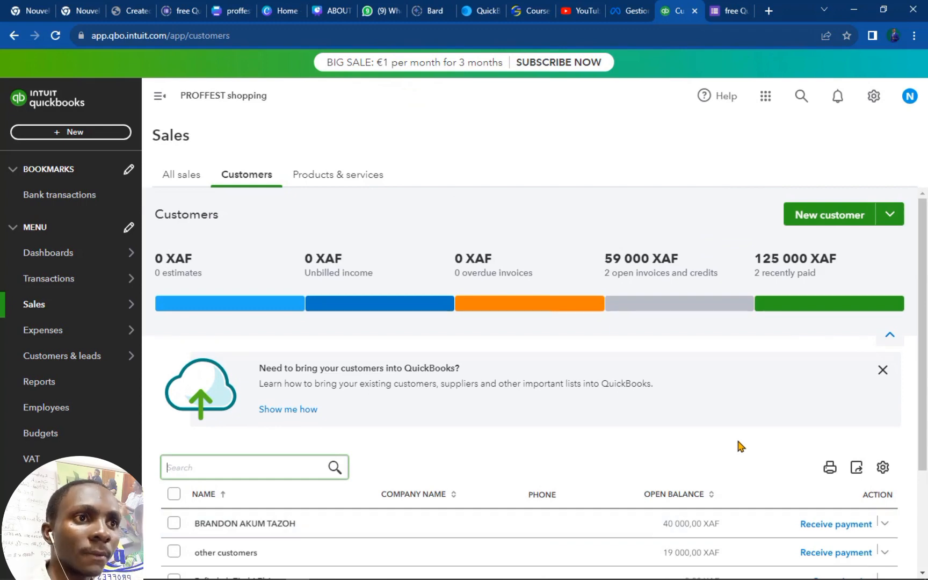
Start a new received payment for the customer with the outstanding 40 000,00 XAF invoice.
{"action": "left_click", "coordinate": [104, 137]}
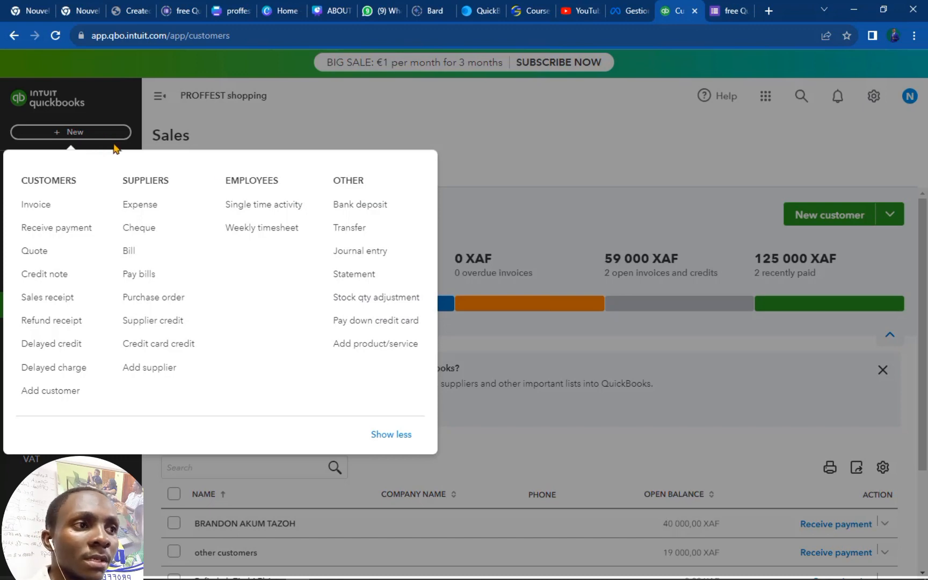
{"action": "left_click", "coordinate": [644, 213]}
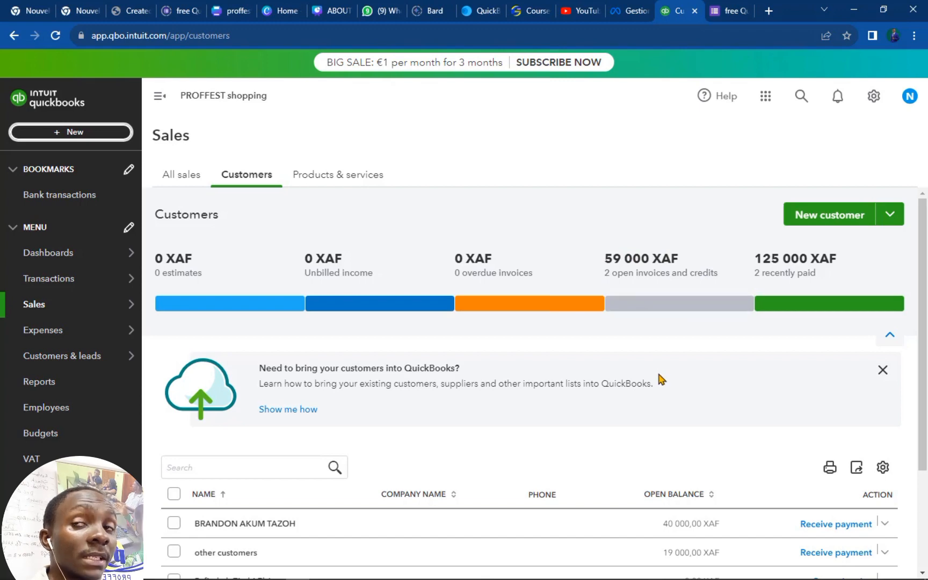
{"action": "left_click", "coordinate": [72, 134]}
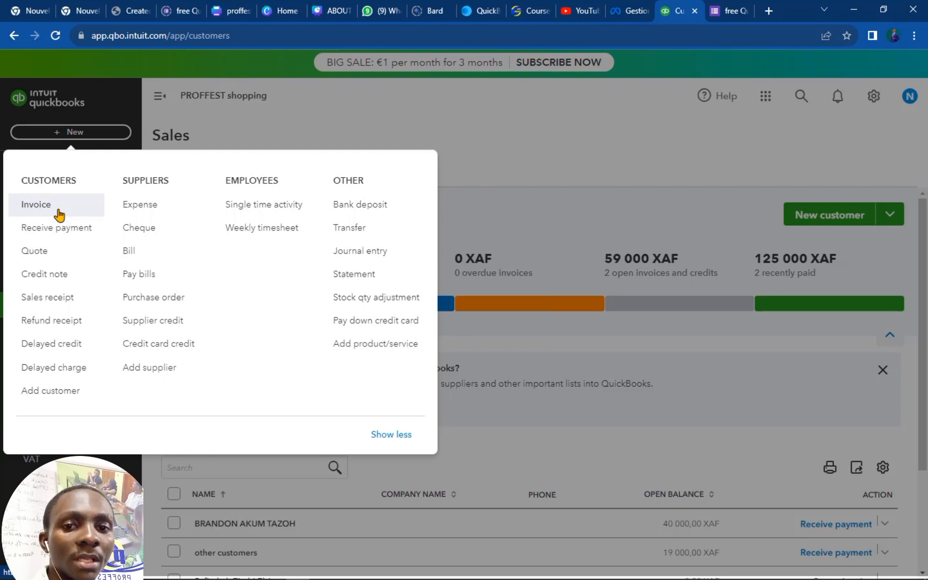
{"action": "left_click", "coordinate": [59, 239]}
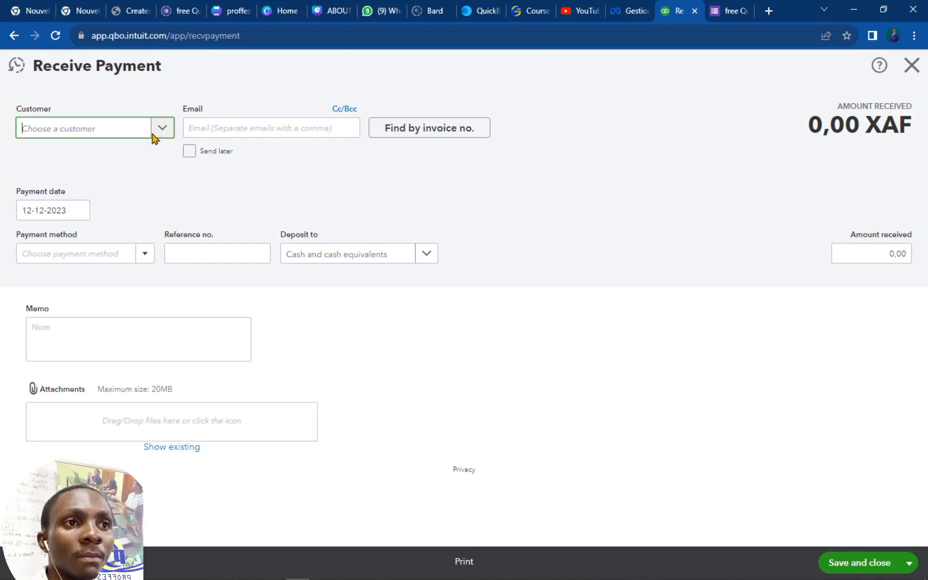
{"action": "left_click", "coordinate": [162, 132]}
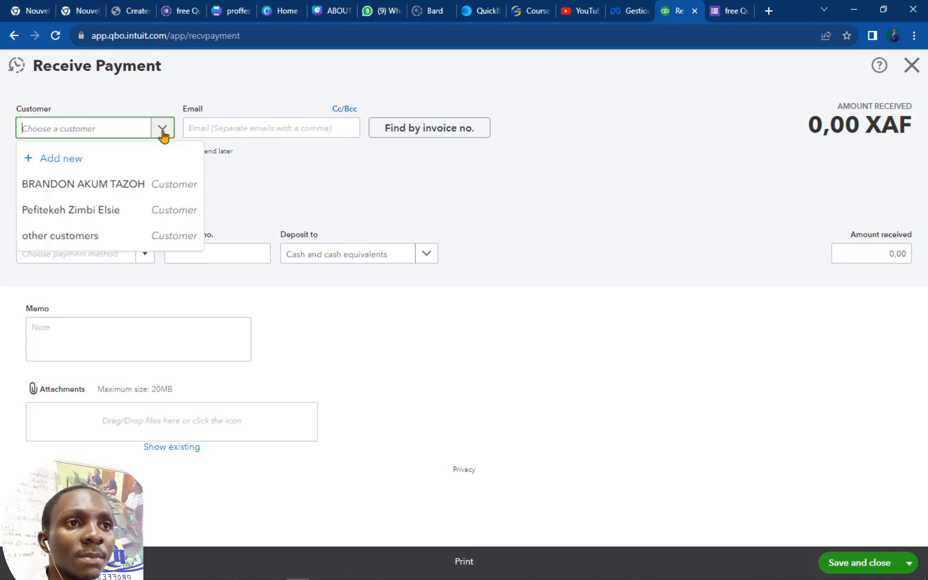
{"action": "left_click", "coordinate": [109, 185]}
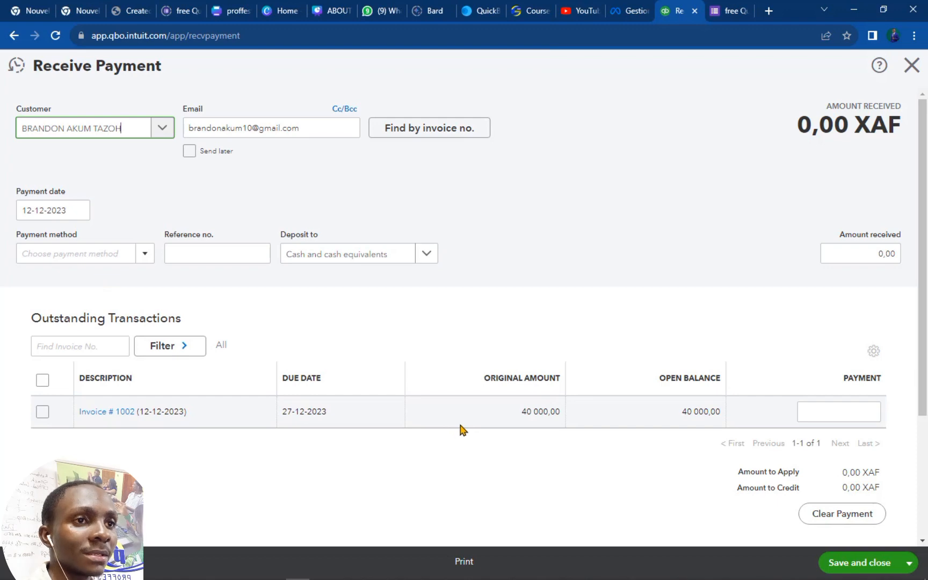
Apply the full 40 000,00 payment to Invoice # 1002 and set the payment method to Cash.
{"action": "left_click", "coordinate": [43, 412]}
{"action": "left_click", "coordinate": [864, 413]}
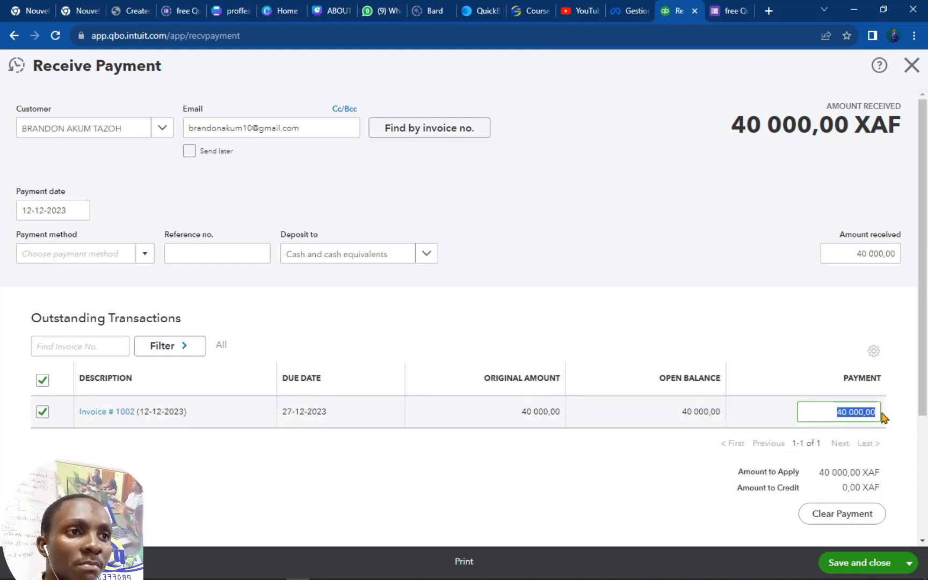
{"action": "left_click", "coordinate": [157, 263]}
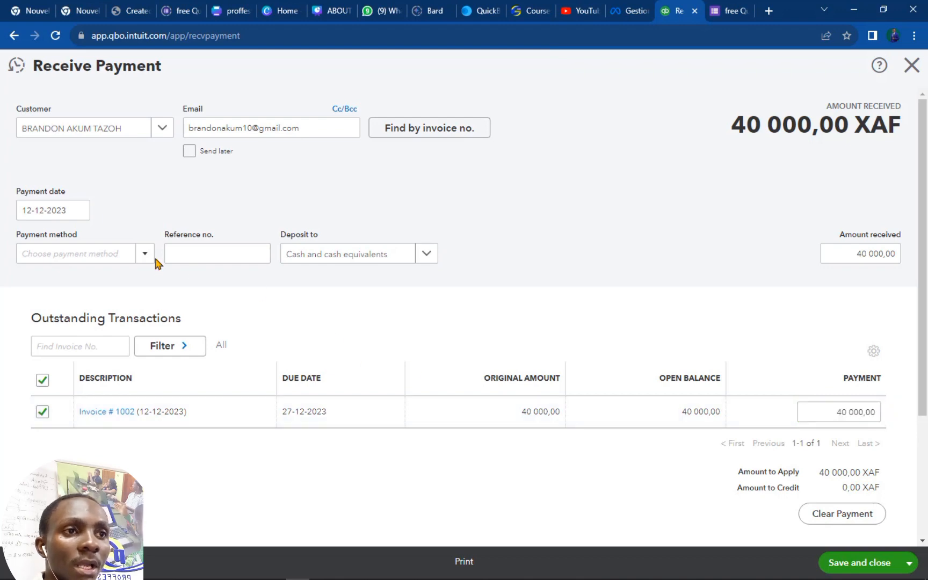
{"action": "left_click", "coordinate": [139, 261]}
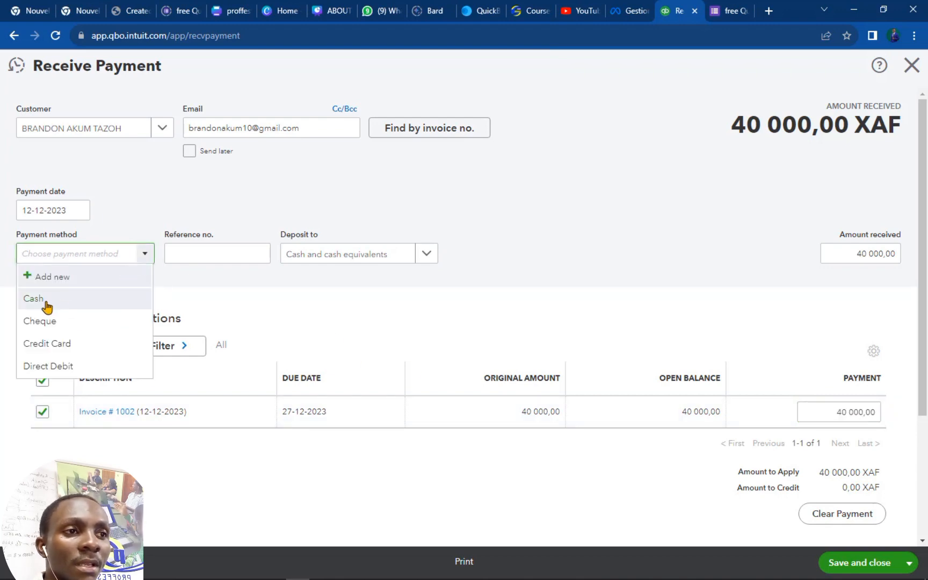
{"action": "left_click", "coordinate": [34, 298]}
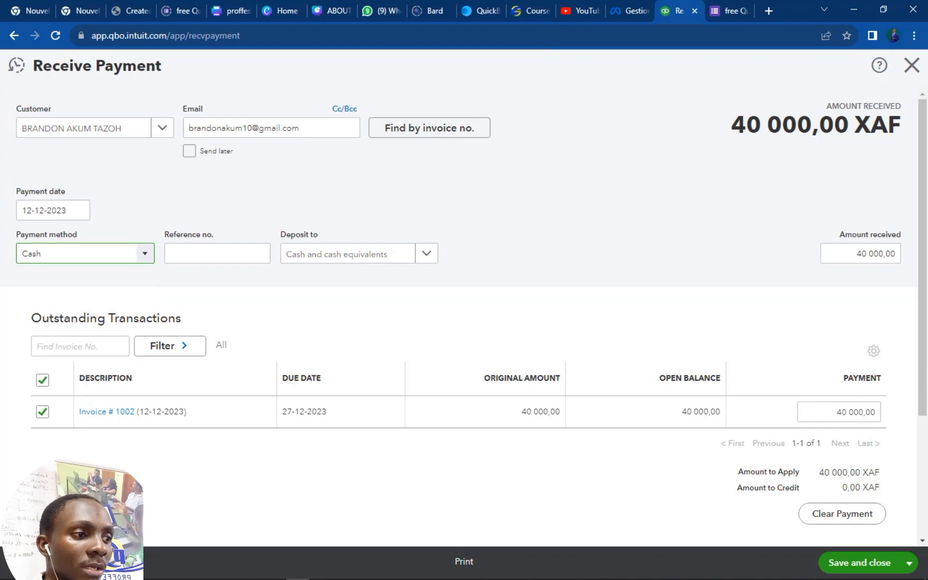
Save the received payment and email the payment receipt to the customer.
{"action": "left_click", "coordinate": [909, 556]}
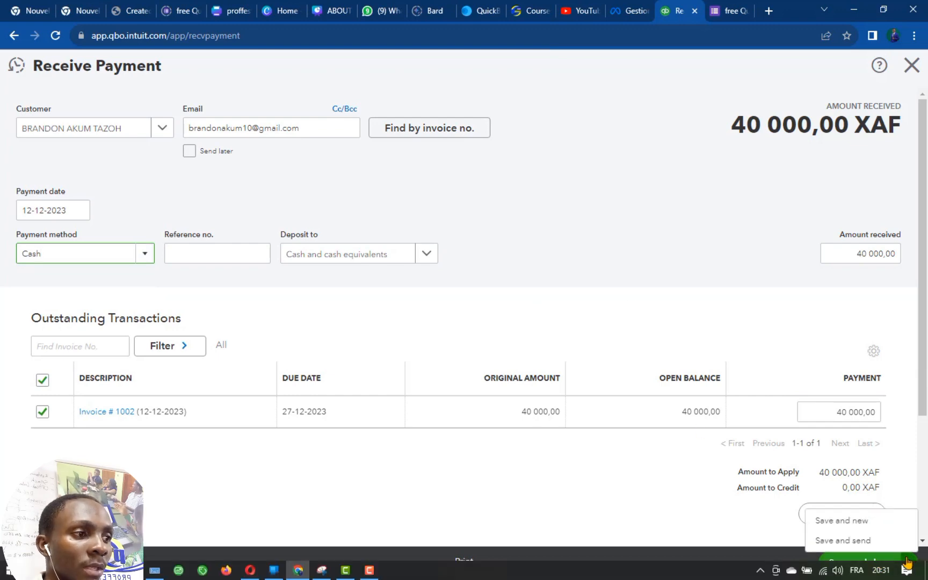
{"action": "left_click", "coordinate": [844, 541]}
{"action": "left_click", "coordinate": [848, 562]}
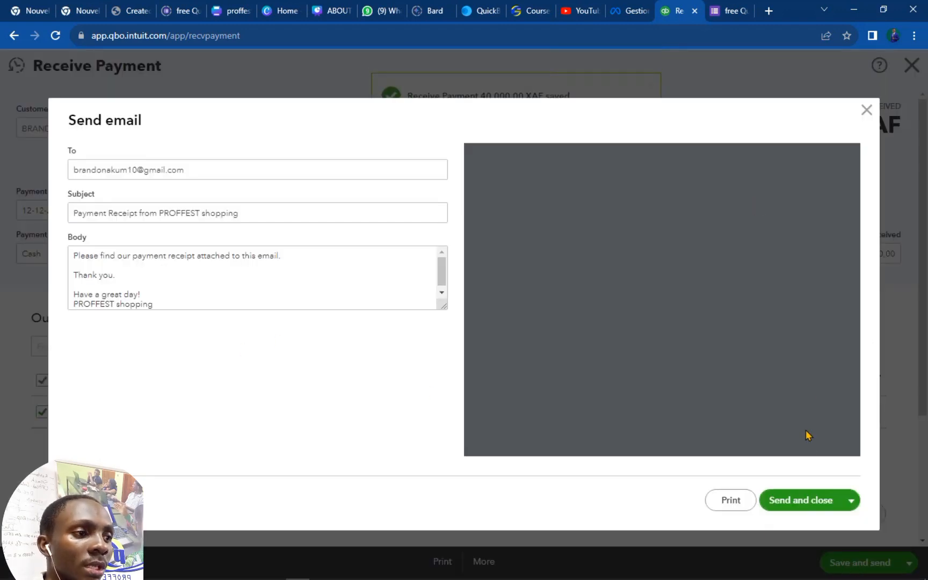
{"action": "left_click", "coordinate": [800, 501]}
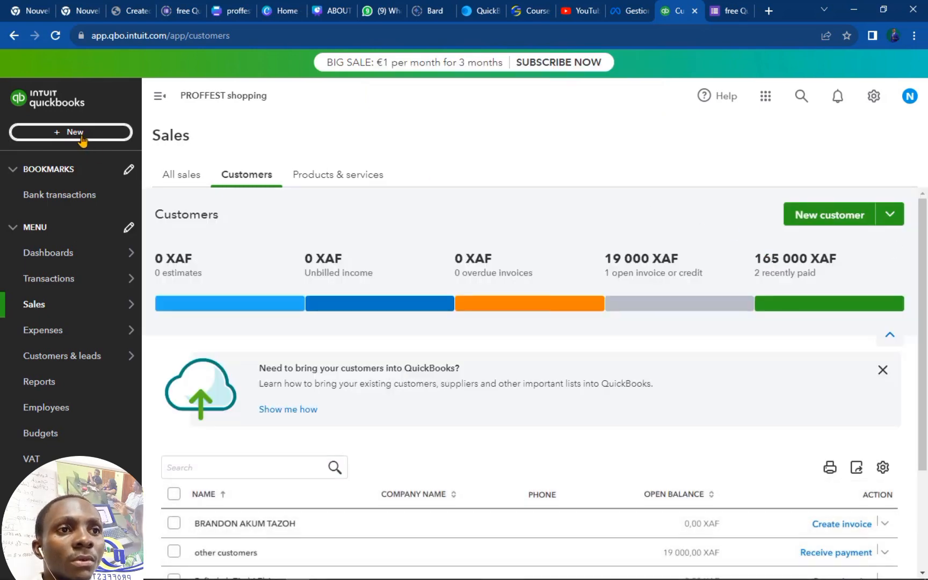
Start a new cheque and choose the listed supplier as its payee.
{"action": "left_click", "coordinate": [70, 132]}
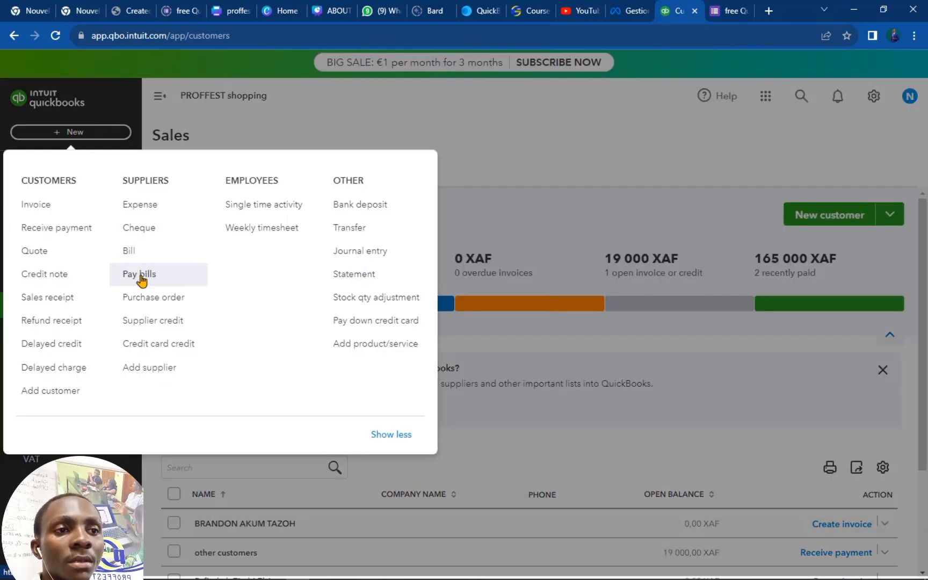
{"action": "left_click", "coordinate": [149, 229]}
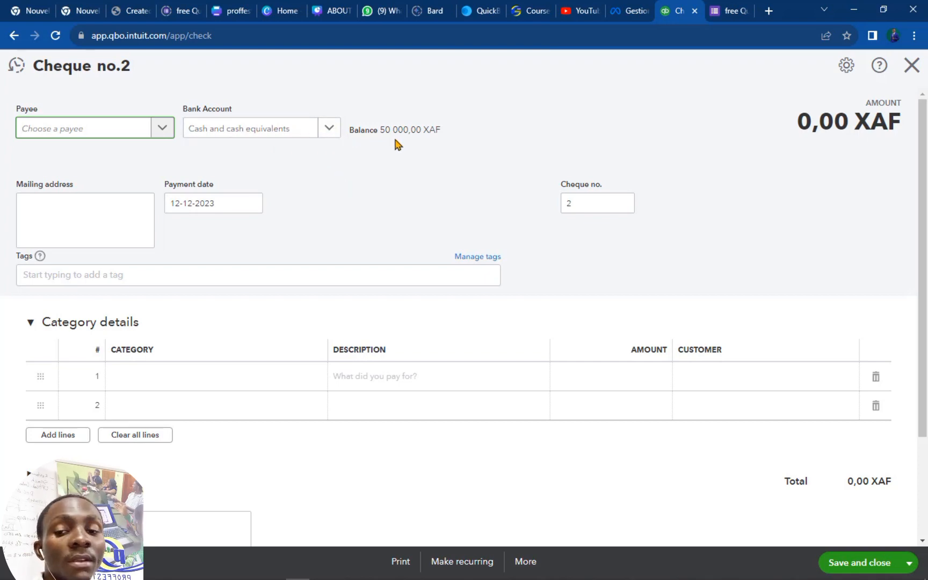
{"action": "left_click", "coordinate": [163, 129]}
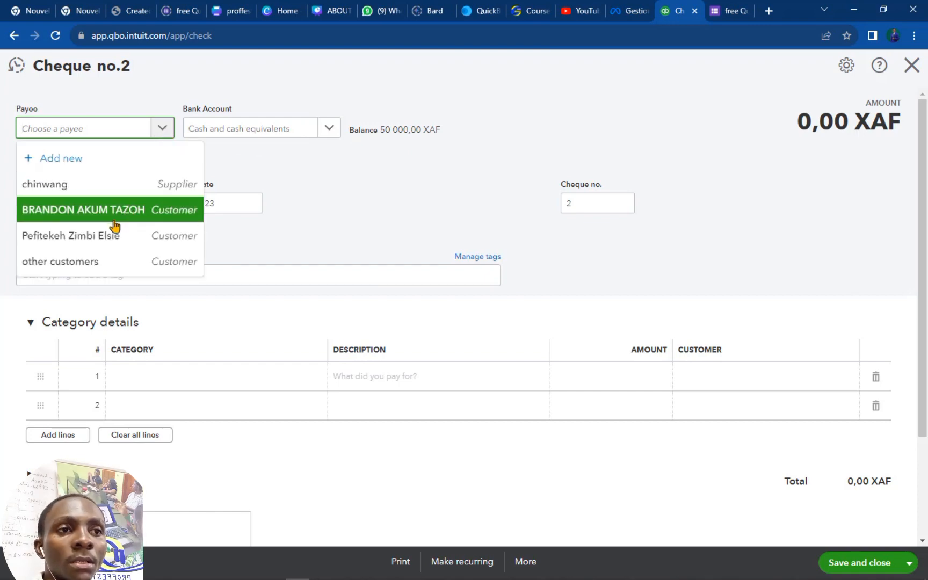
{"action": "left_click", "coordinate": [144, 187]}
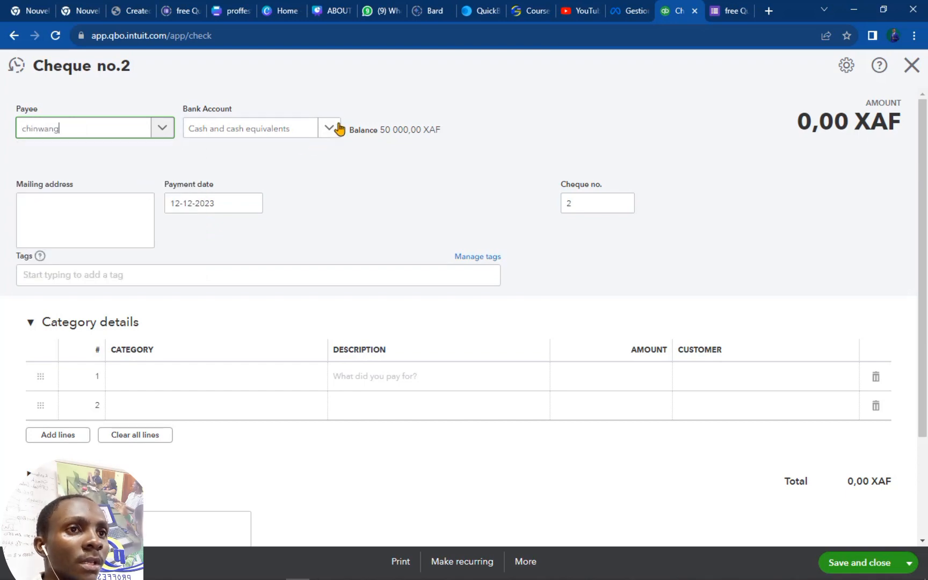
{"action": "left_click", "coordinate": [161, 129]}
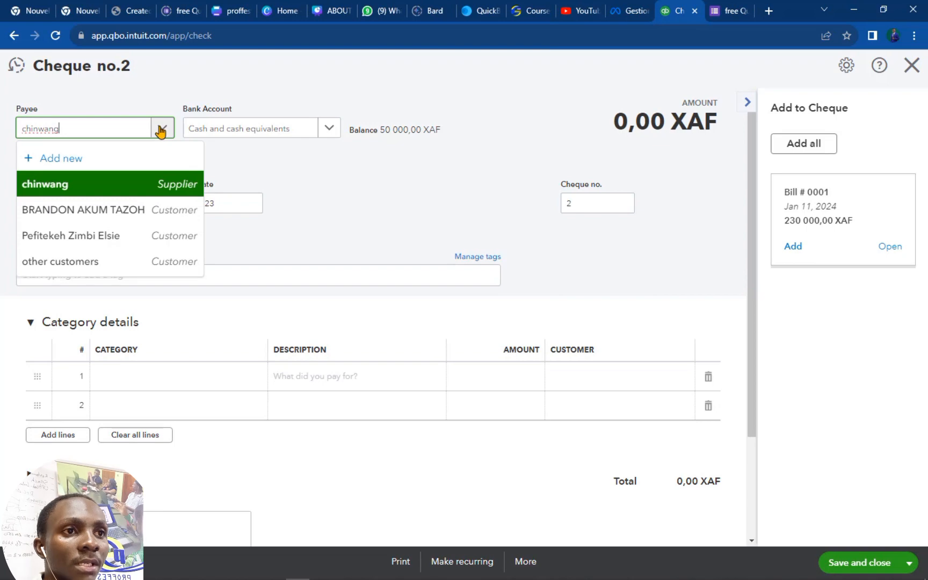
{"action": "left_click", "coordinate": [314, 199]}
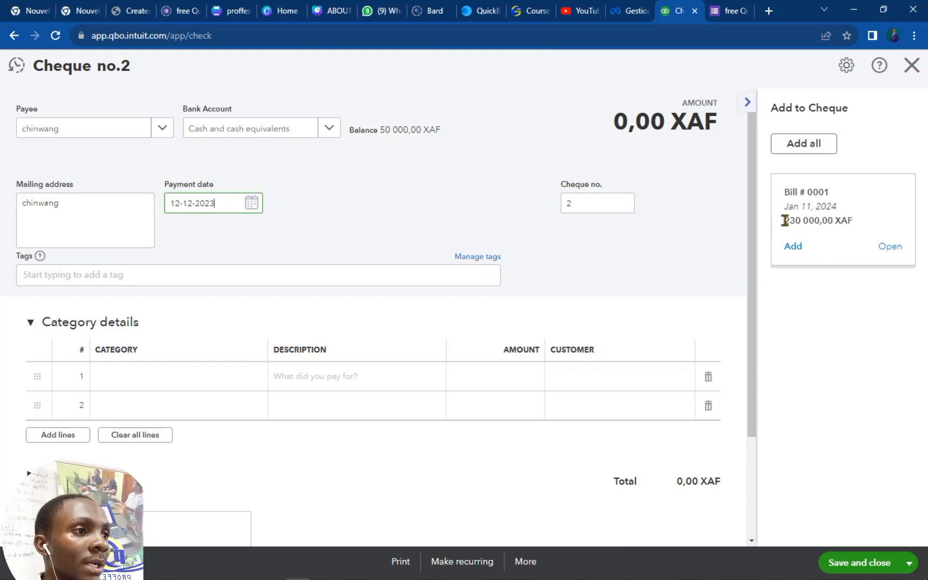
Set the cheque's bank account to ECO BANK.
{"action": "left_click_drag", "start_coordinate": [783, 220], "coordinate": [845, 335]}
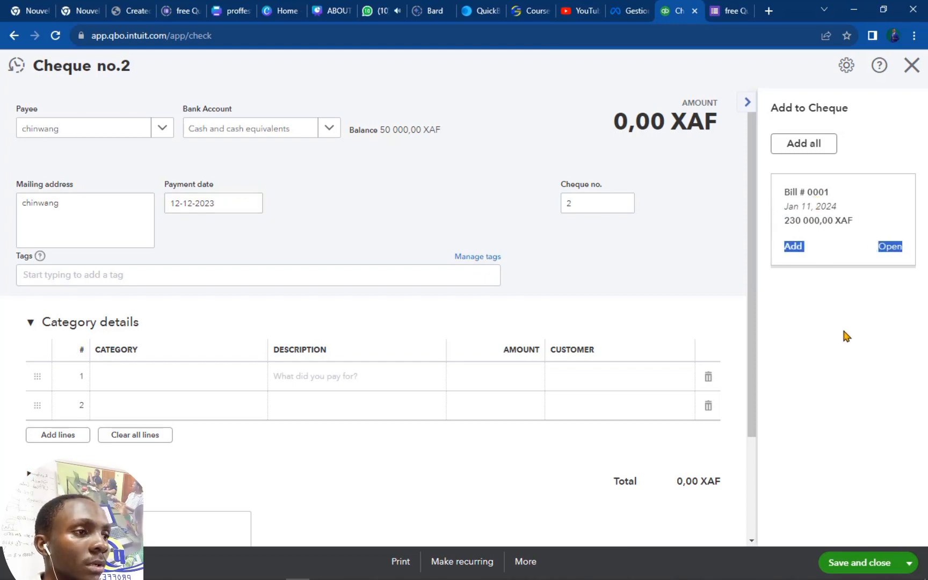
{"action": "left_click", "coordinate": [619, 258]}
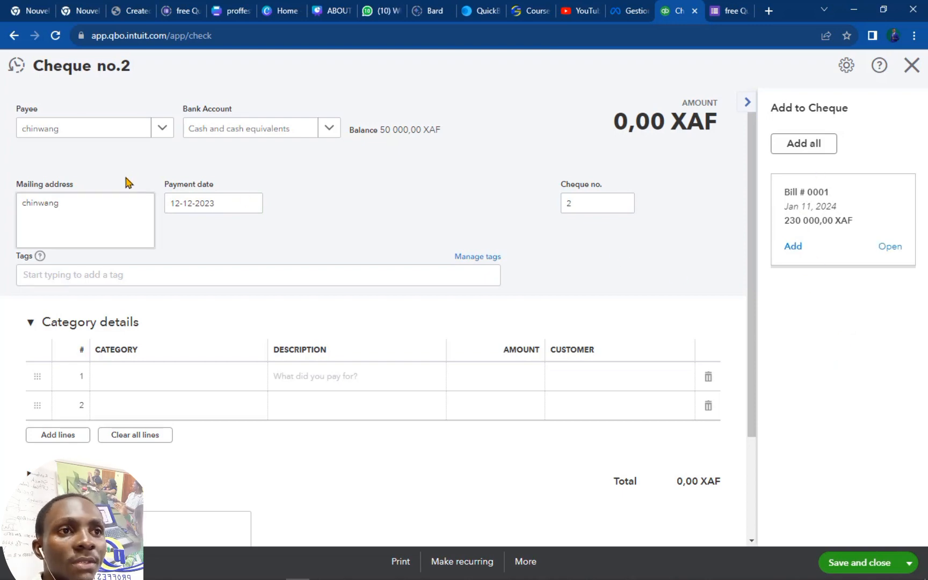
{"action": "left_click", "coordinate": [163, 132]}
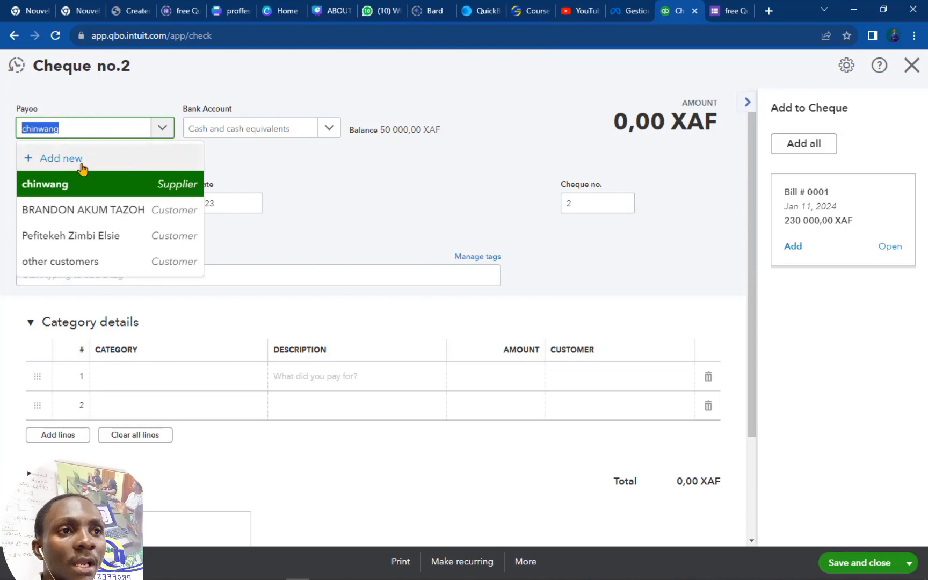
{"action": "left_click", "coordinate": [346, 166]}
{"action": "left_click", "coordinate": [335, 132]}
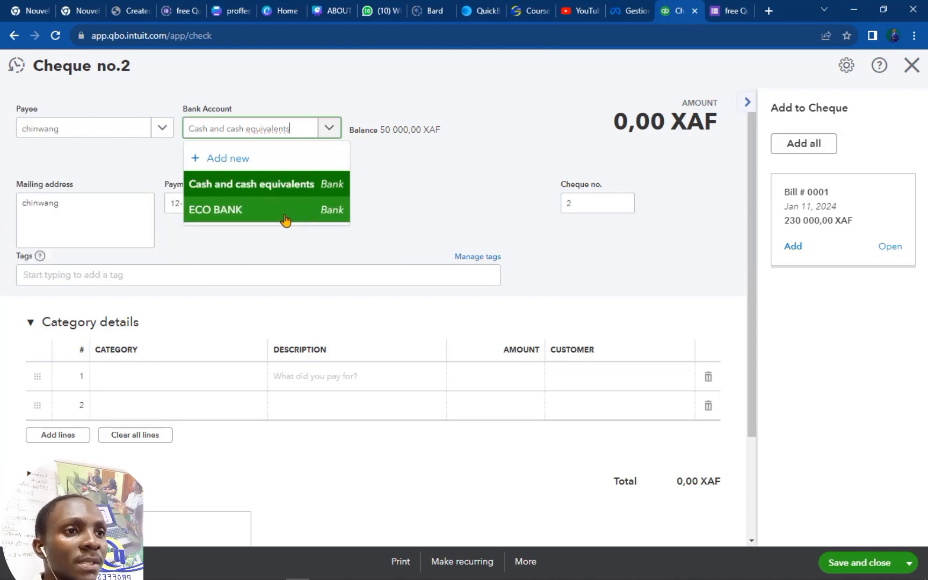
{"action": "left_click", "coordinate": [233, 216]}
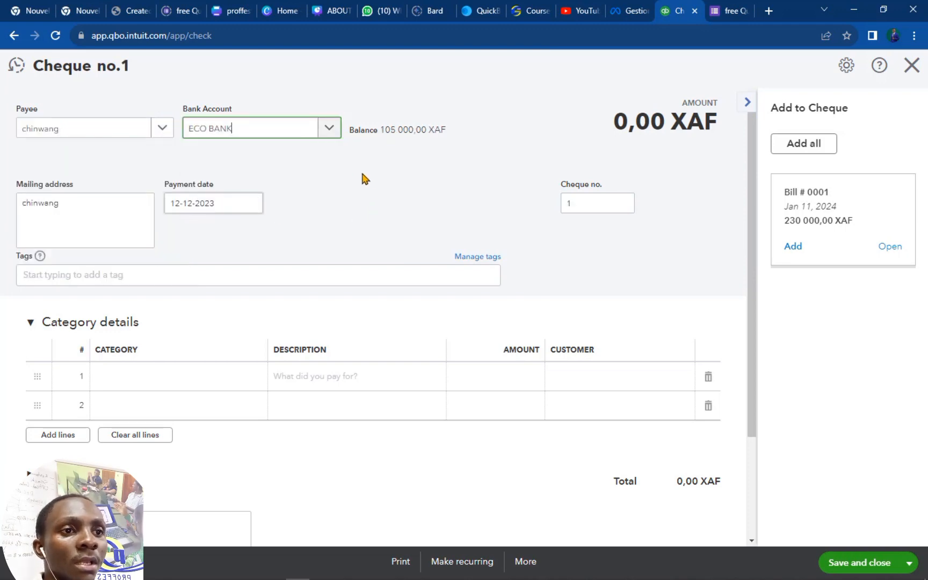
Collapse the cheque's category details and expand its item details.
{"action": "left_click", "coordinate": [191, 378]}
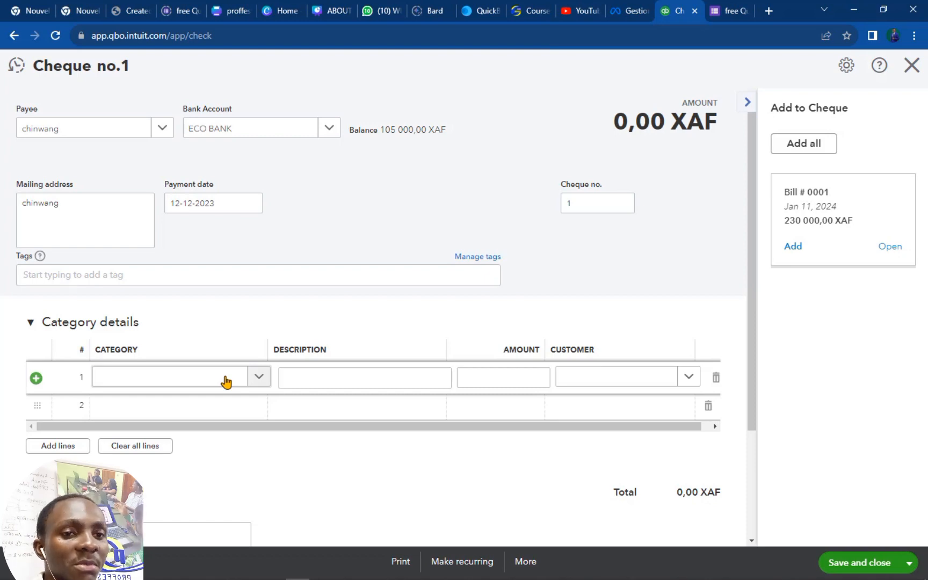
{"action": "scroll", "coordinate": [224, 358], "scroll_direction": "down", "scroll_amount": 1}
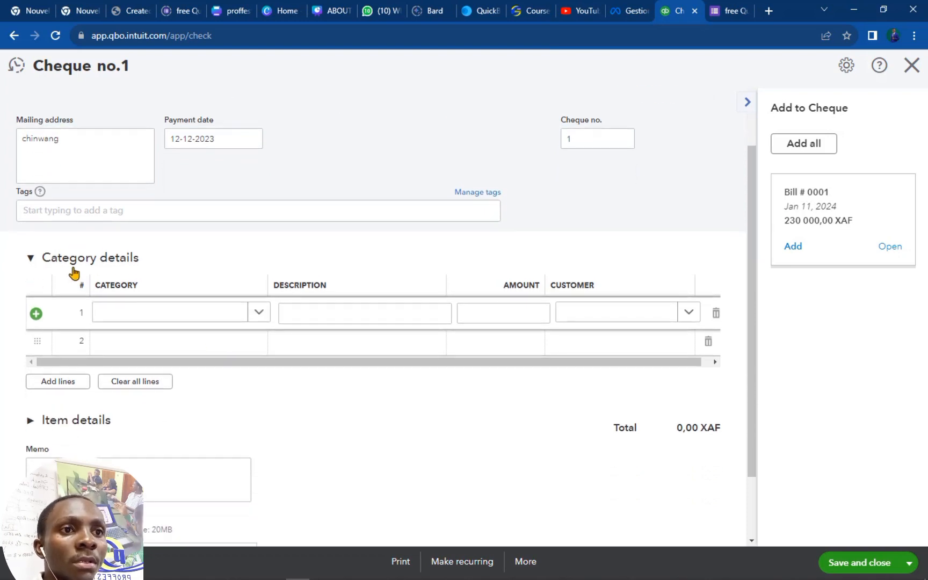
{"action": "left_click", "coordinate": [31, 258]}
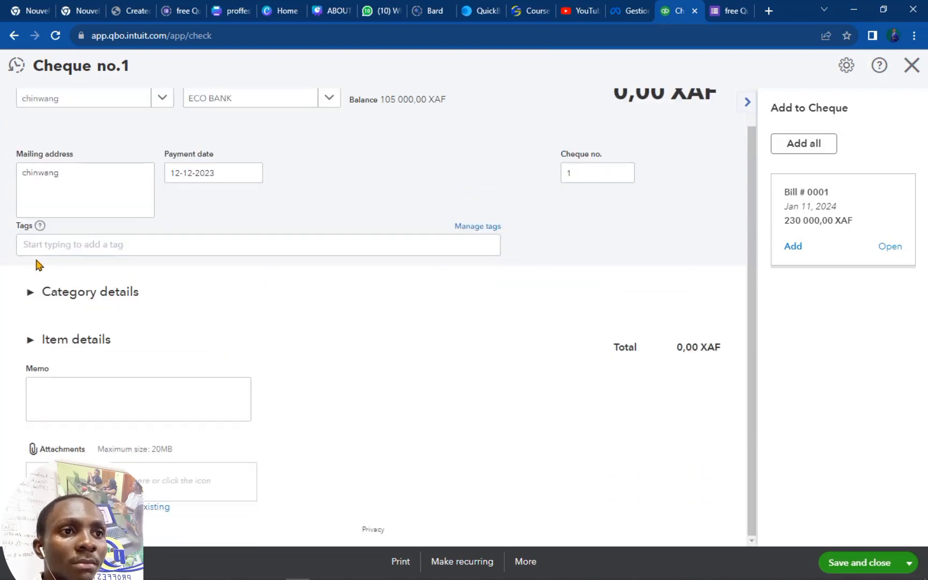
{"action": "left_click", "coordinate": [33, 341]}
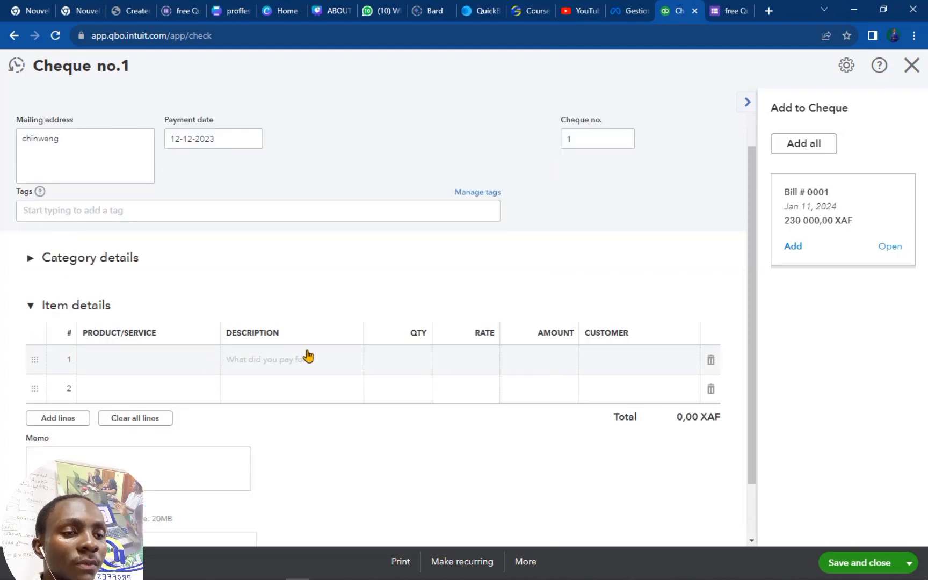
{"action": "left_click", "coordinate": [167, 365]}
{"action": "left_click", "coordinate": [206, 360]}
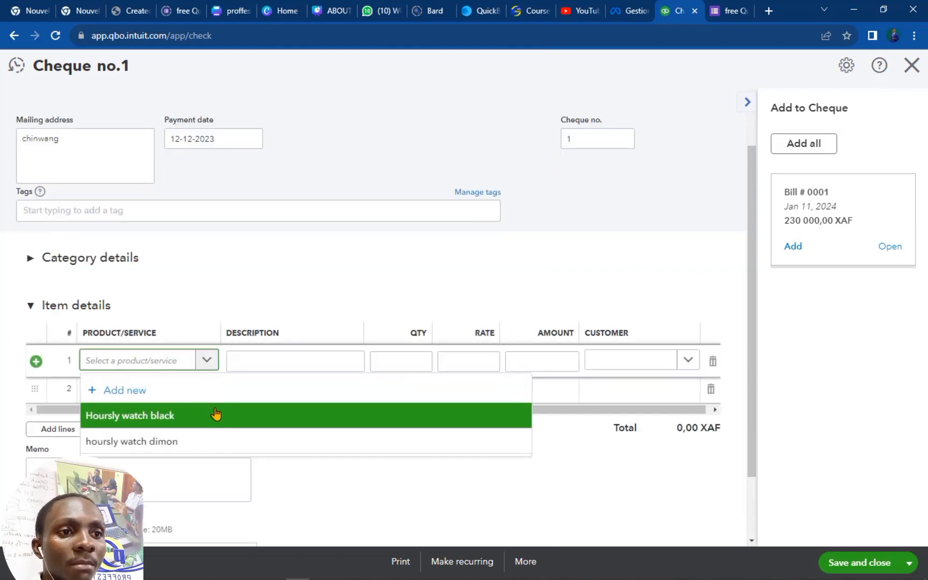
{"action": "left_click", "coordinate": [186, 410]}
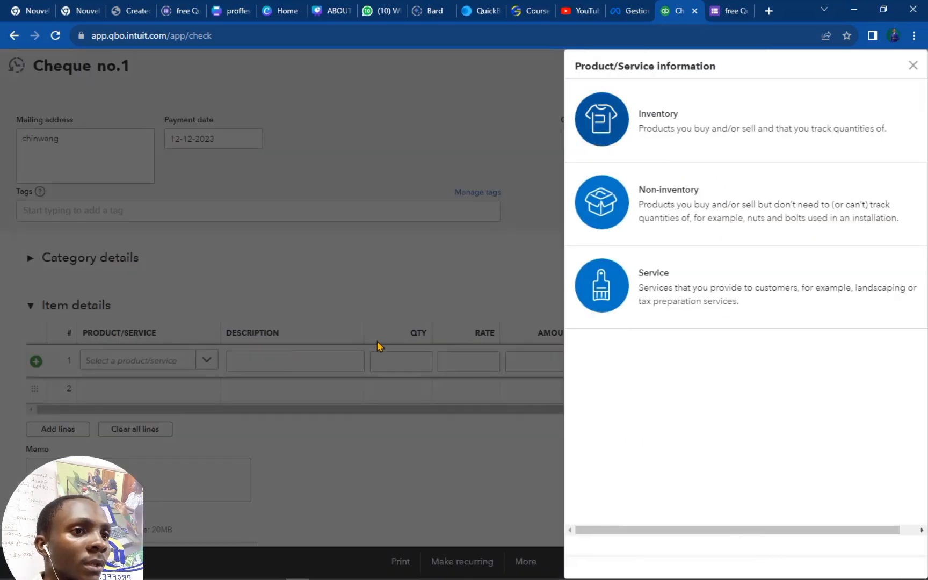
{"action": "left_click", "coordinate": [2, 446]}
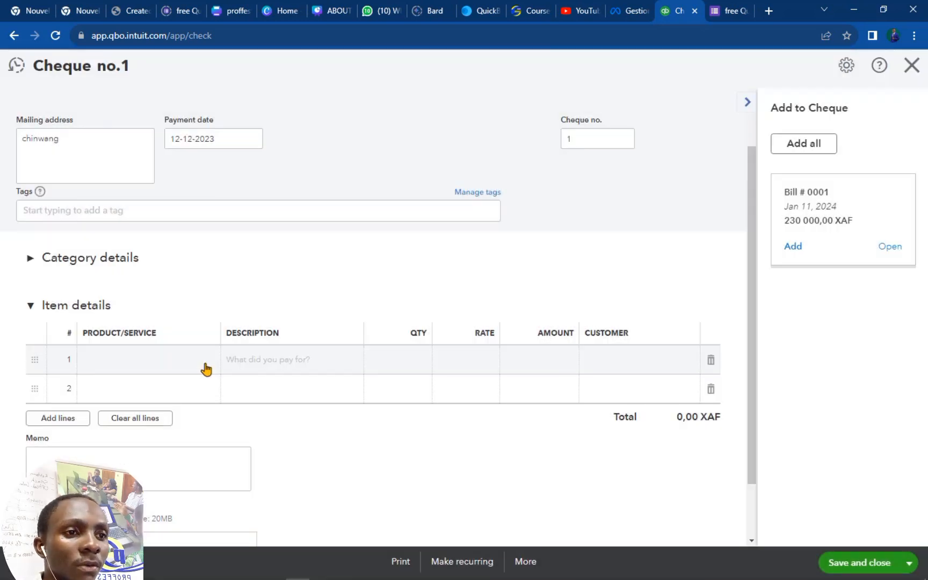
Add the product Hoursly watch black with a quantity of 10 to the cheque's first item line.
{"action": "left_click", "coordinate": [206, 369]}
{"action": "left_click", "coordinate": [206, 363]}
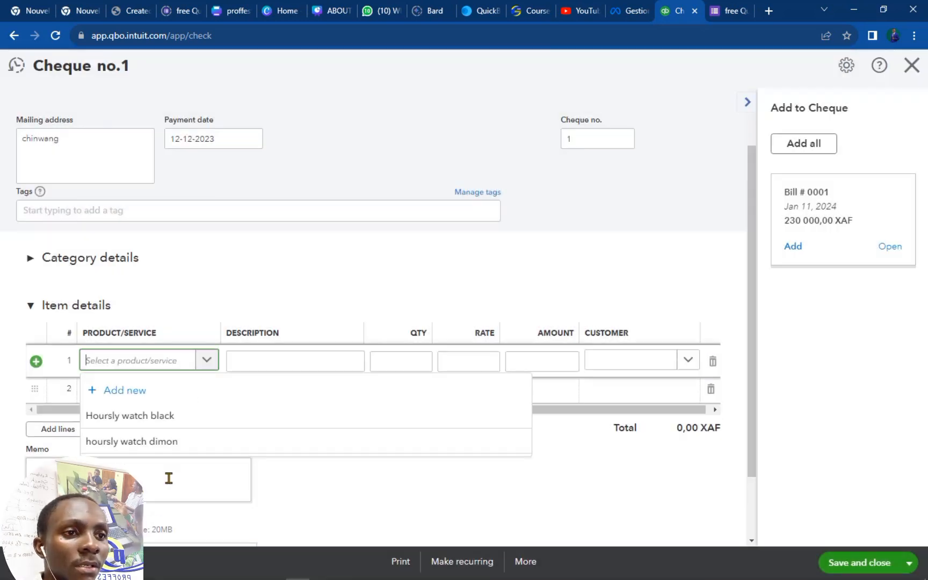
{"action": "left_click", "coordinate": [176, 418]}
{"action": "left_click", "coordinate": [424, 361]}
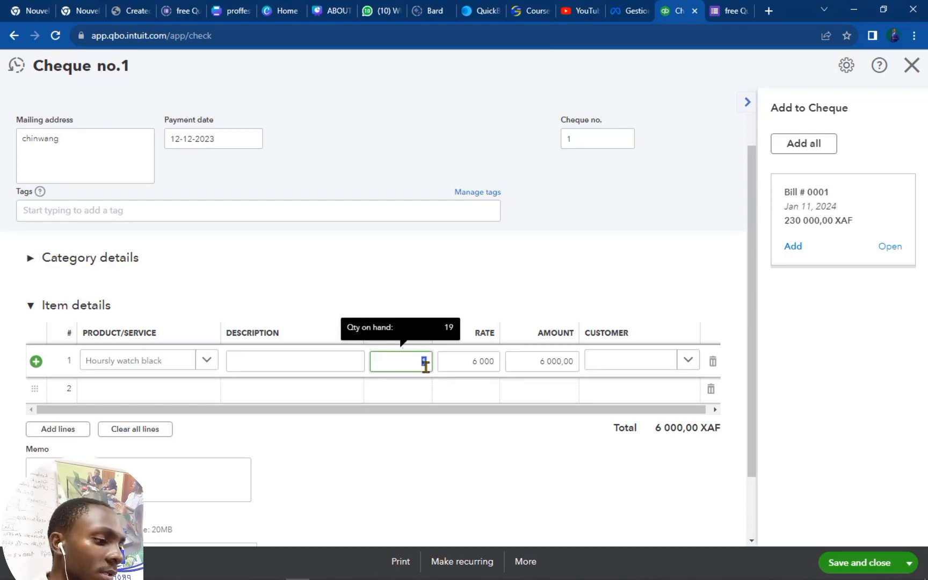
{"action": "type", "text": "10"}
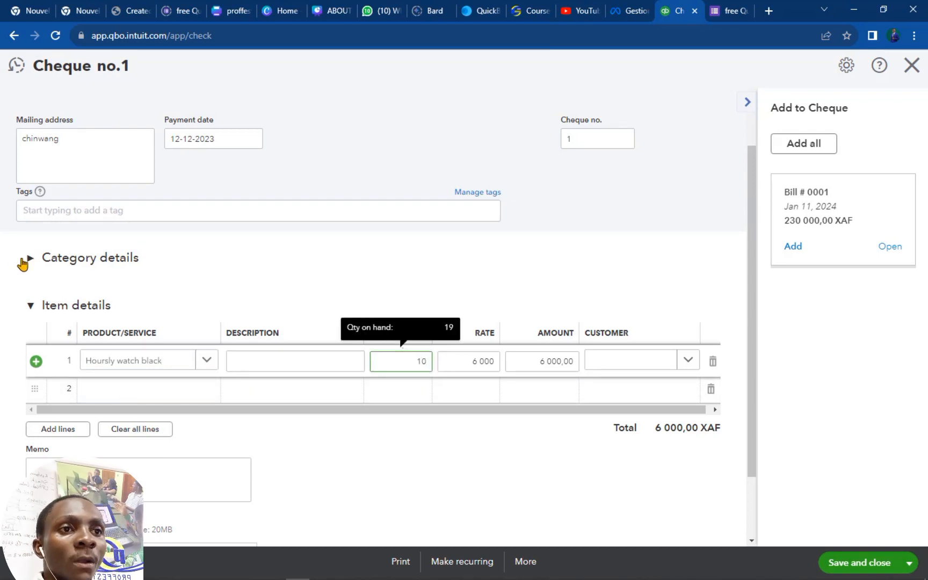
{"action": "scroll", "coordinate": [408, 148], "scroll_direction": "up", "scroll_amount": 2}
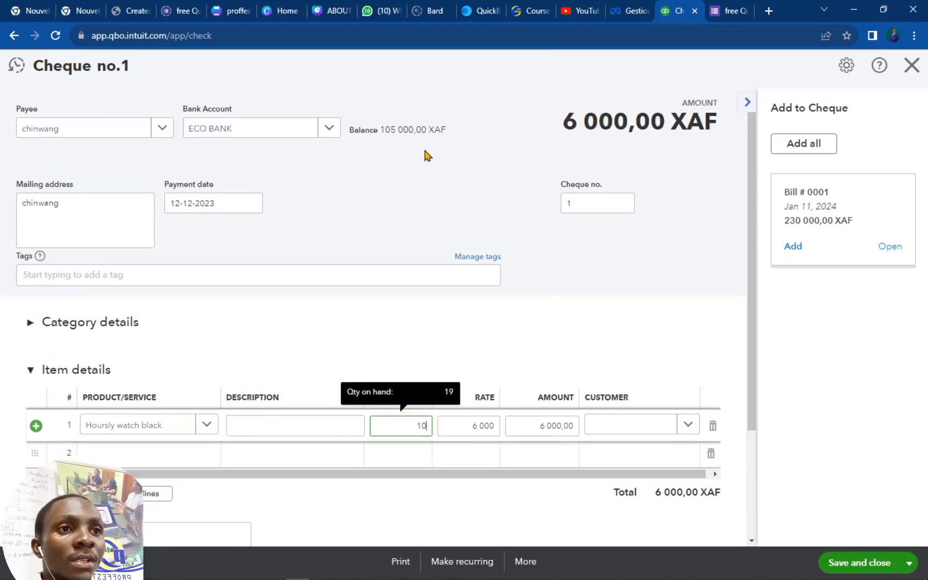
{"action": "left_click", "coordinate": [424, 236]}
Expand the cheque's category details and add a Travel expenses - selling expenses line with an amount of 1000.
{"action": "left_click", "coordinate": [27, 322]}
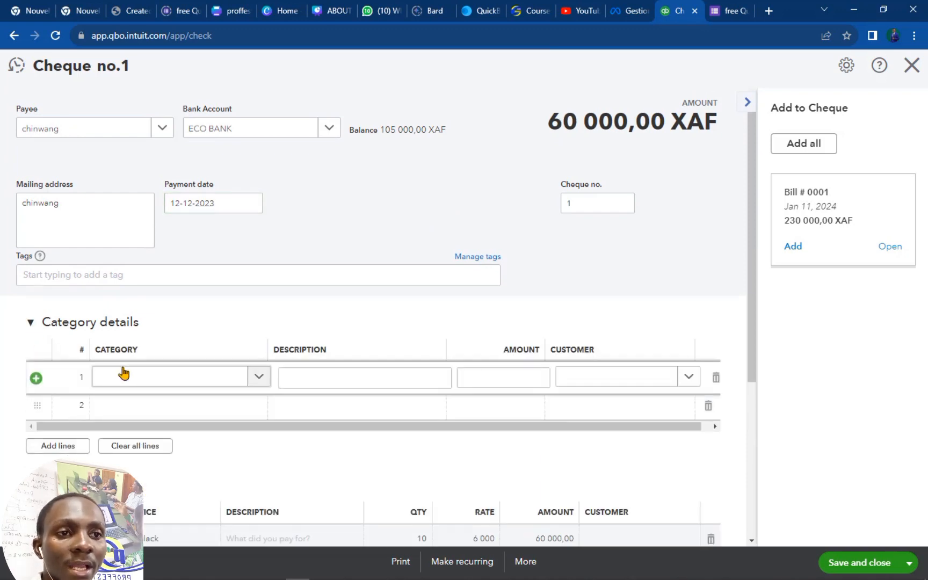
{"action": "scroll", "coordinate": [123, 374], "scroll_direction": "down", "scroll_amount": 4}
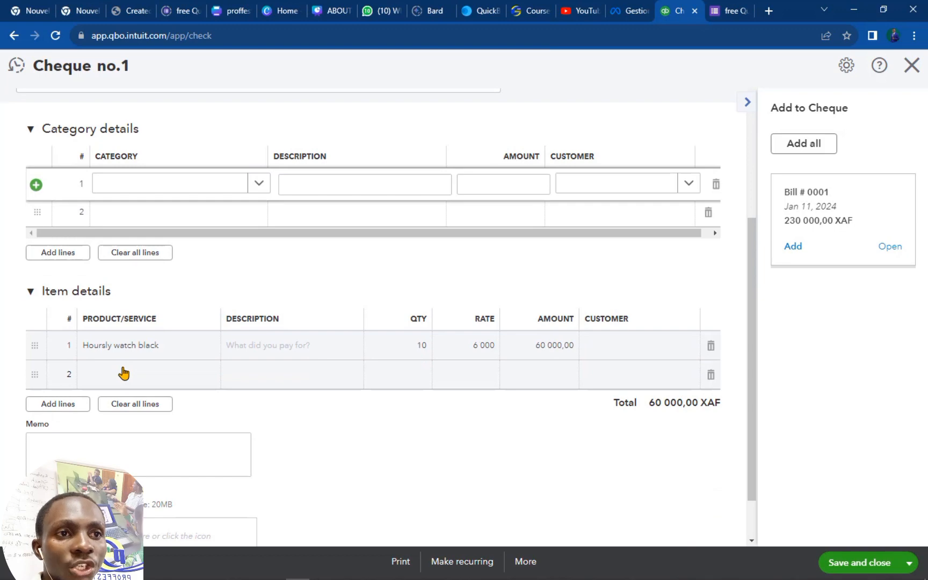
{"action": "scroll", "coordinate": [123, 373], "scroll_direction": "up", "scroll_amount": 4}
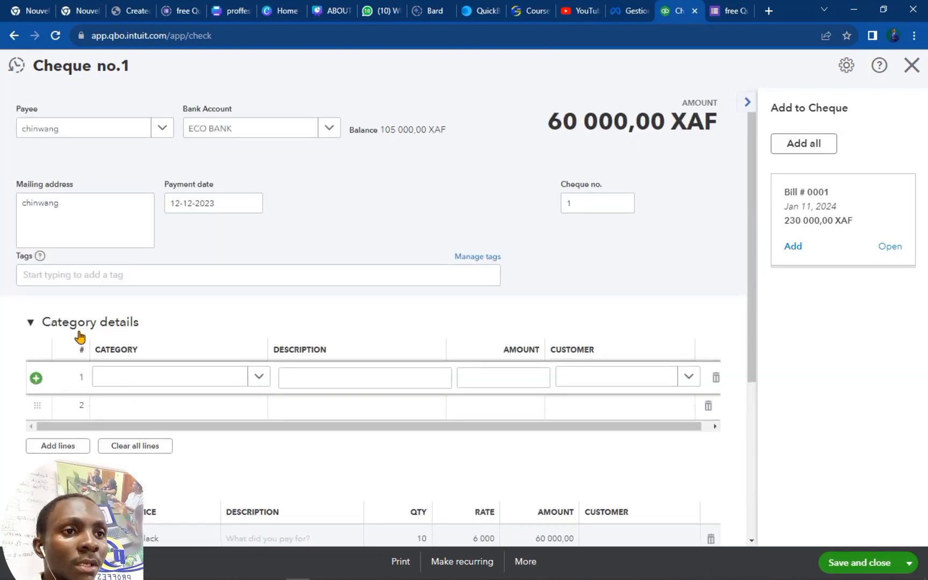
{"action": "left_click", "coordinate": [197, 379]}
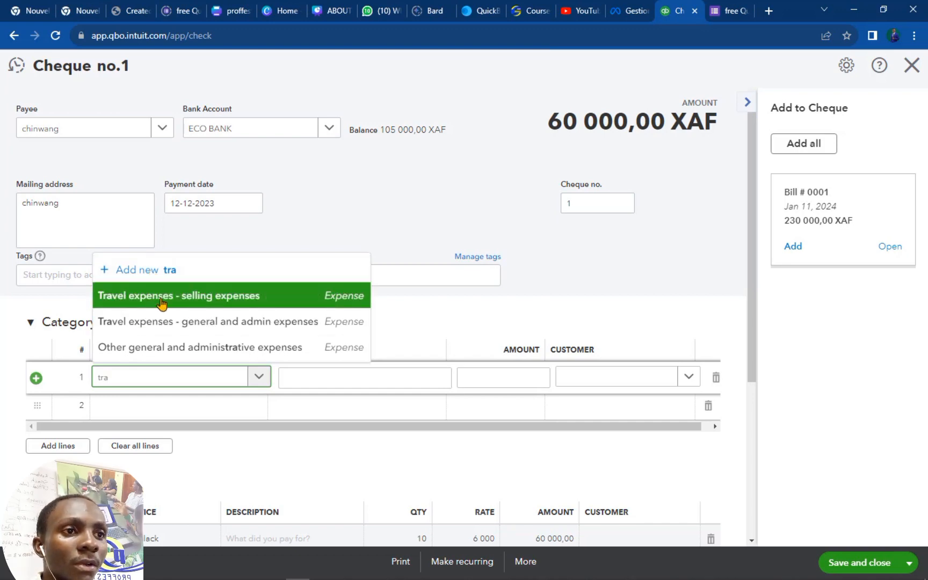
{"action": "left_click", "coordinate": [179, 296]}
{"action": "left_click", "coordinate": [503, 378]}
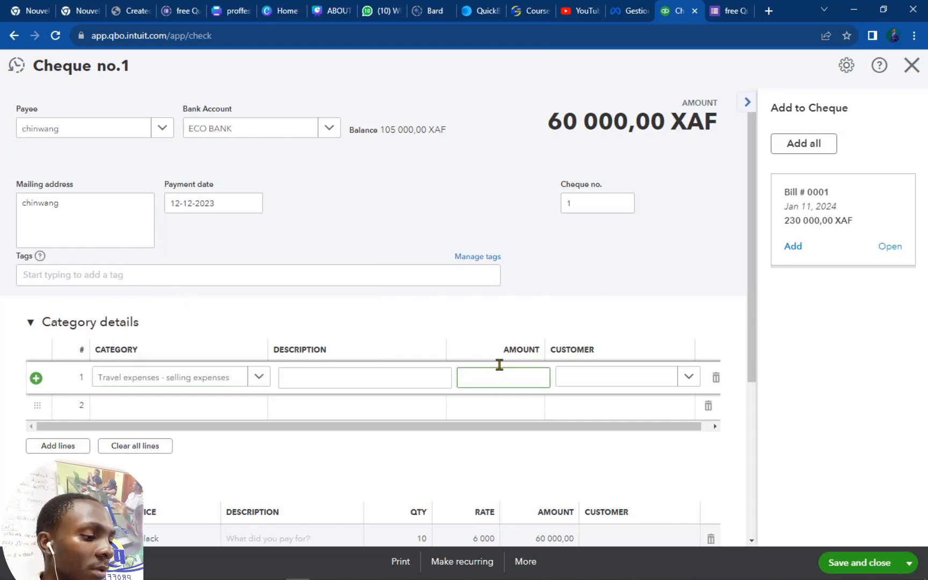
{"action": "type", "text": "1000"}
{"action": "left_click", "coordinate": [658, 278]}
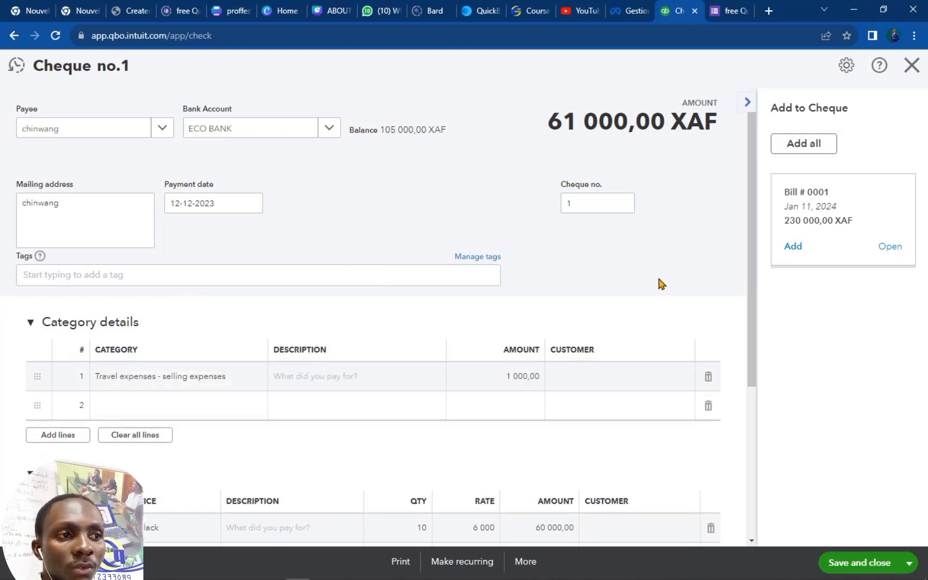
Review the cheque's category and item lines against its total and collapse both detail sections.
{"action": "scroll", "coordinate": [657, 278], "scroll_direction": "down", "scroll_amount": 5}
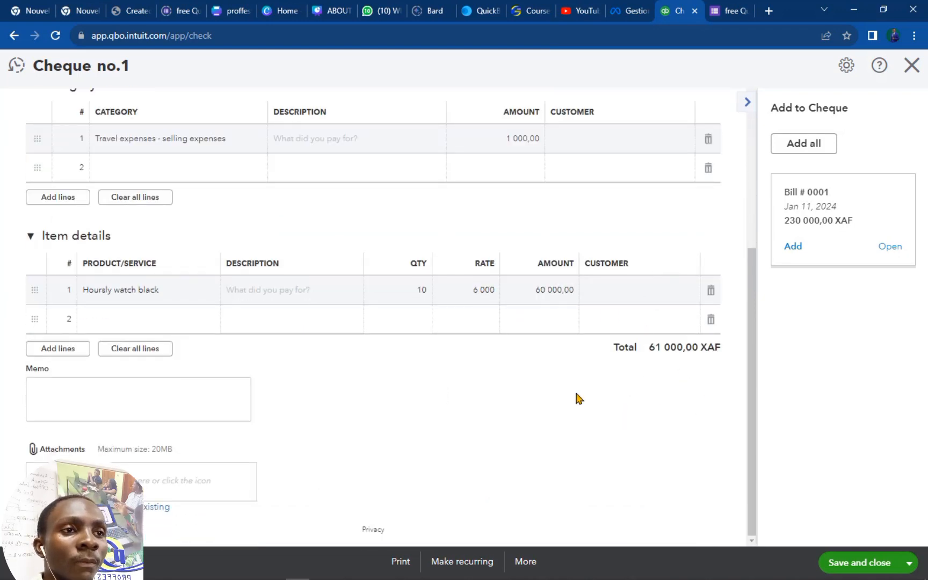
{"action": "scroll", "coordinate": [624, 424], "scroll_direction": "up", "scroll_amount": 5}
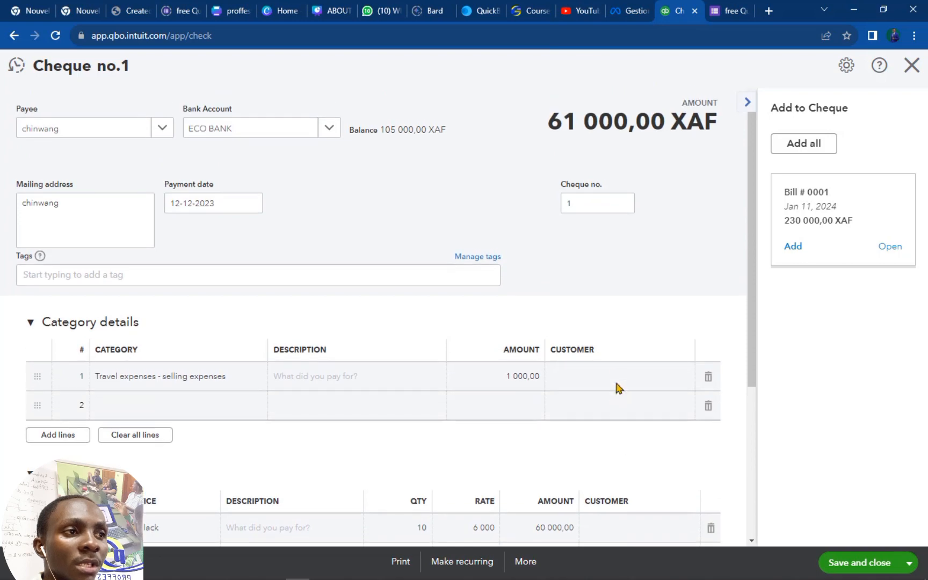
{"action": "scroll", "coordinate": [615, 387], "scroll_direction": "down", "scroll_amount": 5}
{"action": "scroll", "coordinate": [654, 340], "scroll_direction": "up", "scroll_amount": 5}
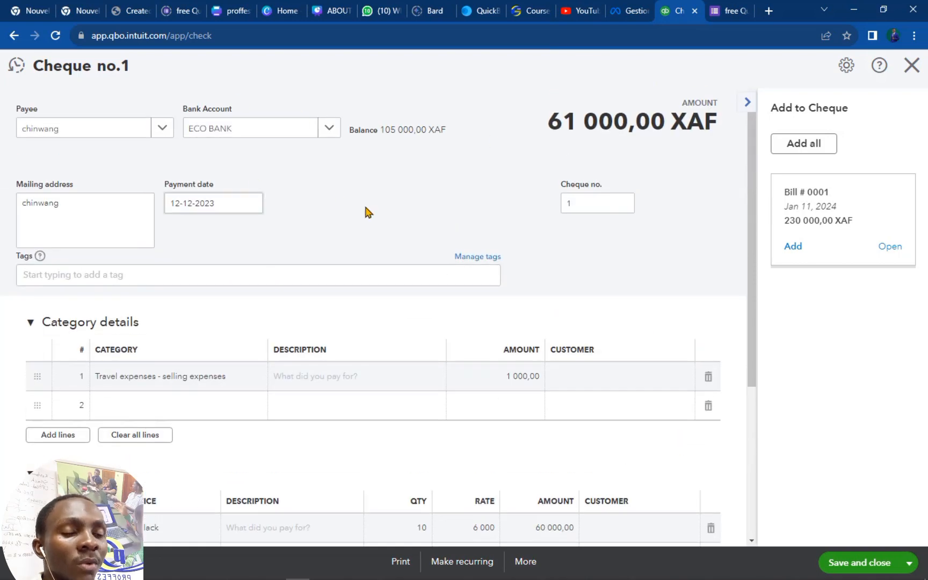
{"action": "scroll", "coordinate": [365, 209], "scroll_direction": "down", "scroll_amount": 5}
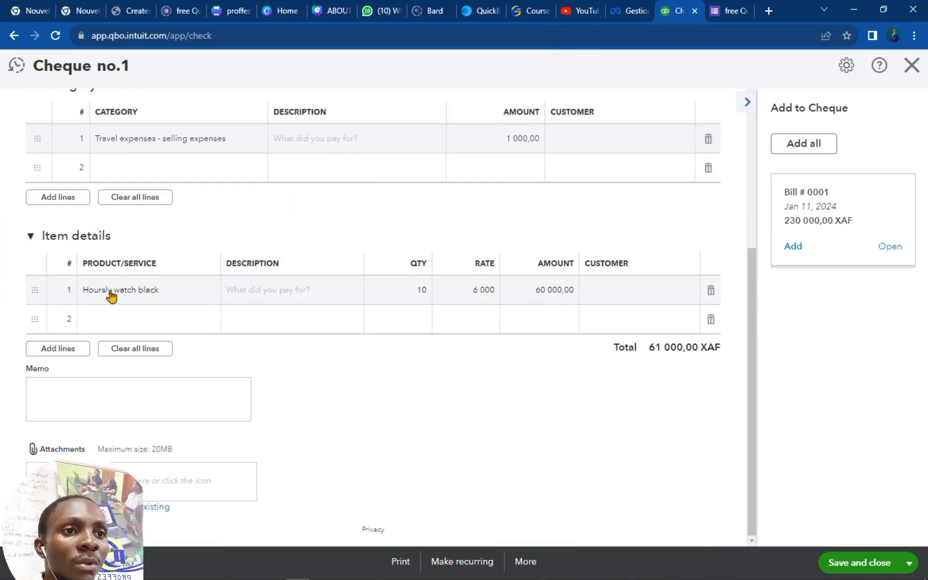
{"action": "scroll", "coordinate": [215, 313], "scroll_direction": "up", "scroll_amount": 3}
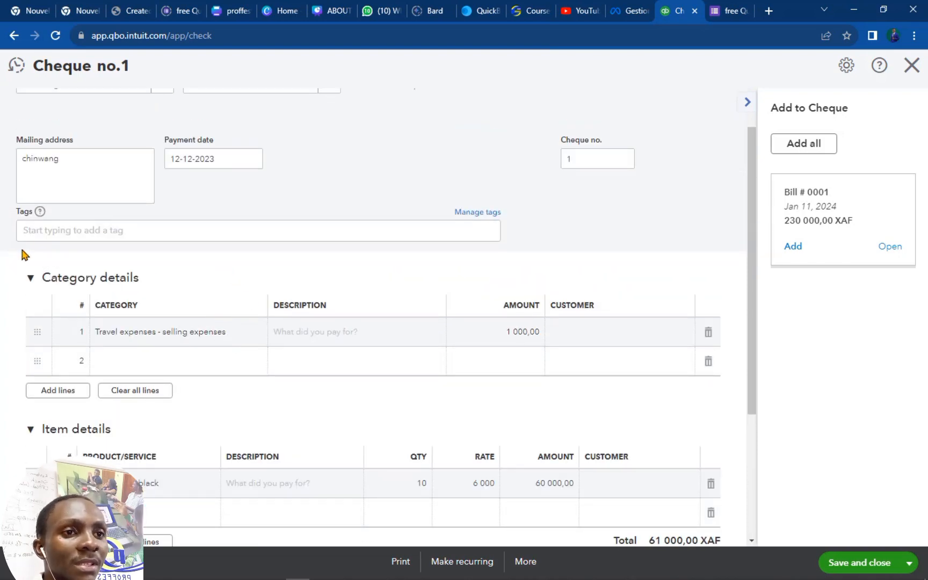
{"action": "left_click", "coordinate": [30, 279]}
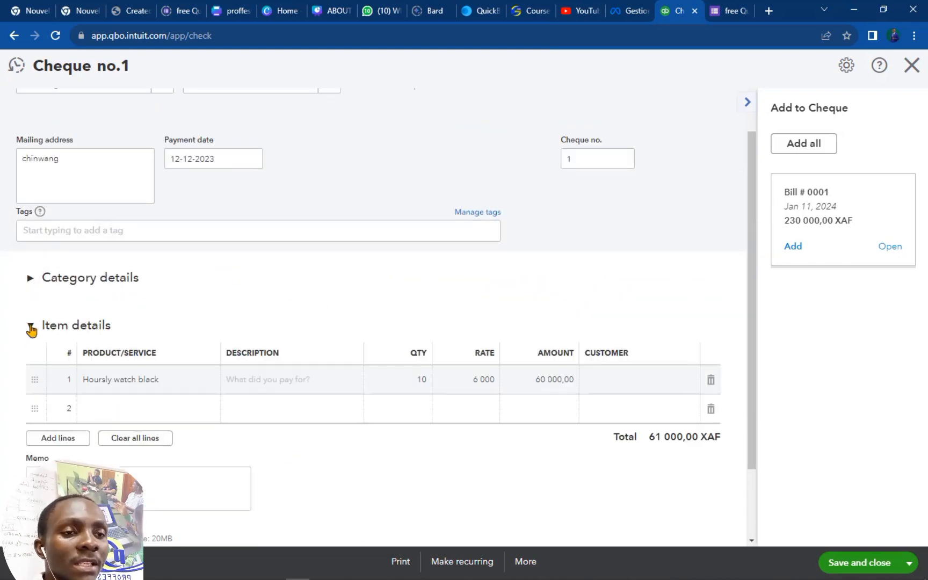
{"action": "left_click", "coordinate": [31, 328]}
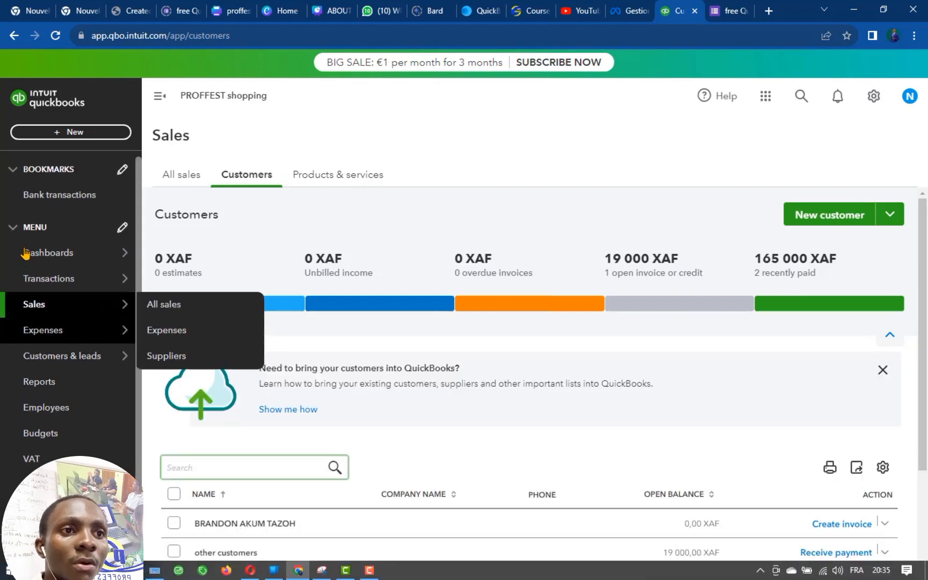
Examine the service choices and start/end time option of a new single time activity, and leave it without saving.
{"action": "left_click", "coordinate": [55, 132]}
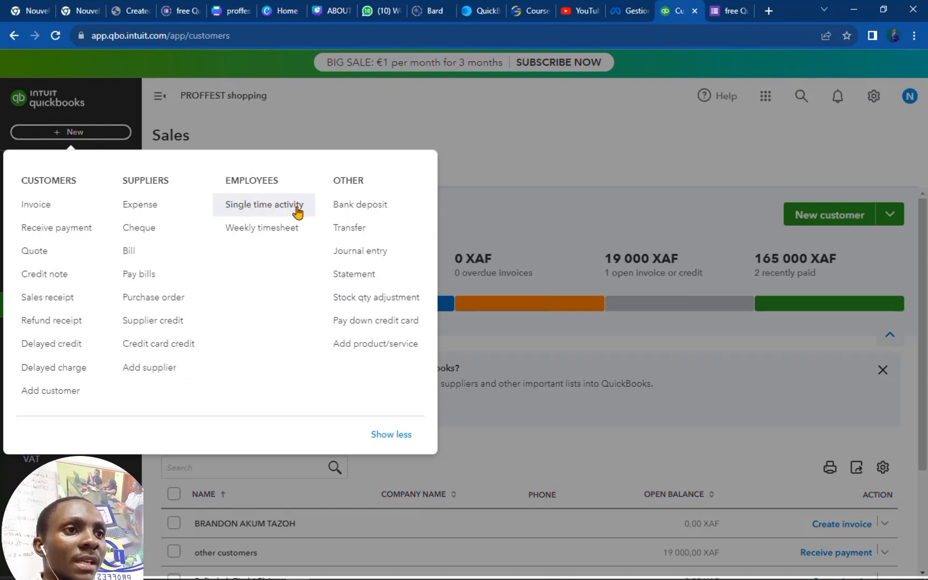
{"action": "left_click", "coordinate": [263, 211]}
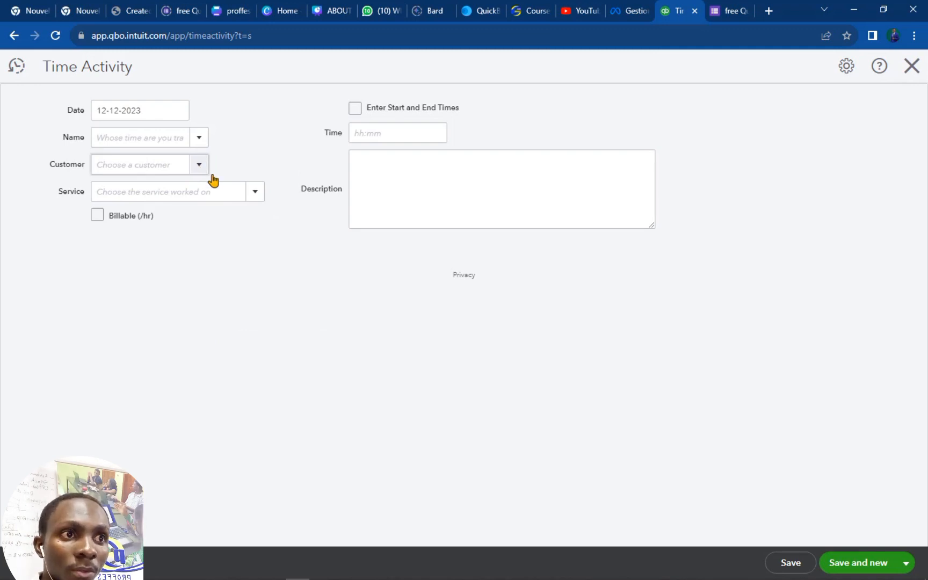
{"action": "left_click", "coordinate": [255, 192]}
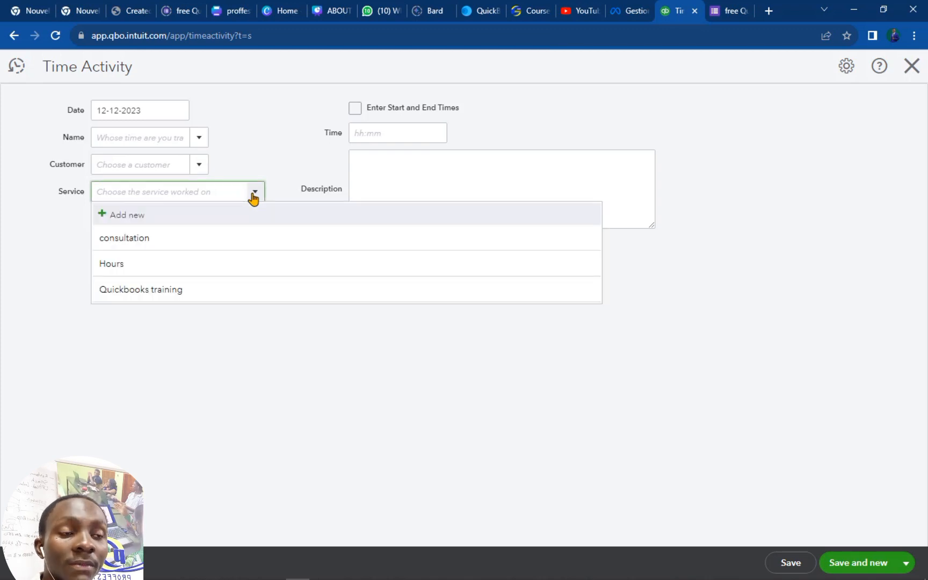
{"action": "left_click", "coordinate": [66, 252]}
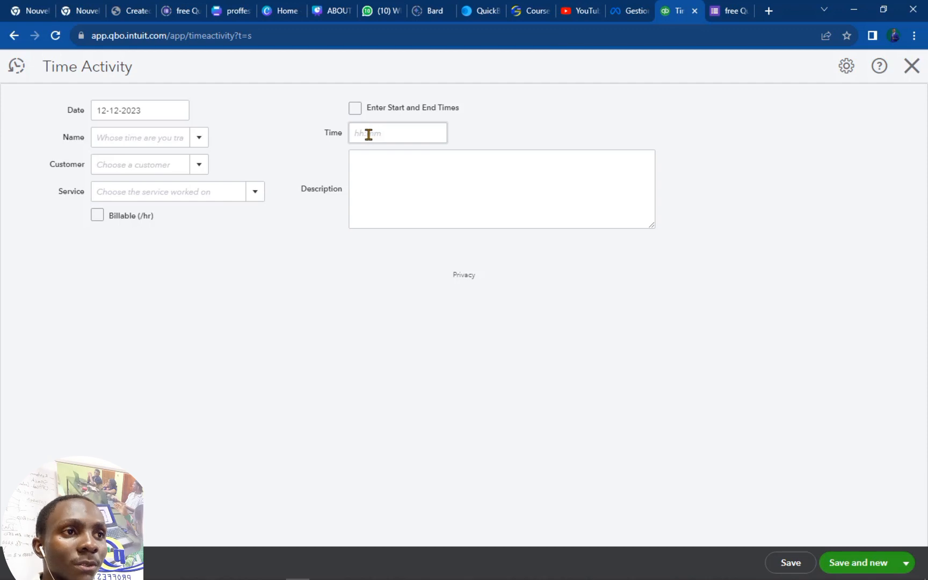
{"action": "left_click", "coordinate": [355, 109]}
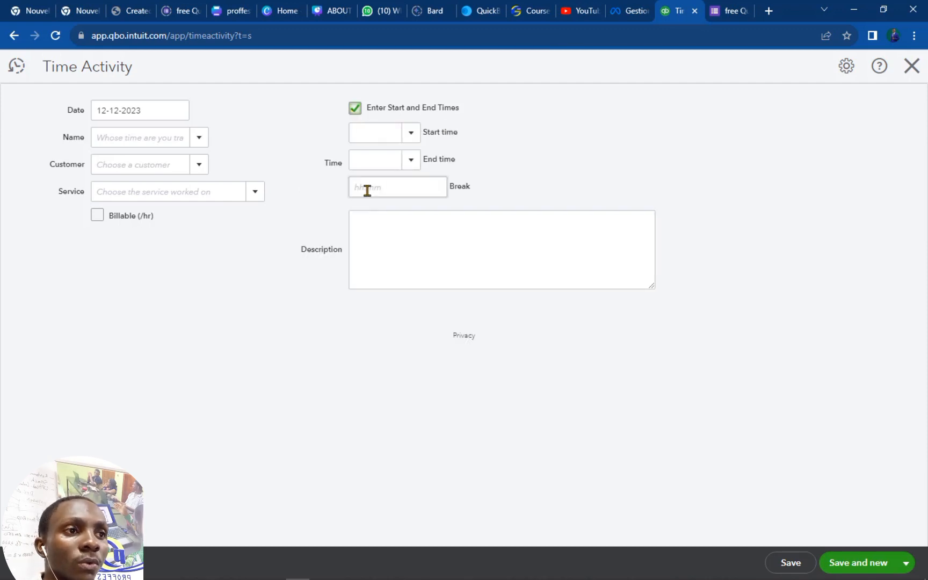
{"action": "left_click", "coordinate": [355, 111]}
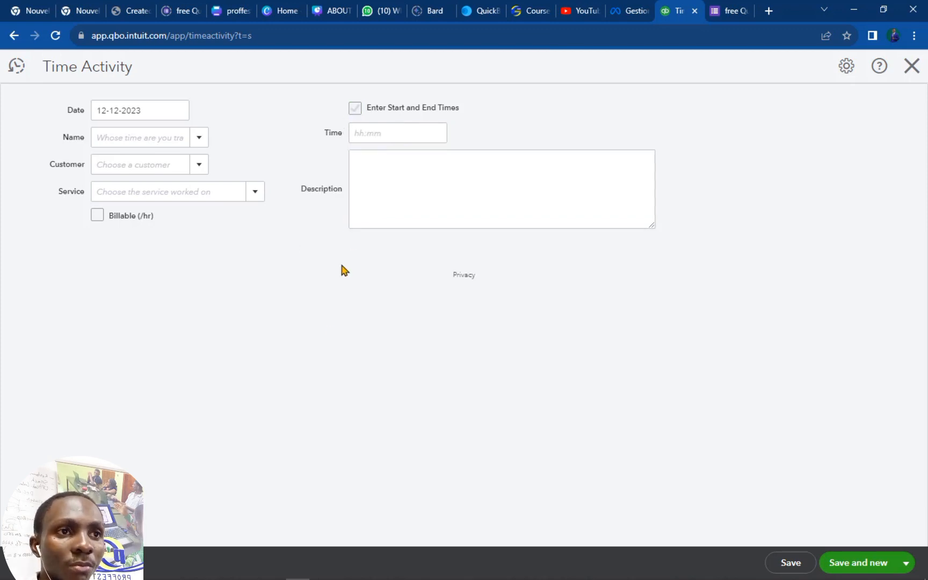
{"action": "key", "text": "Escape"}
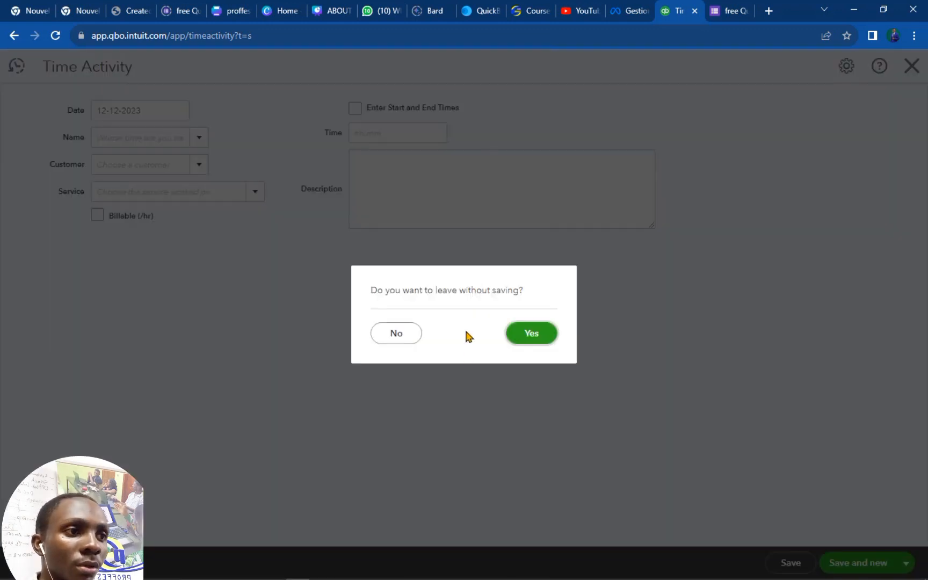
{"action": "left_click", "coordinate": [534, 333]}
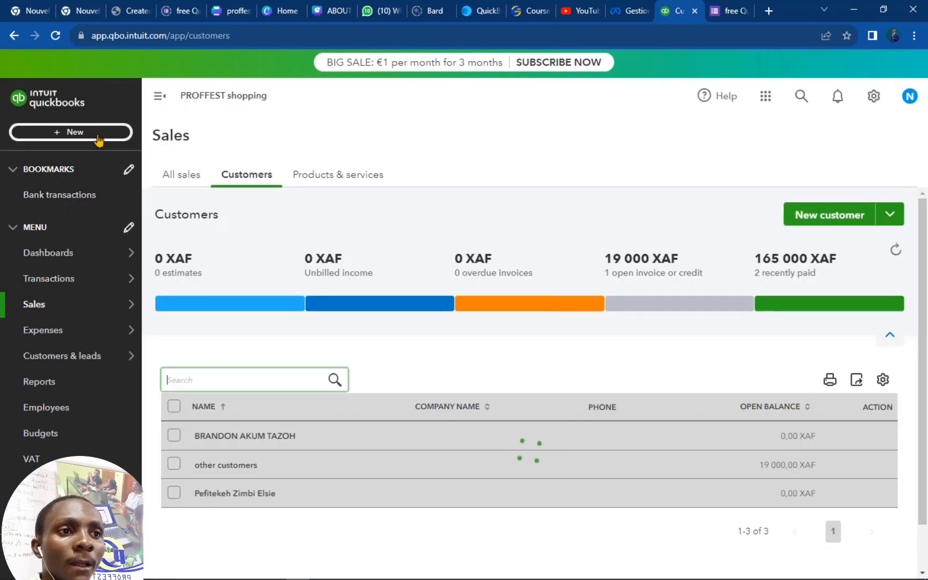
Start a new journal entry.
{"action": "left_click", "coordinate": [98, 138]}
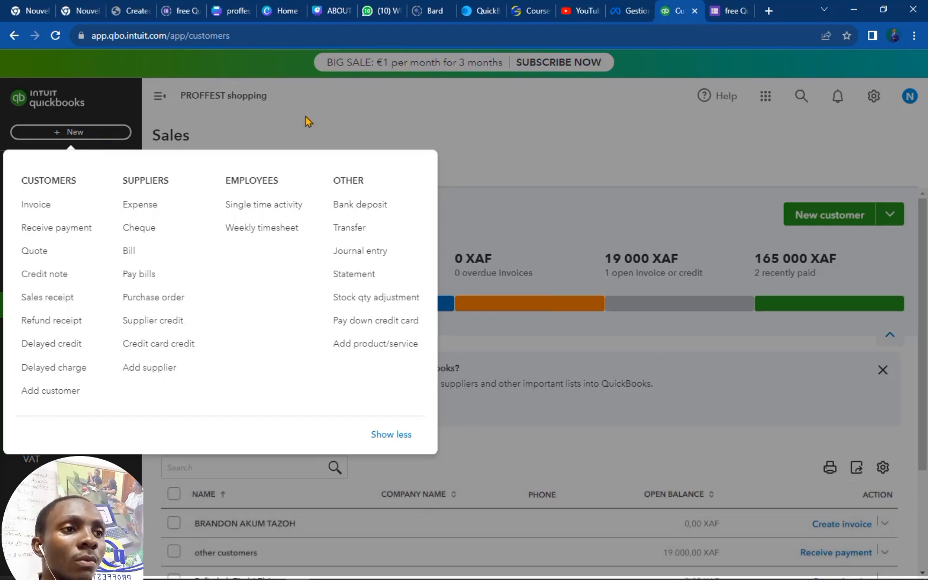
{"action": "left_click", "coordinate": [538, 146]}
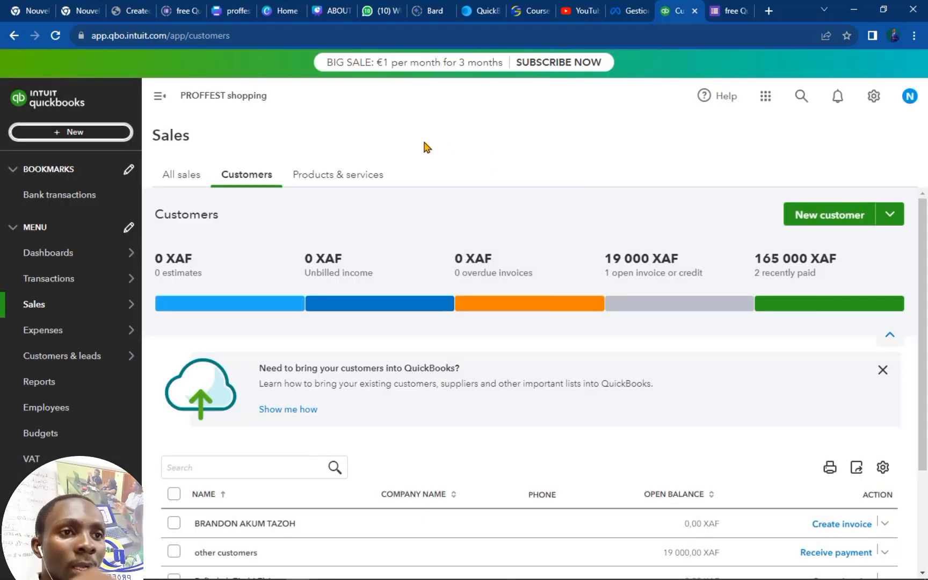
{"action": "left_click", "coordinate": [105, 136]}
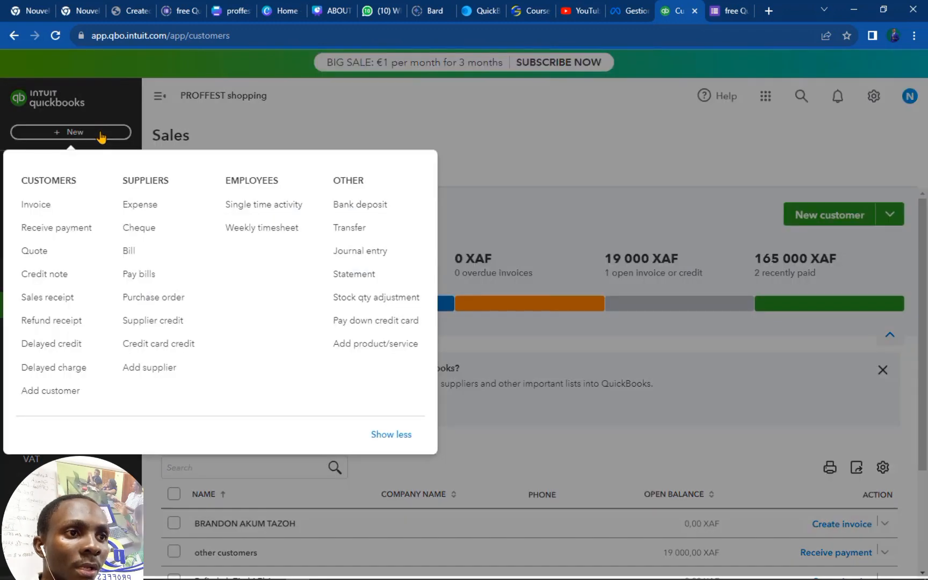
{"action": "left_click", "coordinate": [379, 253]}
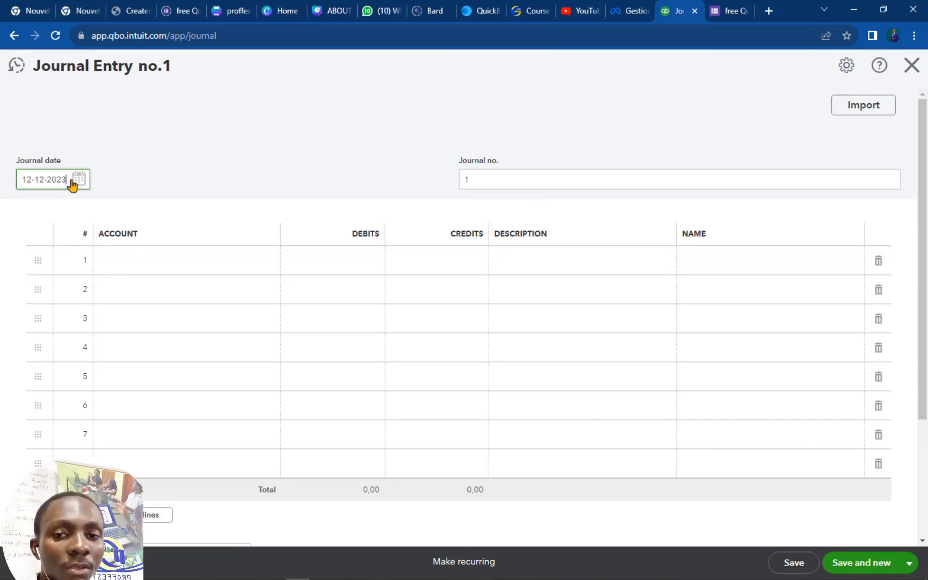
Start a new account from the journal entry's first line, with account type Fixed assets and detail type Vehicles.
{"action": "left_click", "coordinate": [207, 264]}
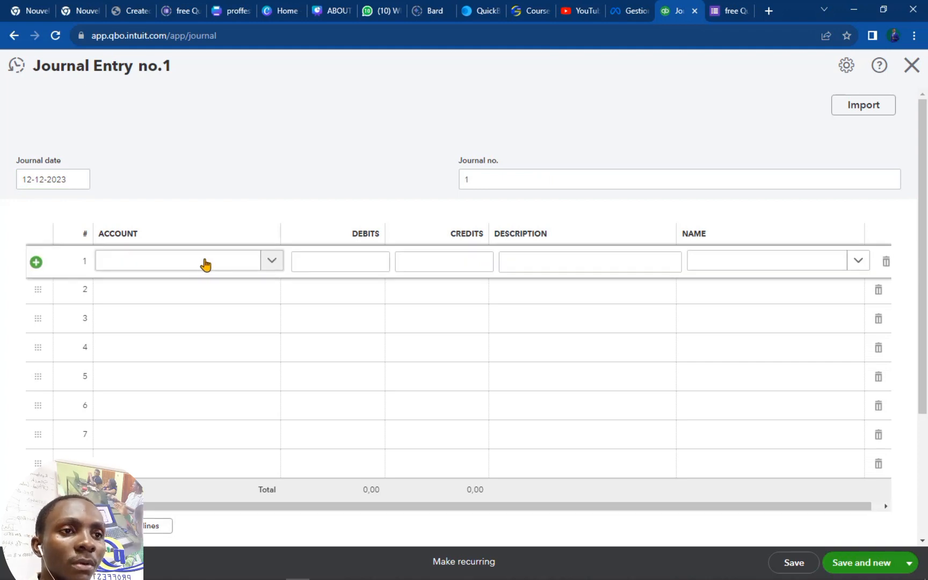
{"action": "left_click", "coordinate": [272, 262]}
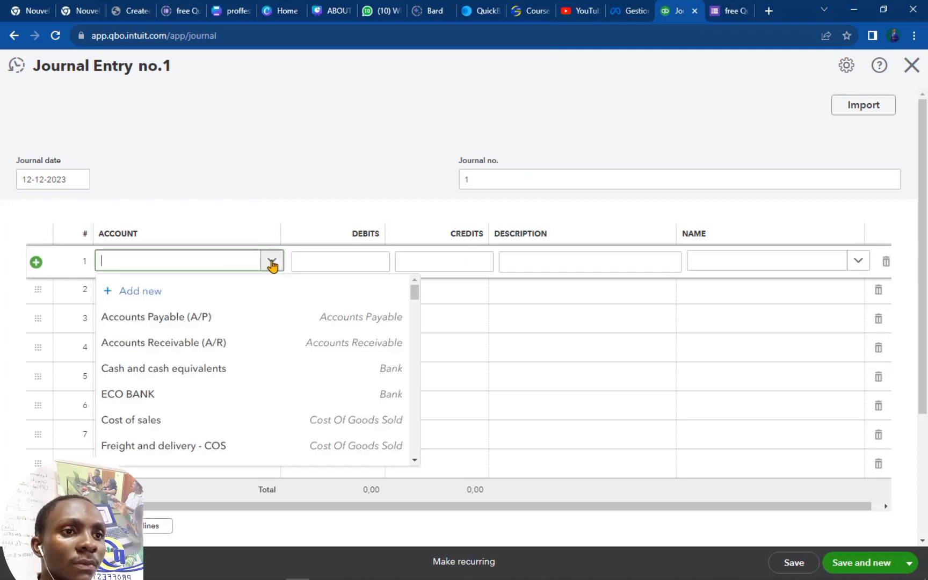
{"action": "left_click_drag", "start_coordinate": [414, 296], "coordinate": [426, 455]}
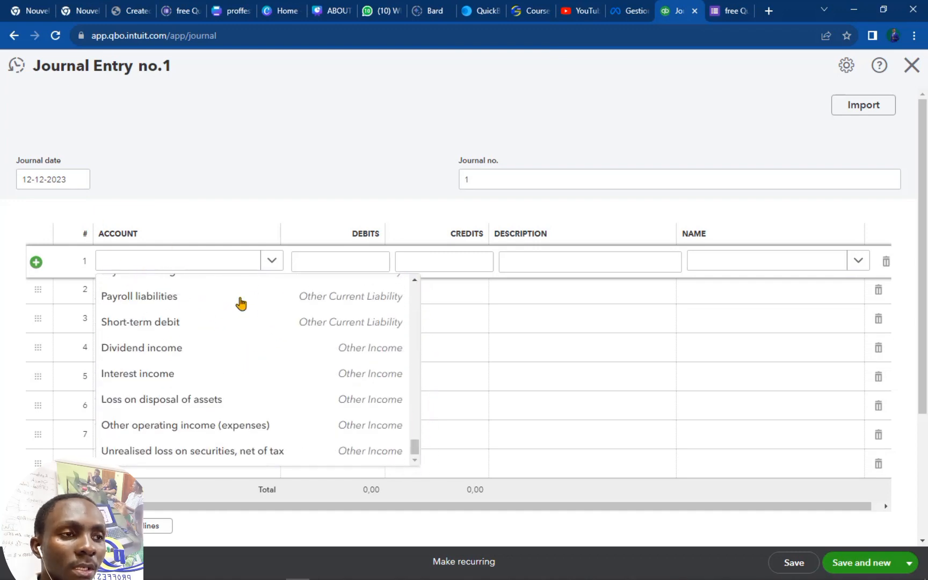
{"action": "scroll", "coordinate": [412, 355], "scroll_direction": "up", "scroll_amount": 5}
{"action": "scroll", "coordinate": [414, 327], "scroll_direction": "up", "scroll_amount": 10}
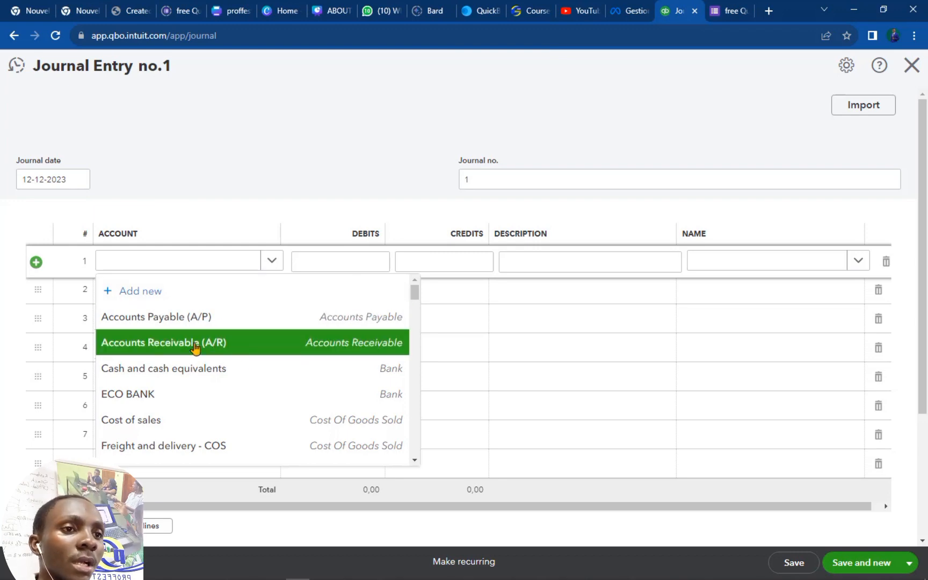
{"action": "left_click", "coordinate": [141, 293]}
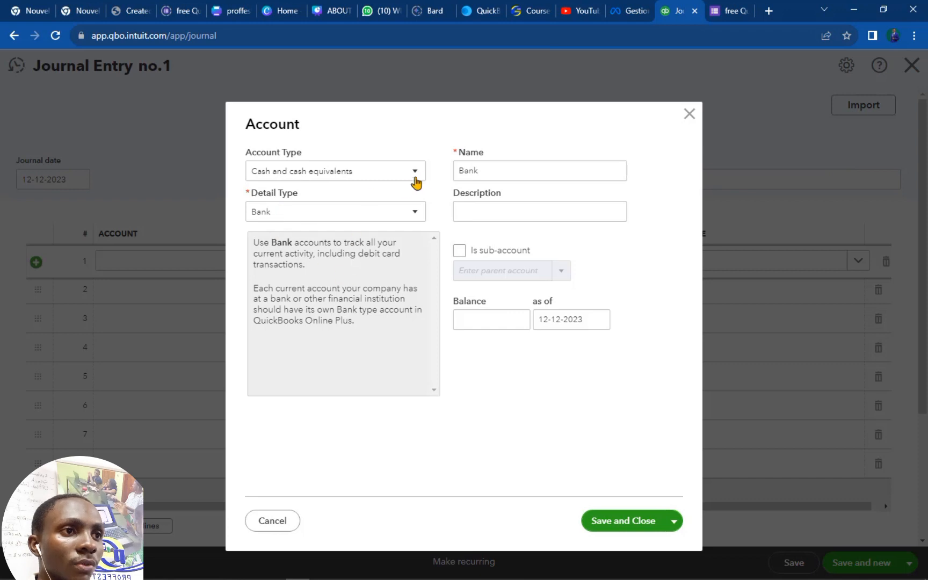
{"action": "left_click", "coordinate": [415, 183]}
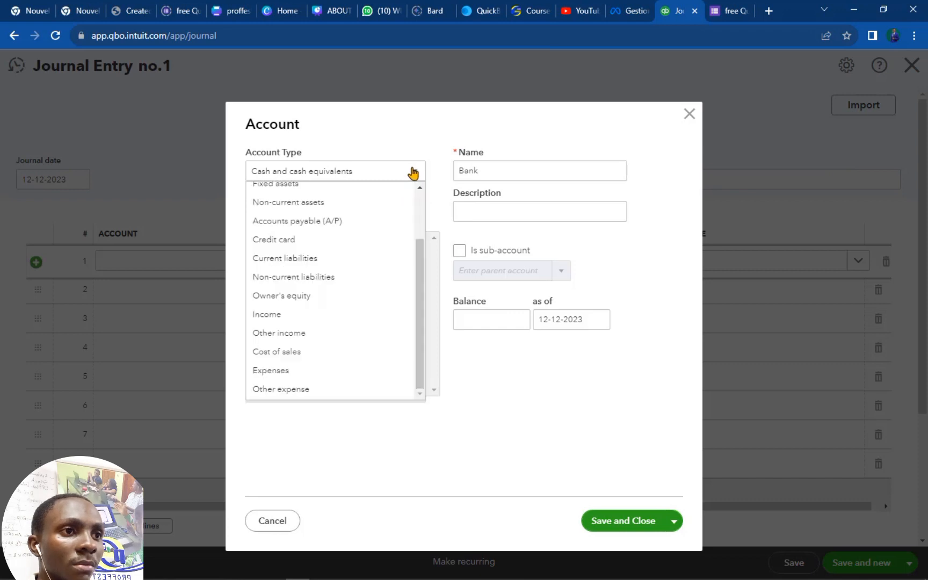
{"action": "left_click_drag", "start_coordinate": [415, 216], "coordinate": [410, 373]}
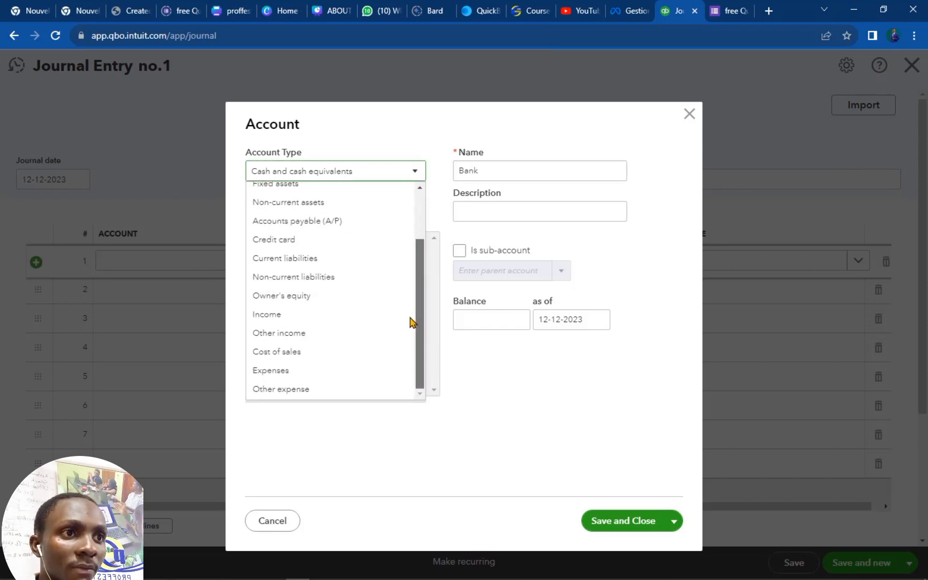
{"action": "scroll", "coordinate": [410, 322], "scroll_direction": "up", "scroll_amount": 3}
{"action": "left_click", "coordinate": [320, 253]}
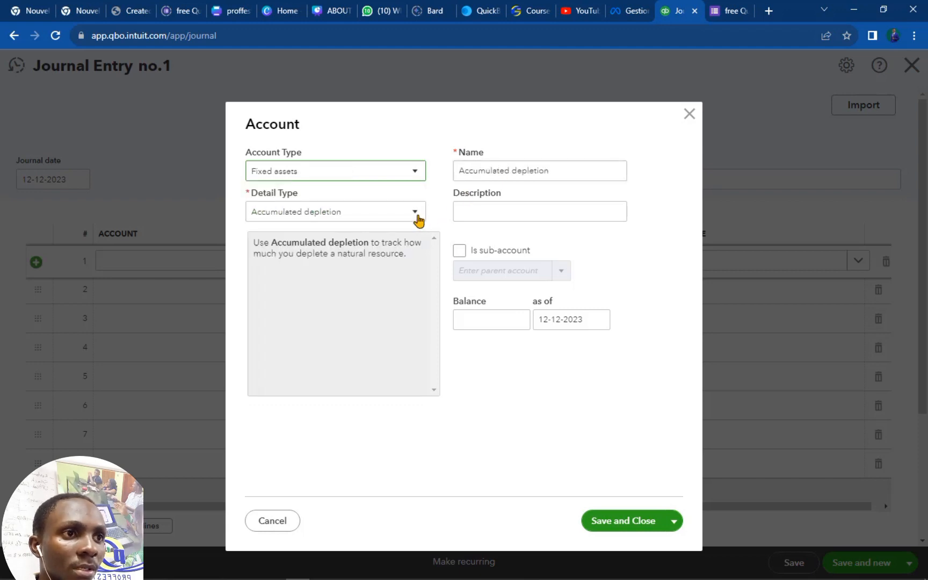
{"action": "left_click", "coordinate": [415, 216]}
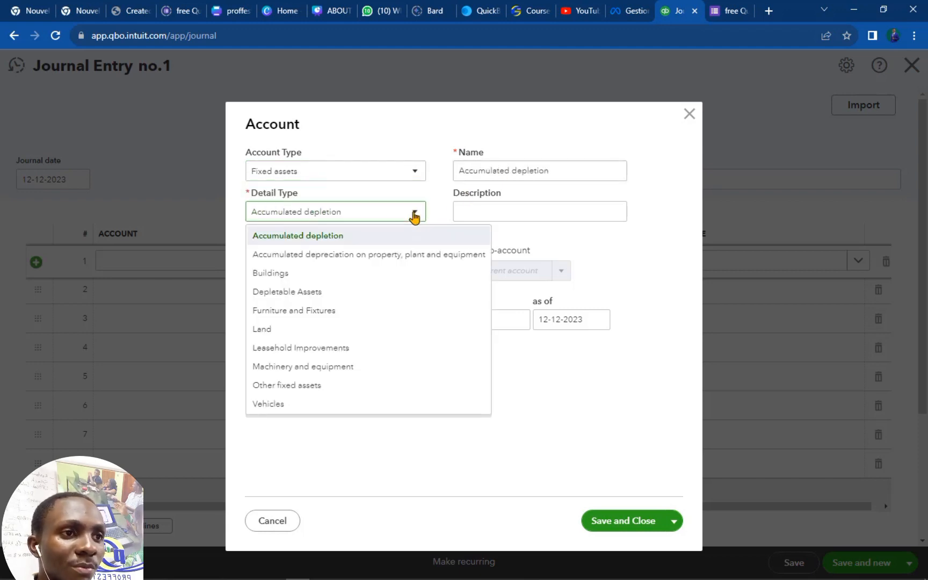
{"action": "left_click", "coordinate": [279, 405]}
Name the new fixed asset account Transportation van and save it to the journal entry's first line.
{"action": "double_click", "coordinate": [503, 171]}
{"action": "left_click", "coordinate": [464, 173]}
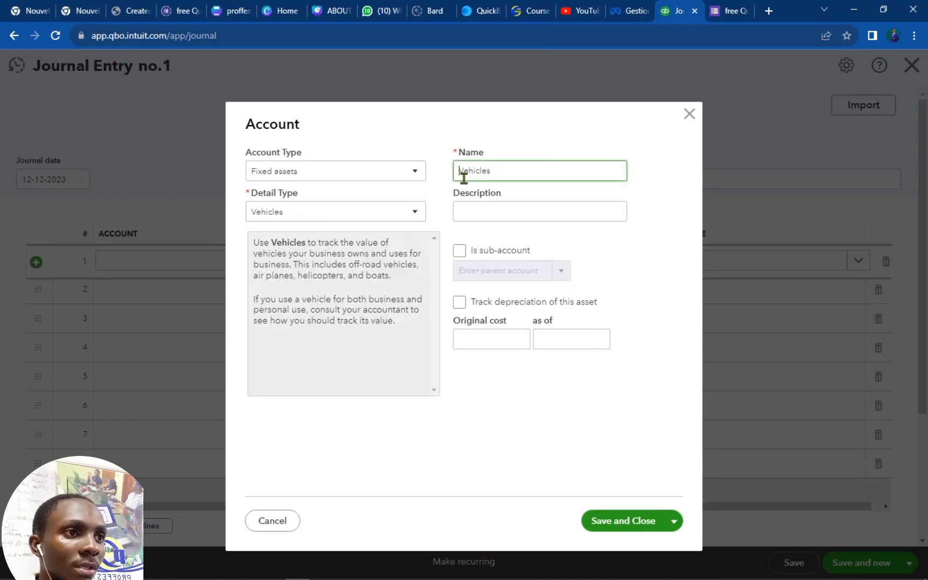
{"action": "type", "text": "transpo"}
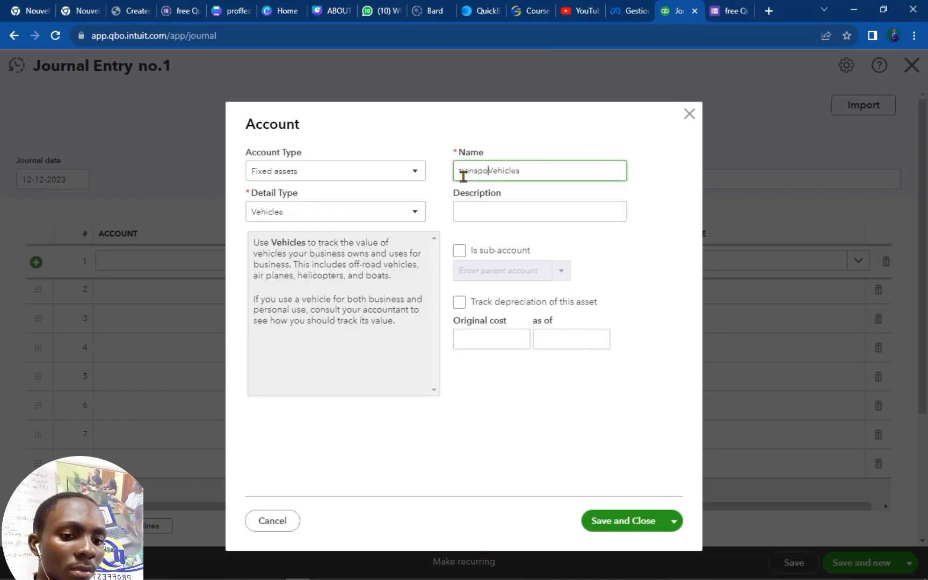
{"action": "type", "text": "rtation v"}
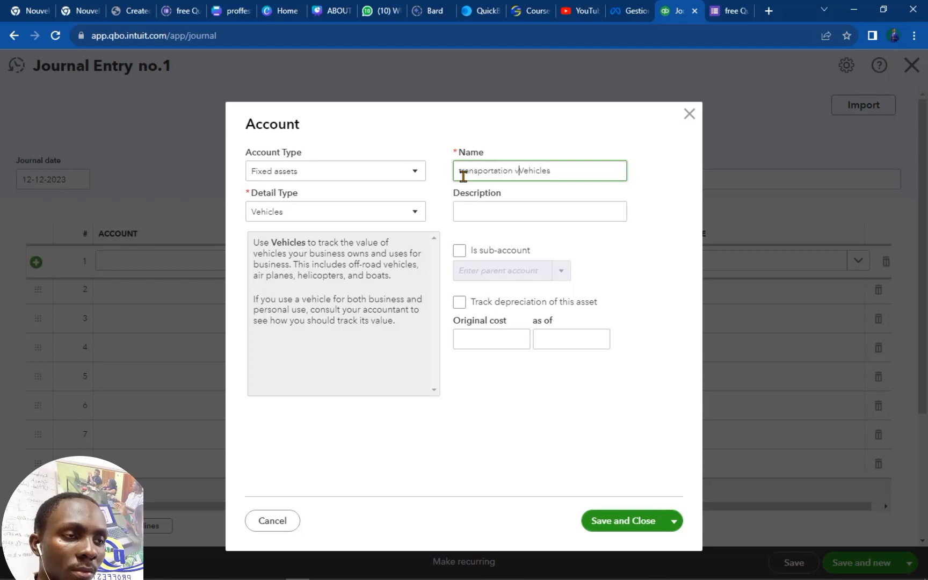
{"action": "type", "text": "an"}
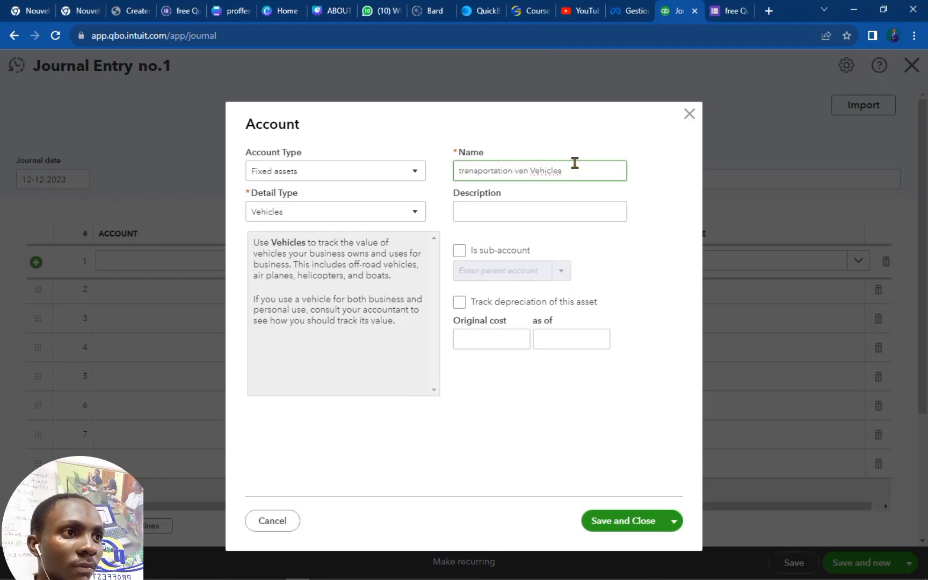
{"action": "left_click_drag", "start_coordinate": [570, 170], "coordinate": [532, 169]}
{"action": "key", "text": "BackSpace"}
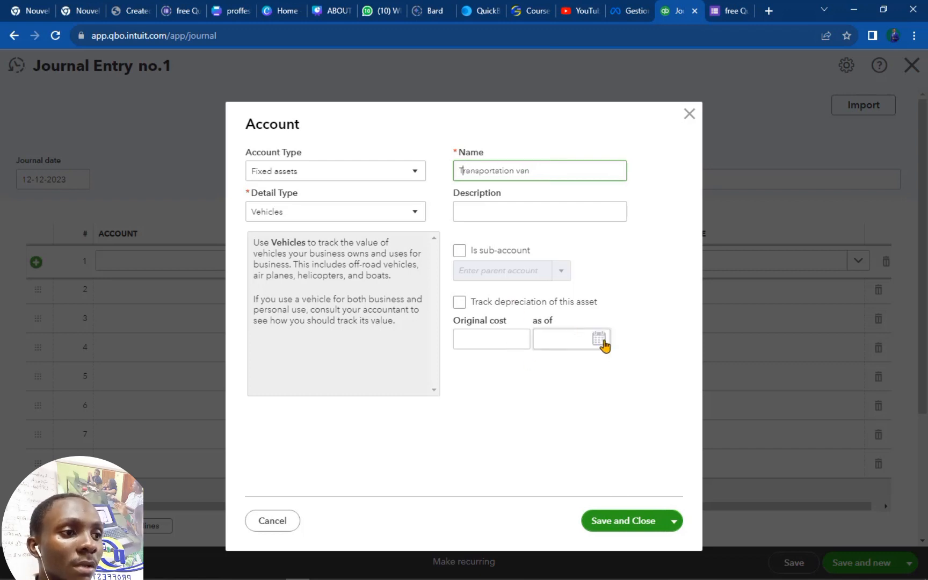
{"action": "left_click", "coordinate": [640, 524]}
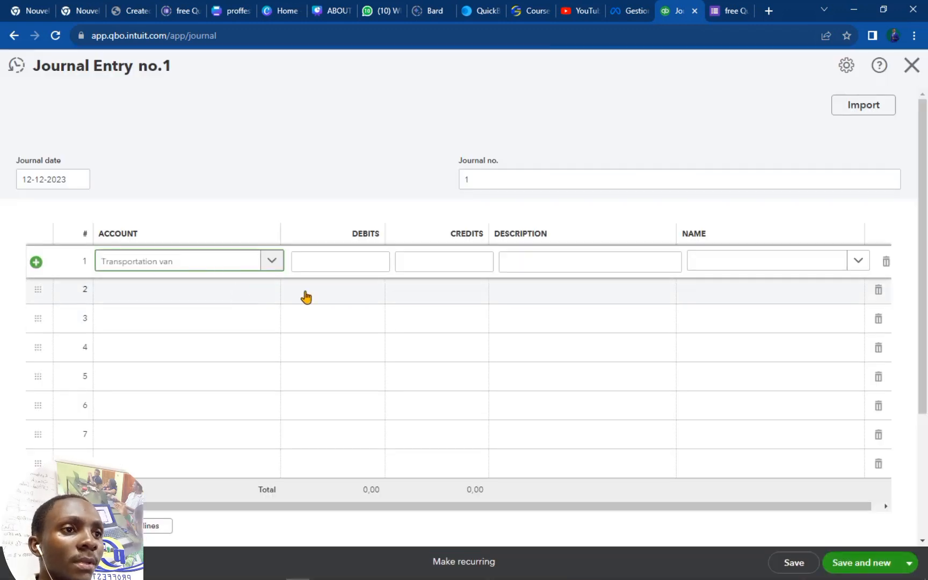
Debit Transportation van 50000 and set Cash and cash equivalents as the second line's account for the balancing 50 000,00 credit.
{"action": "left_click", "coordinate": [355, 261]}
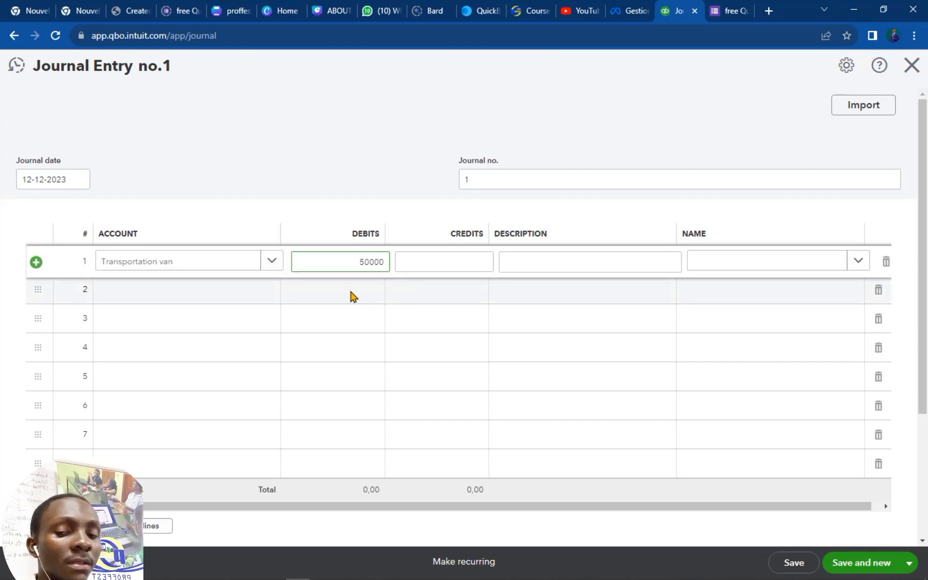
{"action": "left_click", "coordinate": [230, 293]}
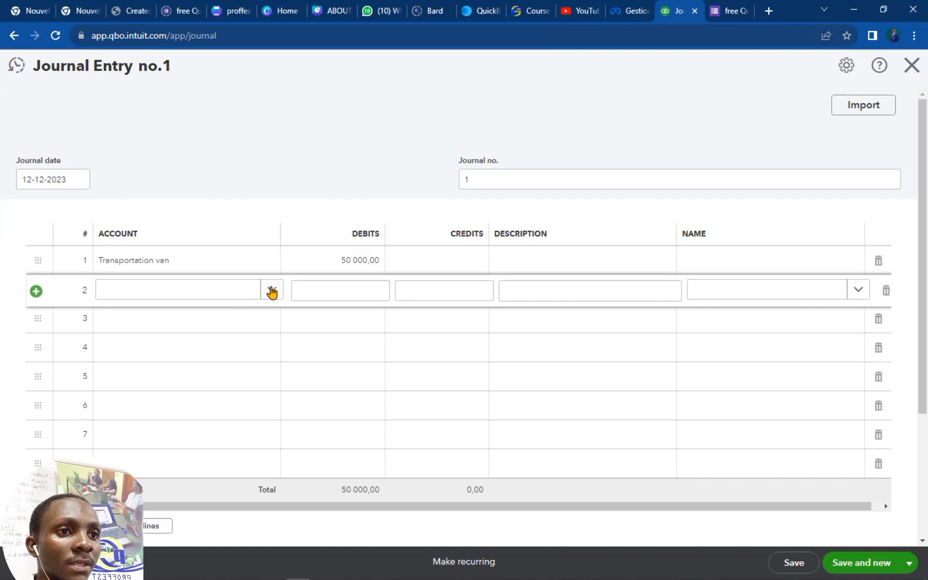
{"action": "type", "text": "ca"}
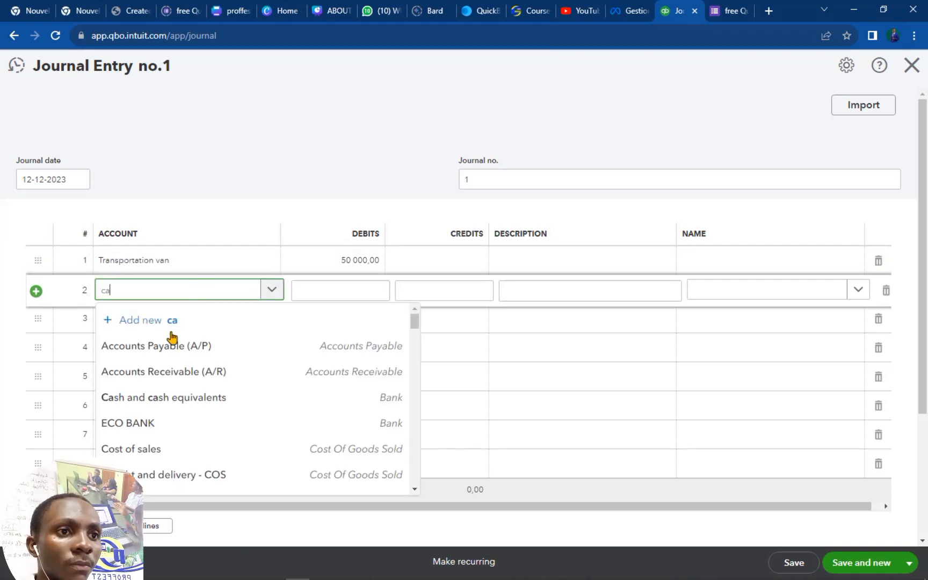
{"action": "left_click", "coordinate": [182, 402]}
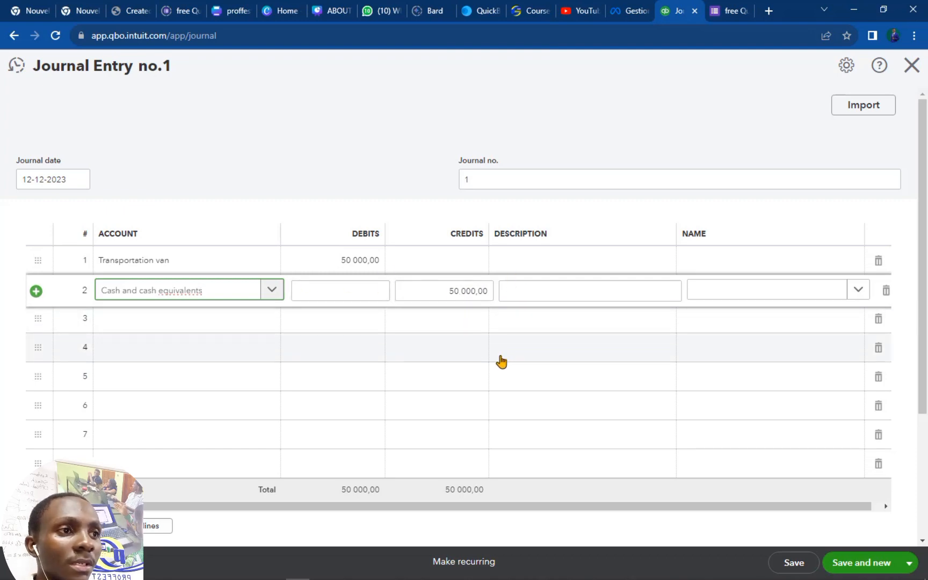
Leave the line descriptions empty, then save and close the journal entry.
{"action": "left_click", "coordinate": [552, 270]}
{"action": "left_click", "coordinate": [553, 294]}
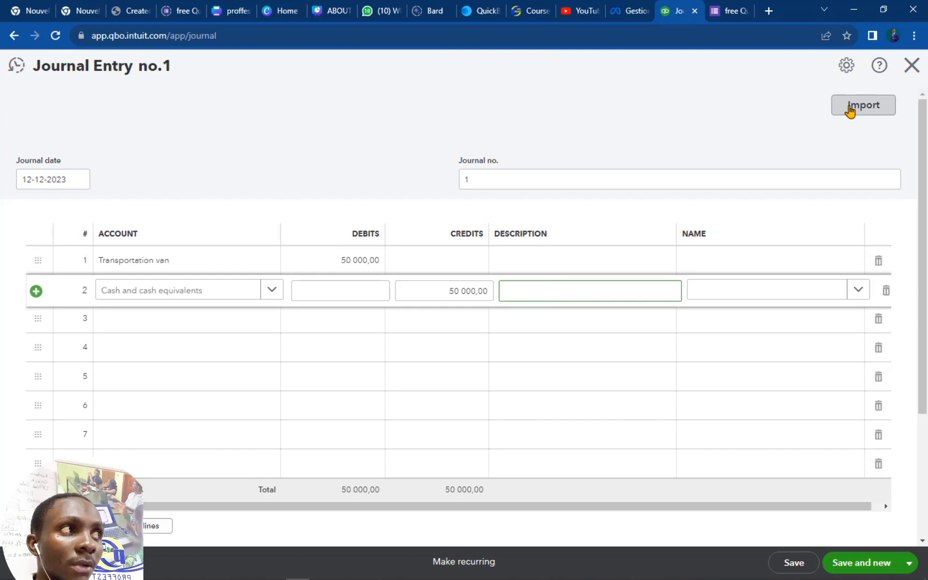
{"action": "left_click", "coordinate": [909, 562]}
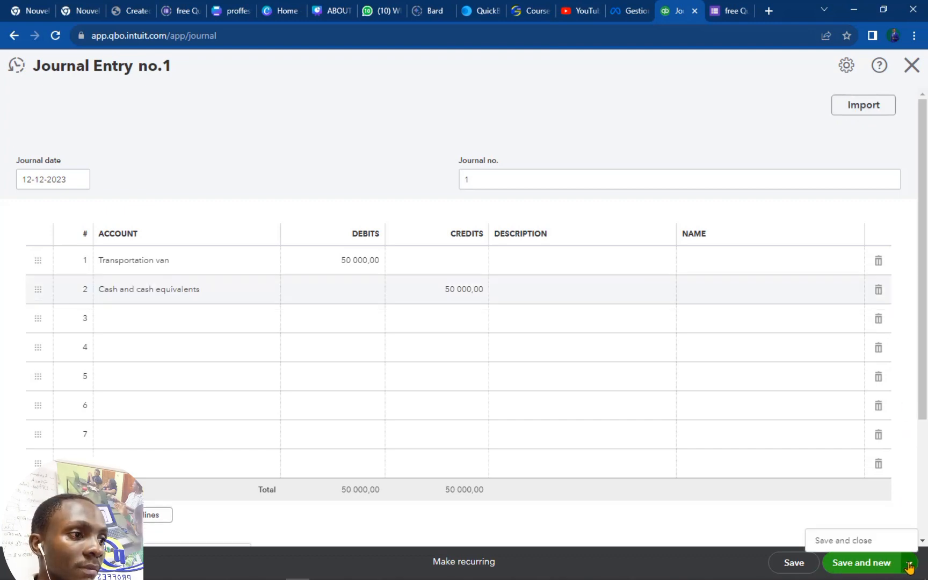
{"action": "left_click", "coordinate": [848, 538]}
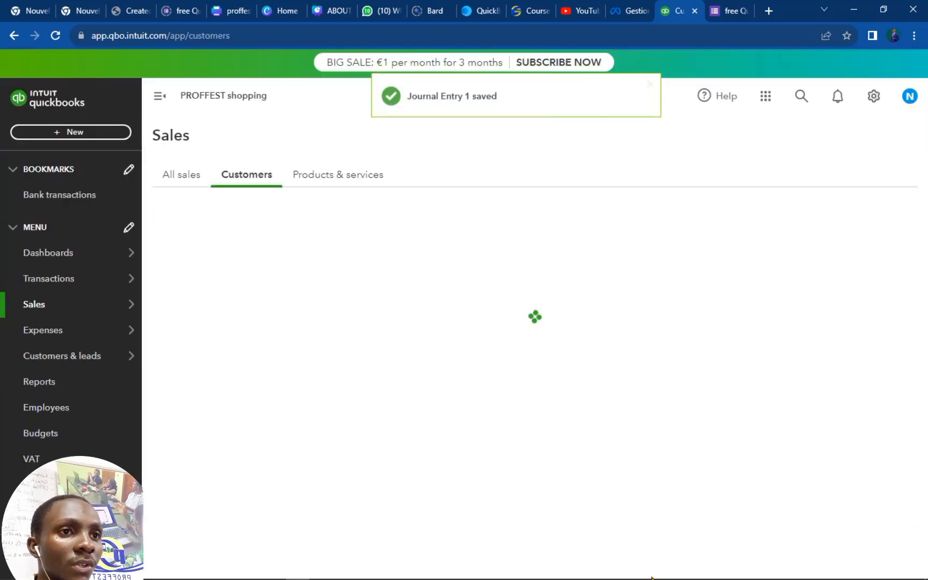
Start a new supplier expense and dismiss its guided tour.
{"action": "left_click", "coordinate": [74, 133]}
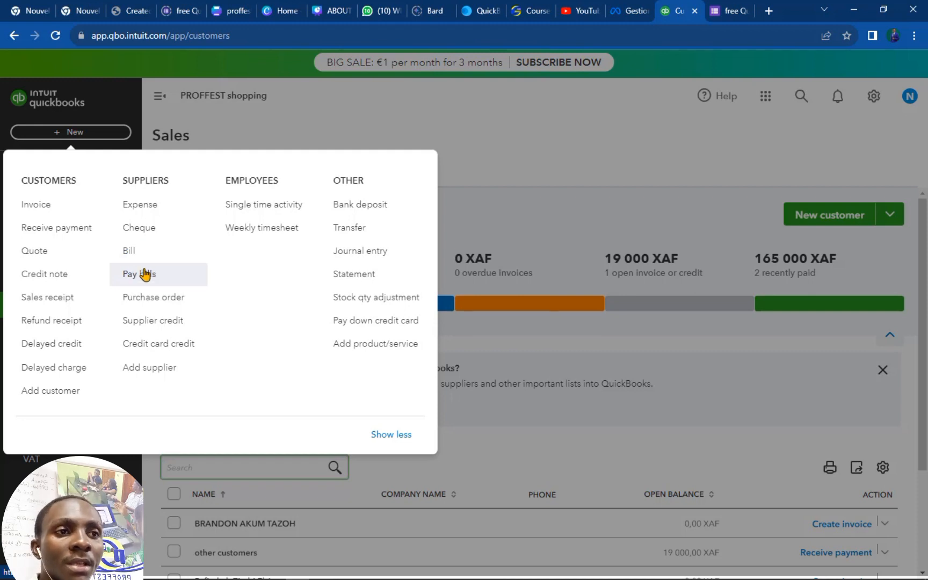
{"action": "left_click", "coordinate": [160, 214]}
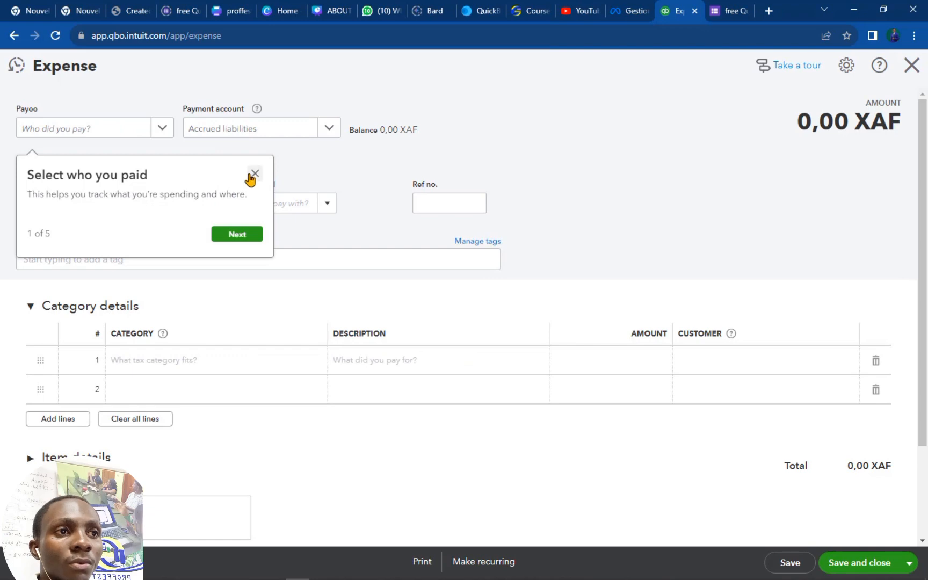
{"action": "left_click", "coordinate": [255, 174]}
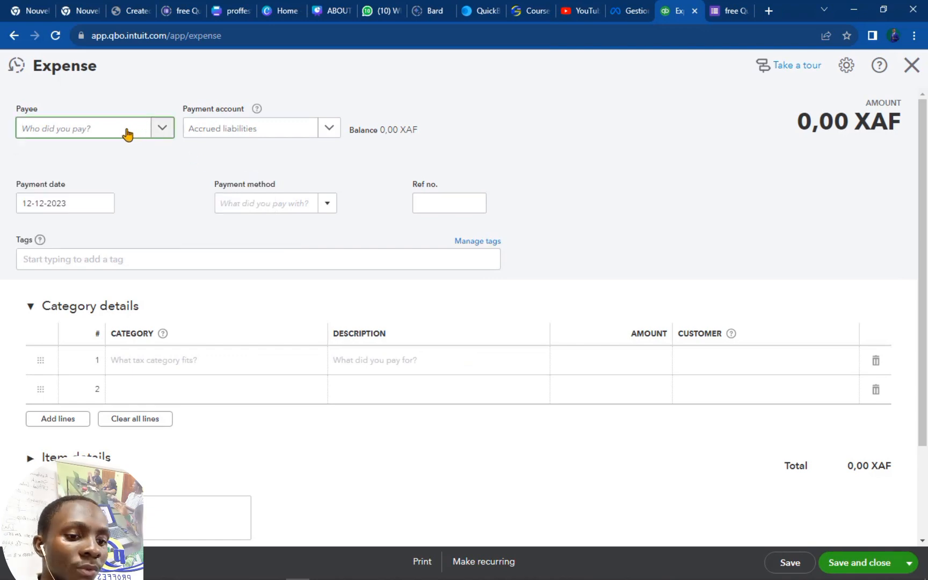
Add a new supplier with the display name landlord as the expense's payee and save it.
{"action": "left_click", "coordinate": [127, 134]}
{"action": "left_click", "coordinate": [56, 163]}
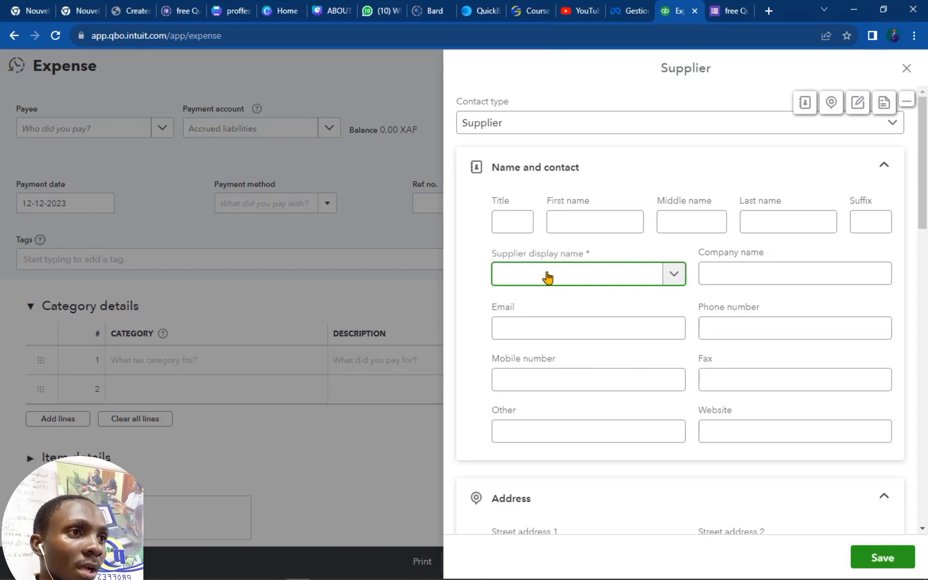
{"action": "left_click", "coordinate": [892, 125]}
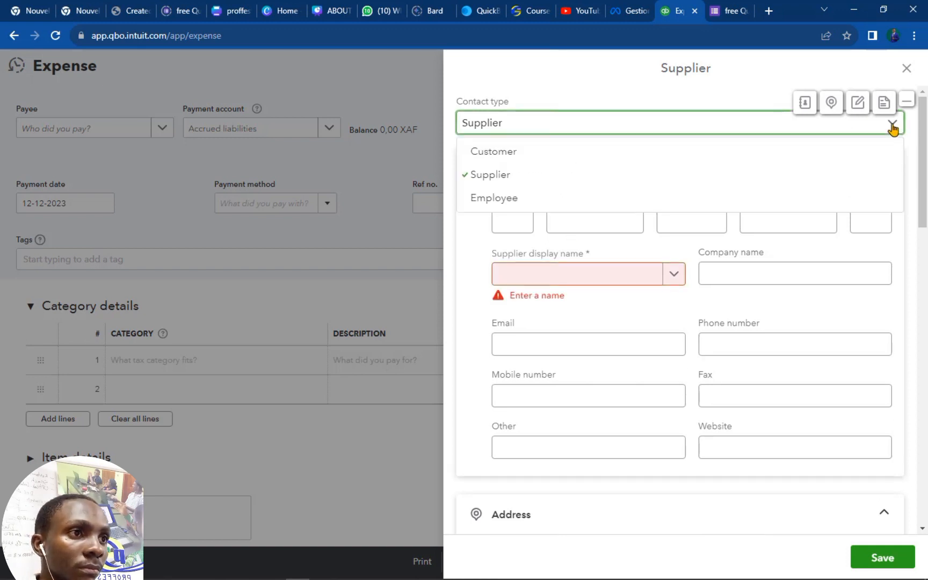
{"action": "left_click", "coordinate": [576, 94]}
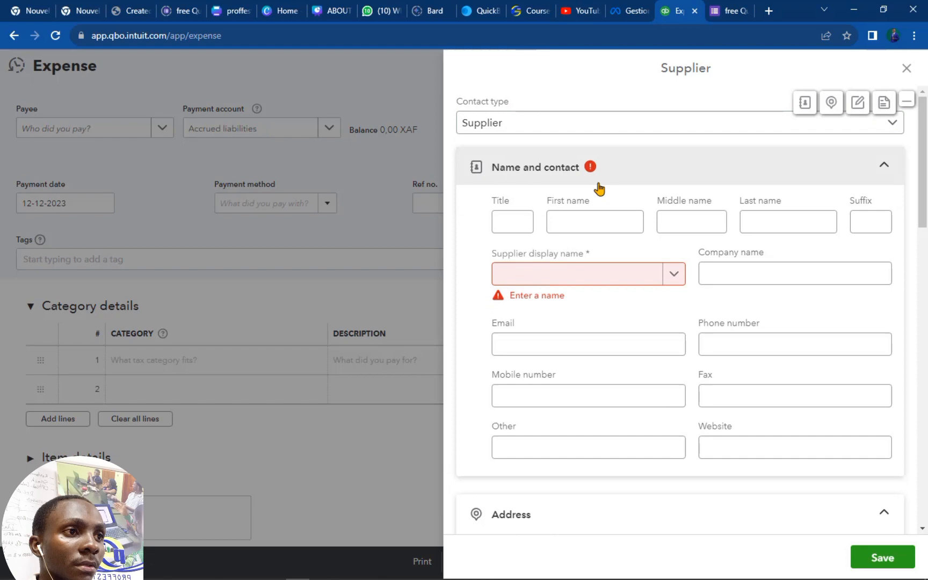
{"action": "left_click", "coordinate": [530, 279]}
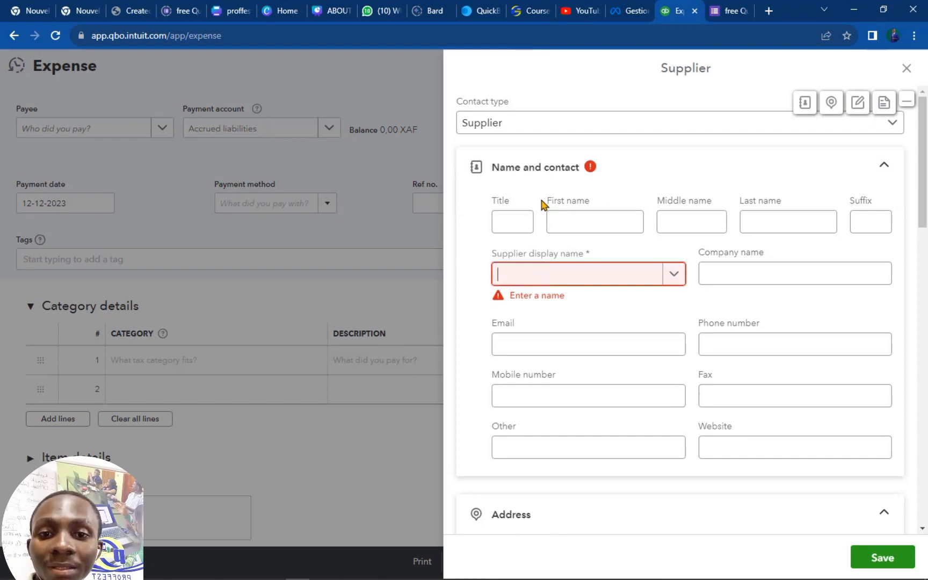
{"action": "type", "text": "landlord"}
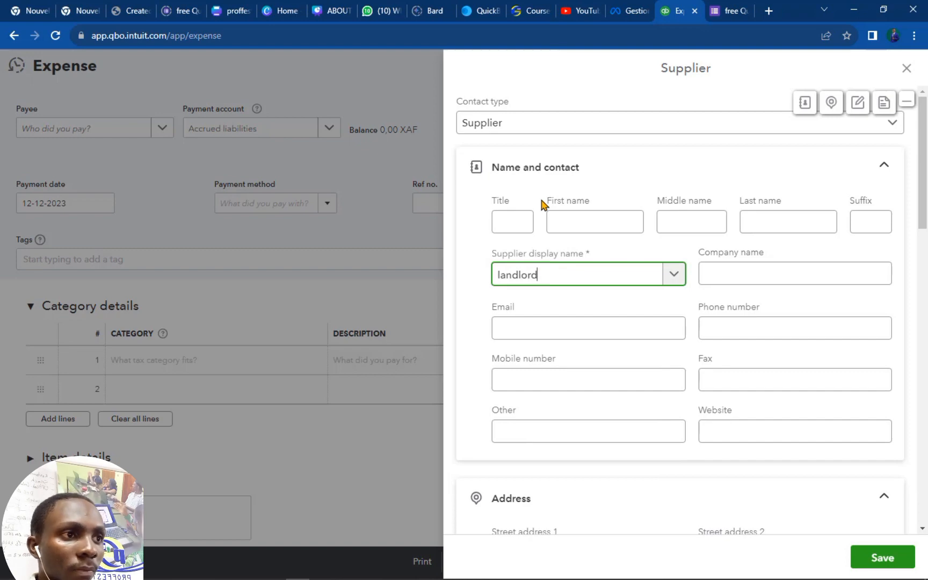
{"action": "left_click", "coordinate": [887, 561]}
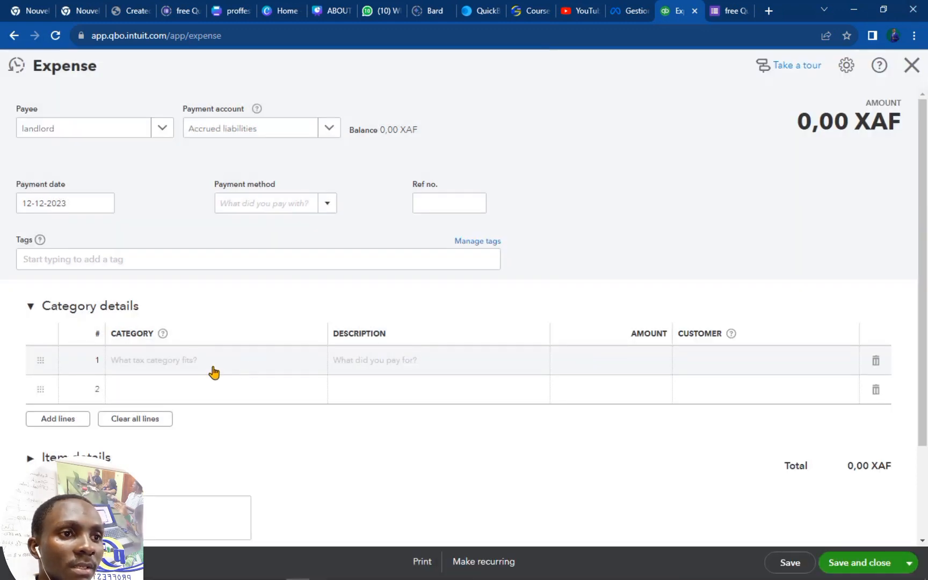
Set the landlord expense's payment method to Cash and its payment account to ECO BANK.
{"action": "left_click", "coordinate": [230, 368]}
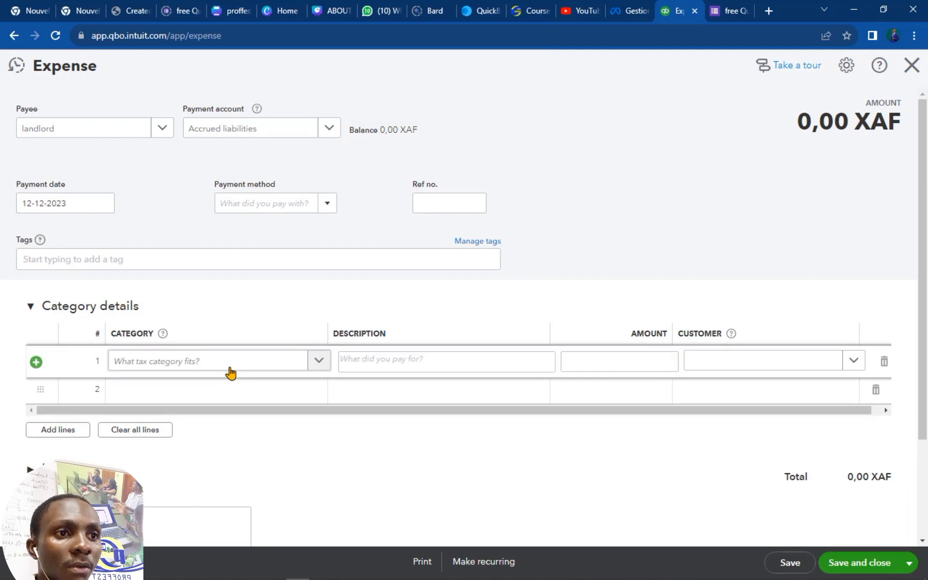
{"action": "left_click", "coordinate": [329, 205]}
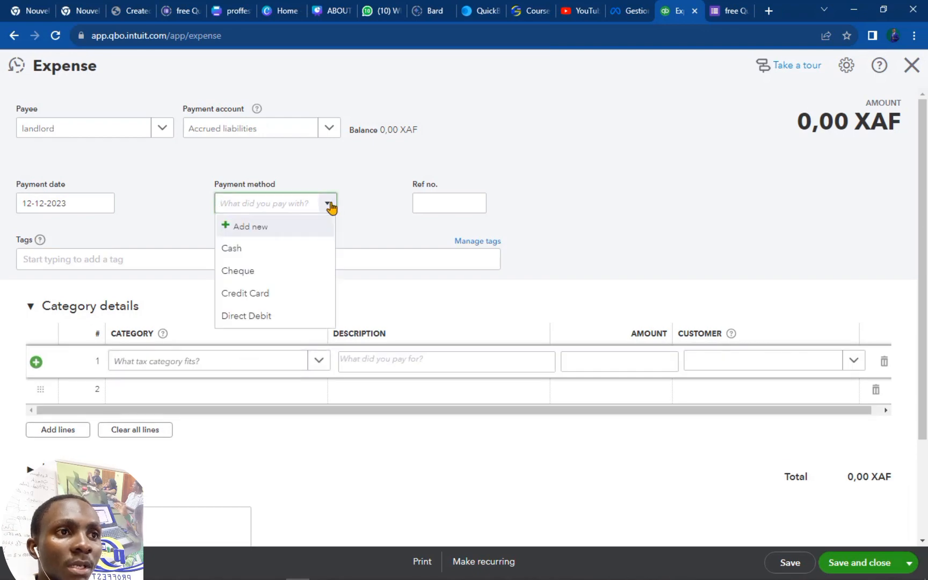
{"action": "left_click", "coordinate": [254, 251]}
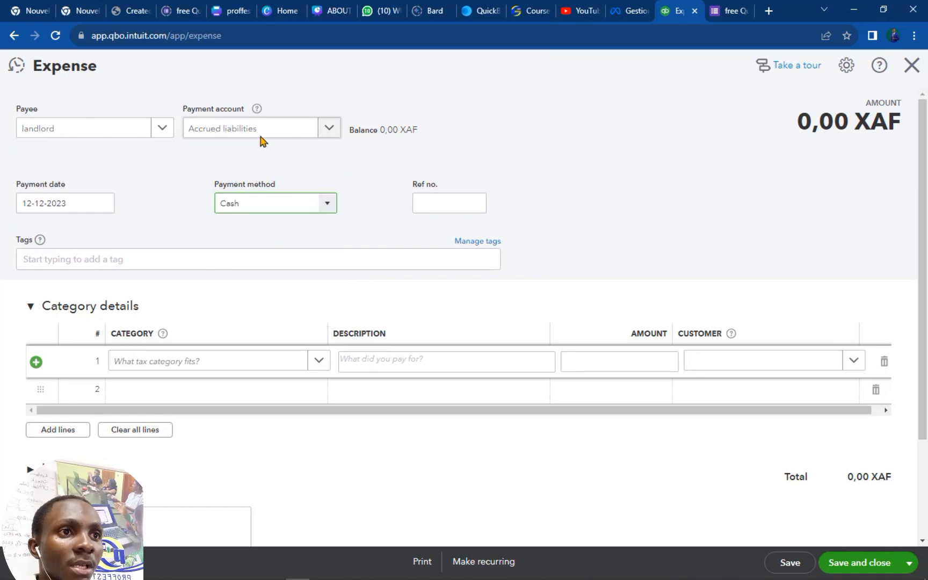
{"action": "left_click", "coordinate": [330, 130]}
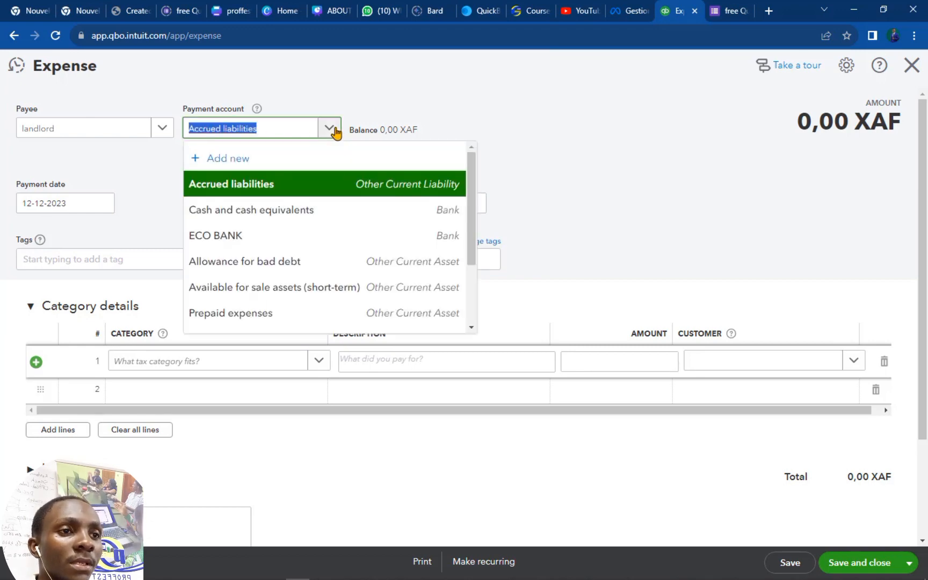
{"action": "left_click", "coordinate": [287, 218]}
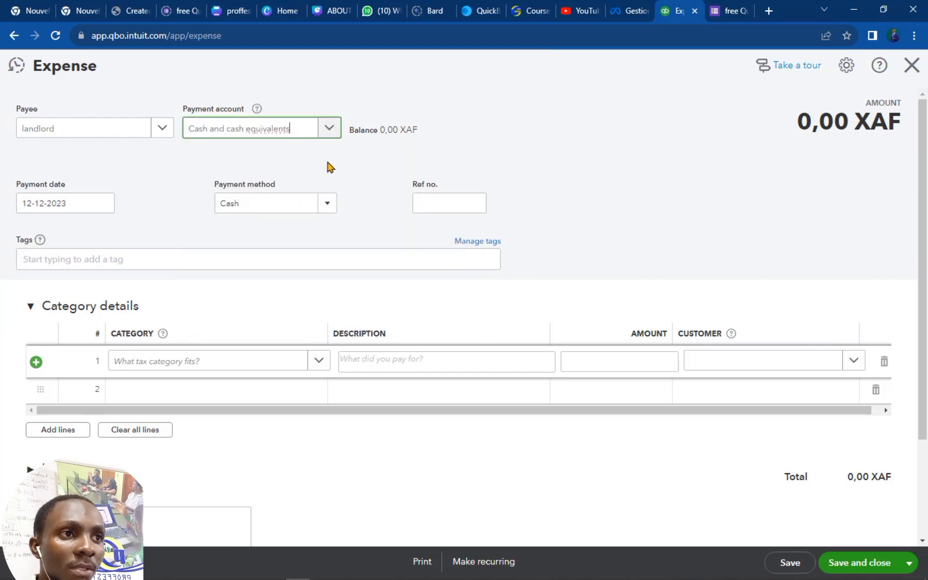
{"action": "left_click", "coordinate": [329, 128]}
{"action": "left_click", "coordinate": [305, 236]}
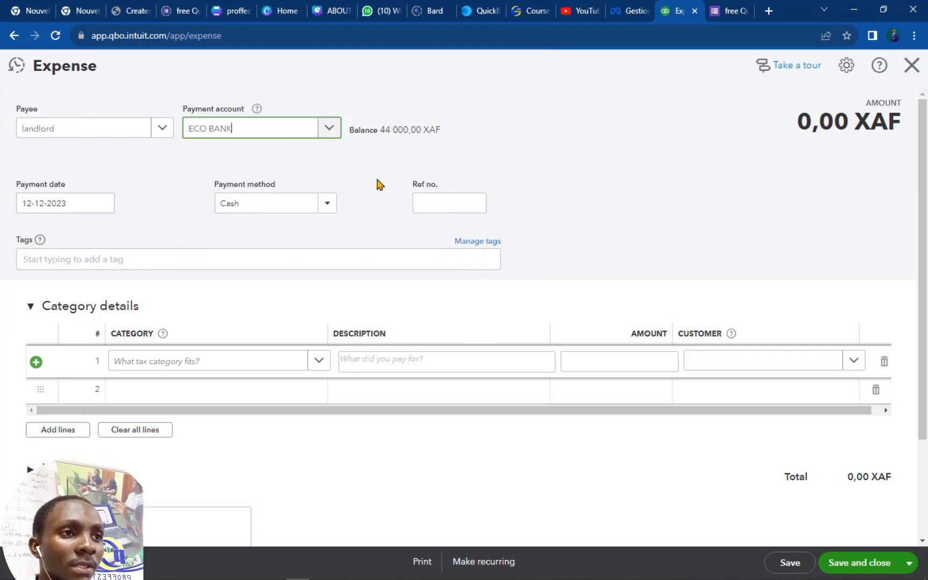
{"action": "left_click", "coordinate": [252, 365]}
{"action": "type", "text": "20000"}
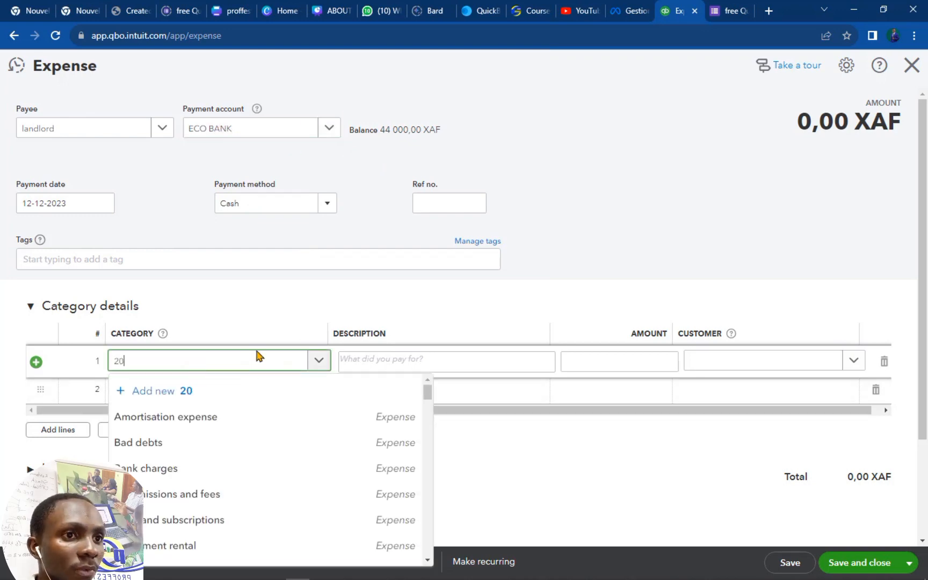
{"action": "key", "text": "BackSpace"}
{"action": "key", "text": "BackSpace"}
{"action": "key", "text": "BackSpace"}
{"action": "key", "text": "BackSpace"}
{"action": "key", "text": "BackSpace"}
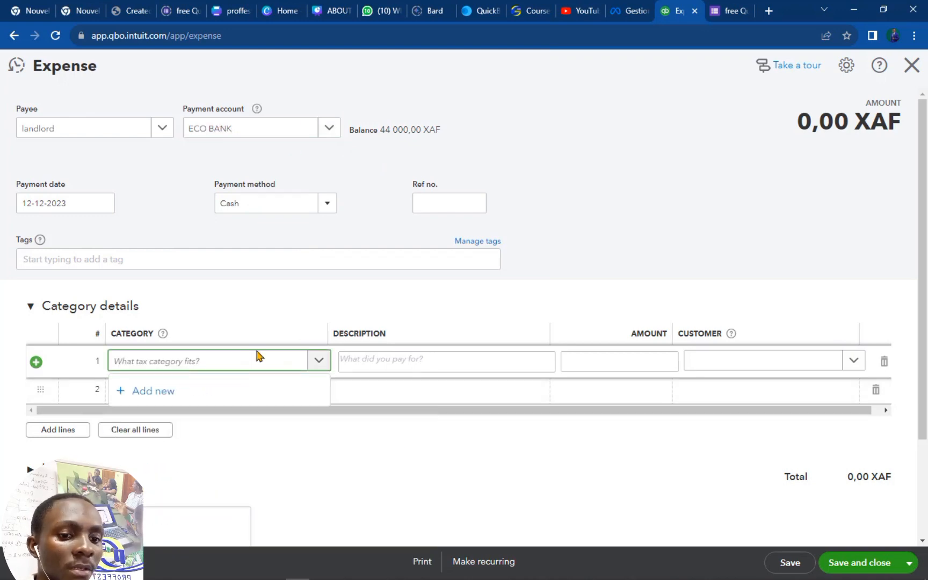
Categorise the first expense line as Rent or lease payments with an amount of 20000, then save and close the expense.
{"action": "type", "text": "rent"}
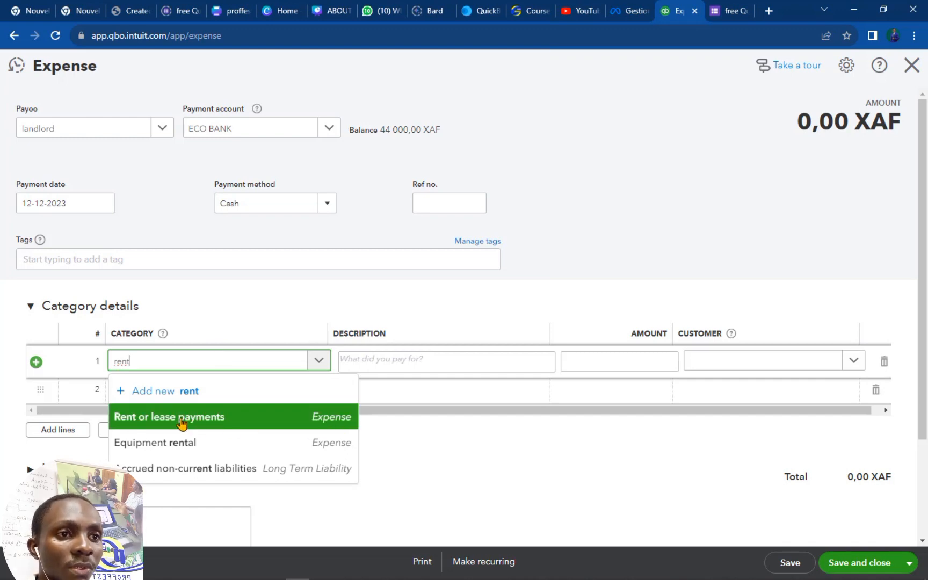
{"action": "left_click", "coordinate": [163, 419]}
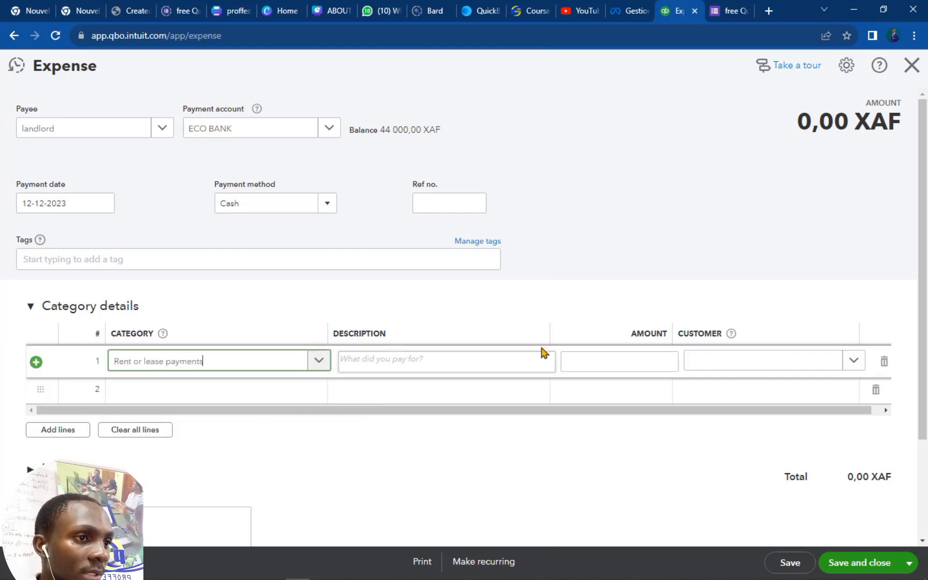
{"action": "left_click", "coordinate": [658, 363]}
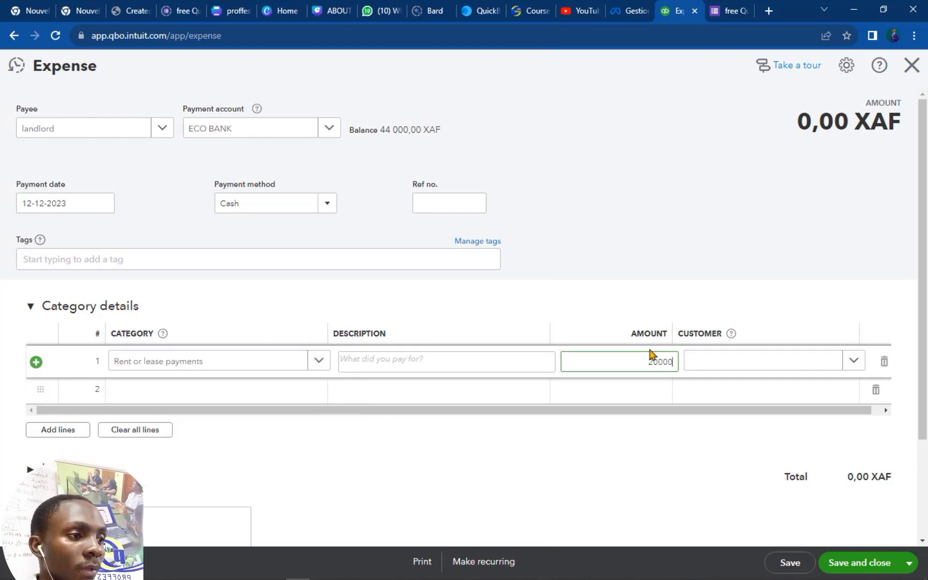
{"action": "left_click", "coordinate": [438, 482]}
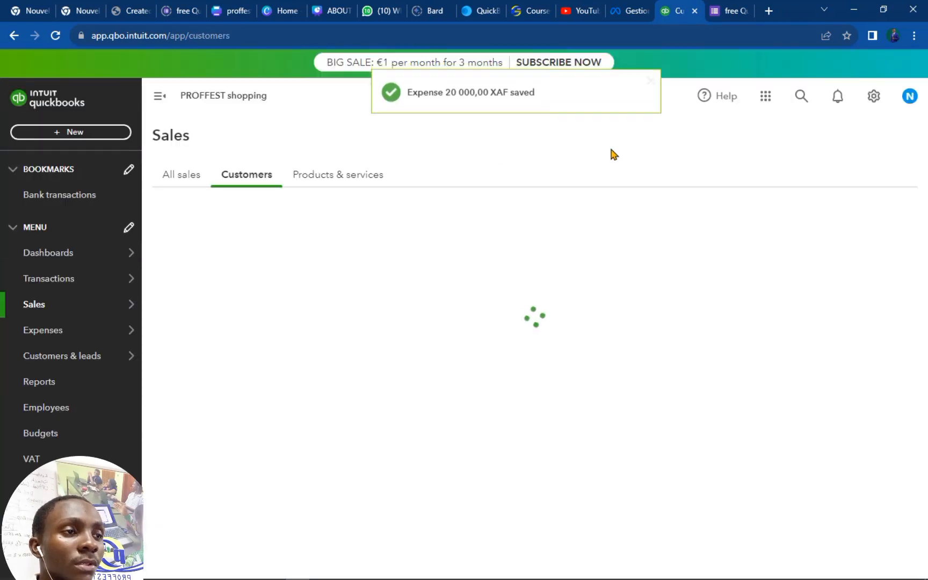
Open the expense transactions list and review the recorded expense, cheque, bill payment and bill.
{"action": "mouse_move", "coordinate": [133, 254]}
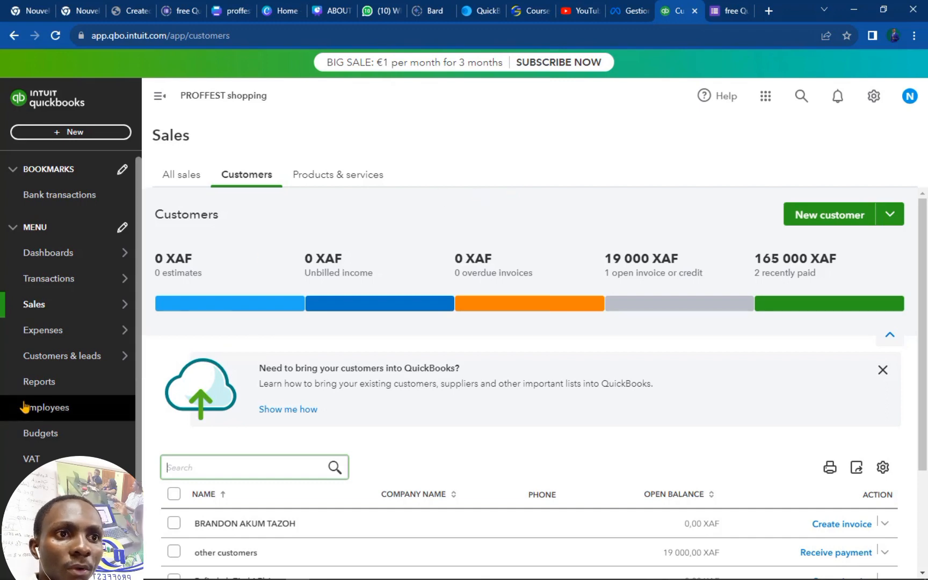
{"action": "left_click", "coordinate": [96, 337]}
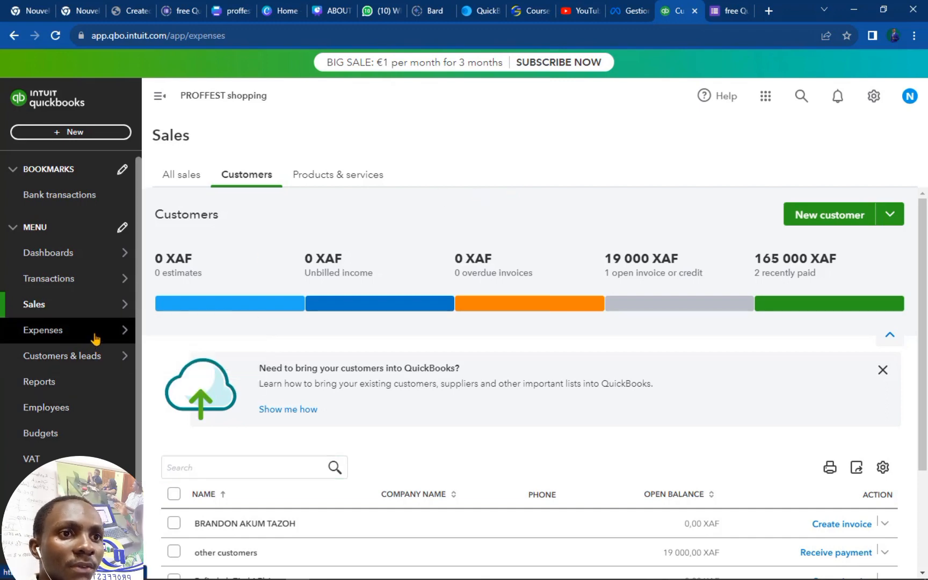
{"action": "mouse_move", "coordinate": [67, 314]}
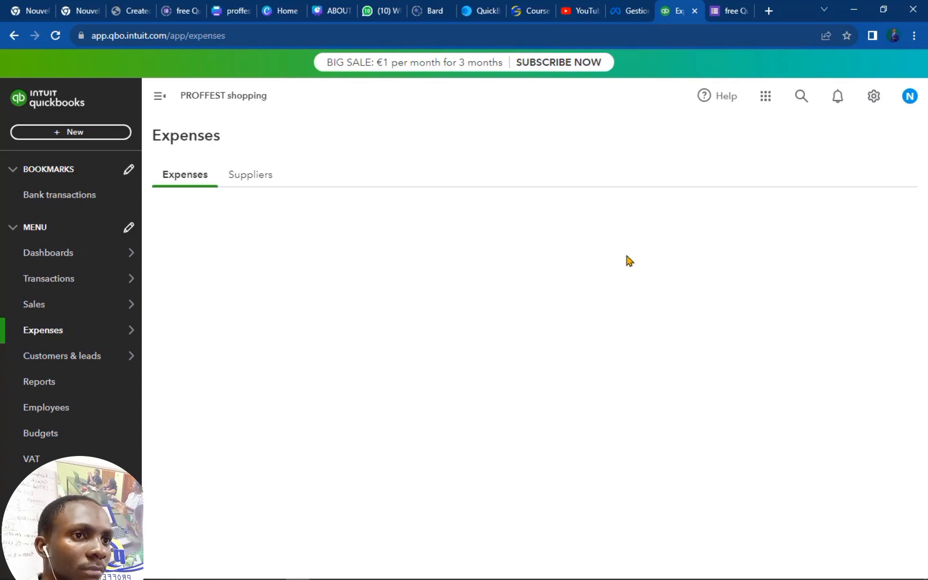
{"action": "scroll", "coordinate": [394, 385], "scroll_direction": "down", "scroll_amount": 1}
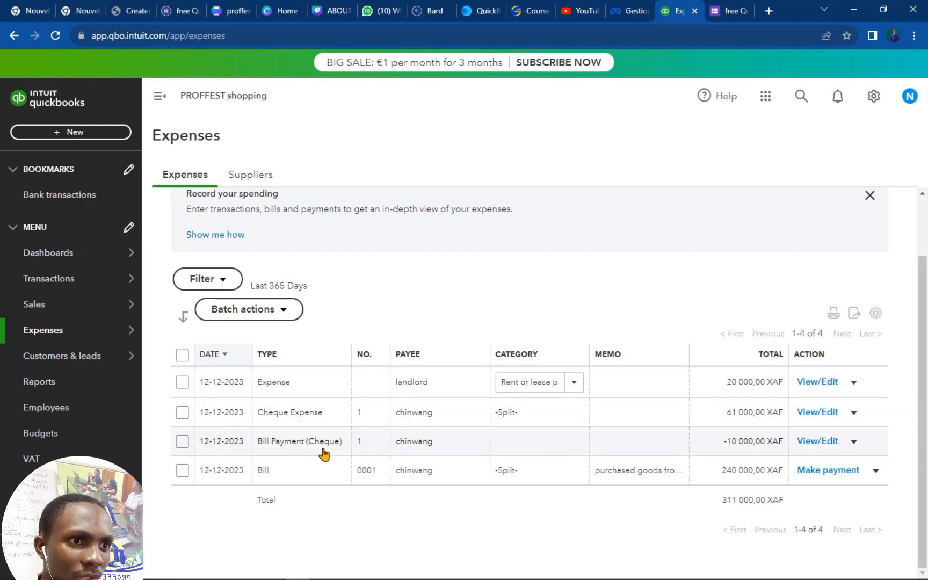
{"action": "scroll", "coordinate": [565, 424], "scroll_direction": "up", "scroll_amount": 1}
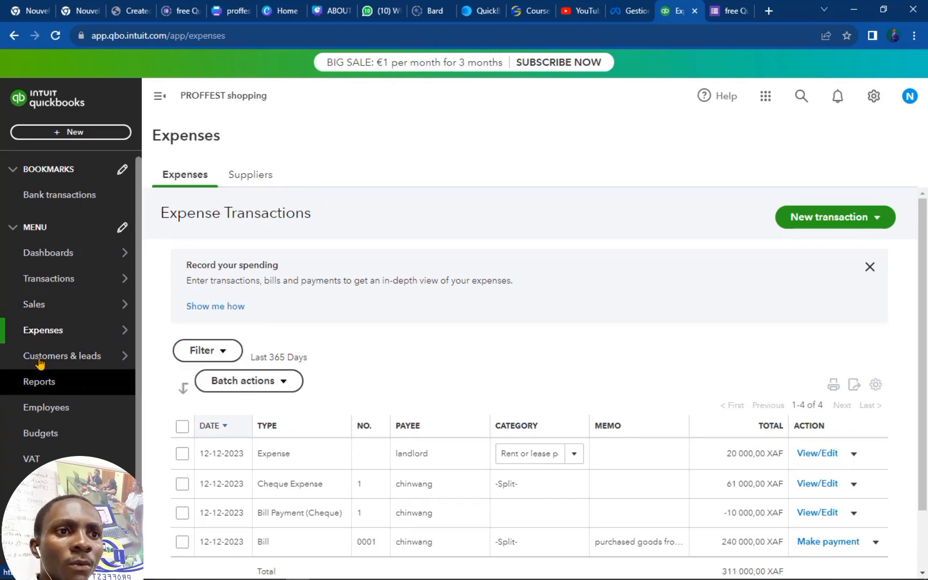
Review all sales transactions, dismissing the guided tip, and look at the actions available for open invoice 1001.
{"action": "left_click", "coordinate": [60, 310]}
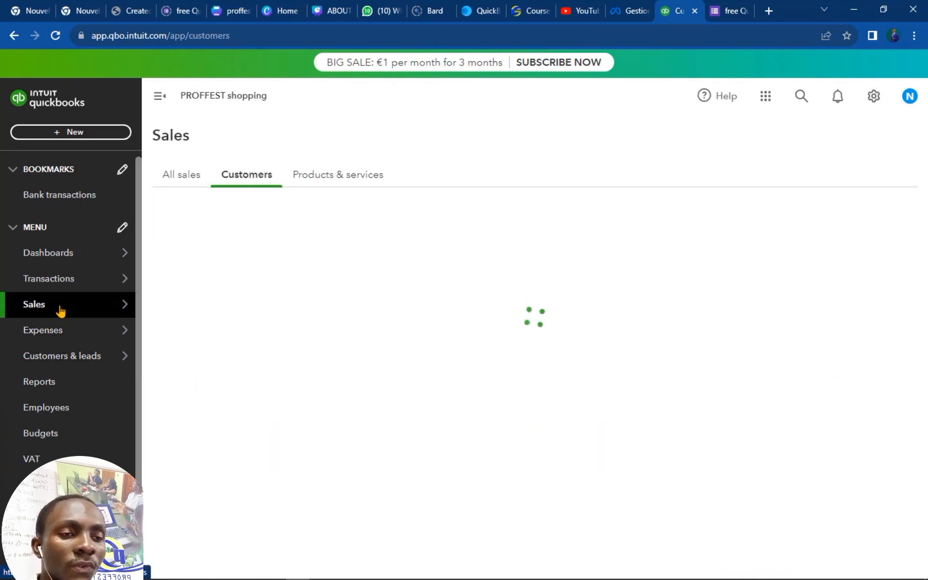
{"action": "left_click", "coordinate": [178, 175]}
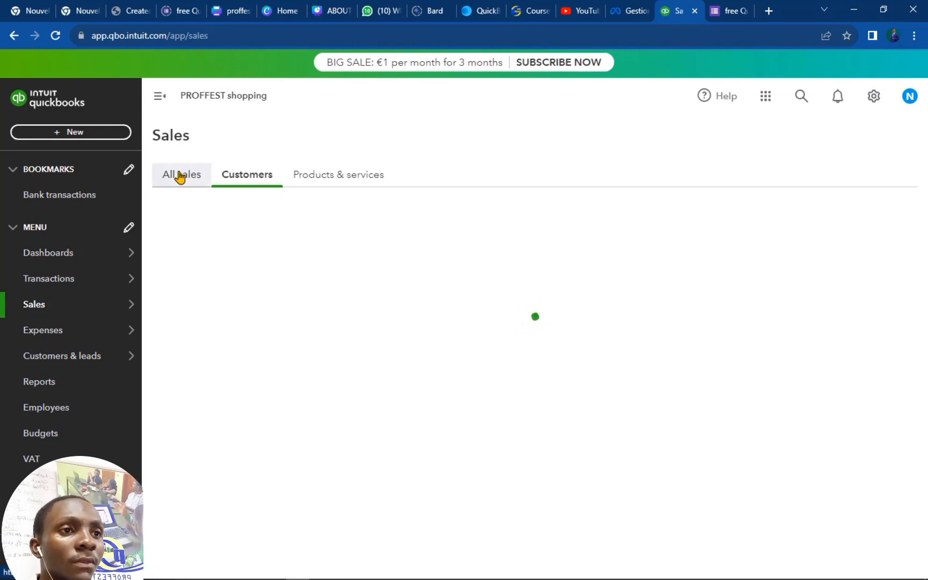
{"action": "scroll", "coordinate": [302, 381], "scroll_direction": "down", "scroll_amount": 3}
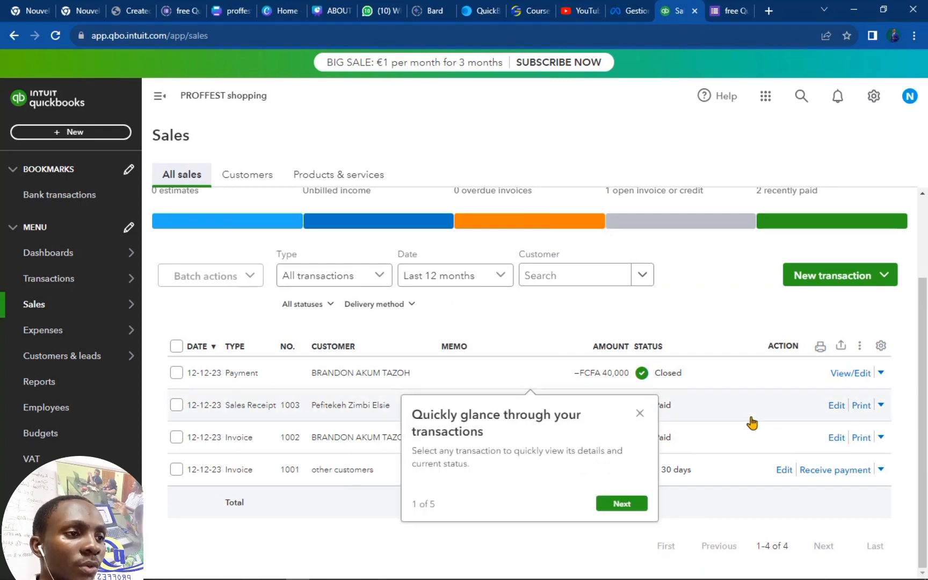
{"action": "left_click", "coordinate": [640, 413]}
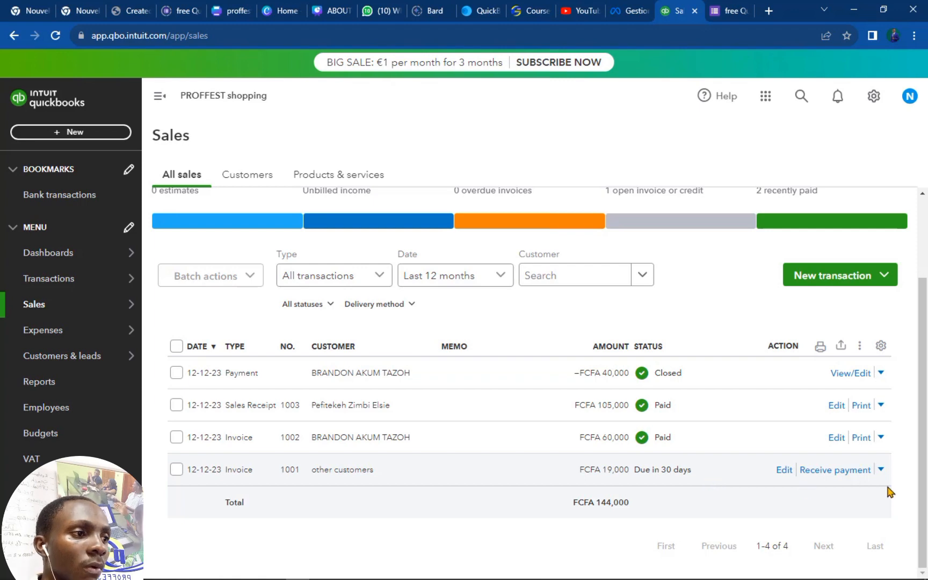
{"action": "left_click", "coordinate": [881, 469]}
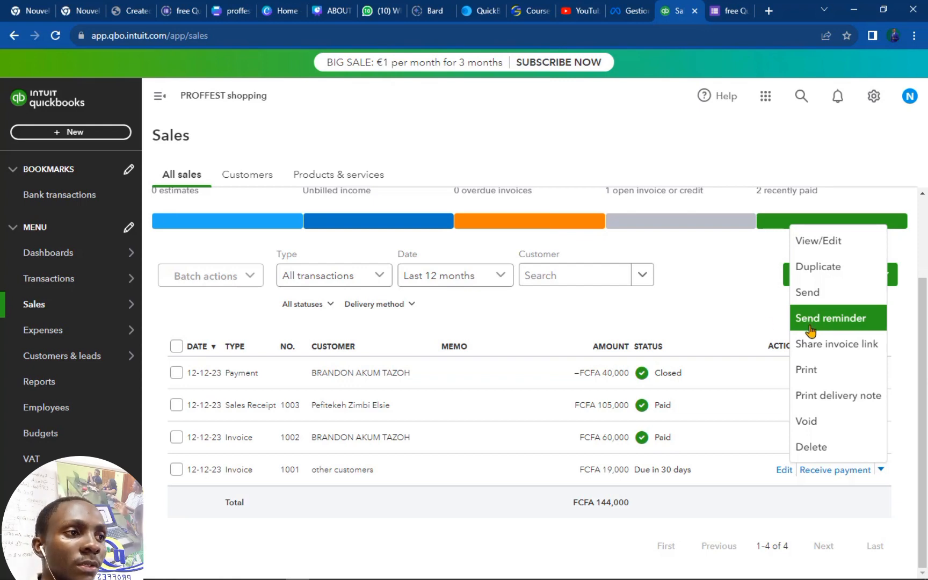
{"action": "left_click", "coordinate": [718, 305]}
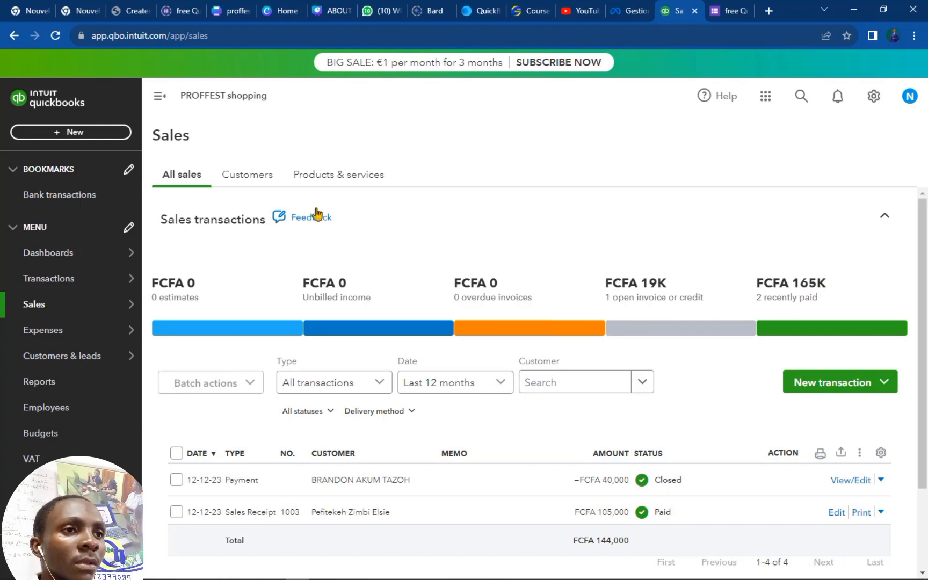
Open the business dashboard and set the Profit & Loss summary's period to This month.
{"action": "mouse_move", "coordinate": [26, 299]}
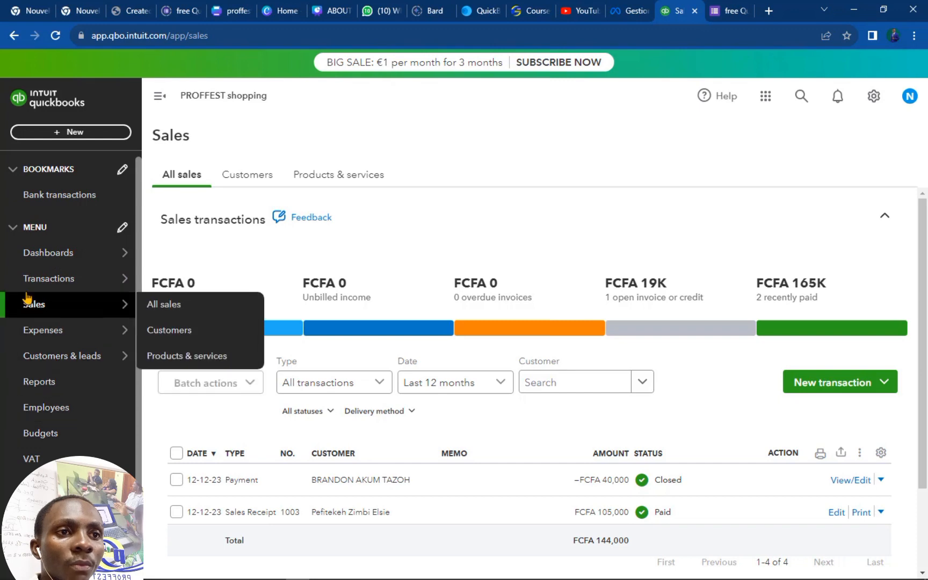
{"action": "left_click", "coordinate": [73, 252]}
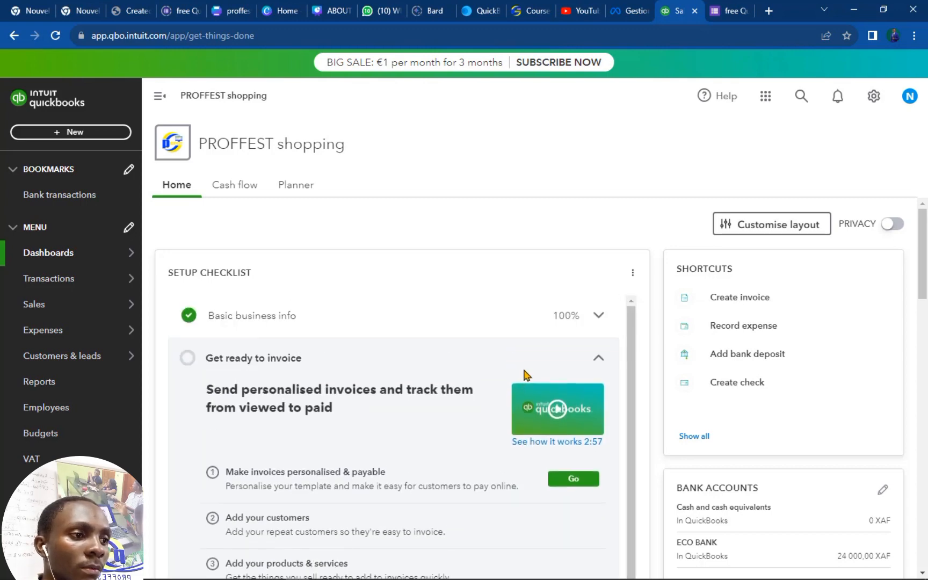
{"action": "scroll", "coordinate": [820, 433], "scroll_direction": "down", "scroll_amount": 4}
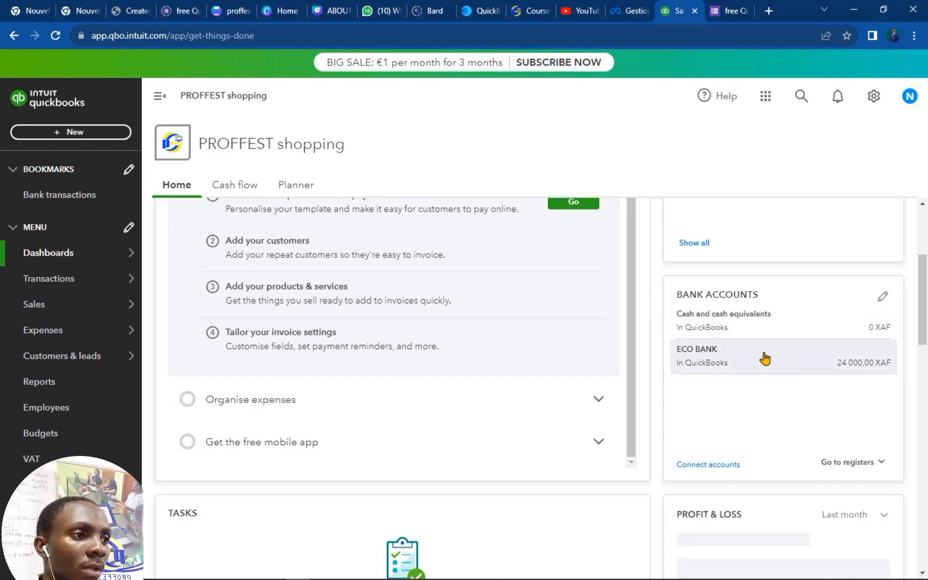
{"action": "scroll", "coordinate": [865, 384], "scroll_direction": "down", "scroll_amount": 5}
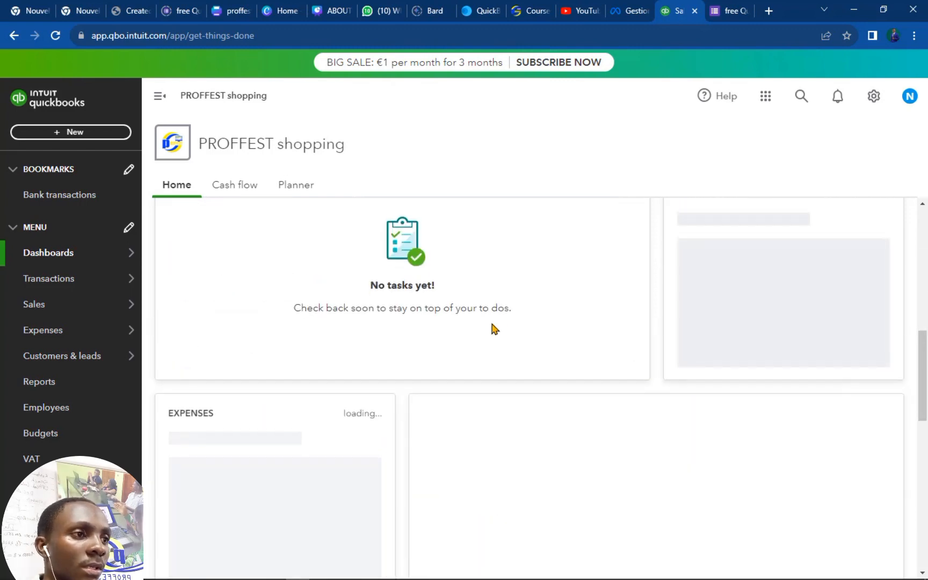
{"action": "scroll", "coordinate": [814, 385], "scroll_direction": "up", "scroll_amount": 2}
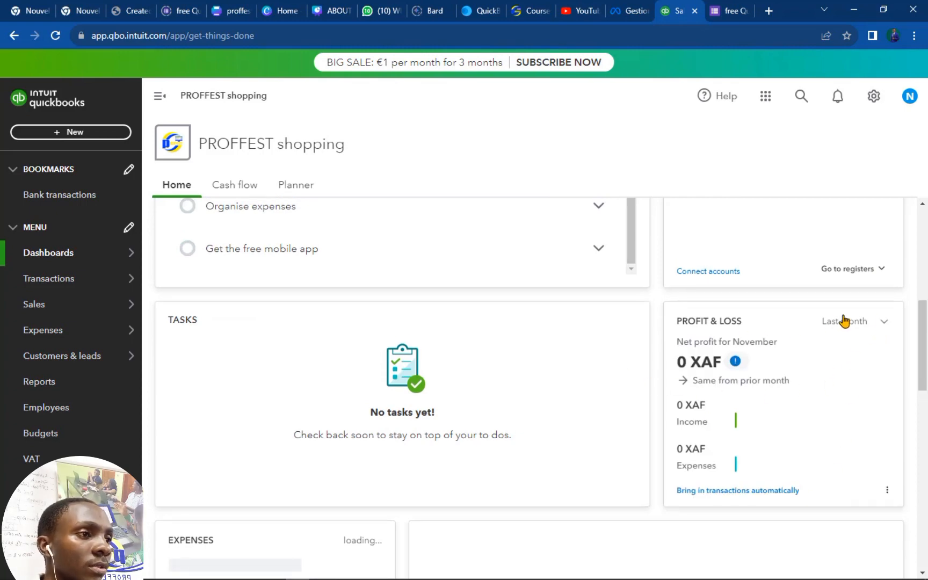
{"action": "left_click", "coordinate": [884, 321]}
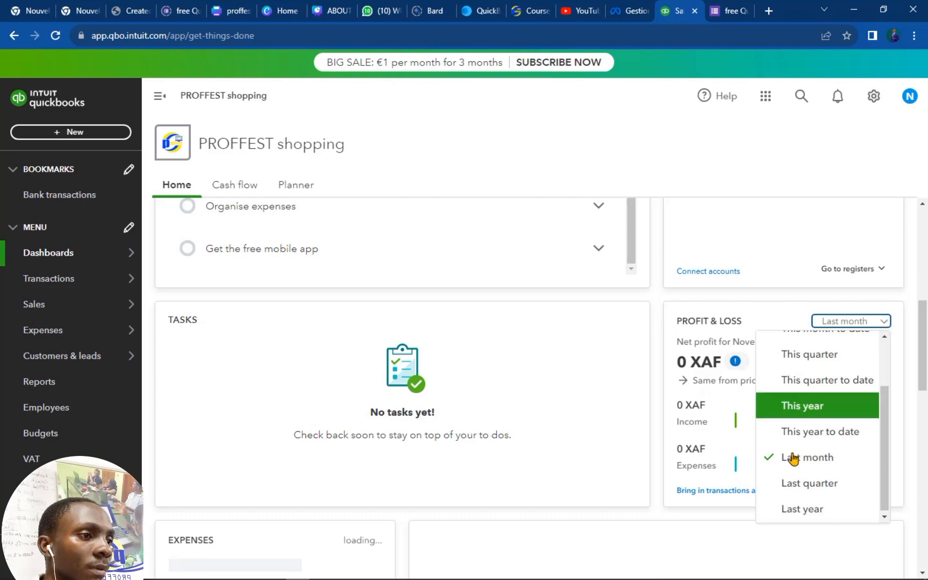
{"action": "scroll", "coordinate": [793, 446], "scroll_direction": "up", "scroll_amount": 2}
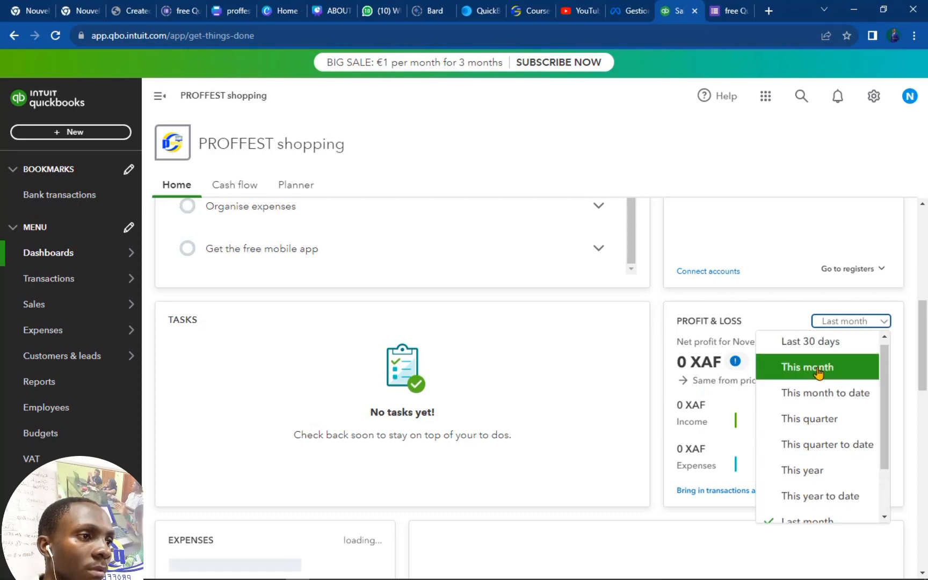
{"action": "left_click", "coordinate": [789, 368]}
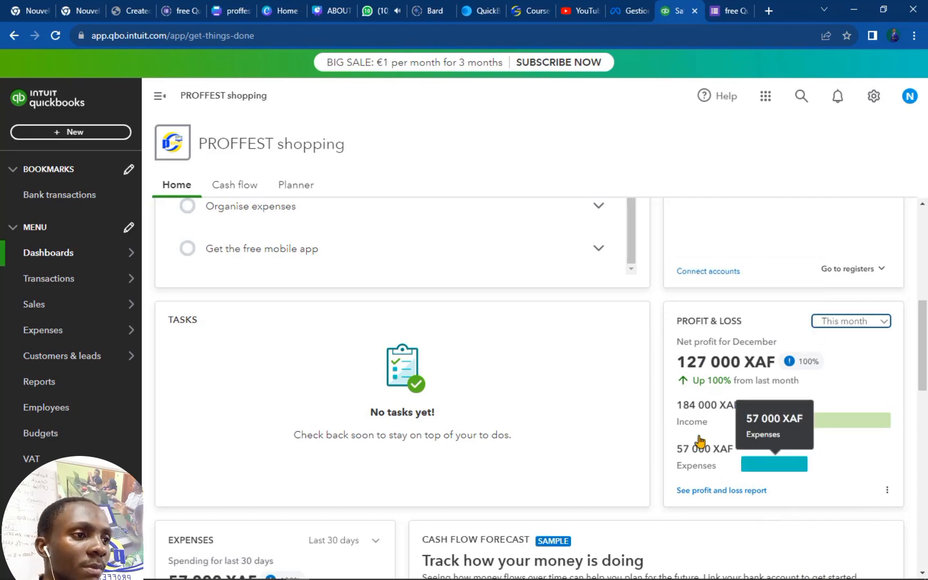
Examine the dashboard's expenses, cash flow forecast and invoices summaries, then return to its beginning.
{"action": "scroll", "coordinate": [400, 451], "scroll_direction": "down", "scroll_amount": 5}
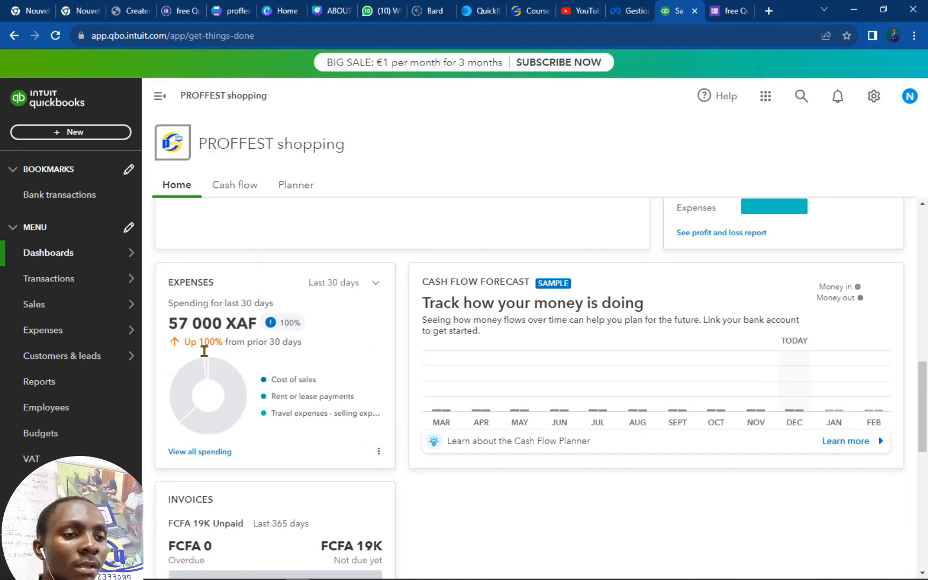
{"action": "scroll", "coordinate": [246, 441], "scroll_direction": "down", "scroll_amount": 4}
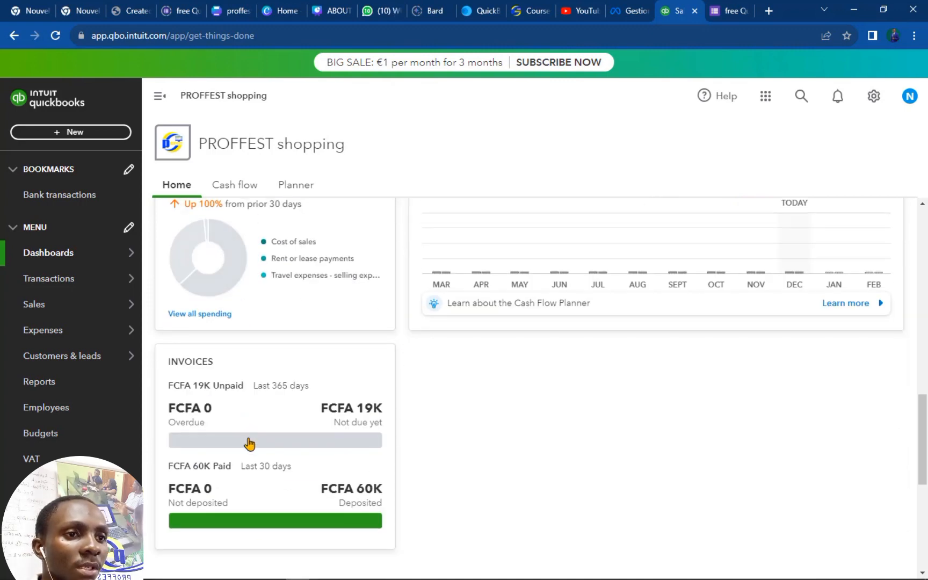
{"action": "scroll", "coordinate": [307, 487], "scroll_direction": "down", "scroll_amount": 5}
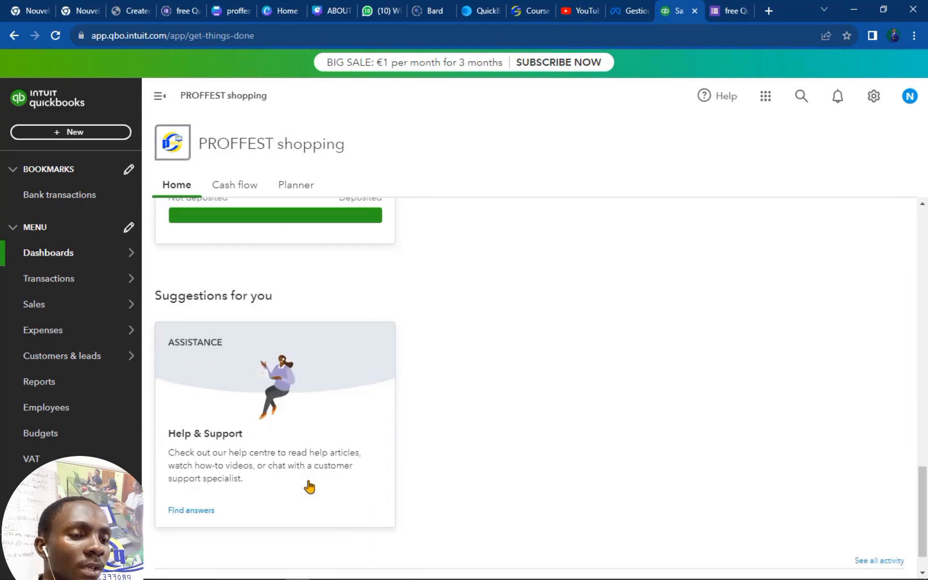
{"action": "scroll", "coordinate": [338, 430], "scroll_direction": "up", "scroll_amount": 12}
{"action": "scroll", "coordinate": [340, 425], "scroll_direction": "up", "scroll_amount": 8}
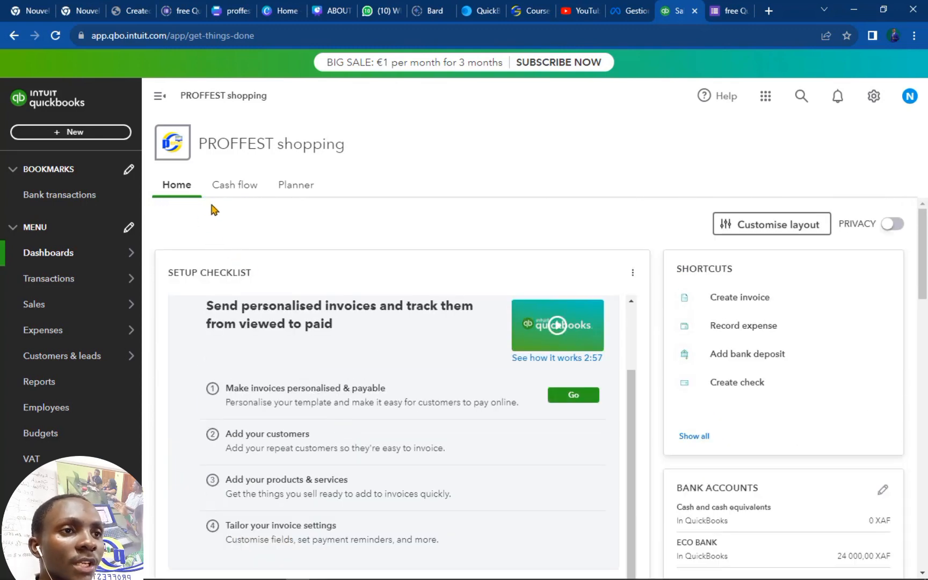
View the cash flow overview, then open the reports list and search for reports matching "cust".
{"action": "left_click", "coordinate": [244, 188]}
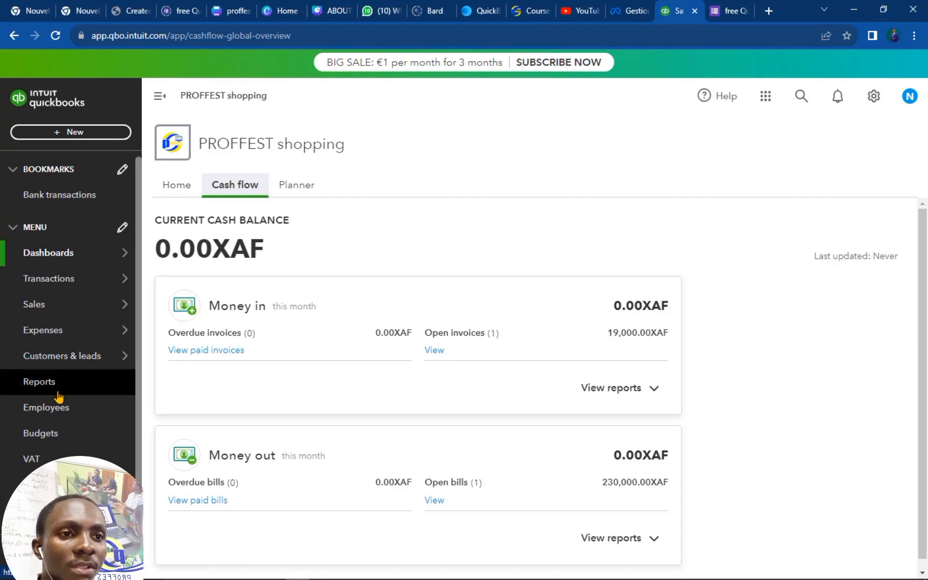
{"action": "left_click", "coordinate": [37, 384]}
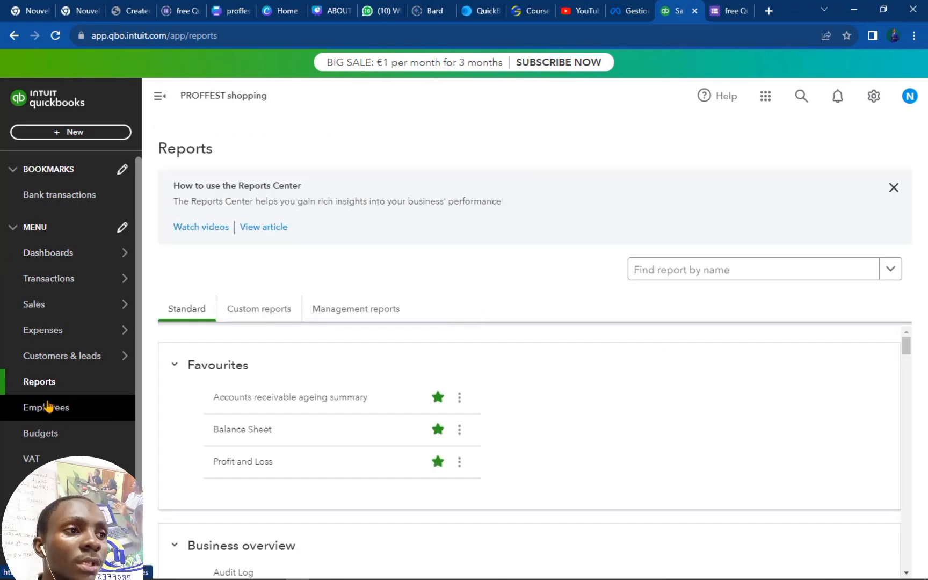
{"action": "left_click", "coordinate": [659, 274]}
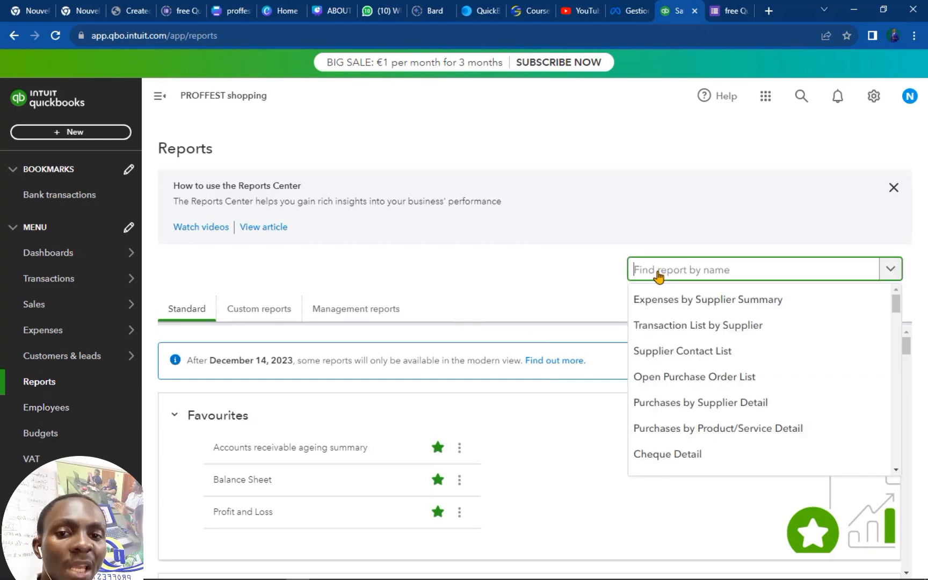
{"action": "type", "text": "cust"}
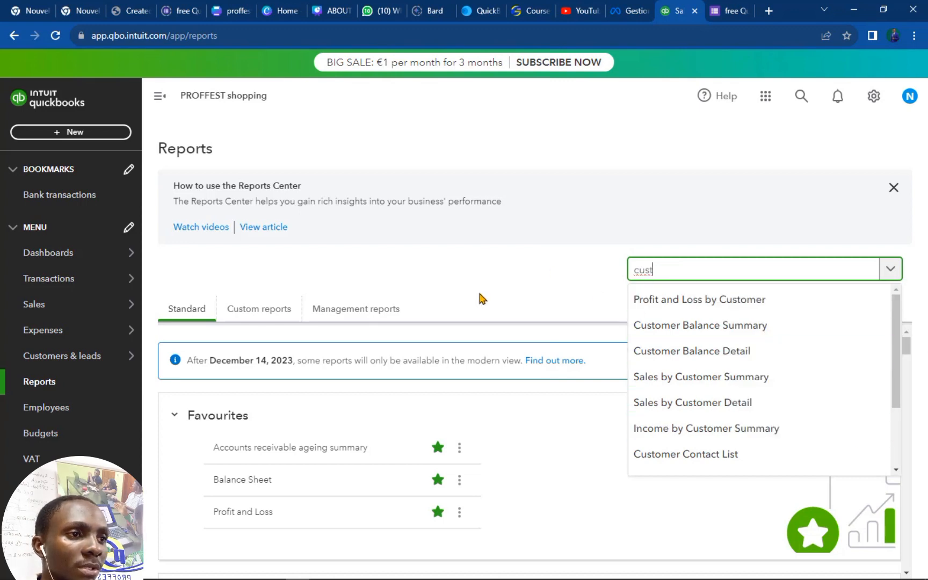
{"action": "left_click", "coordinate": [450, 267]}
Look through the standard report categories from Favourites to Payroll and open the Profit and Loss report from Favourites.
{"action": "scroll", "coordinate": [592, 454], "scroll_direction": "down", "scroll_amount": 2}
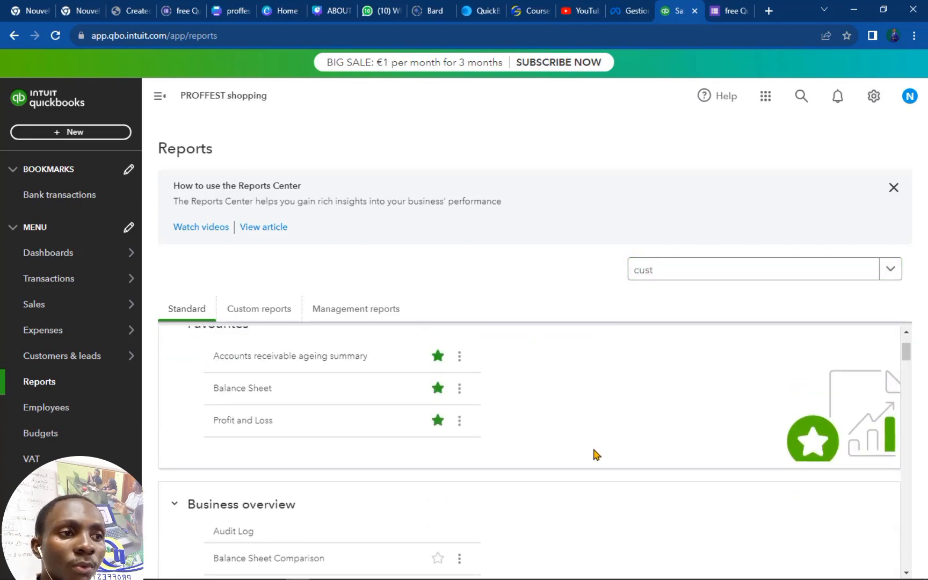
{"action": "scroll", "coordinate": [595, 453], "scroll_direction": "down", "scroll_amount": 15}
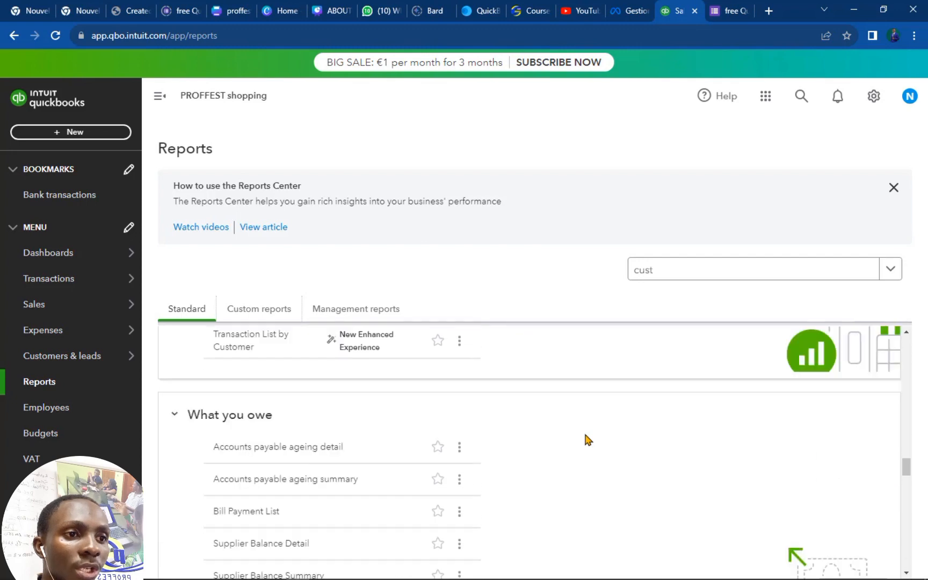
{"action": "scroll", "coordinate": [587, 438], "scroll_direction": "down", "scroll_amount": 10}
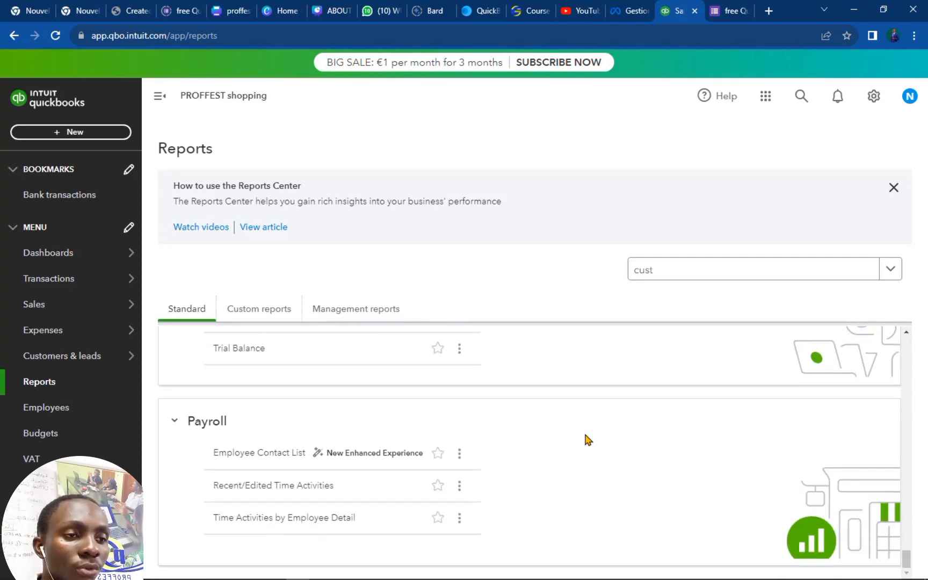
{"action": "scroll", "coordinate": [583, 432], "scroll_direction": "up", "scroll_amount": 20}
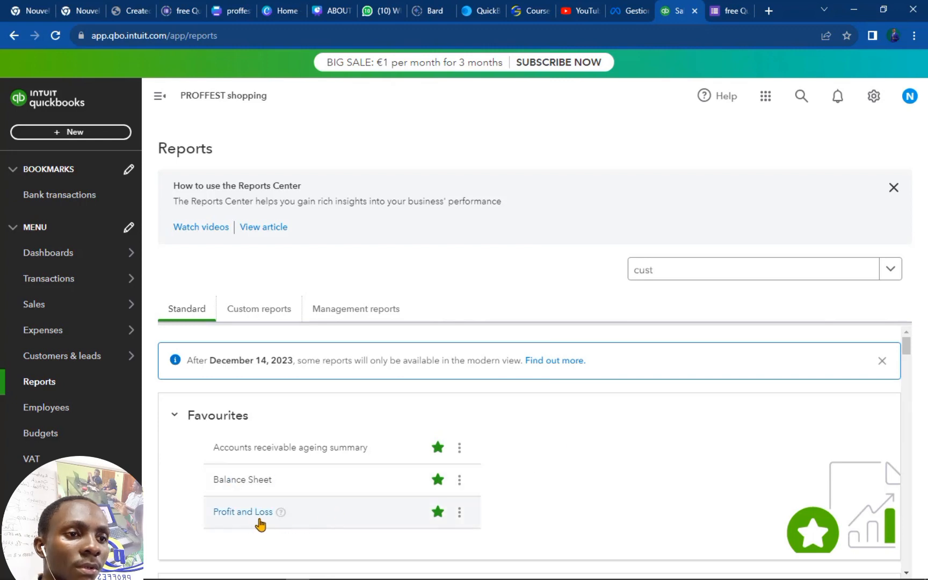
{"action": "left_click", "coordinate": [242, 513]}
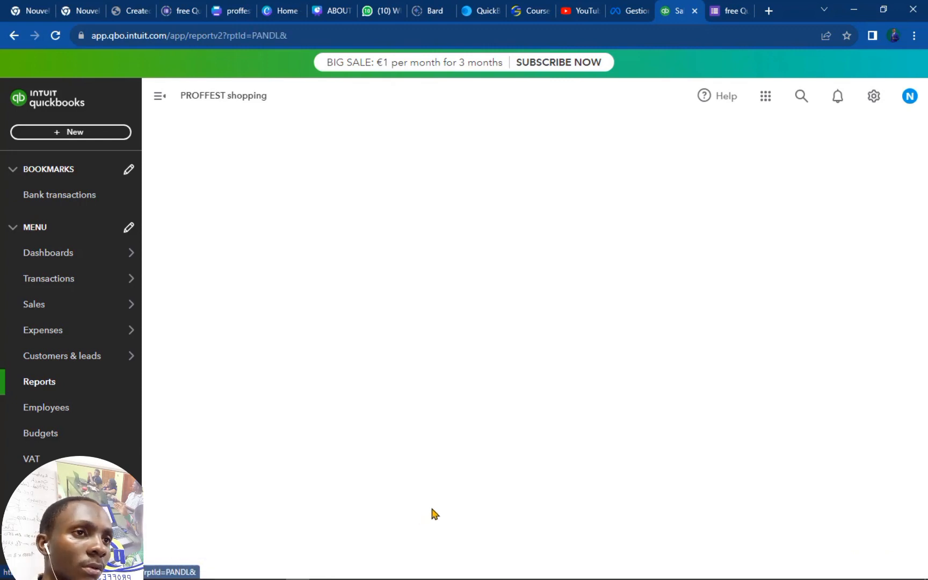
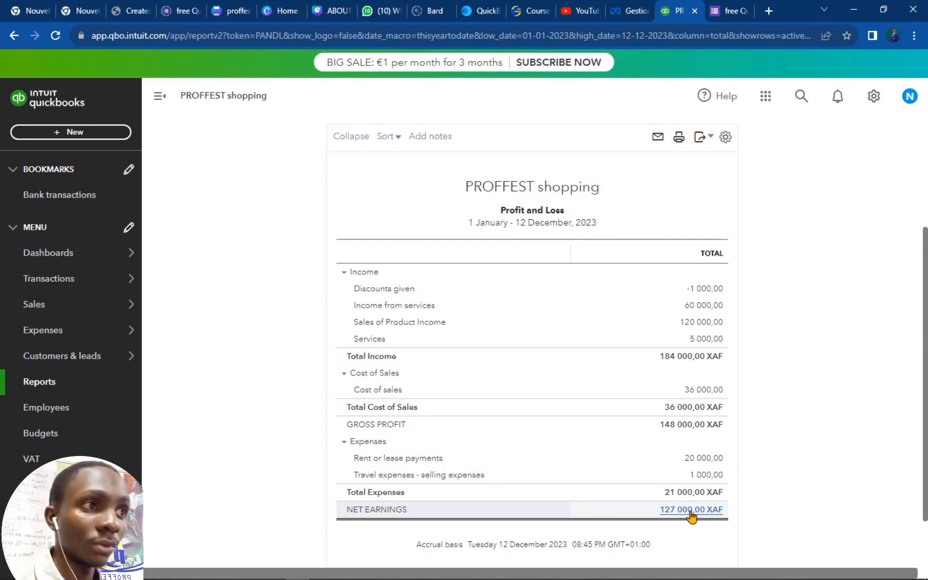
Run the Profit and Loss report with the Cash accounting method, review it, and rerun it with the Accrual method.
{"action": "scroll", "coordinate": [659, 412], "scroll_direction": "up", "scroll_amount": 3}
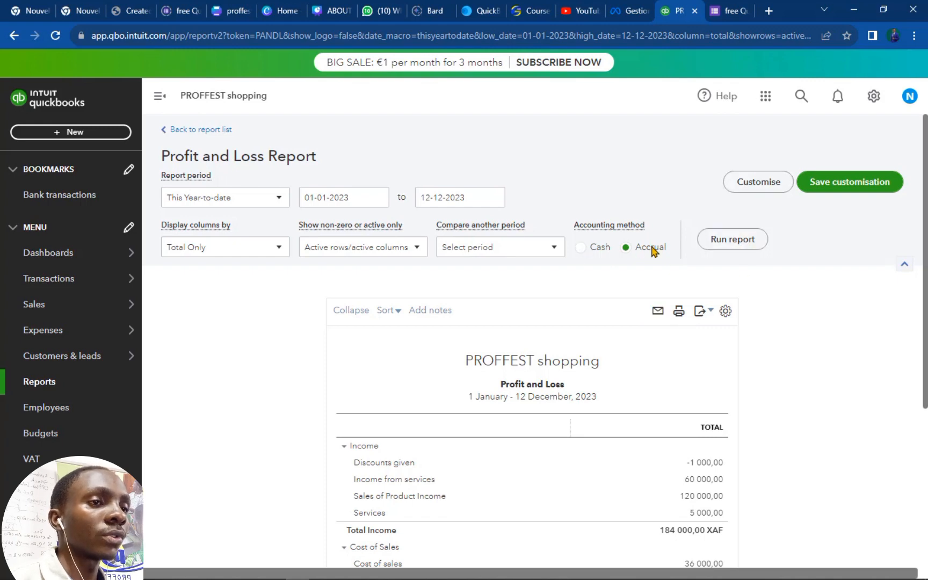
{"action": "left_click", "coordinate": [596, 247]}
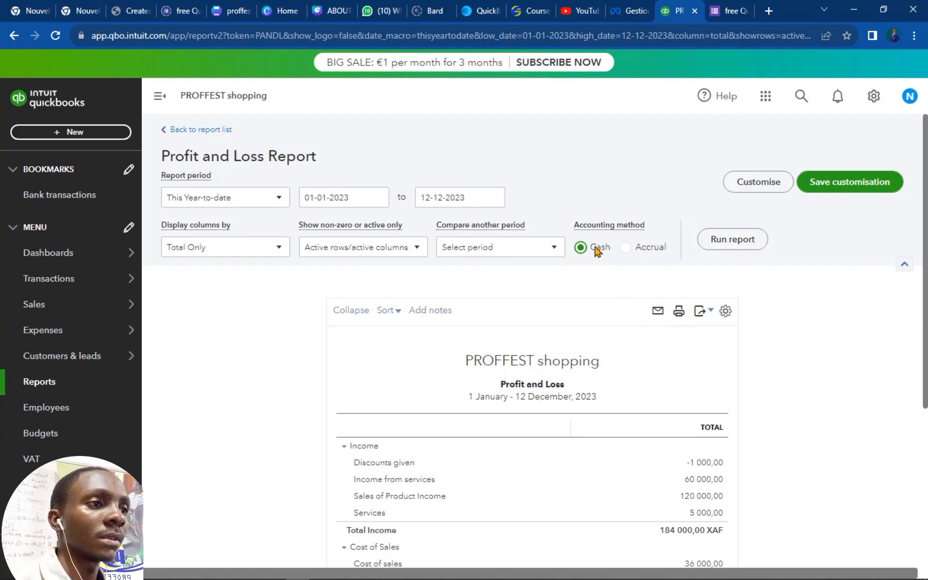
{"action": "left_click", "coordinate": [723, 244]}
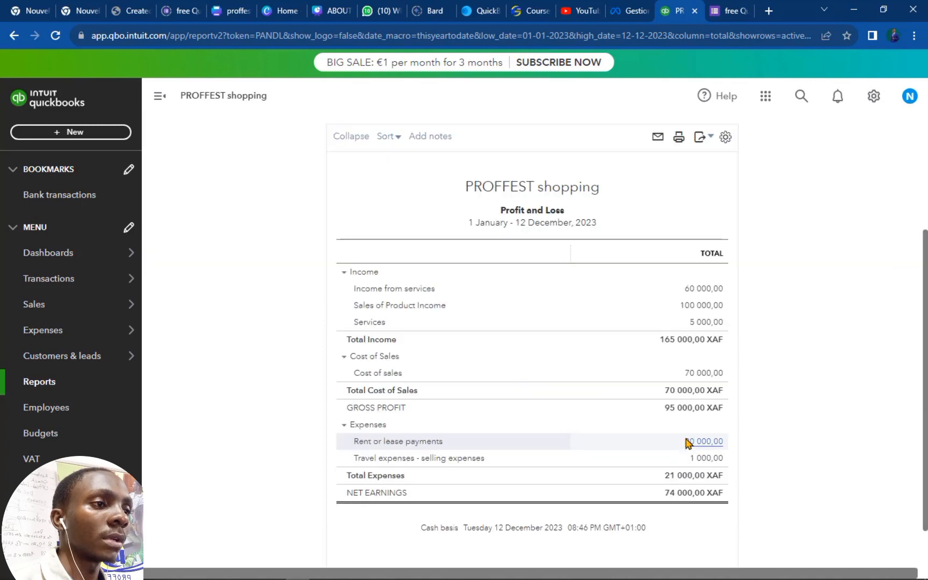
{"action": "scroll", "coordinate": [693, 466], "scroll_direction": "down", "scroll_amount": 1}
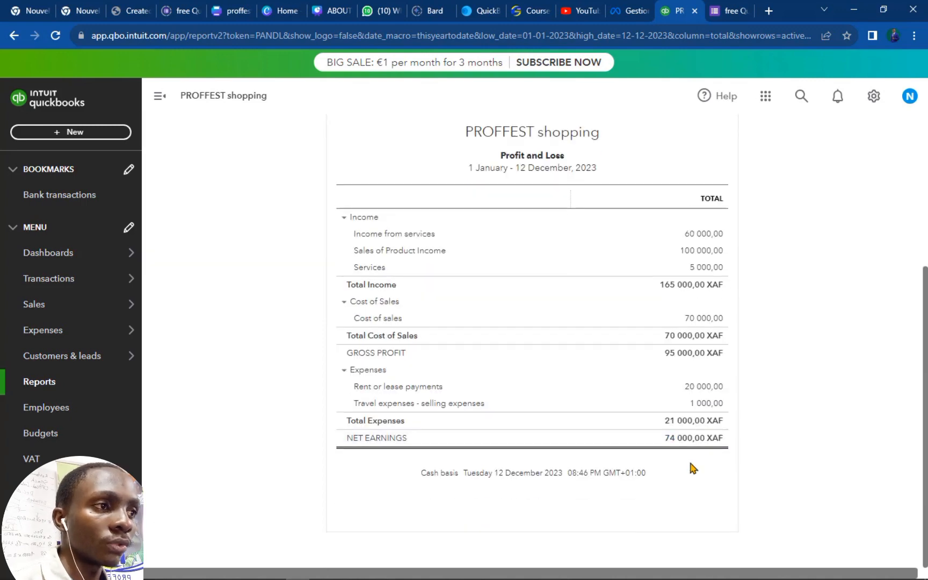
{"action": "scroll", "coordinate": [691, 469], "scroll_direction": "up", "scroll_amount": 4}
{"action": "left_click", "coordinate": [654, 253]}
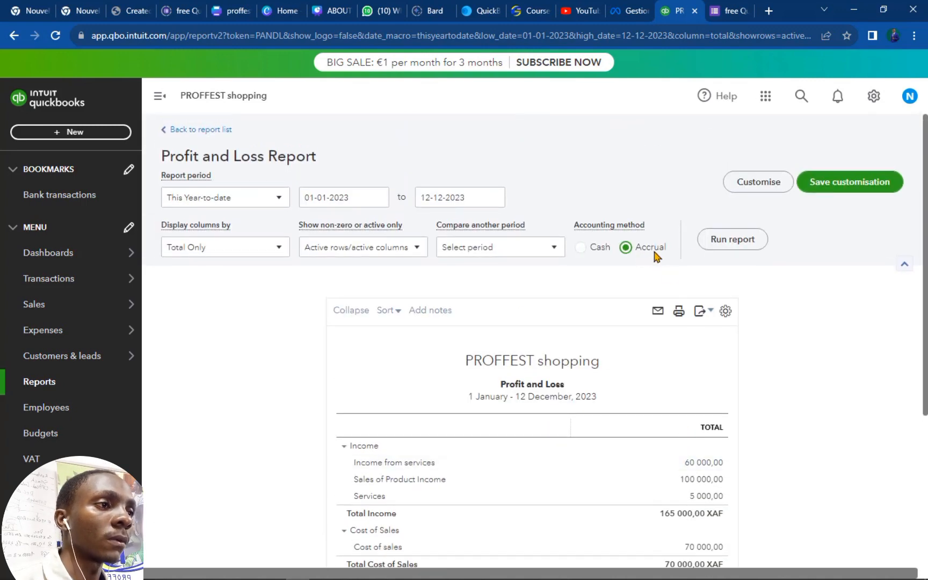
{"action": "left_click", "coordinate": [729, 240]}
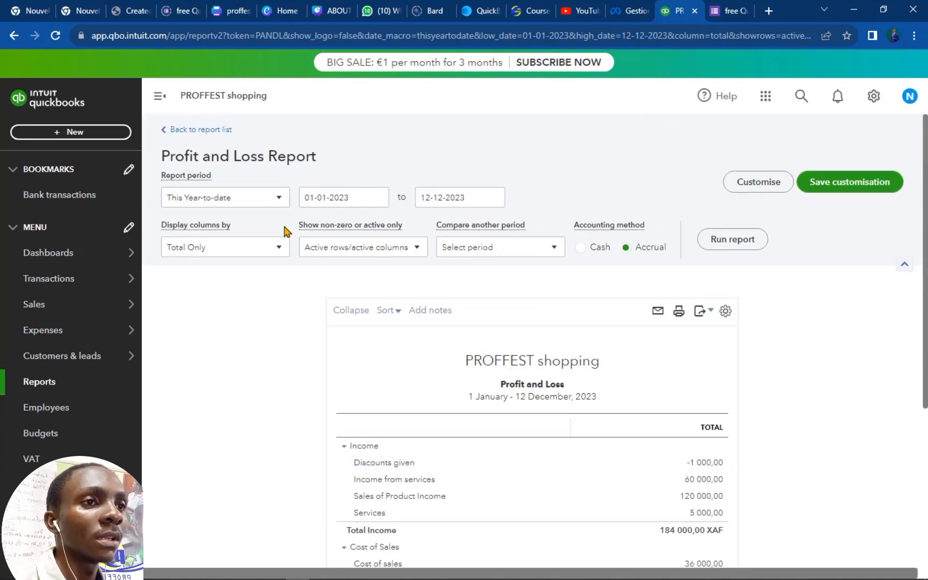
Look at the Profit and Loss report's period options and start and end date fields, and review the statement's lines.
{"action": "left_click", "coordinate": [277, 198]}
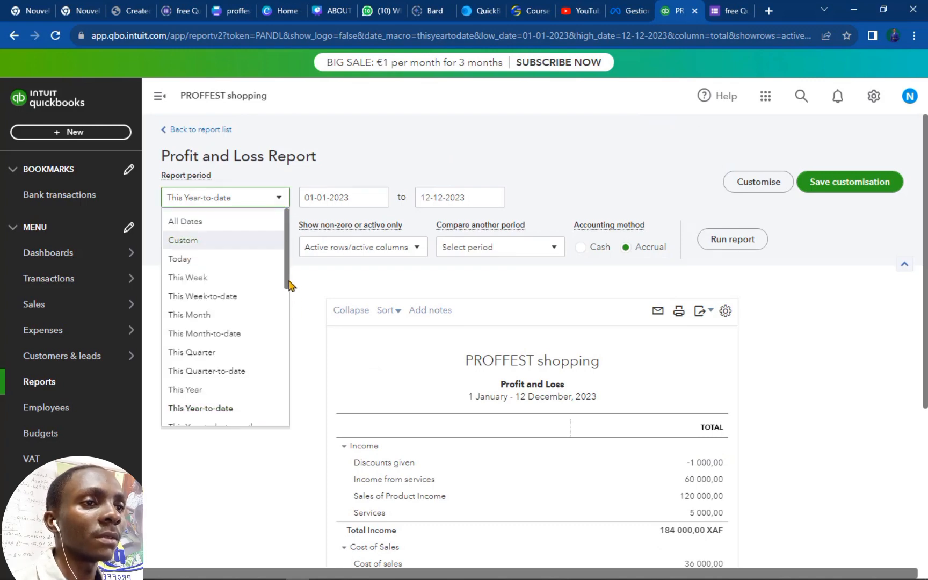
{"action": "left_click_drag", "start_coordinate": [290, 286], "coordinate": [321, 248]}
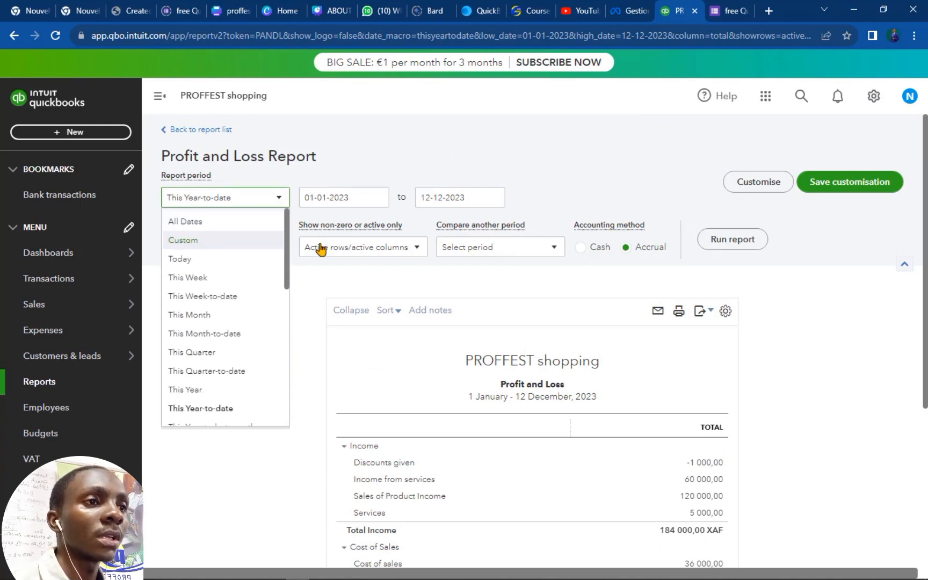
{"action": "left_click", "coordinate": [361, 197]}
{"action": "left_click", "coordinate": [484, 198]}
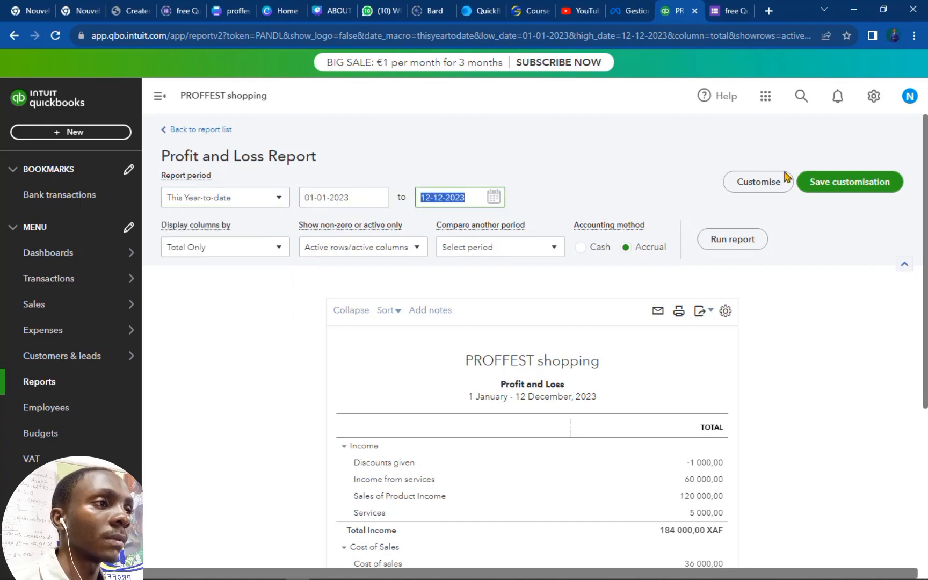
{"action": "scroll", "coordinate": [699, 293], "scroll_direction": "down", "scroll_amount": 3}
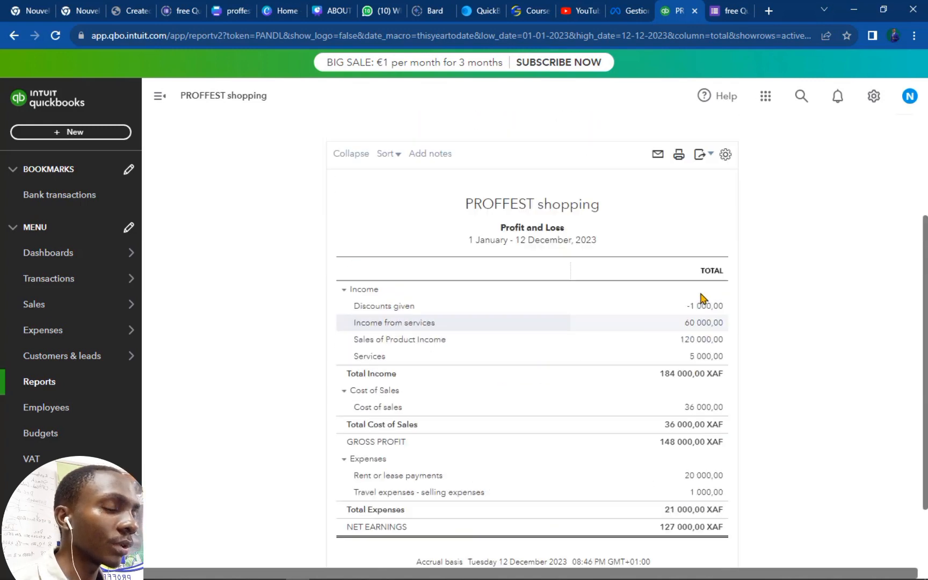
{"action": "scroll", "coordinate": [700, 300], "scroll_direction": "up", "scroll_amount": 3}
{"action": "scroll", "coordinate": [373, 234], "scroll_direction": "down", "scroll_amount": 3}
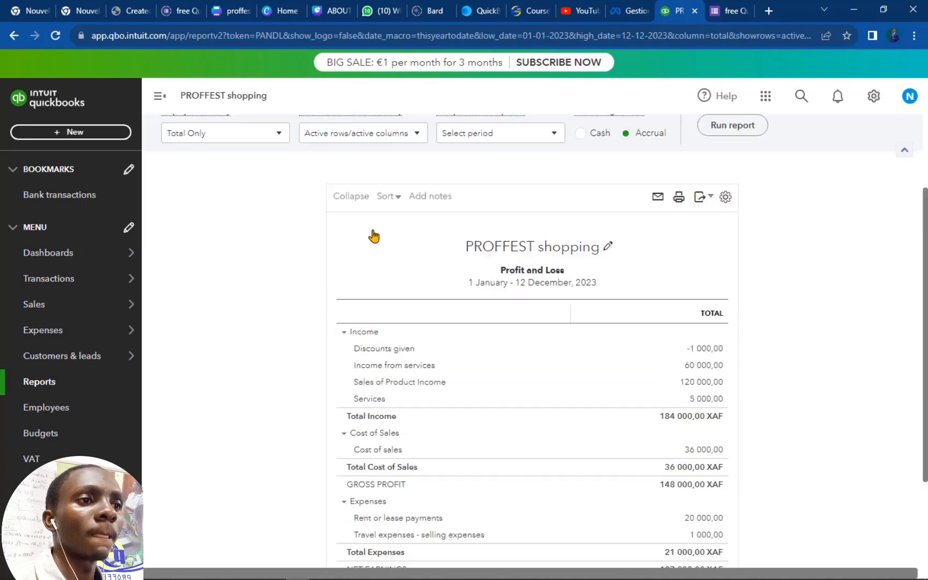
{"action": "scroll", "coordinate": [268, 177], "scroll_direction": "up", "scroll_amount": 3}
Return to the report list, open the Balance Sheet report and examine its assets, liabilities and shareholders' equity.
{"action": "left_click", "coordinate": [187, 130]}
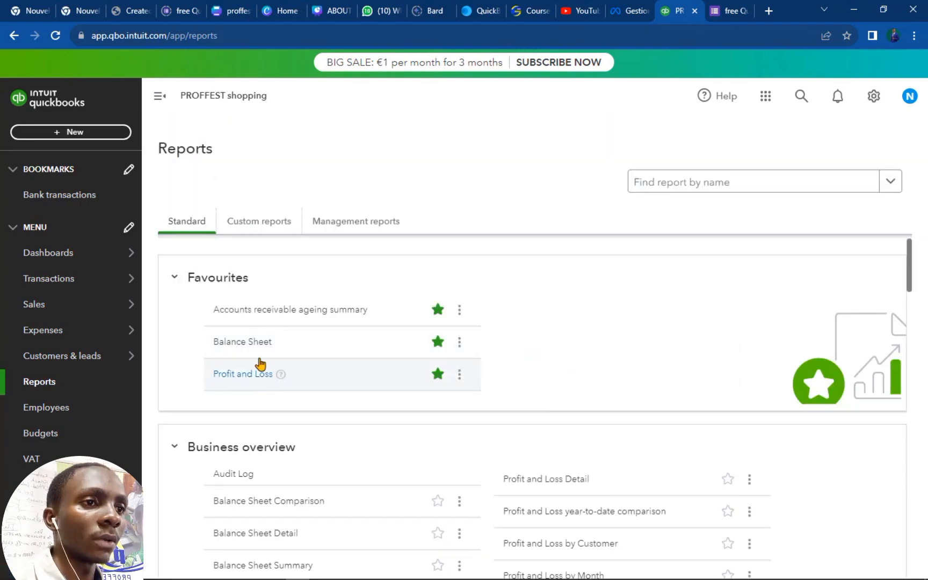
{"action": "left_click", "coordinate": [247, 430]}
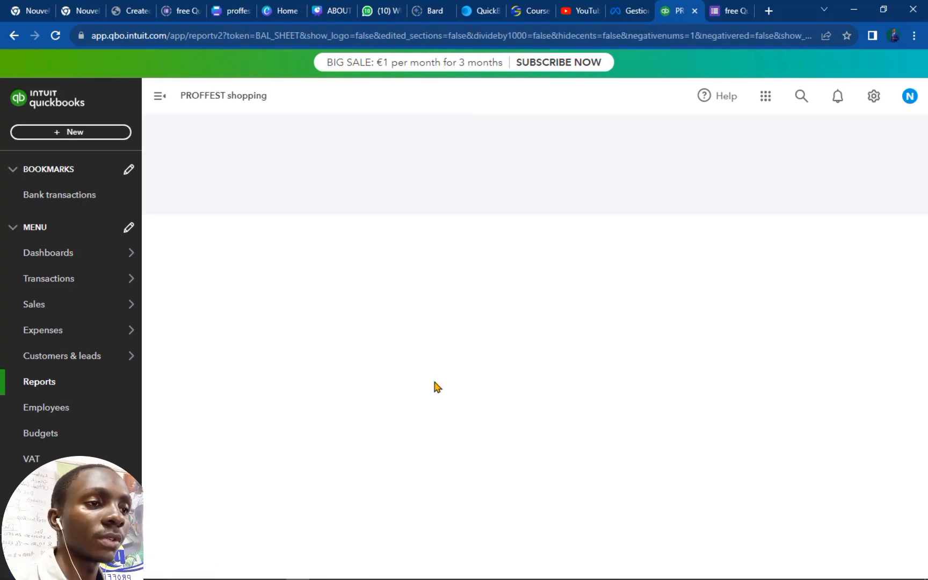
{"action": "scroll", "coordinate": [434, 374], "scroll_direction": "down", "scroll_amount": 1}
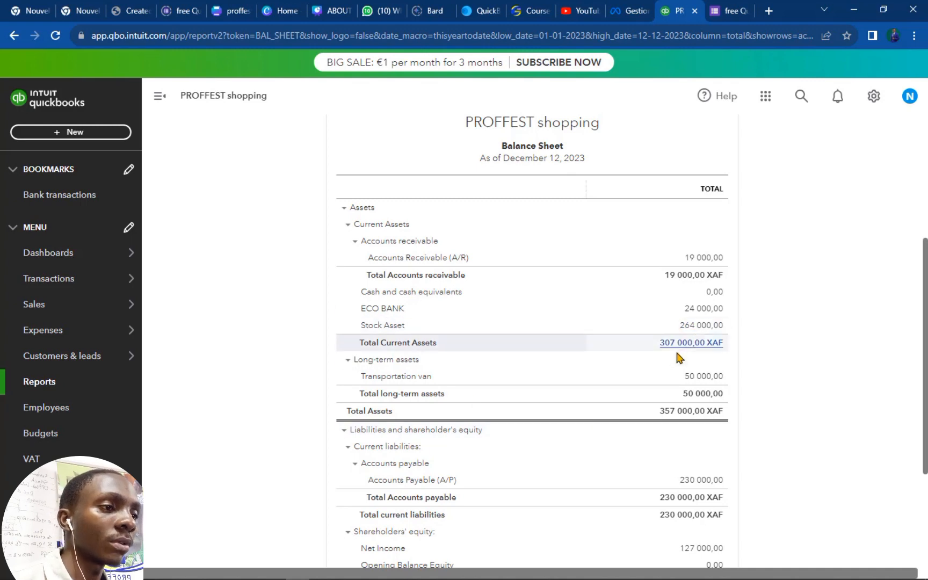
{"action": "scroll", "coordinate": [677, 358], "scroll_direction": "down", "scroll_amount": 3}
{"action": "scroll", "coordinate": [677, 362], "scroll_direction": "up", "scroll_amount": 5}
{"action": "scroll", "coordinate": [743, 164], "scroll_direction": "up", "scroll_amount": 3}
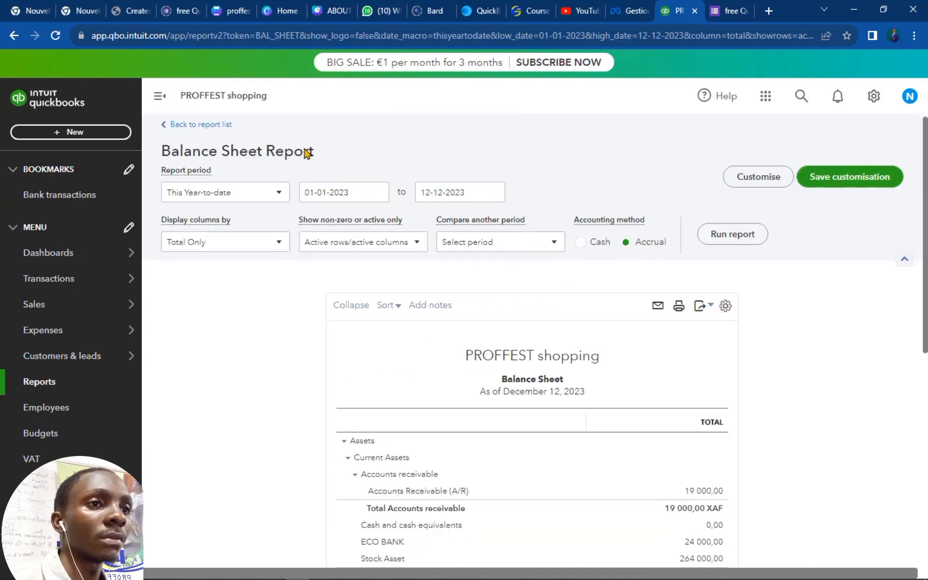
Go back to the report list and examine the reports available under Business overview, Who owes you, What you owe and the remaining categories.
{"action": "left_click", "coordinate": [179, 131]}
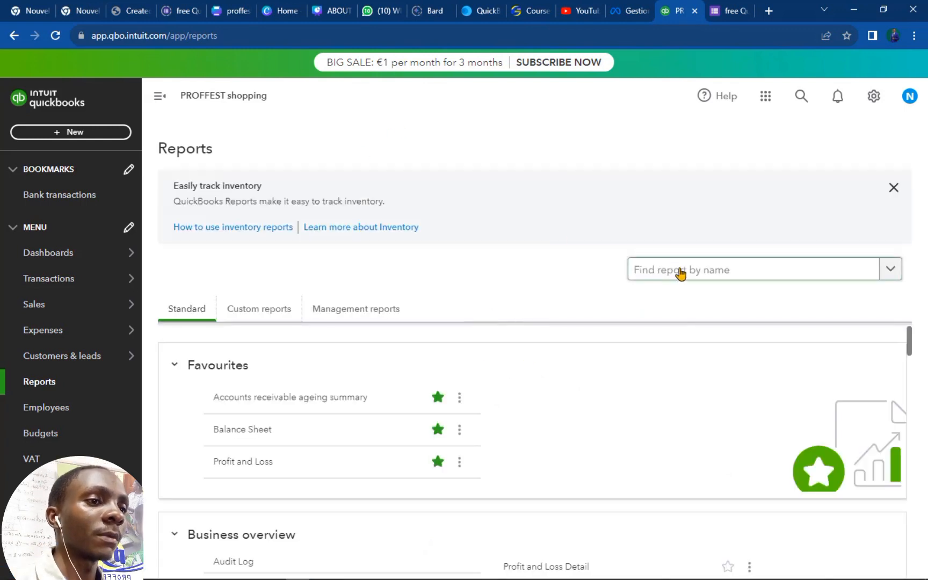
{"action": "scroll", "coordinate": [430, 375], "scroll_direction": "down", "scroll_amount": 1}
{"action": "scroll", "coordinate": [247, 532], "scroll_direction": "down", "scroll_amount": 5}
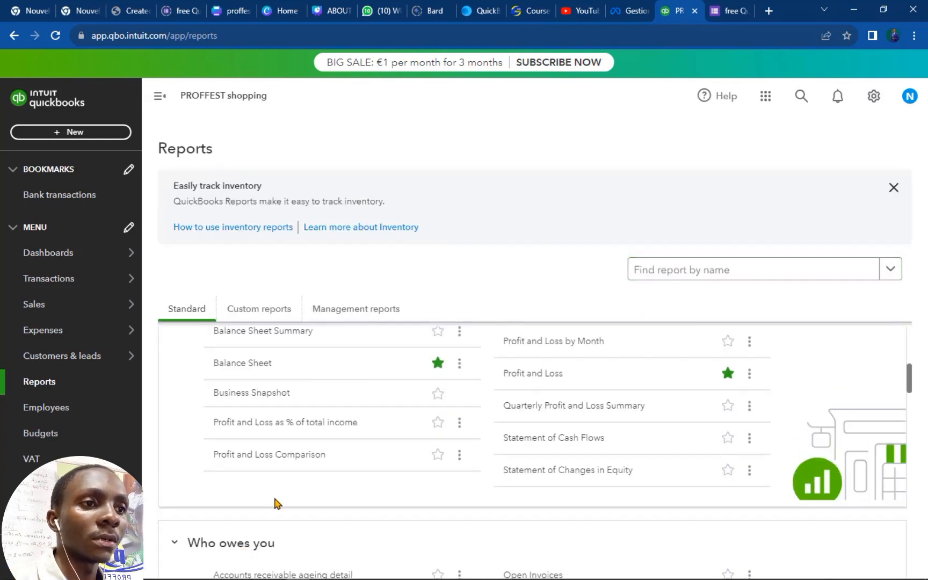
{"action": "scroll", "coordinate": [276, 501], "scroll_direction": "up", "scroll_amount": 2}
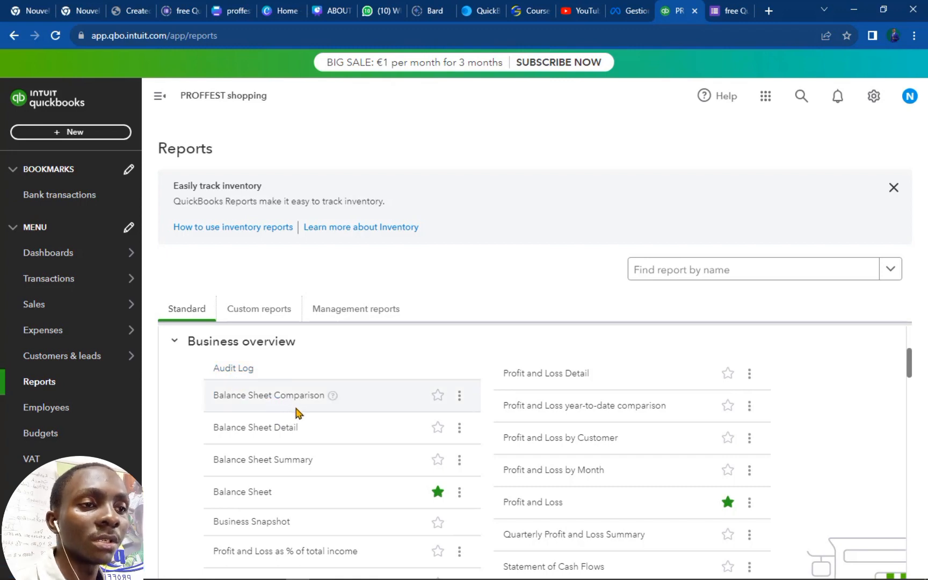
{"action": "scroll", "coordinate": [296, 412], "scroll_direction": "down", "scroll_amount": 1}
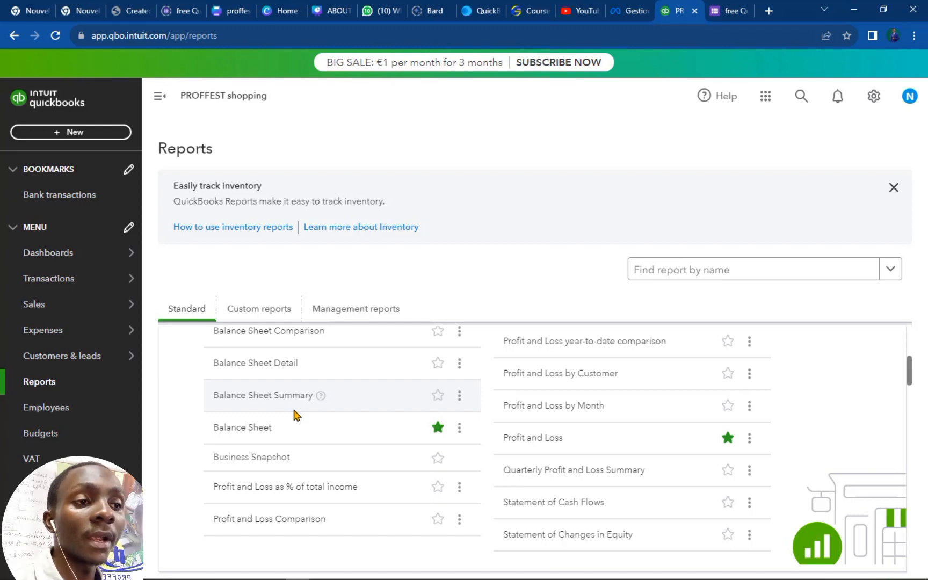
{"action": "scroll", "coordinate": [614, 448], "scroll_direction": "up", "scroll_amount": 2}
{"action": "scroll", "coordinate": [612, 450], "scroll_direction": "down", "scroll_amount": 3}
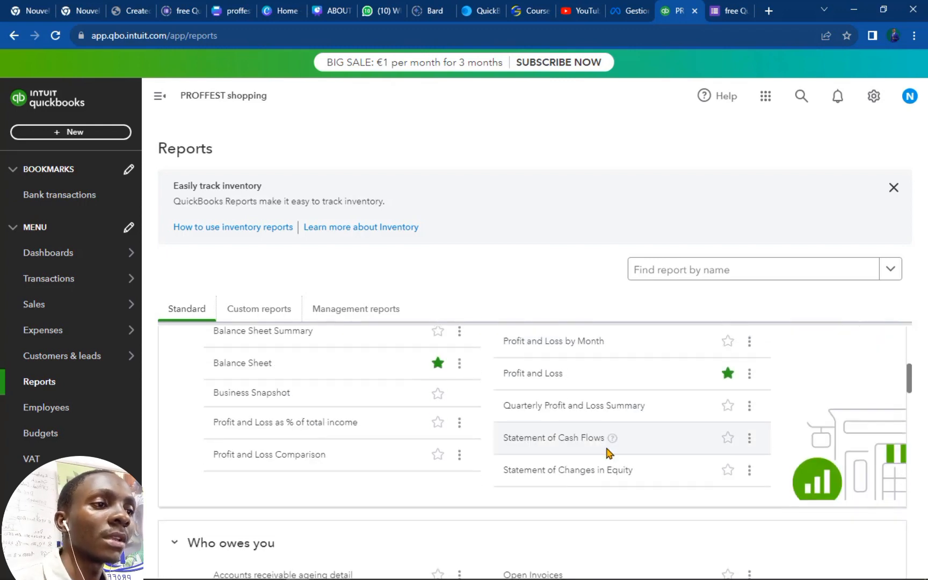
{"action": "scroll", "coordinate": [611, 472], "scroll_direction": "up", "scroll_amount": 2}
{"action": "scroll", "coordinate": [610, 476], "scroll_direction": "down", "scroll_amount": 3}
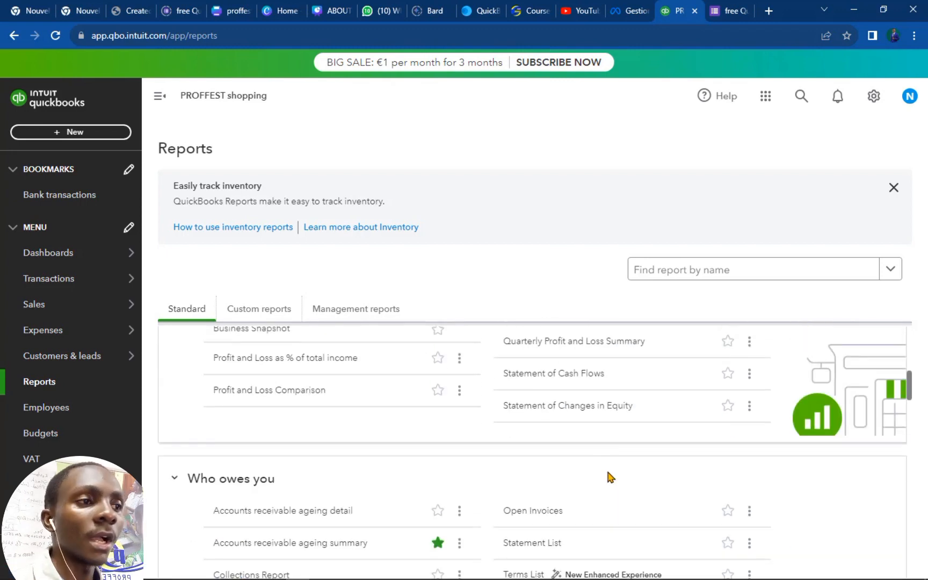
{"action": "scroll", "coordinate": [607, 472], "scroll_direction": "up", "scroll_amount": 2}
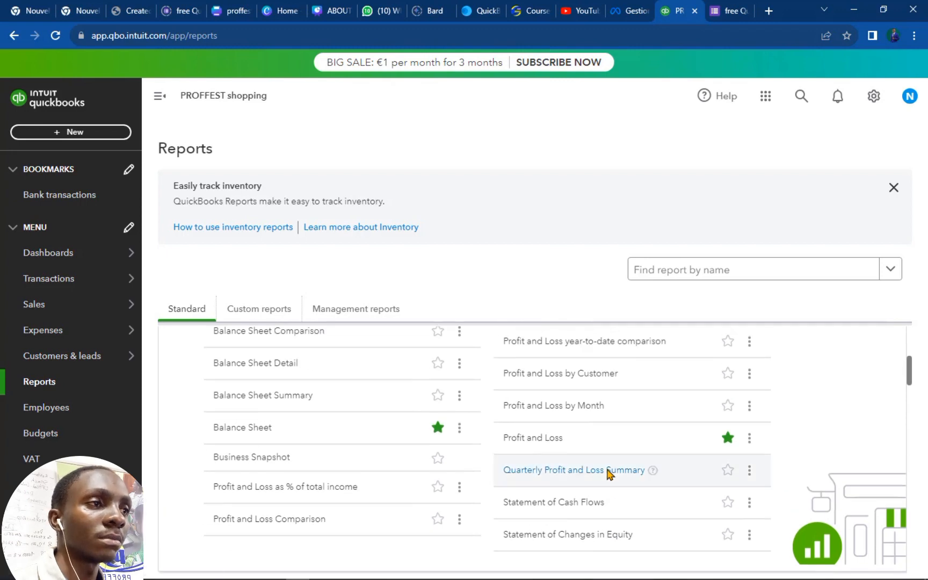
{"action": "scroll", "coordinate": [601, 467], "scroll_direction": "down", "scroll_amount": 6}
{"action": "scroll", "coordinate": [601, 468], "scroll_direction": "down", "scroll_amount": 12}
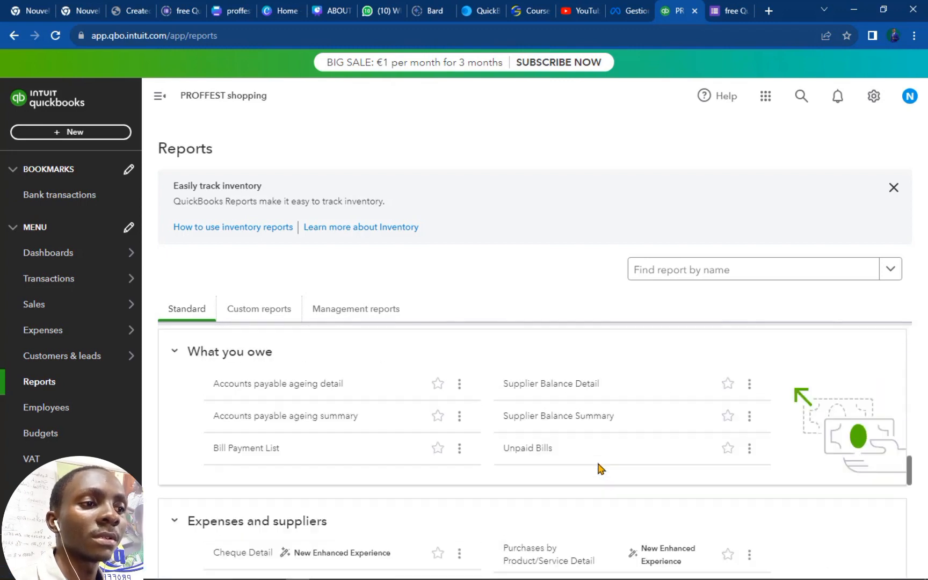
{"action": "scroll", "coordinate": [598, 465], "scroll_direction": "down", "scroll_amount": 10}
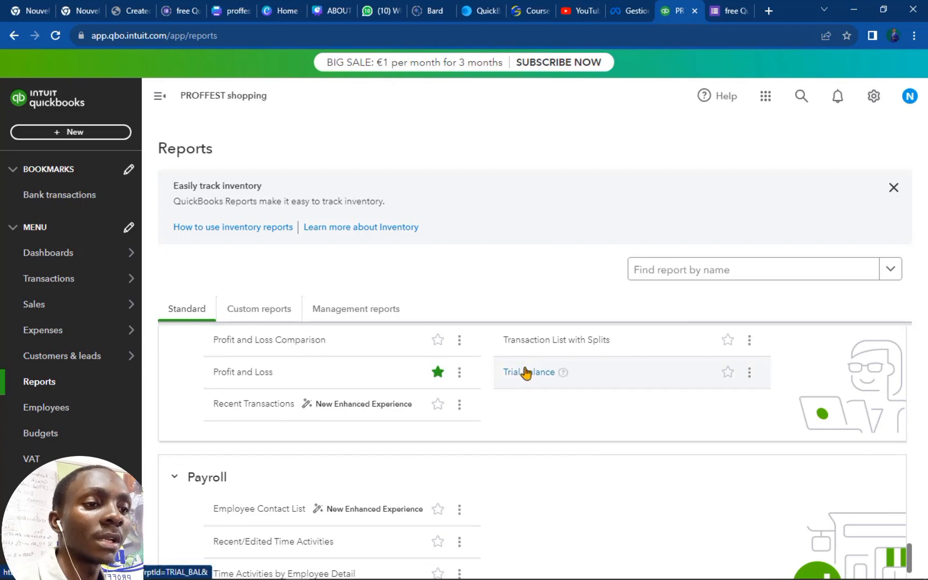
{"action": "scroll", "coordinate": [522, 376], "scroll_direction": "down", "scroll_amount": 1}
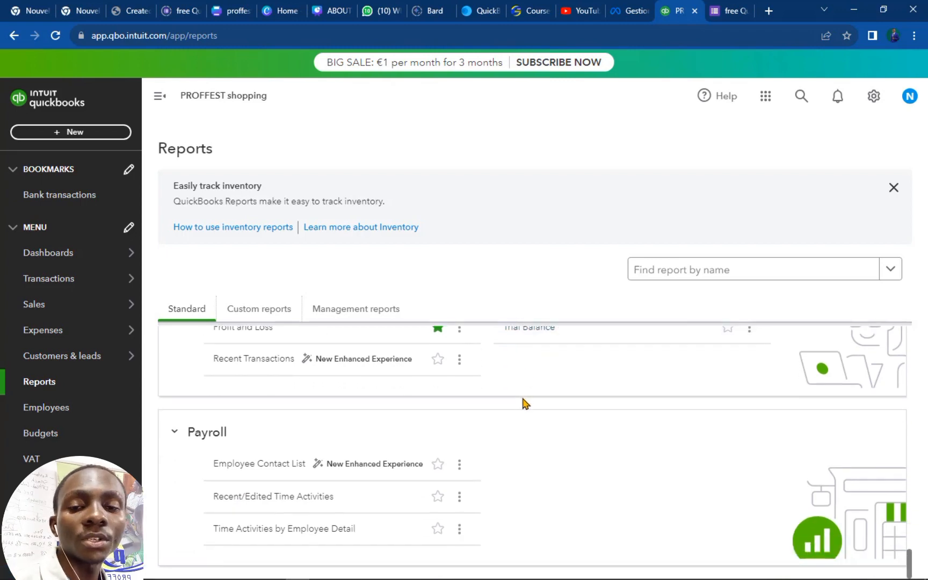
Open the company's Manage users page and look at the form for adding a new user, returning to the user list without sending an invitation.
{"action": "scroll", "coordinate": [525, 400], "scroll_direction": "up", "scroll_amount": 20}
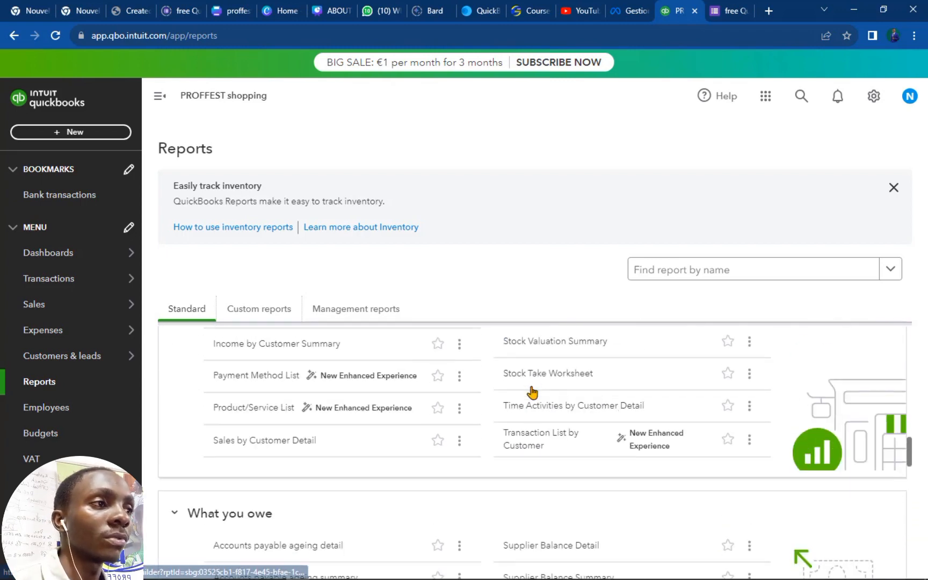
{"action": "left_click", "coordinate": [874, 98]}
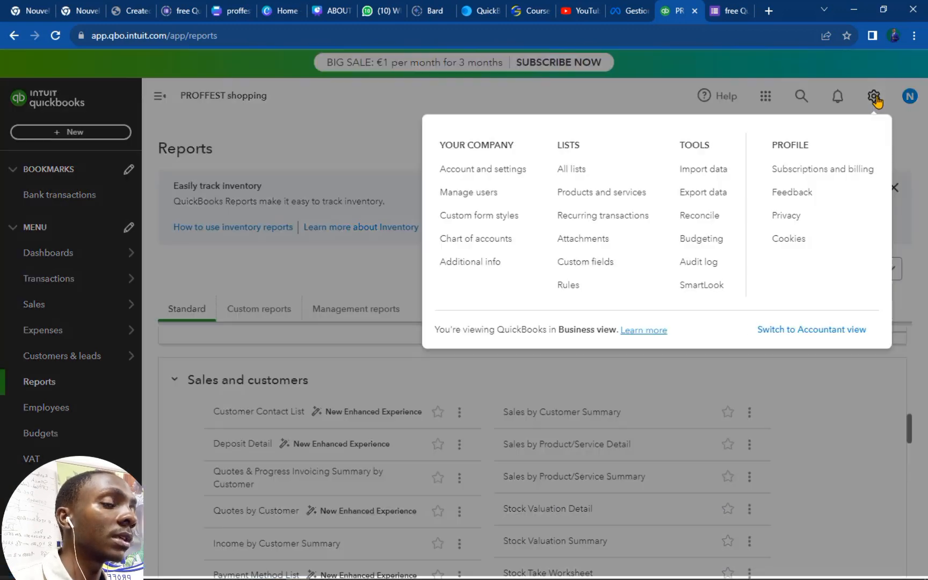
{"action": "left_click", "coordinate": [461, 201]}
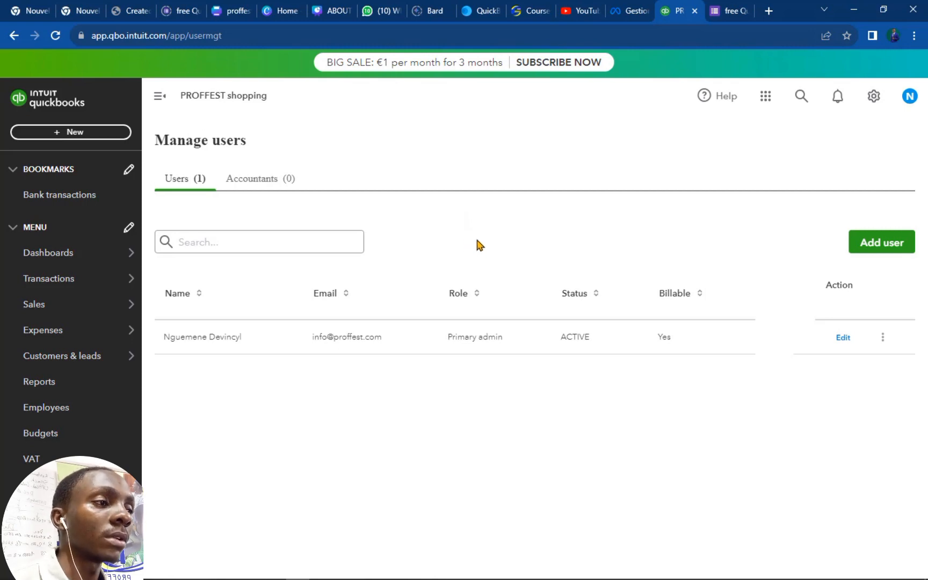
{"action": "left_click", "coordinate": [879, 253]}
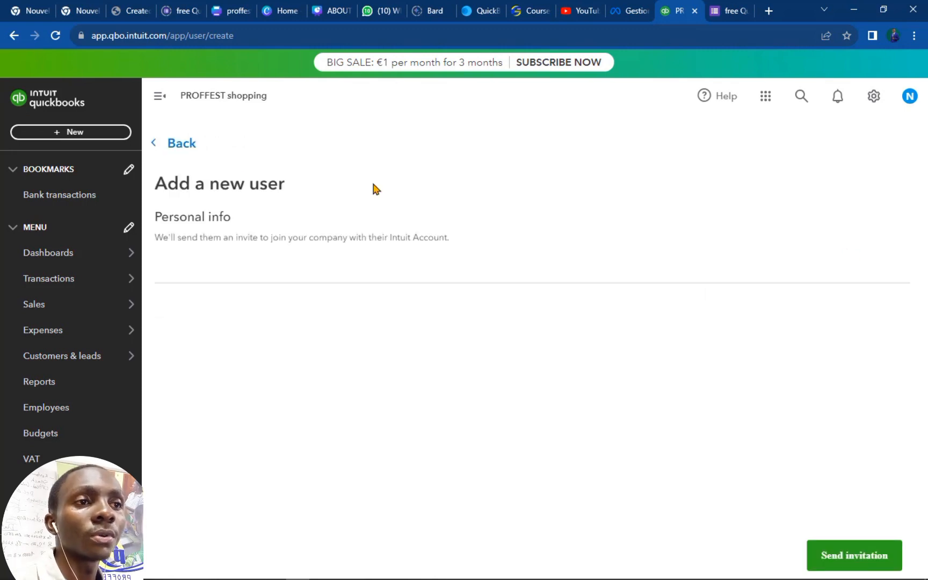
{"action": "left_click", "coordinate": [180, 144]}
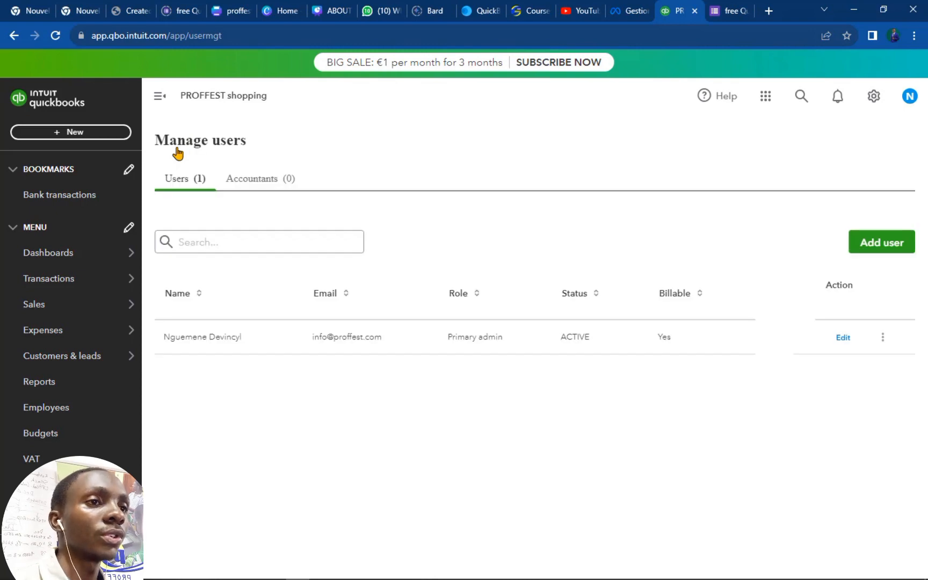
Examine the accountant invitation section of the Manage users page and return to the list of users.
{"action": "left_click", "coordinate": [276, 179]}
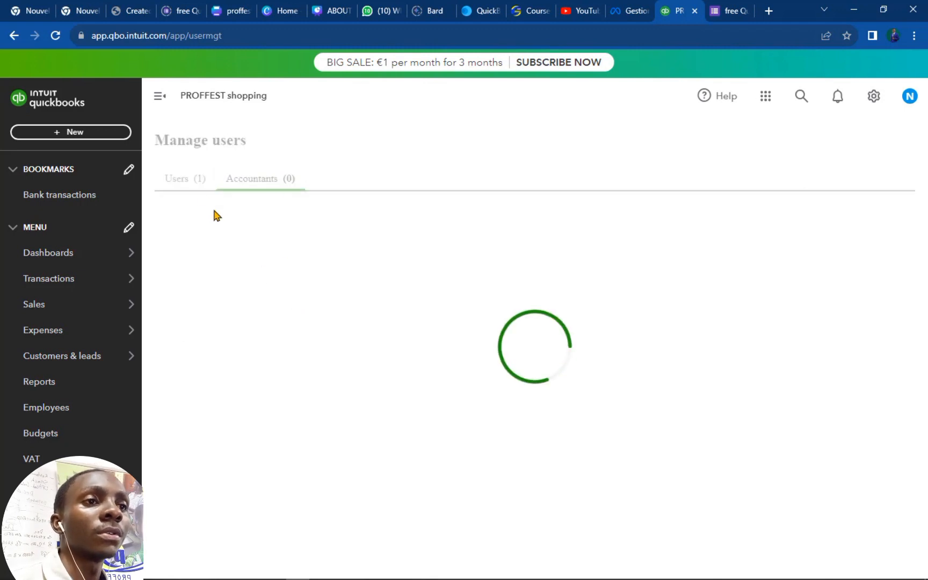
{"action": "scroll", "coordinate": [445, 368], "scroll_direction": "down", "scroll_amount": 3}
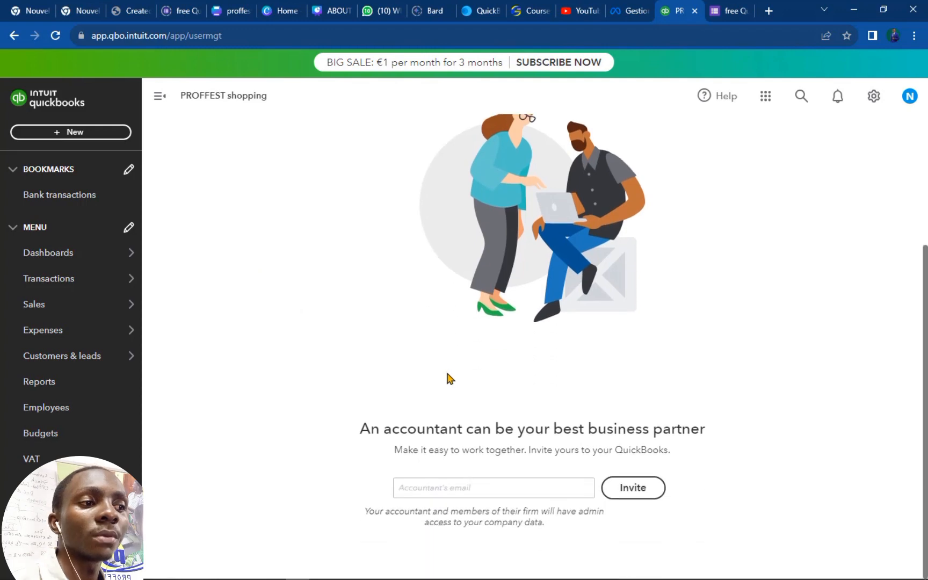
{"action": "scroll", "coordinate": [449, 378], "scroll_direction": "up", "scroll_amount": 3}
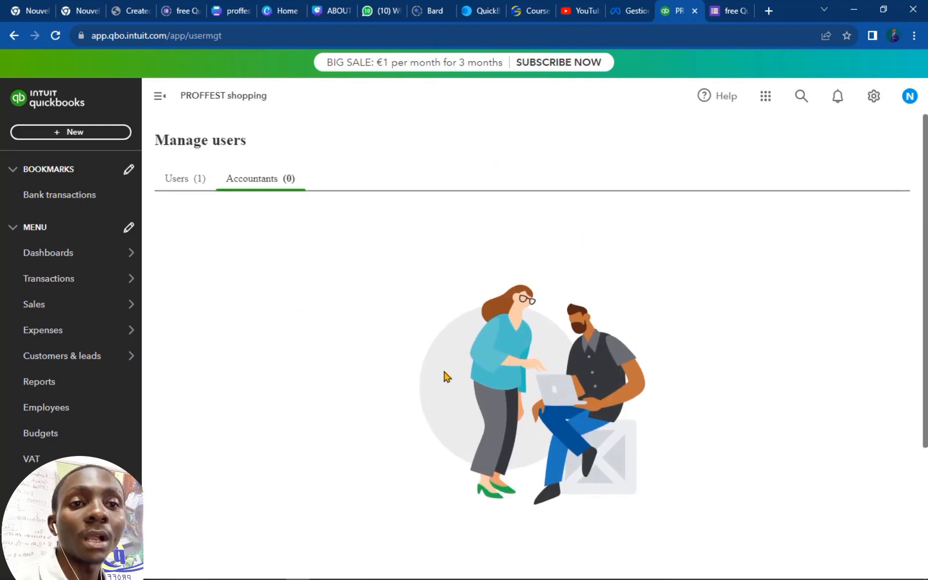
{"action": "left_click", "coordinate": [182, 185]}
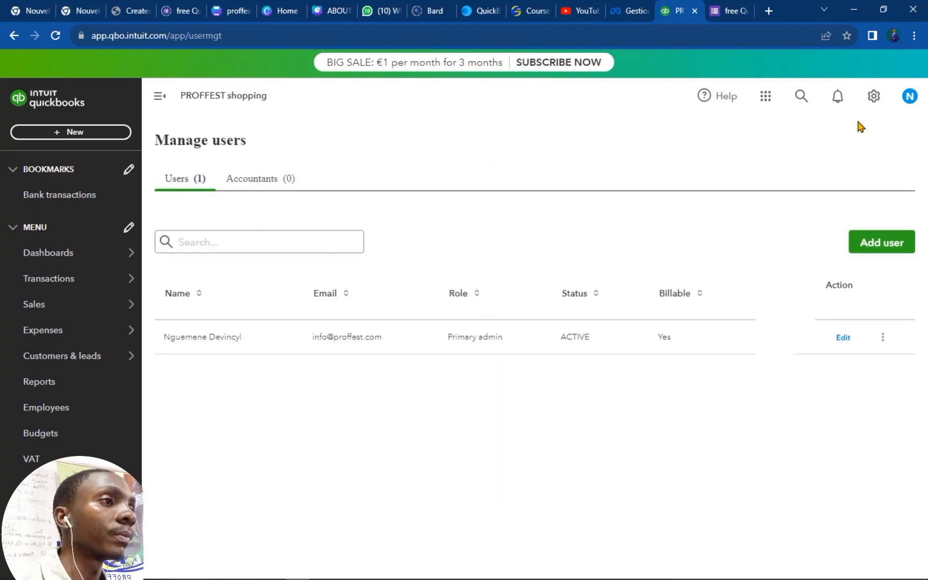
Look over the company settings and profile options, and display the list of customer, supplier, employee and other transactions that can be created.
{"action": "left_click", "coordinate": [874, 96]}
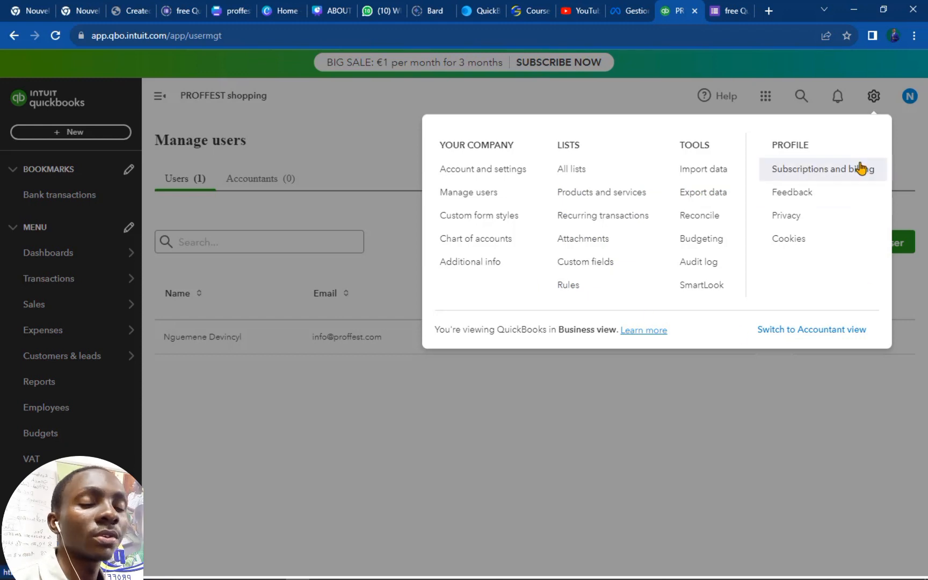
{"action": "left_click", "coordinate": [731, 428]}
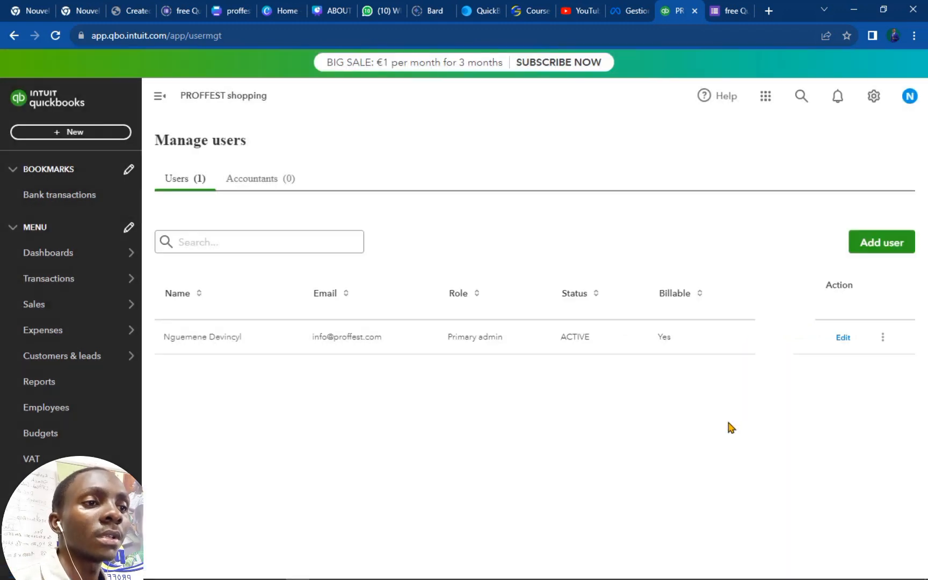
{"action": "scroll", "coordinate": [81, 419], "scroll_direction": "down", "scroll_amount": 1}
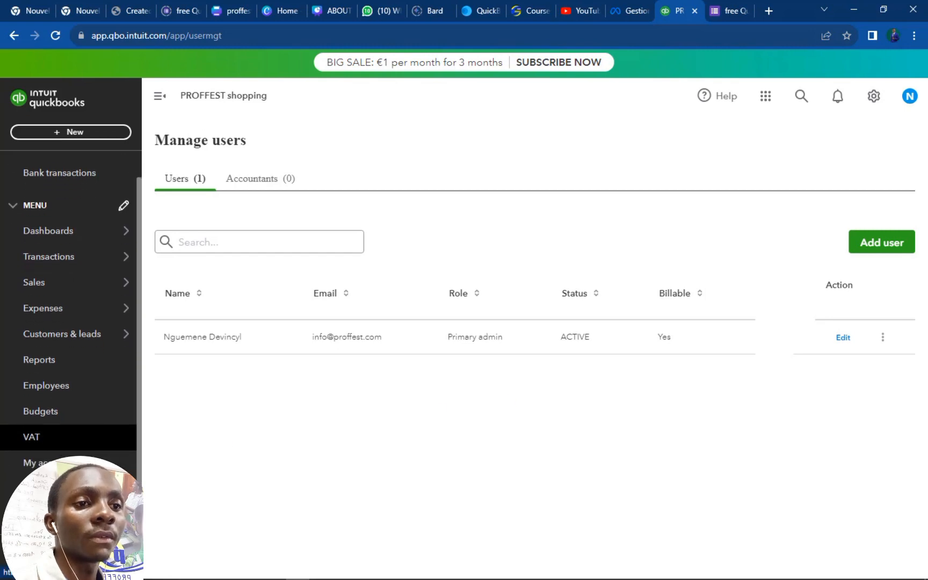
{"action": "scroll", "coordinate": [123, 423], "scroll_direction": "up", "scroll_amount": 1}
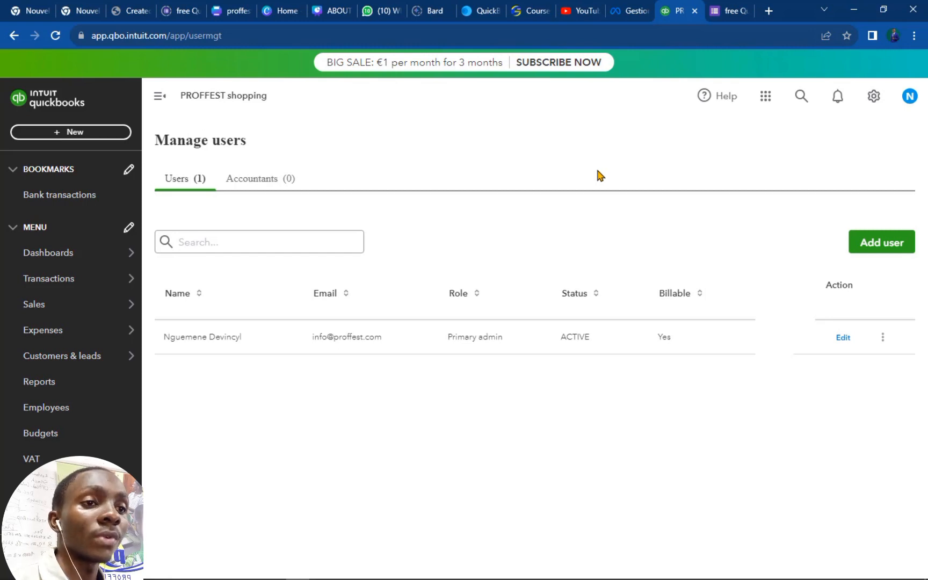
{"action": "left_click", "coordinate": [72, 132]}
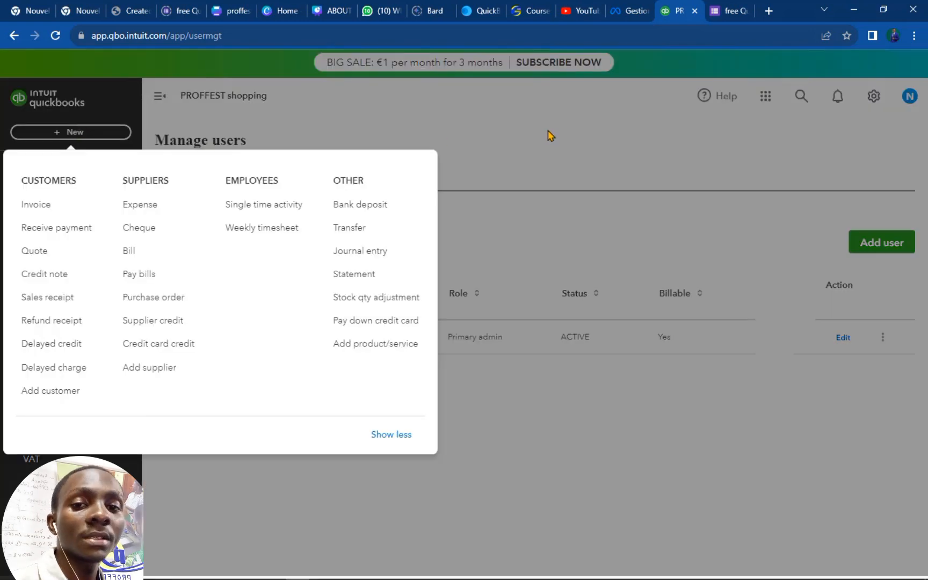